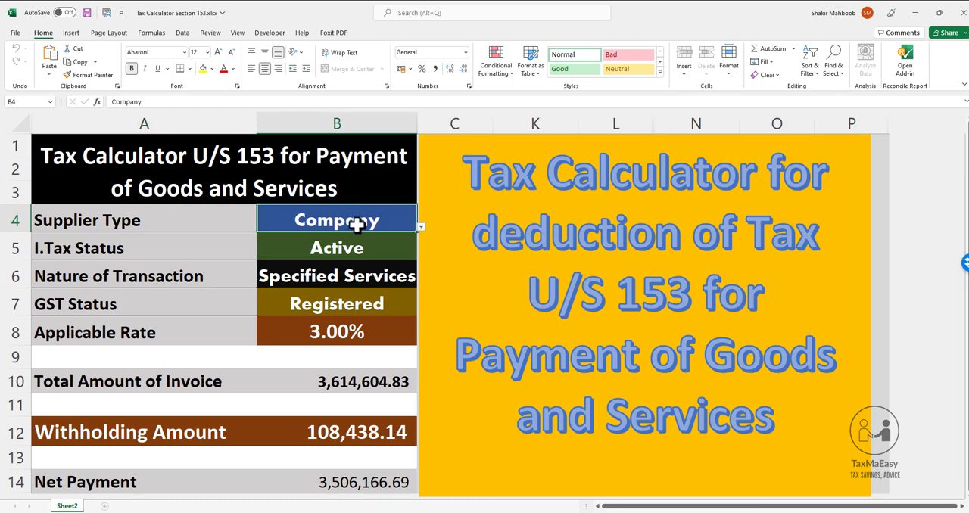
Examine the available choices for Supplier Type, I.Tax Status, Nature of Transaction and GST Status, along with the Applicable Rate cell
click(419, 227)
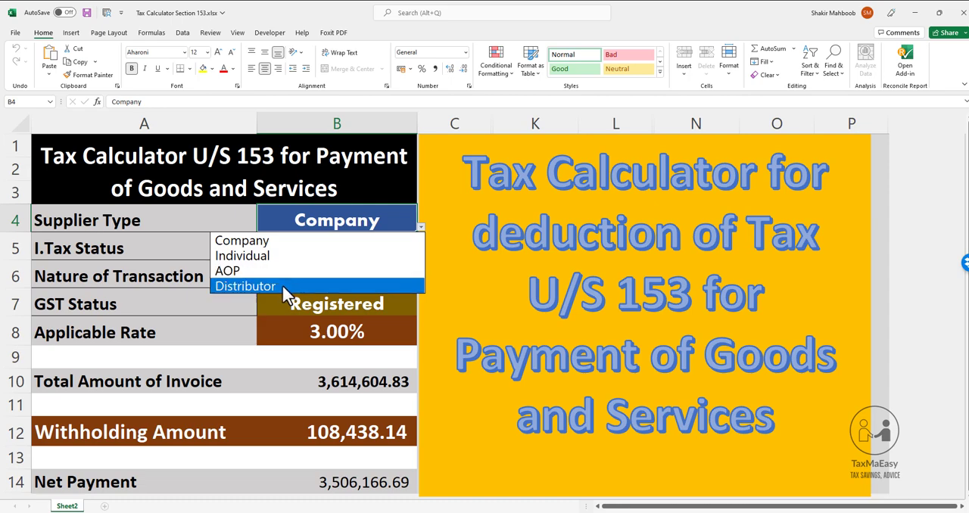
key(Escape)
click(371, 251)
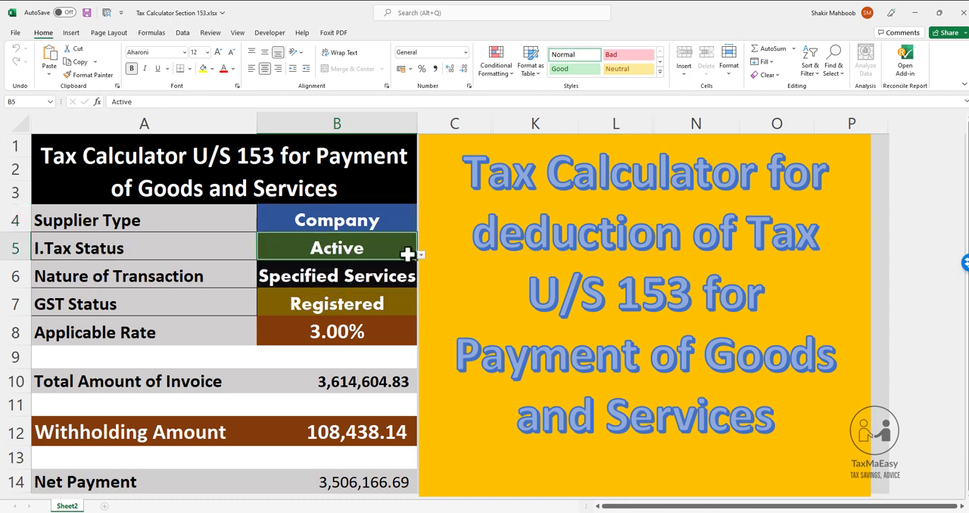
click(422, 256)
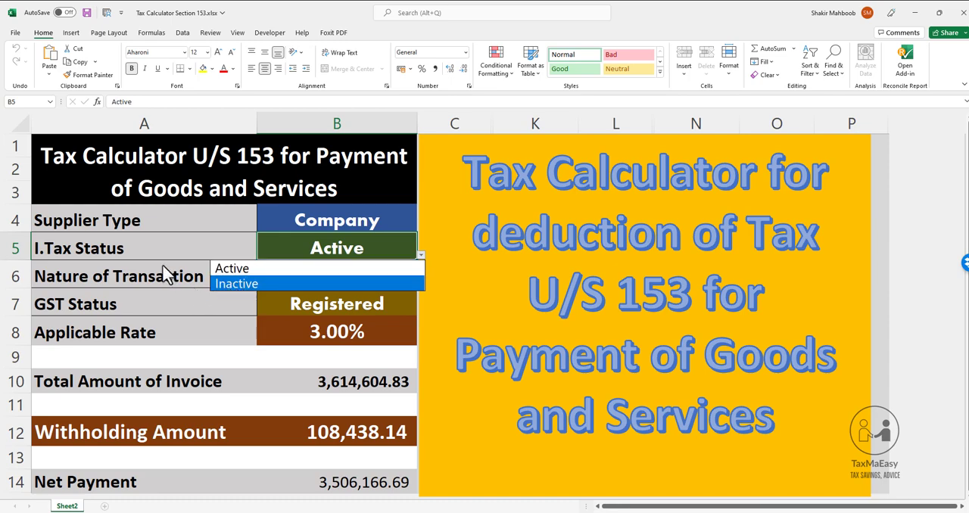
key(Escape)
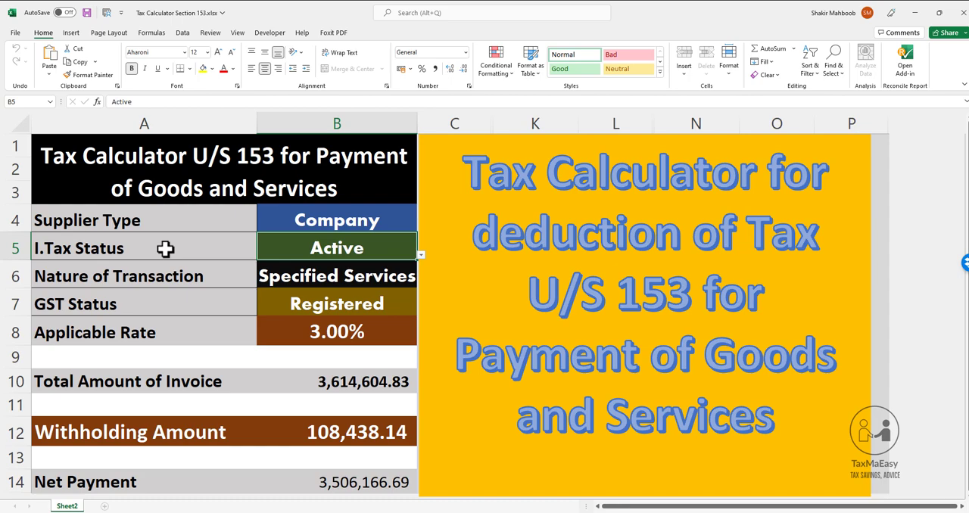
click(377, 279)
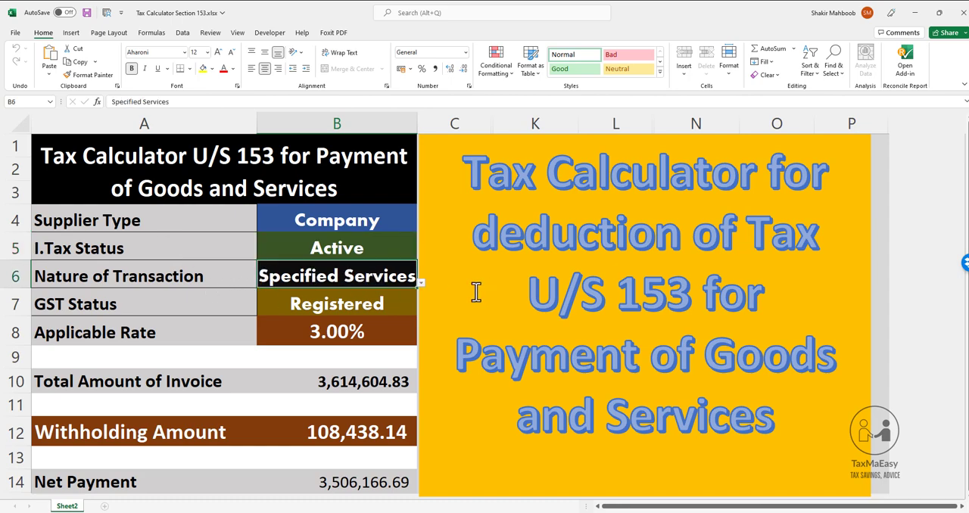
click(421, 283)
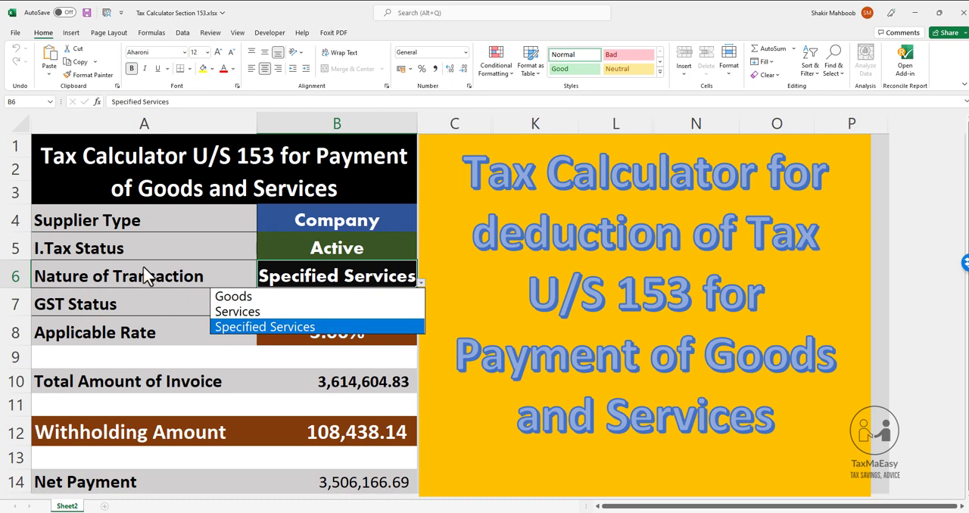
key(Escape)
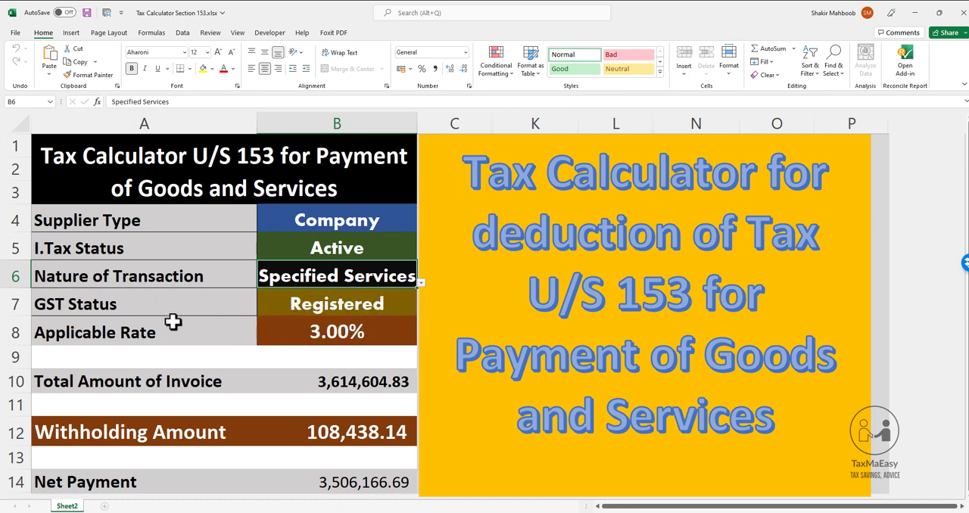
click(151, 312)
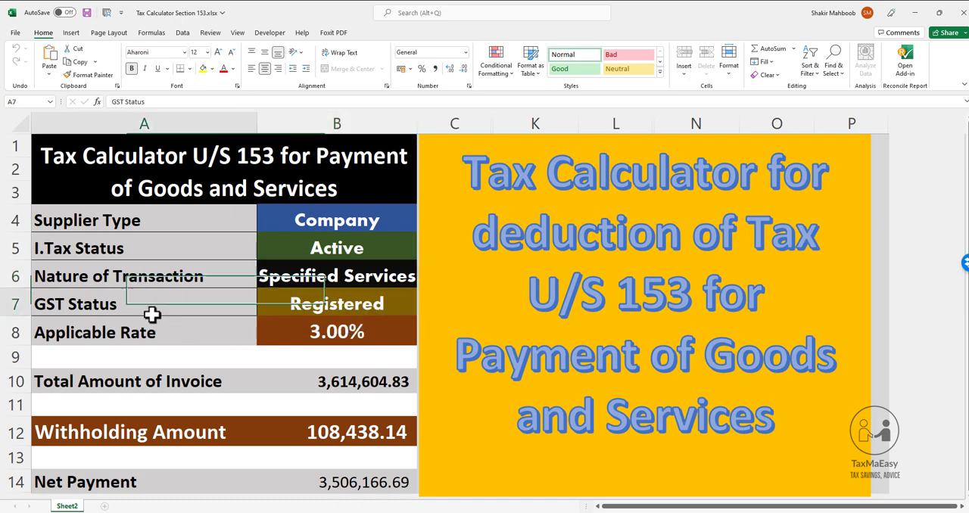
click(314, 307)
click(421, 311)
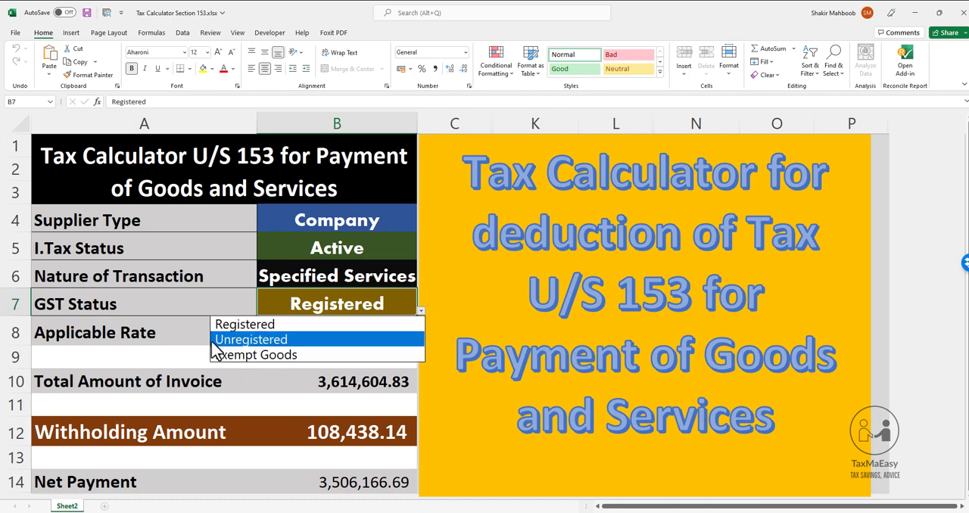
key(Escape)
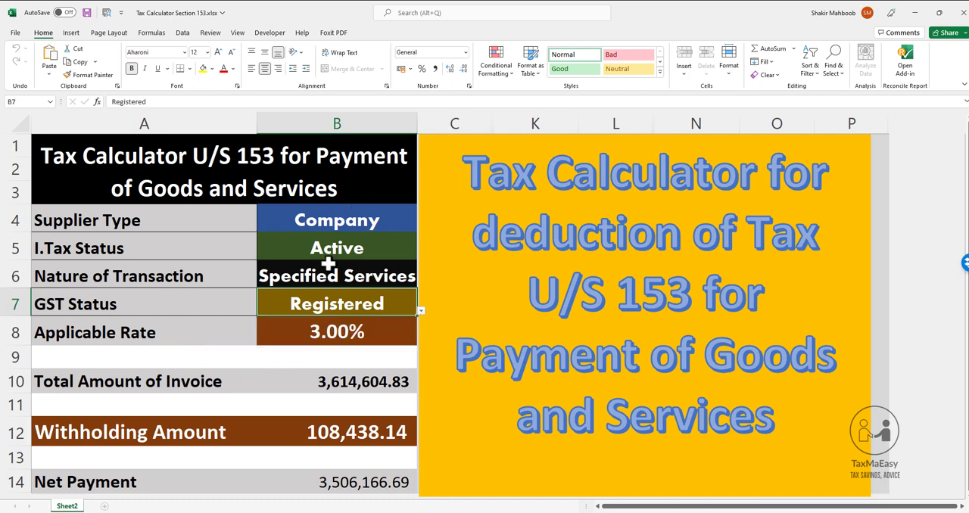
click(154, 221)
drag(271, 238, 374, 303)
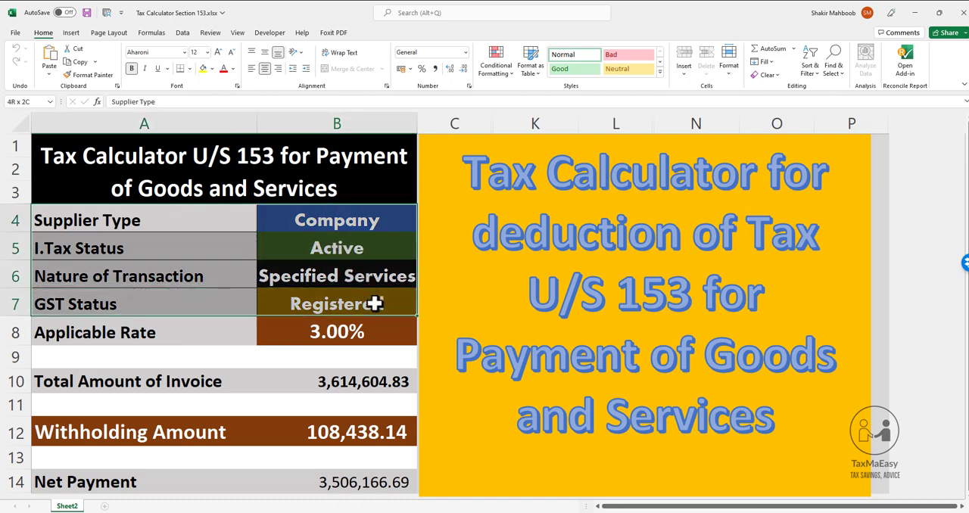
click(345, 330)
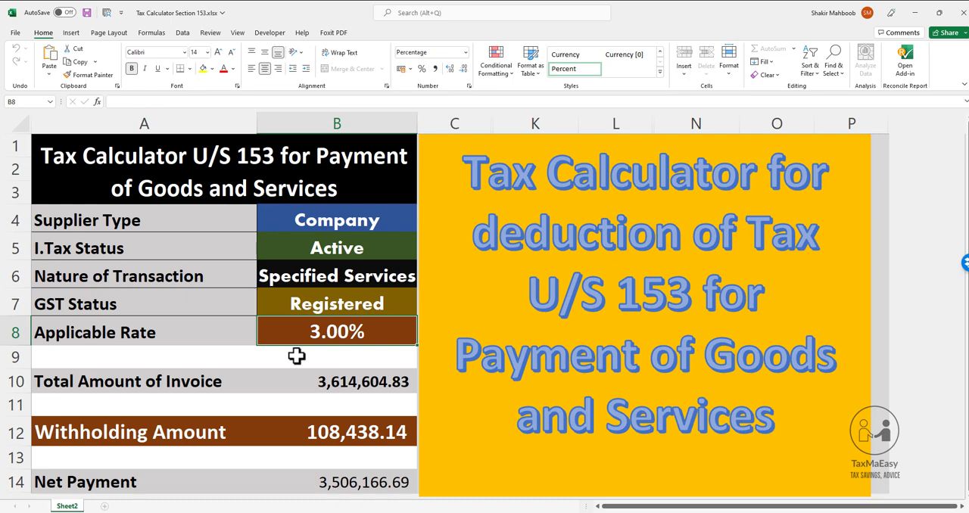
Review the GST Status choices in B7 and set the status to Unregistered
click(324, 306)
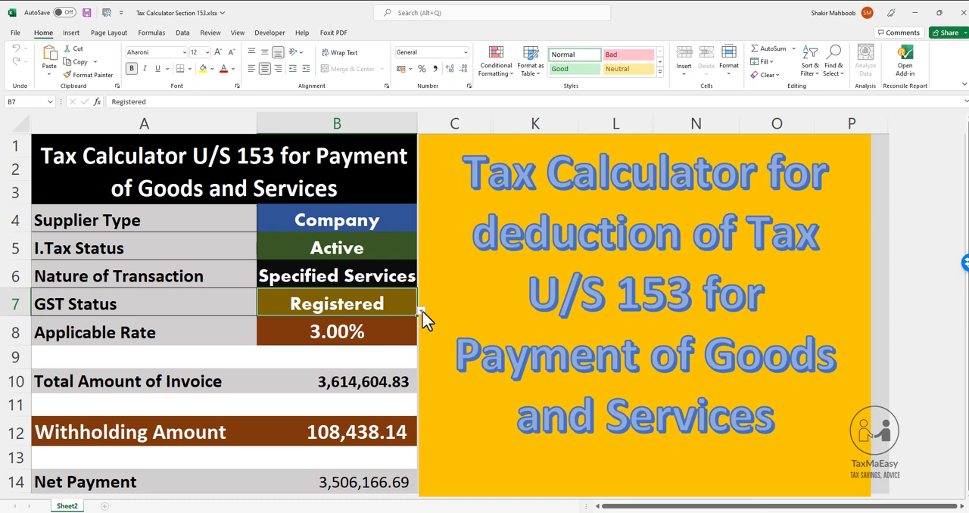
click(421, 311)
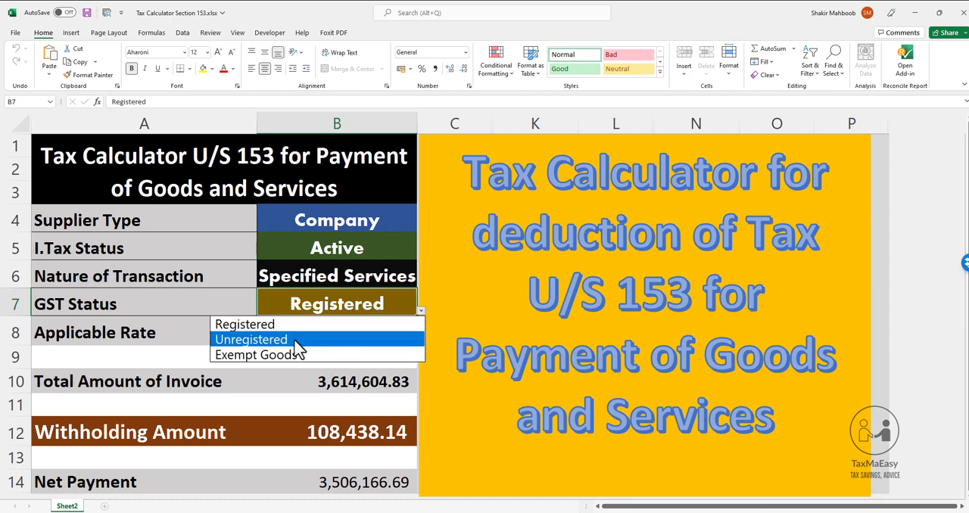
click(171, 323)
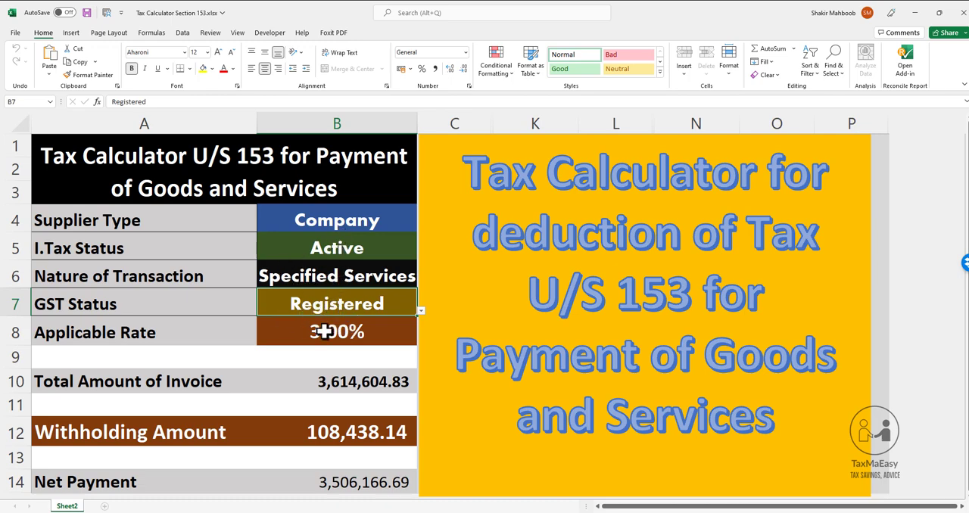
click(419, 312)
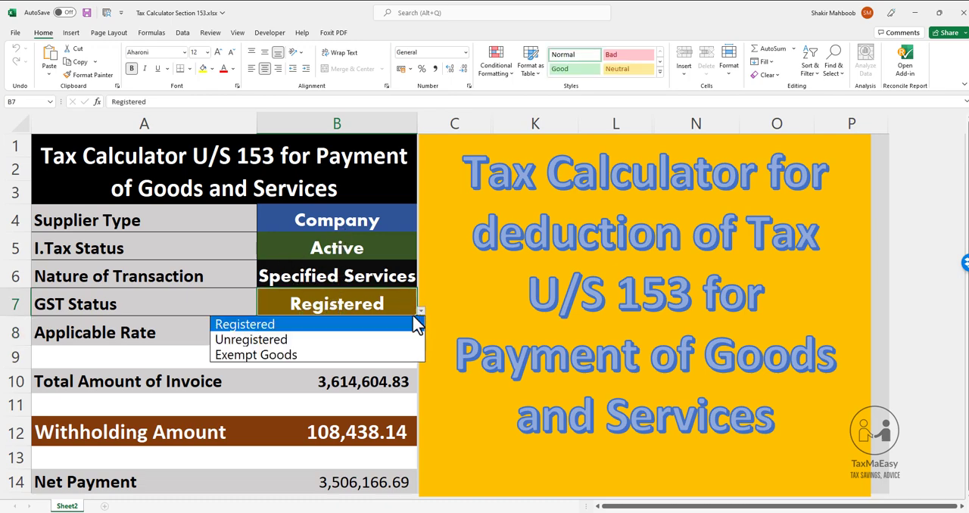
click(287, 340)
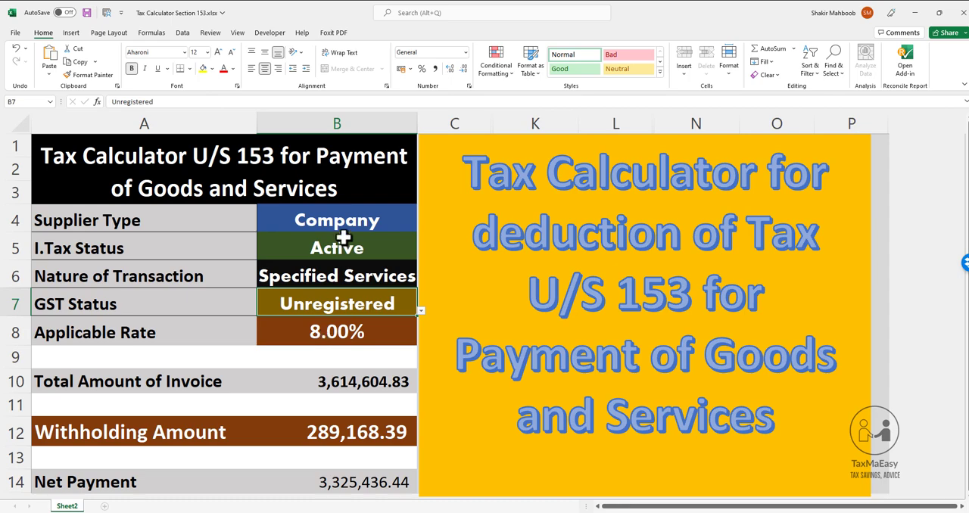
Examine the Applicable Rate and Total Amount of Invoice against the supplier, tax status, transaction and GST criteria in A4:B7
click(119, 305)
click(299, 276)
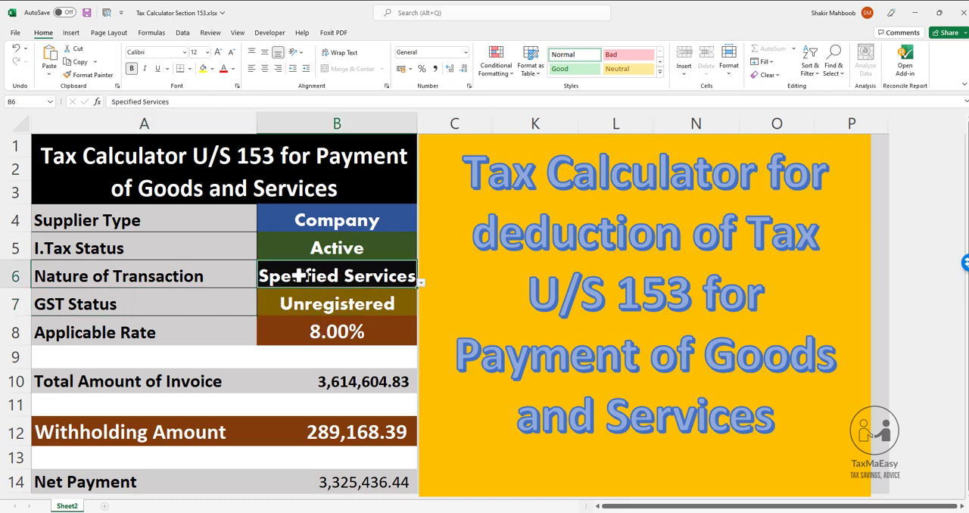
click(318, 333)
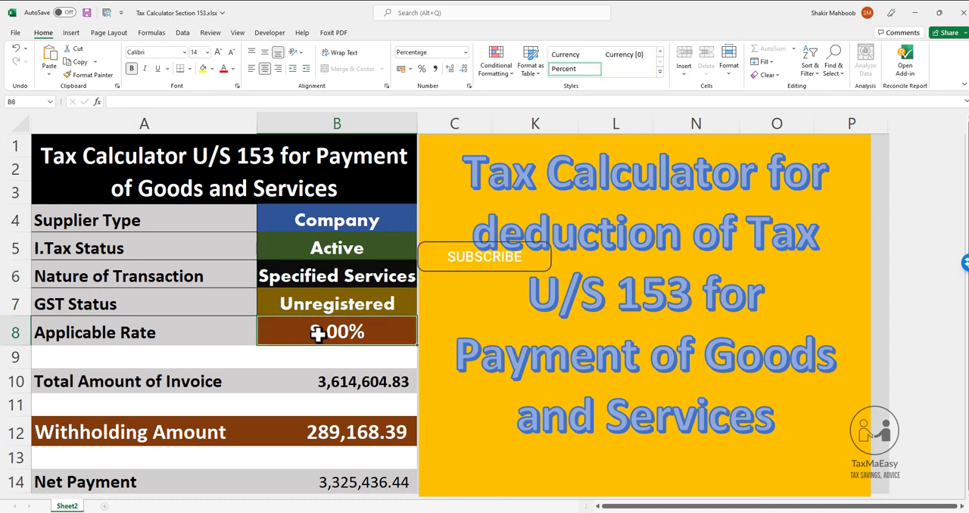
click(321, 303)
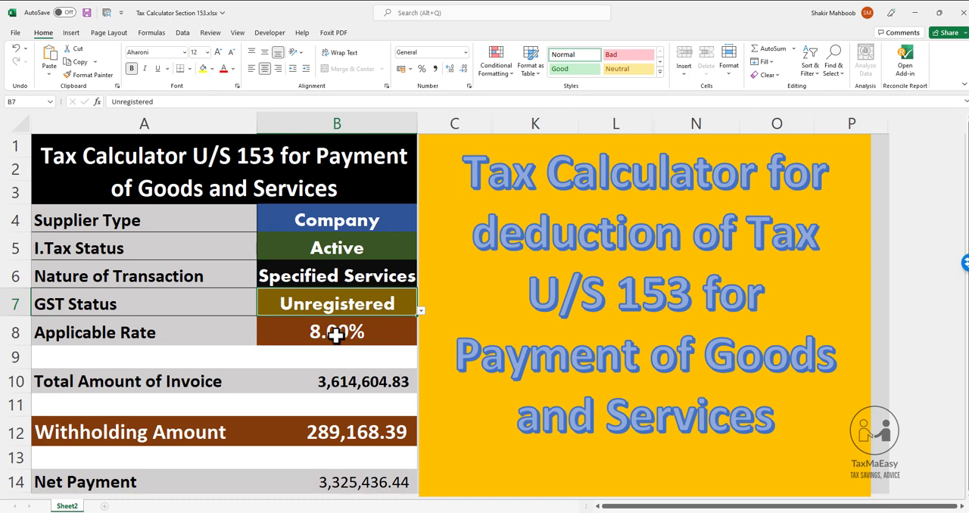
click(345, 386)
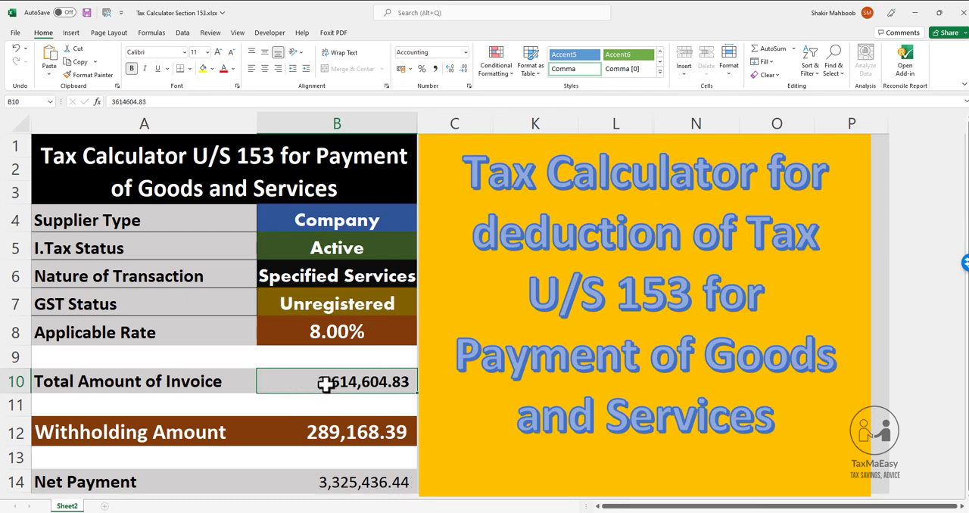
click(357, 328)
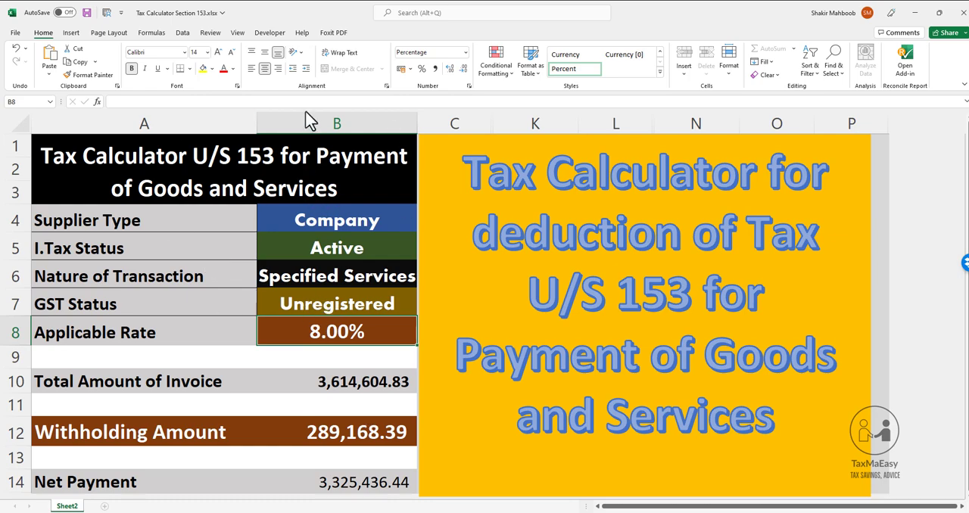
click(367, 220)
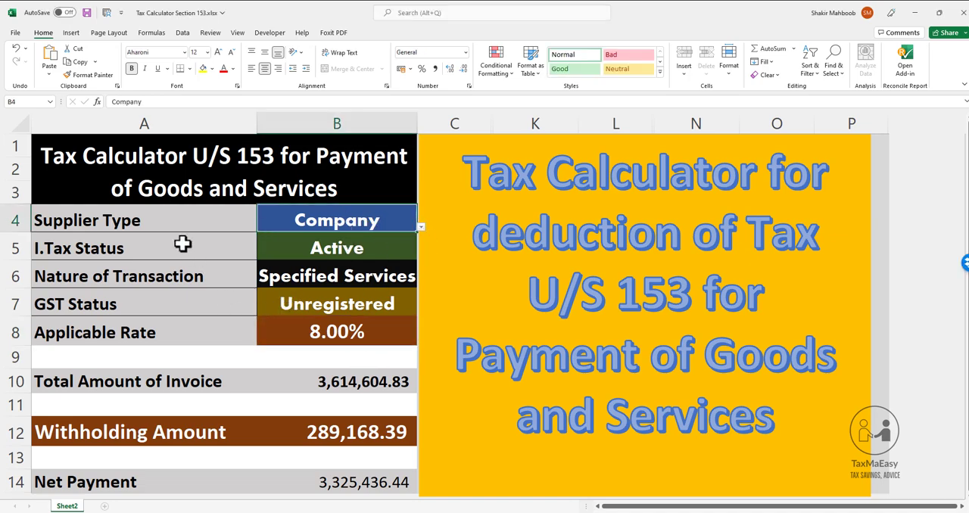
mouse_move(206, 226)
mouse_down()
mouse_move(385, 277)
mouse_move(394, 306)
mouse_up()
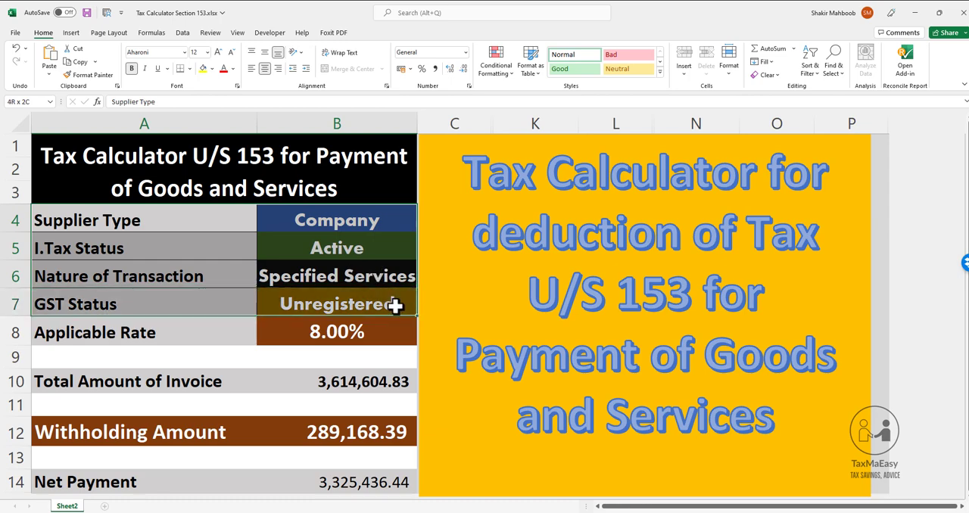
click(323, 329)
Set the Supplier Type in B4 to Individual
click(335, 219)
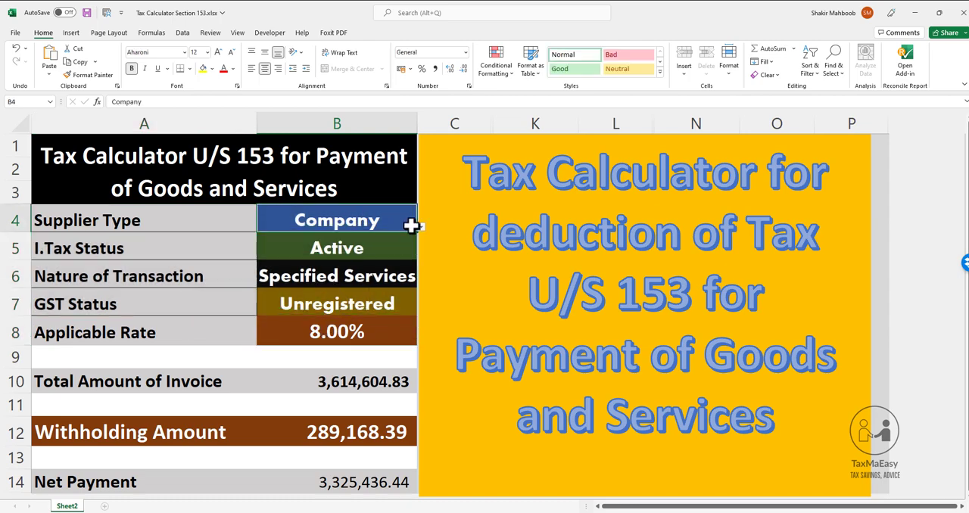
click(420, 227)
click(317, 258)
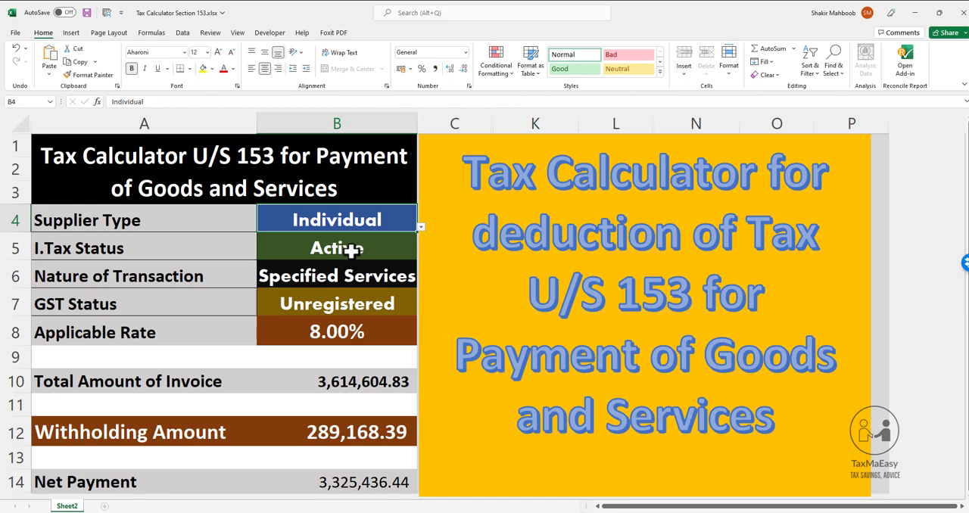
Review the I.Tax Status, Nature of Transaction and Applicable Rate cells, and set the GST Status in B7 to Registered
click(350, 251)
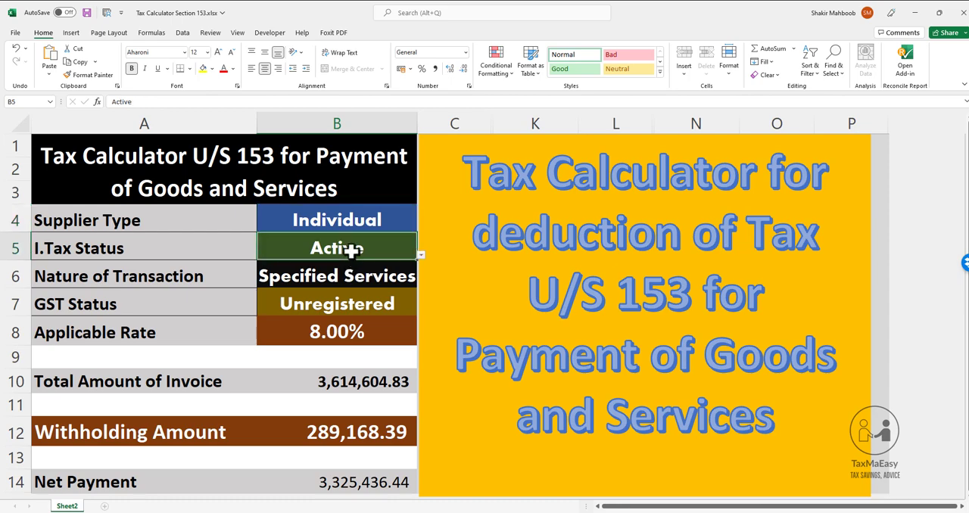
click(347, 277)
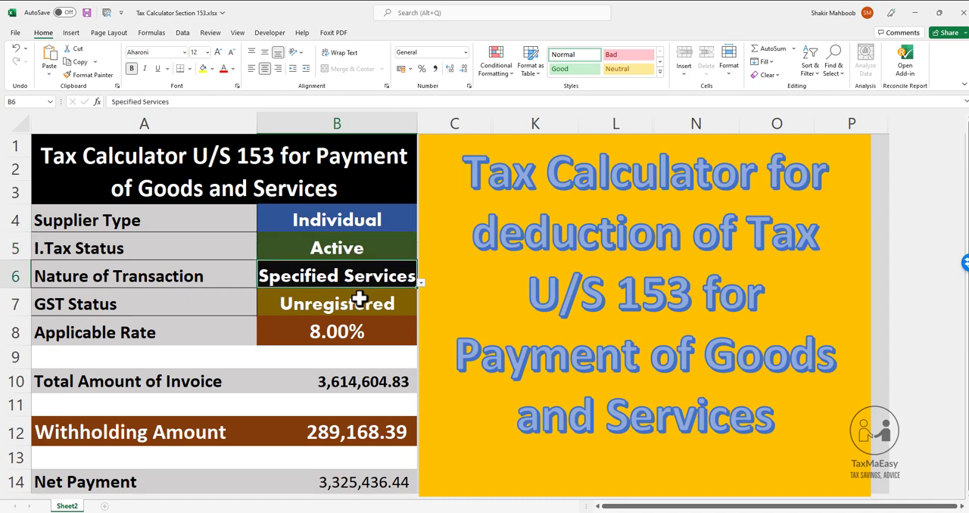
drag(175, 278, 343, 276)
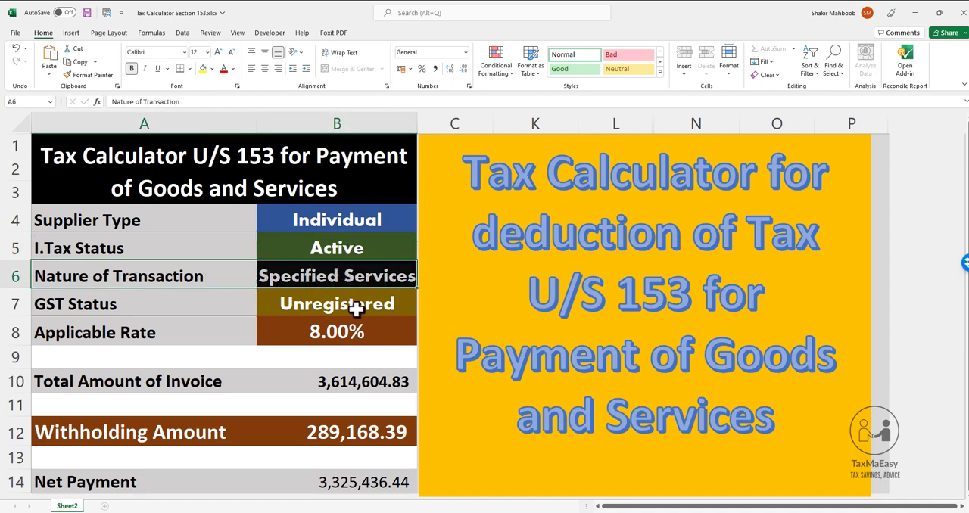
click(356, 309)
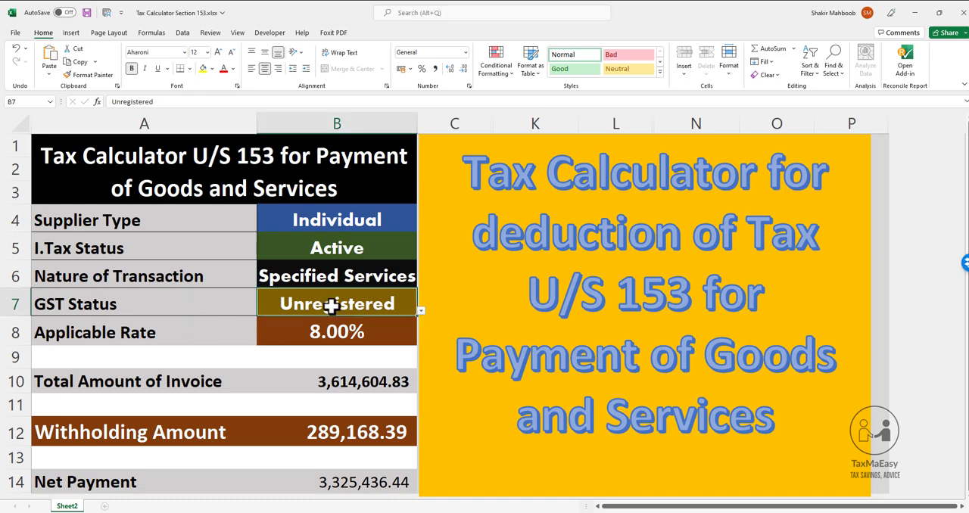
click(331, 330)
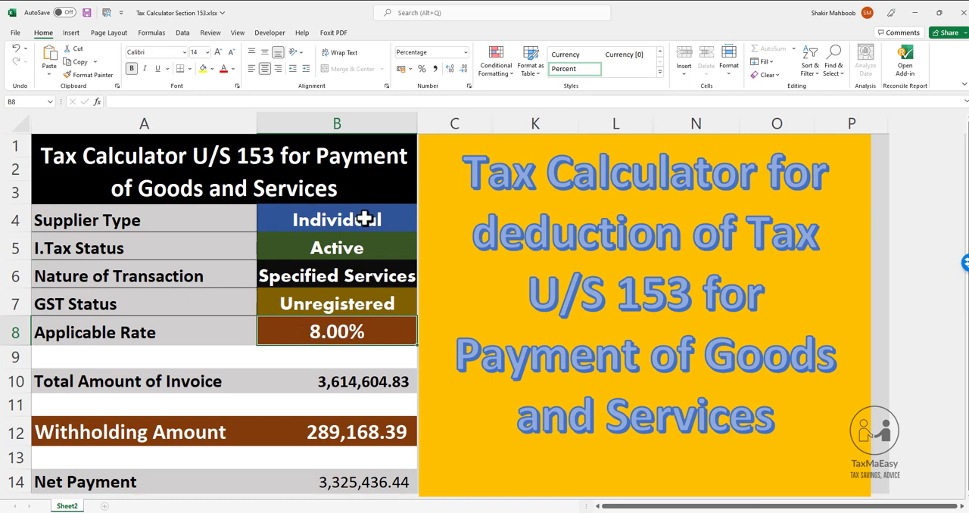
click(329, 309)
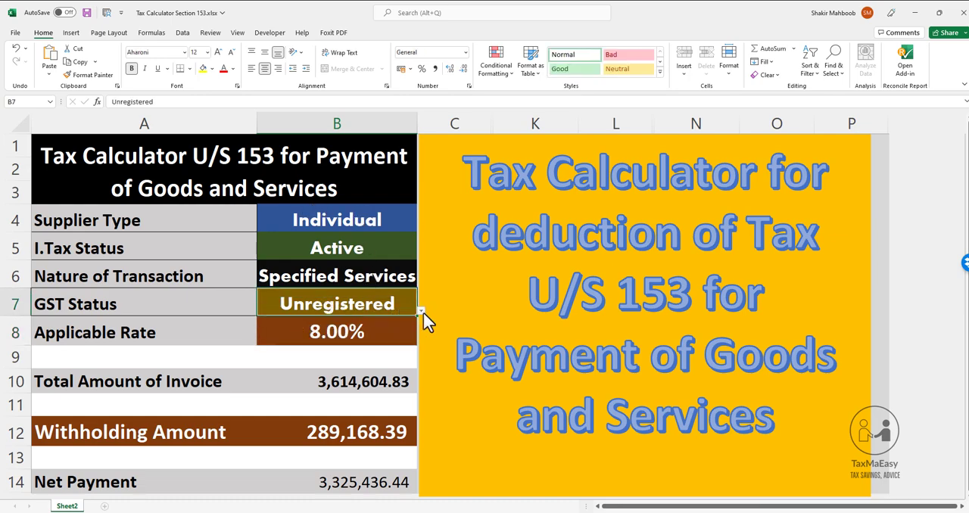
click(421, 311)
click(303, 338)
Set the Nature of Transaction in B6 to Goods and select the Supplier Type cell
click(348, 277)
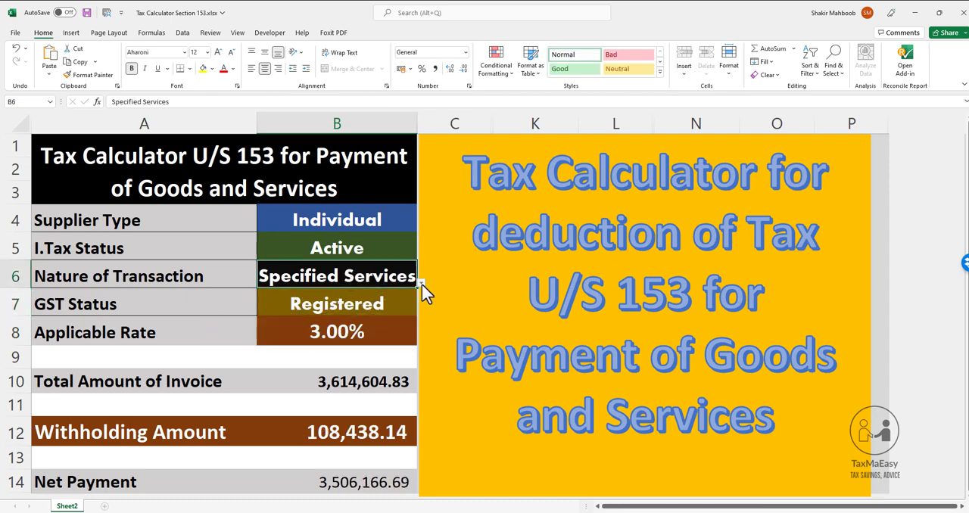
click(421, 282)
click(295, 298)
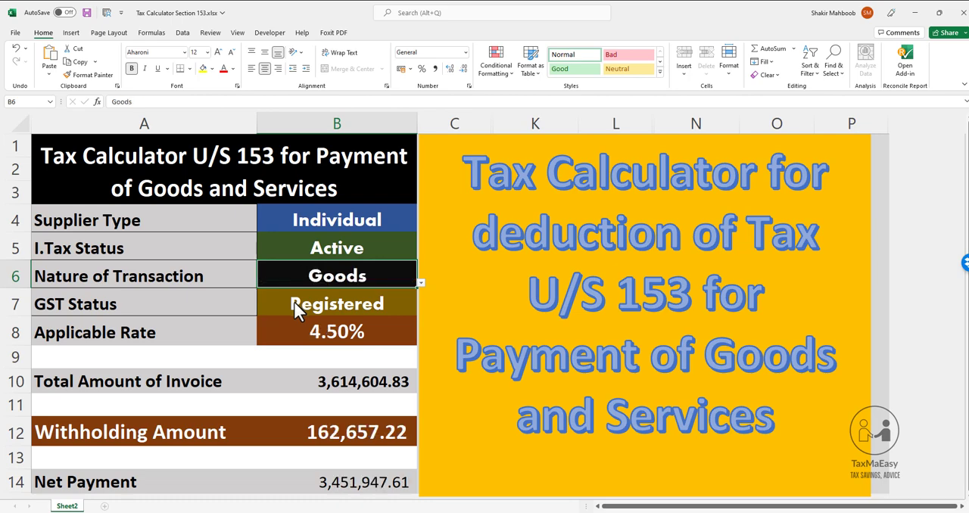
click(335, 222)
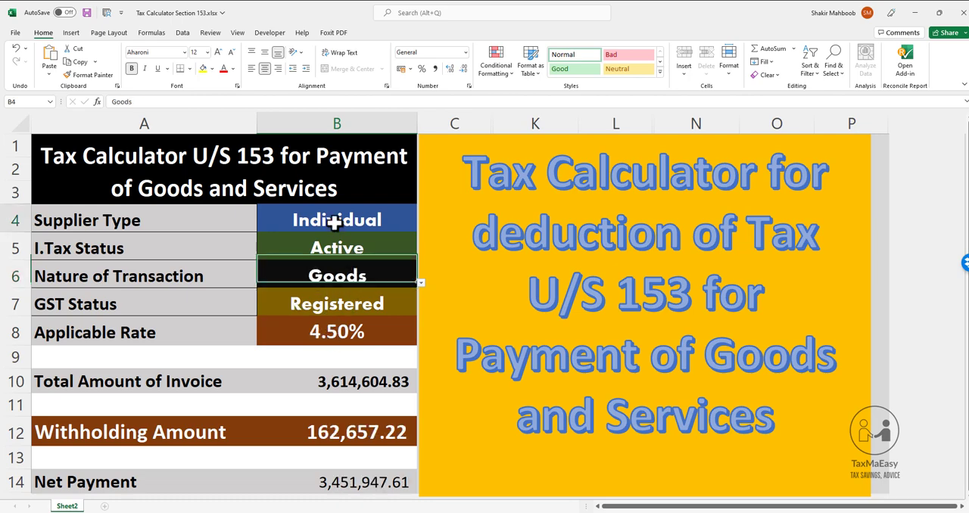
Set the GST Status in B7 to Unregistered and review the Applicable Rate, Total Amount of Invoice and Withholding Amount
click(332, 247)
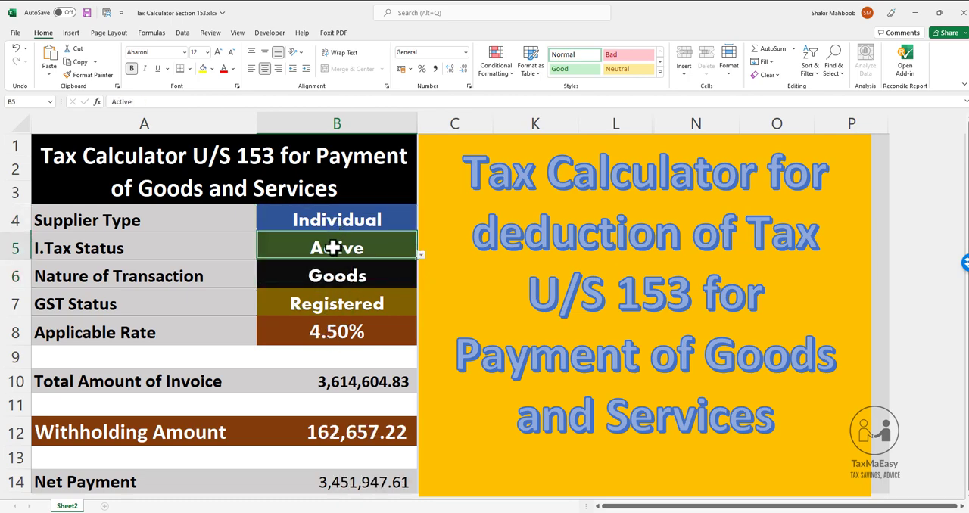
click(325, 301)
click(322, 332)
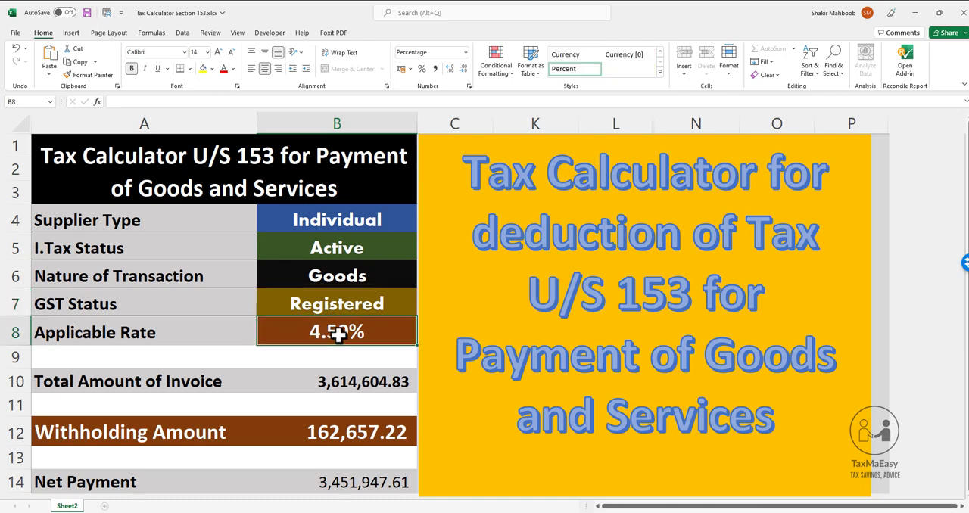
click(390, 306)
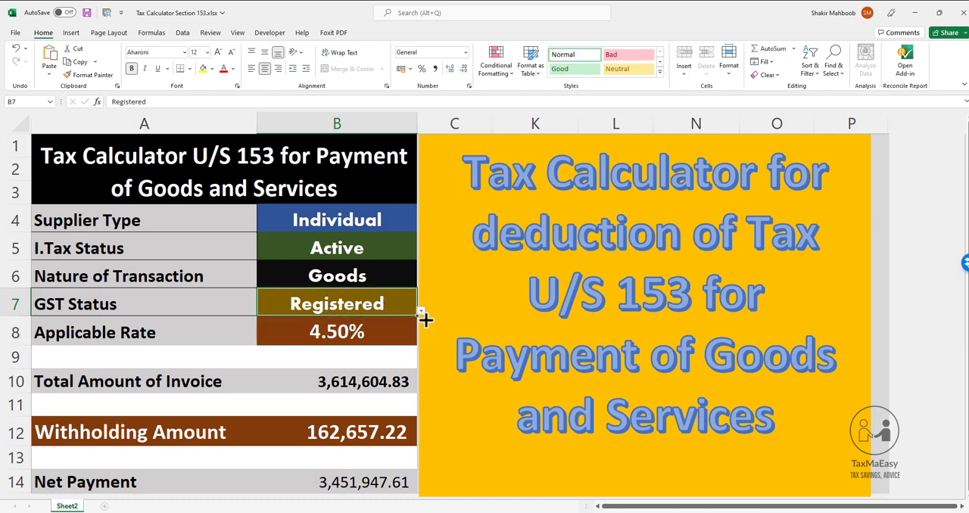
click(421, 311)
click(382, 338)
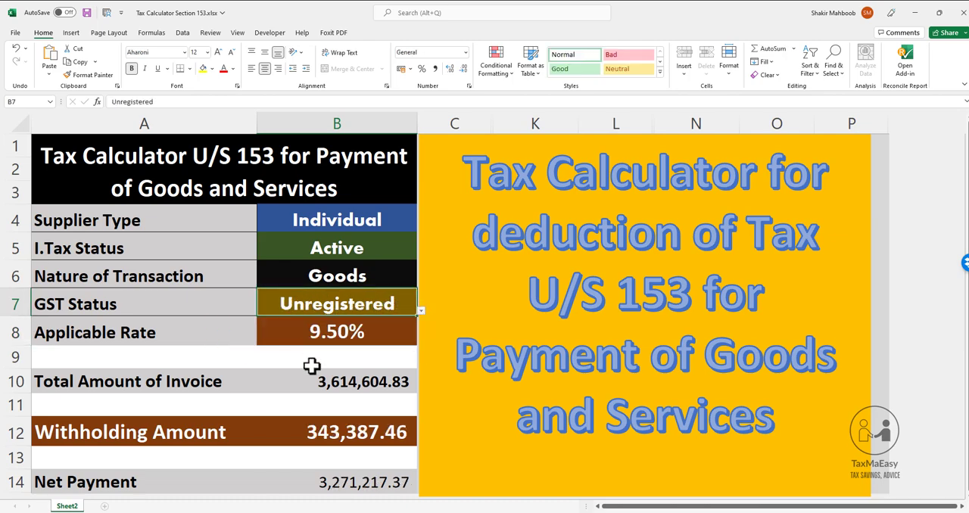
click(327, 333)
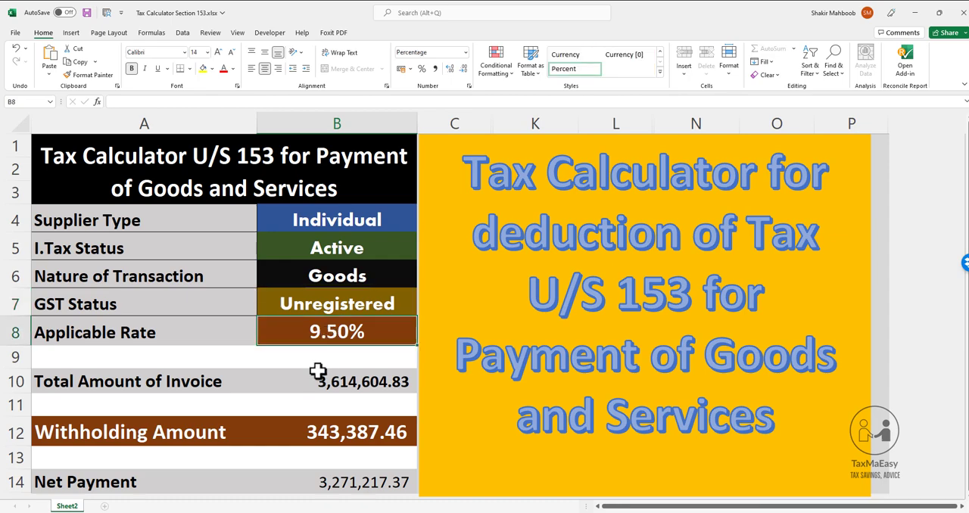
click(332, 384)
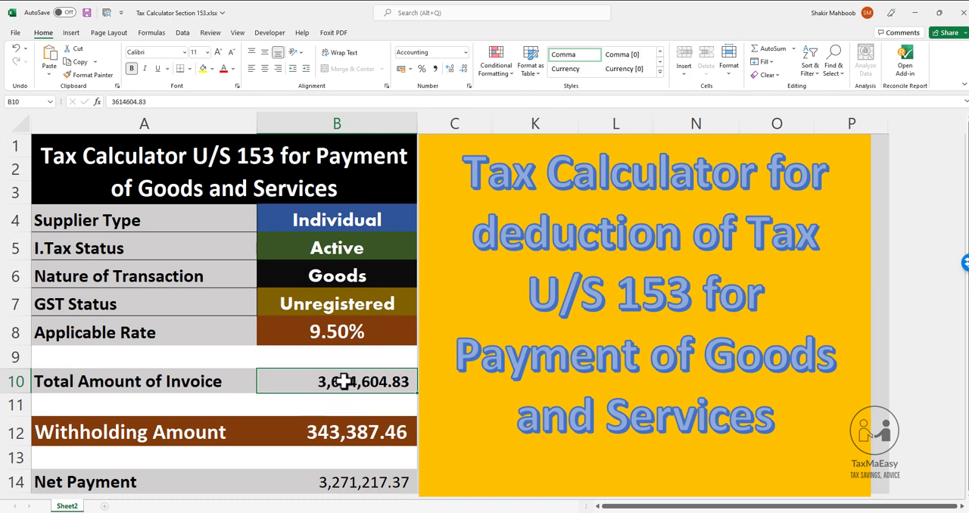
click(327, 433)
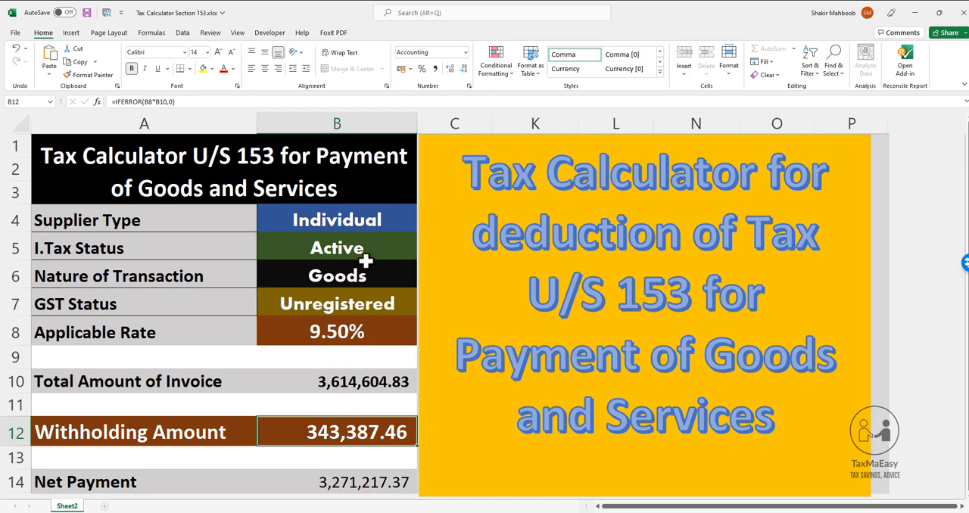
Set the Nature of Transaction in B6 to Services and review the Applicable Rate, invoice total and Withholding Amount
click(400, 283)
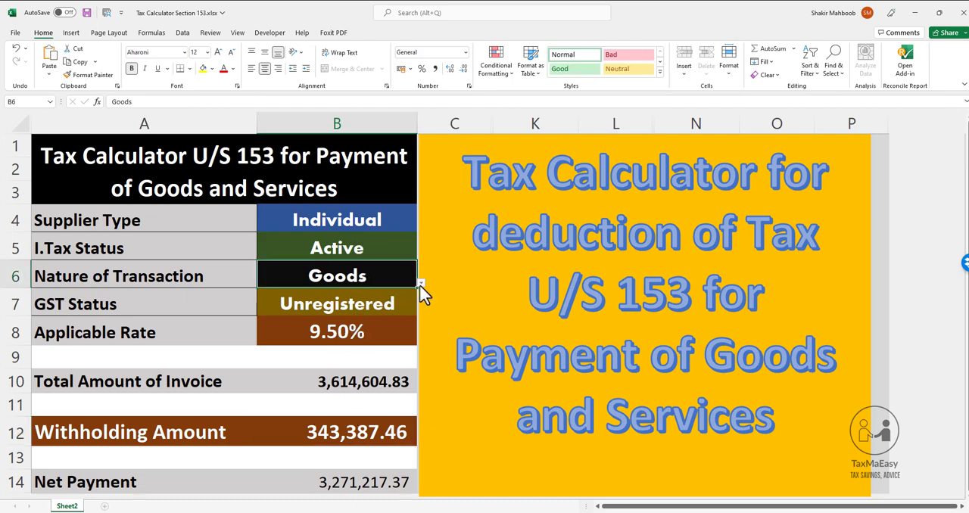
click(420, 285)
click(295, 311)
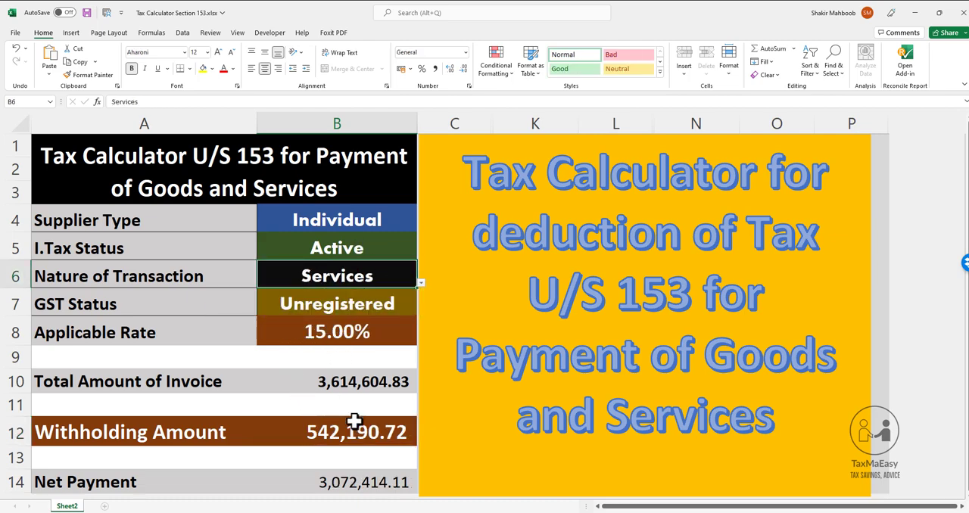
click(336, 334)
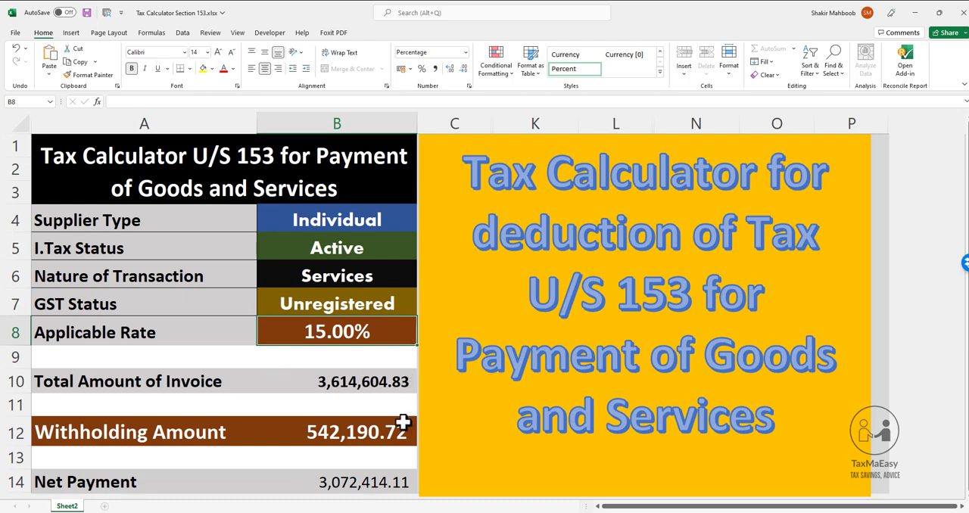
click(322, 432)
click(340, 383)
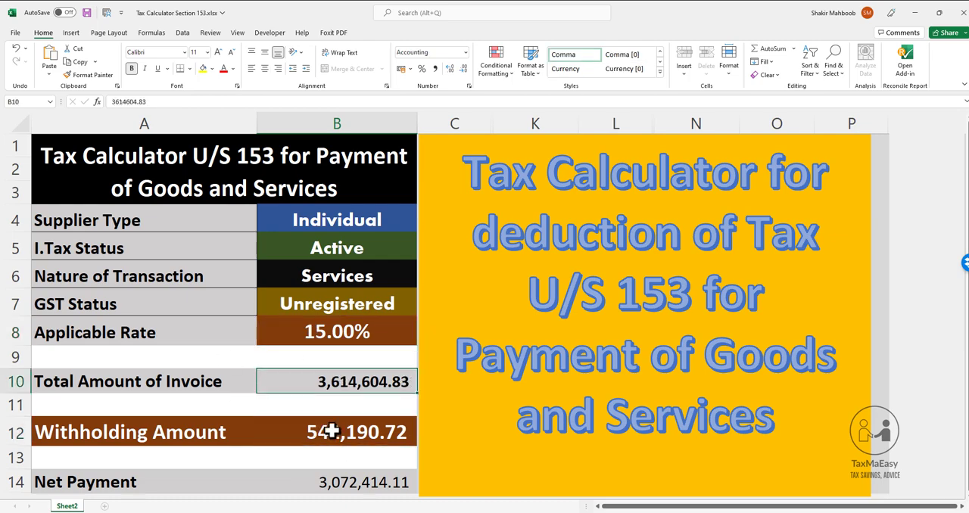
click(327, 426)
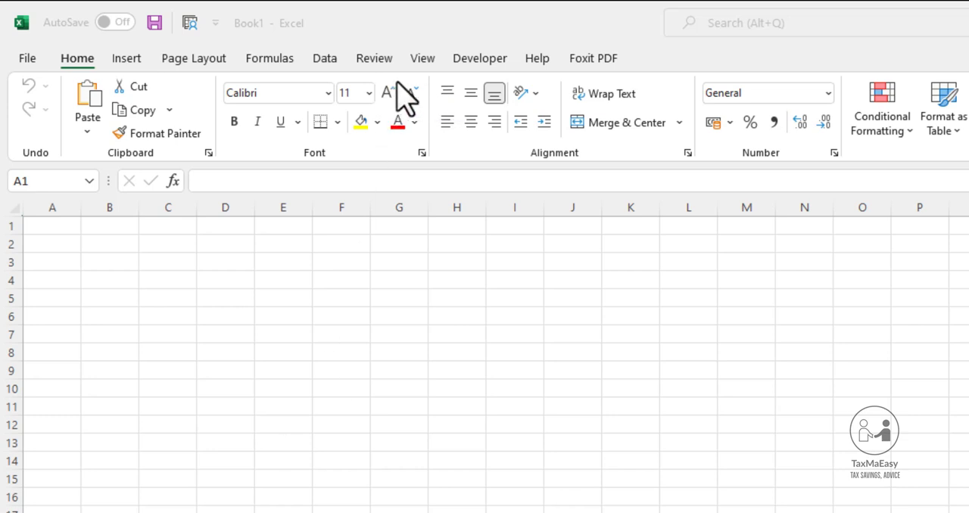
In the blank Book1 workbook, enter the headers "Nature of Person" in A1 and "I.Tax Staus" in B1
click(77, 246)
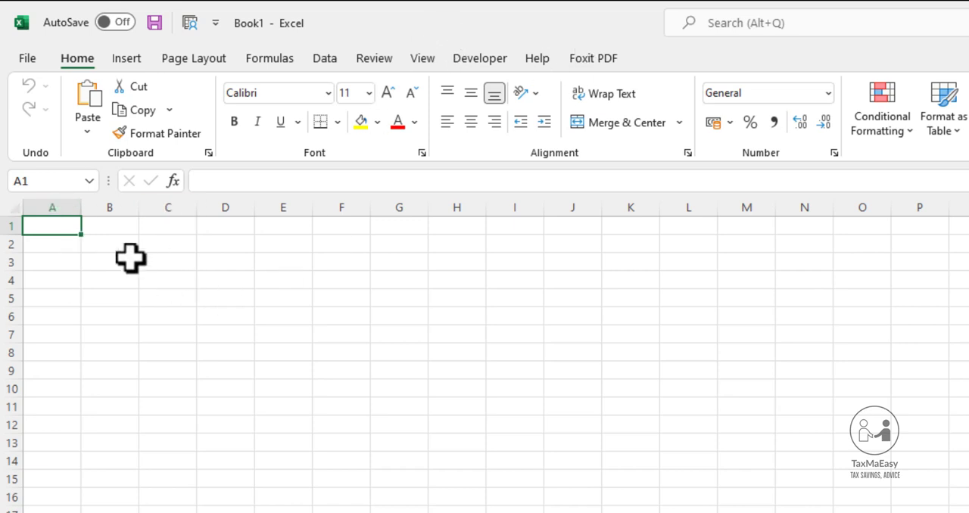
text(Natur)
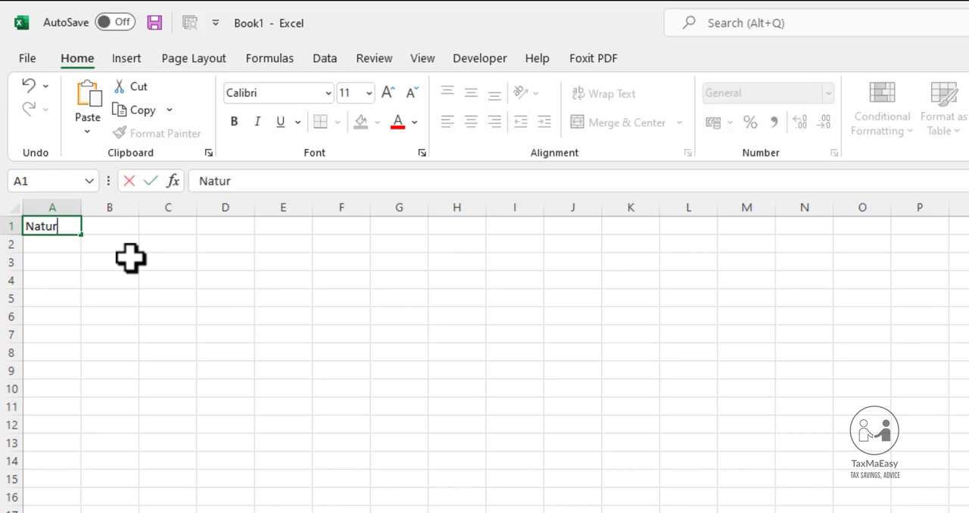
text(e of P)
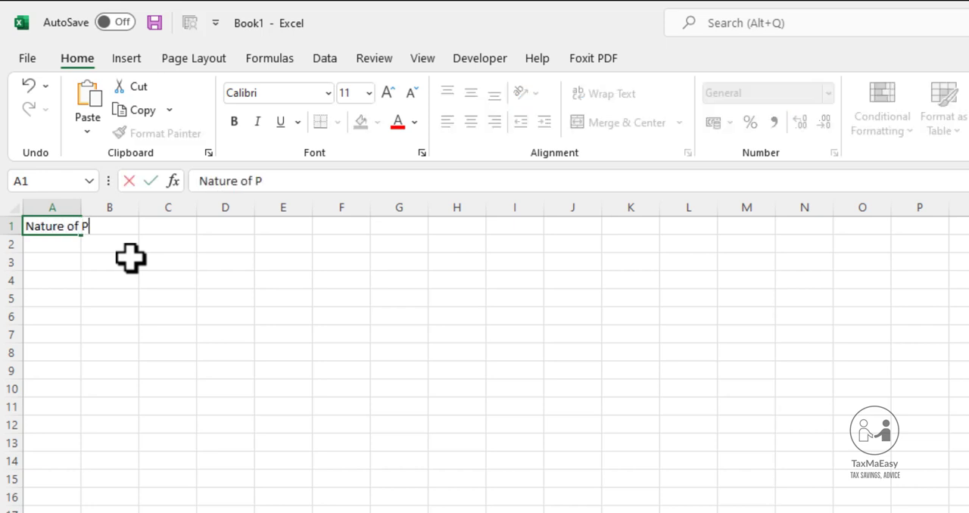
text(erson)
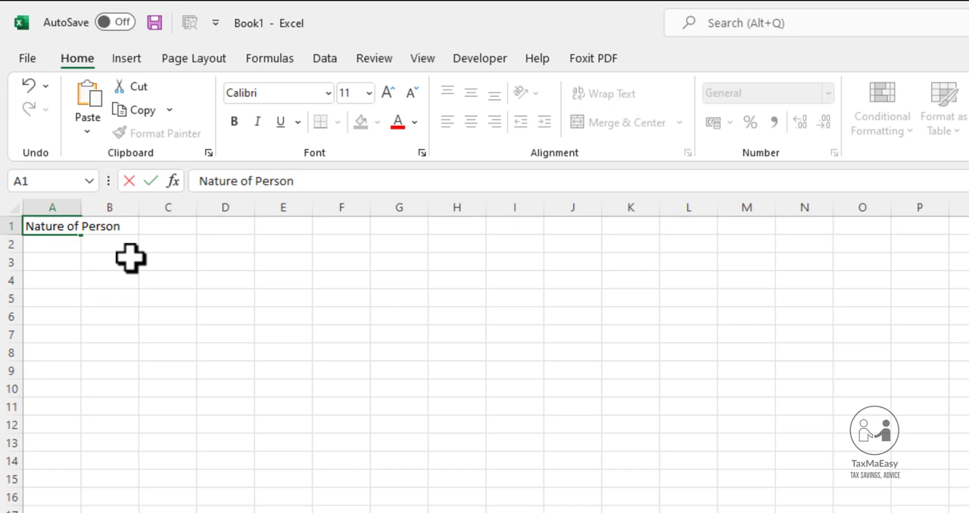
key(Tab)
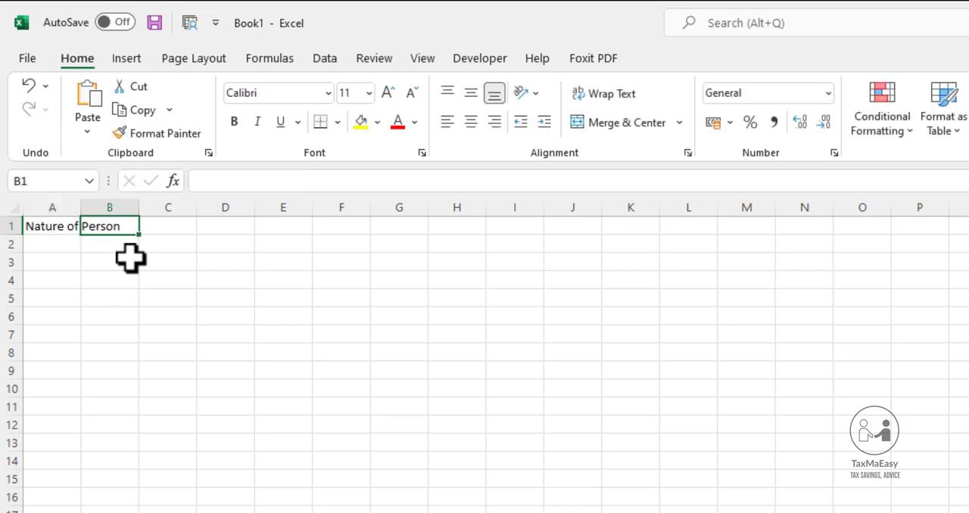
text(I.Tax)
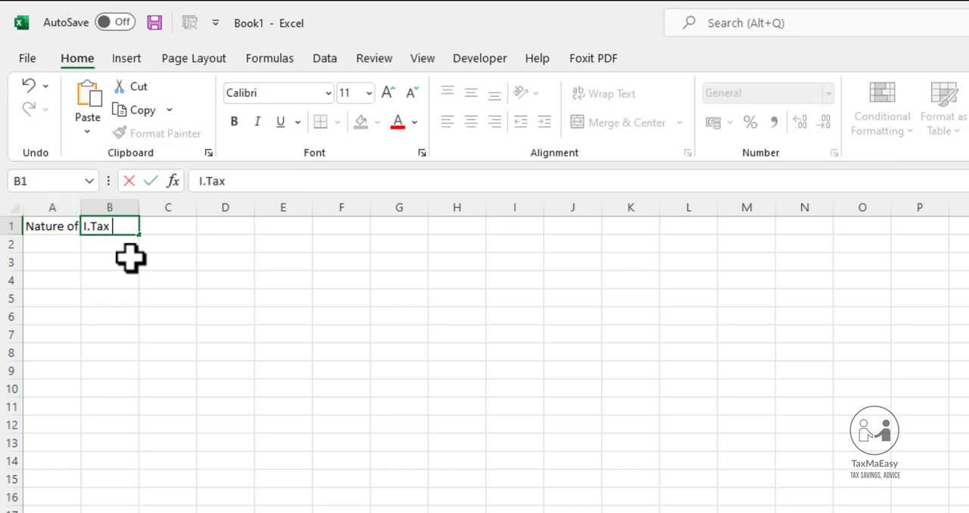
text( Staus)
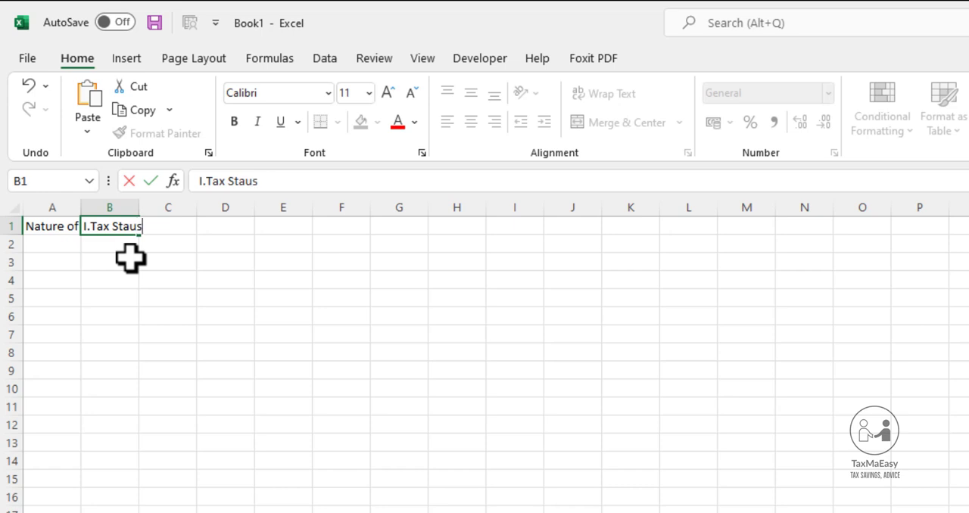
key(Tab)
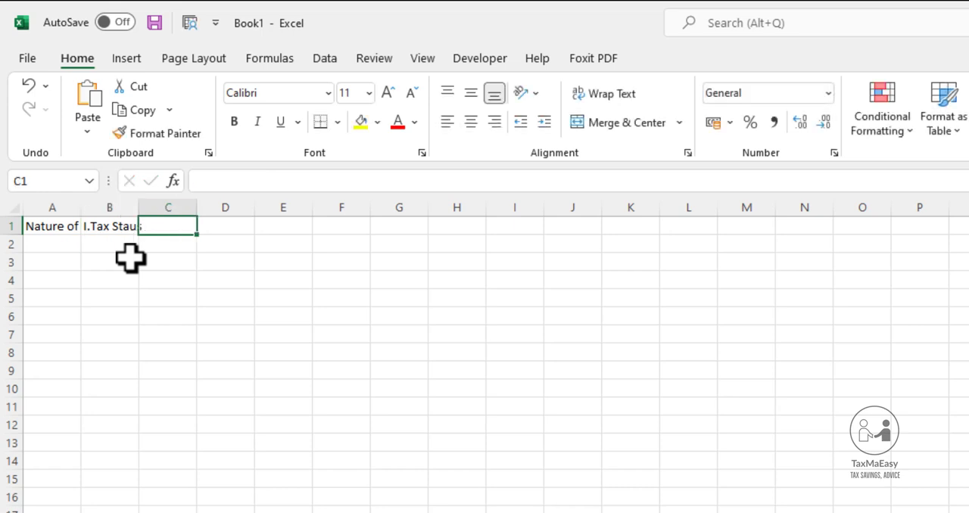
Enter the header "GST Status" in C1, correcting the capitalisation of the second word
text(GST STatu)
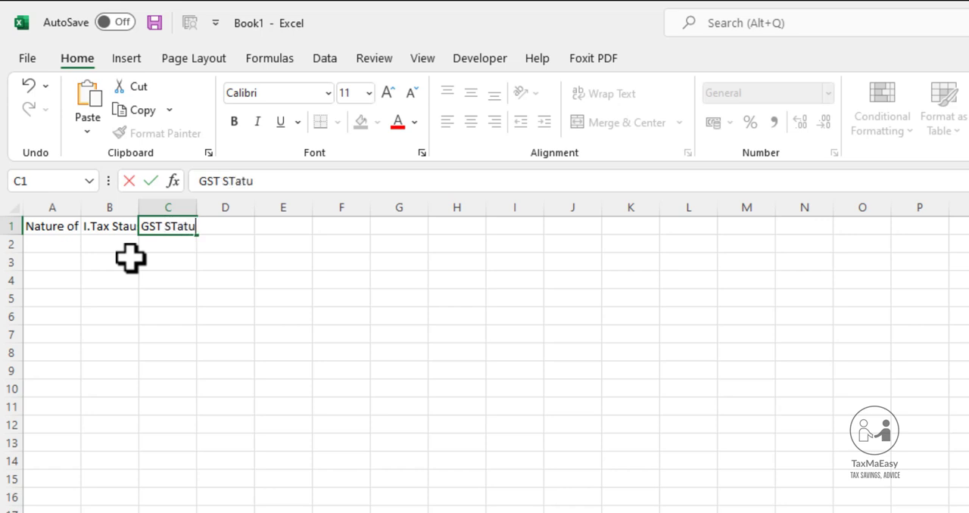
key(BackSpace)
key(BackSpace)
key(BackSpace)
key(BackSpace)
text(tatus)
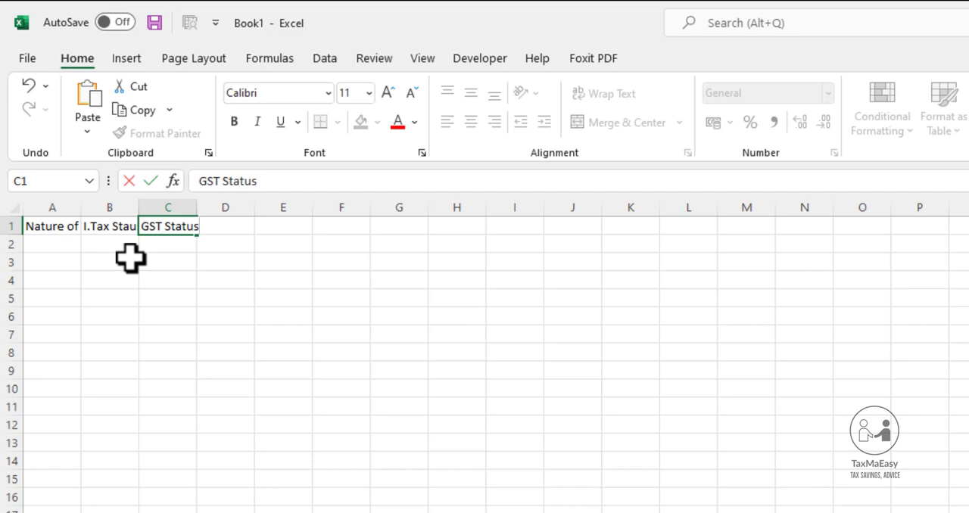
key(Tab)
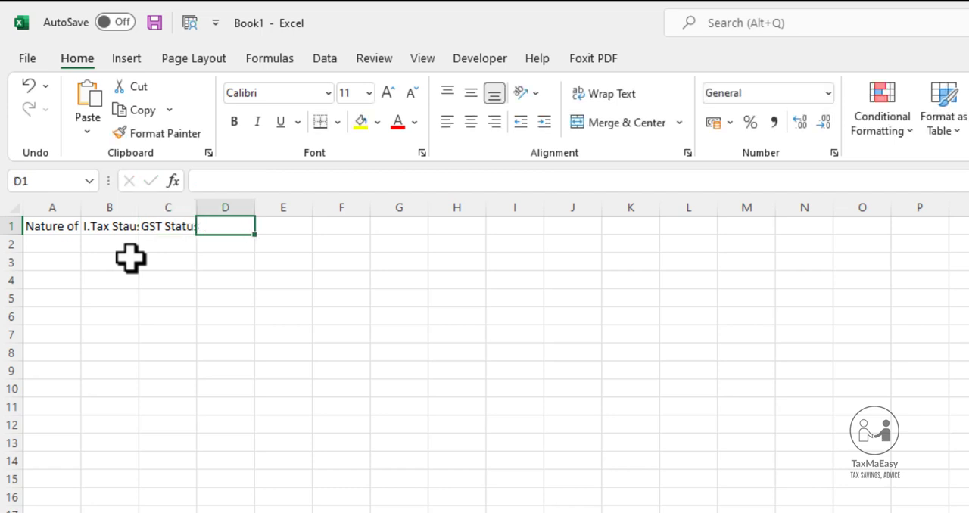
Enter the header "Nautre of Taransaction" in D1
text(Nautreo)
key(BackSpace)
key(BackSpace)
key(BackSpace)
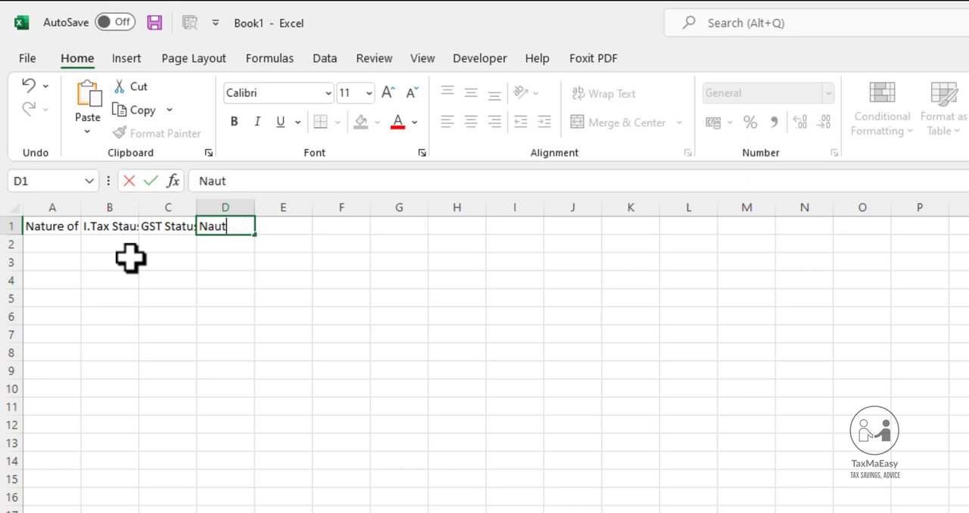
text(re of Taran)
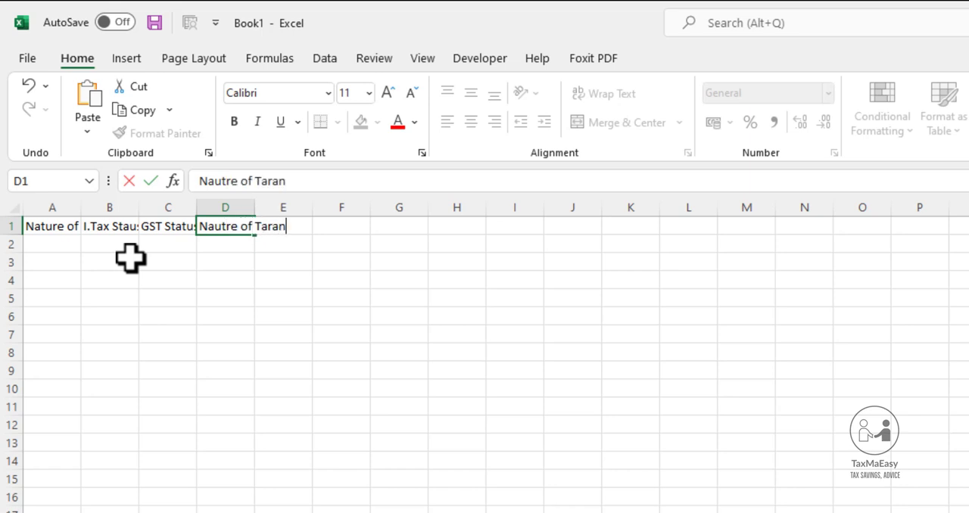
text(saction)
key(Return)
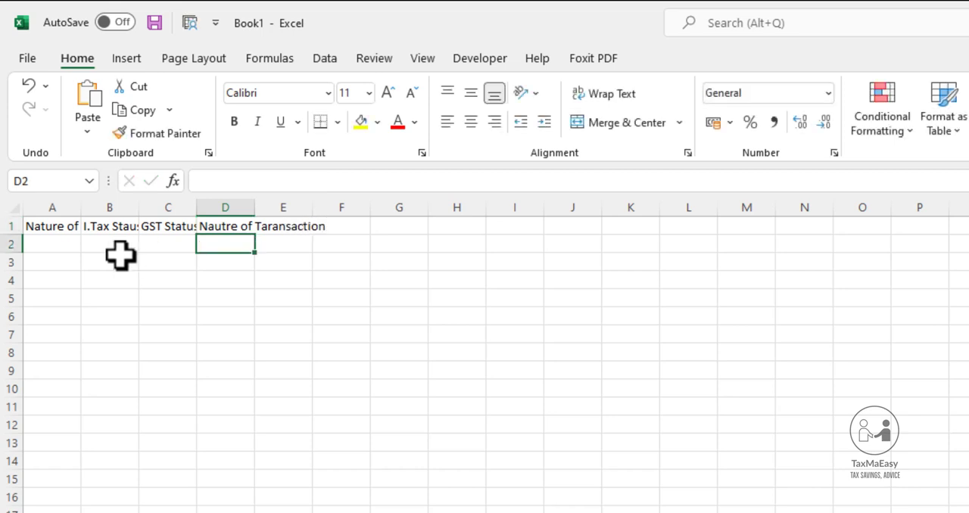
Auto-fit all column widths to their contents and enter the header "Applicable Rate" in E1
click(13, 206)
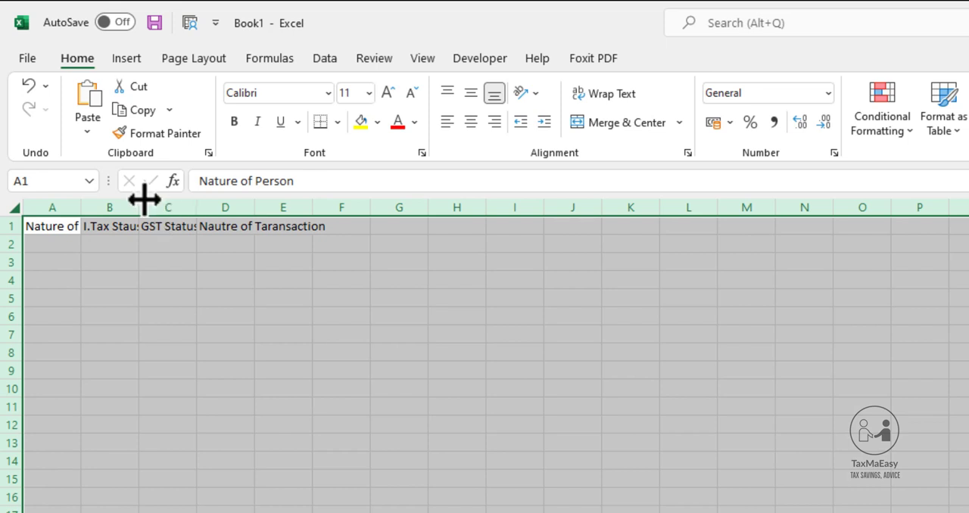
double_click(139, 207)
click(412, 227)
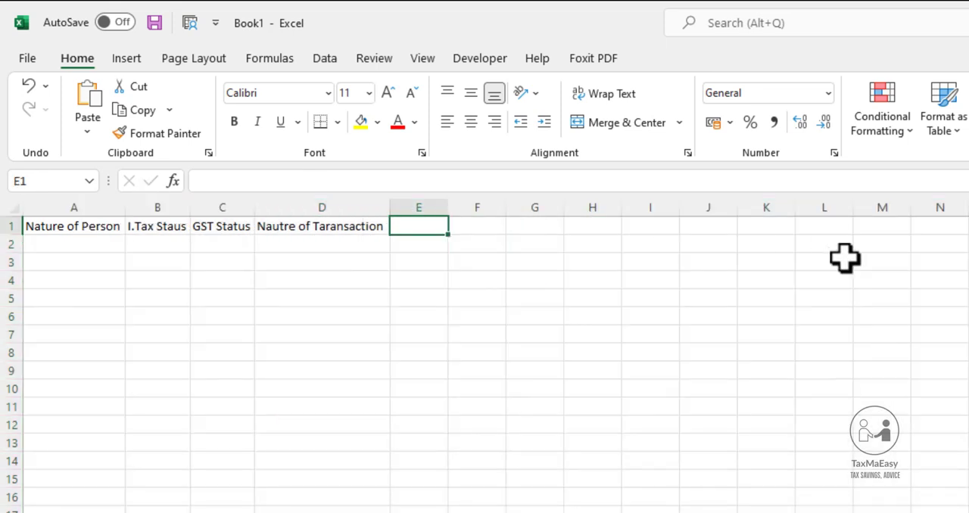
text(Applic)
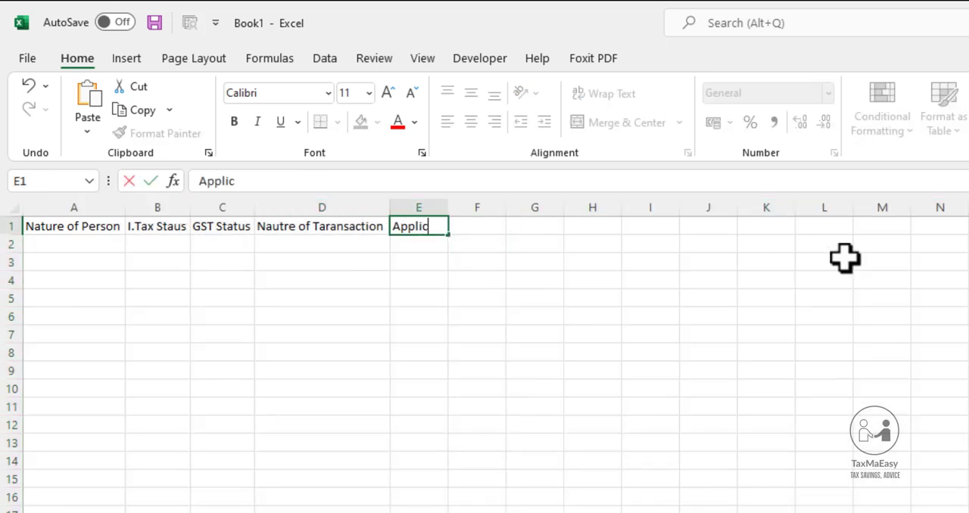
text(able Rate)
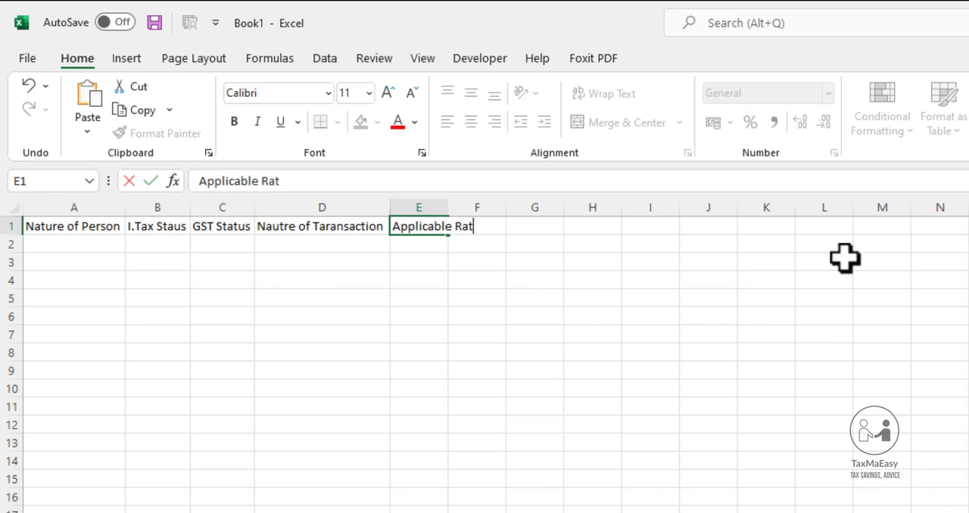
key(Return)
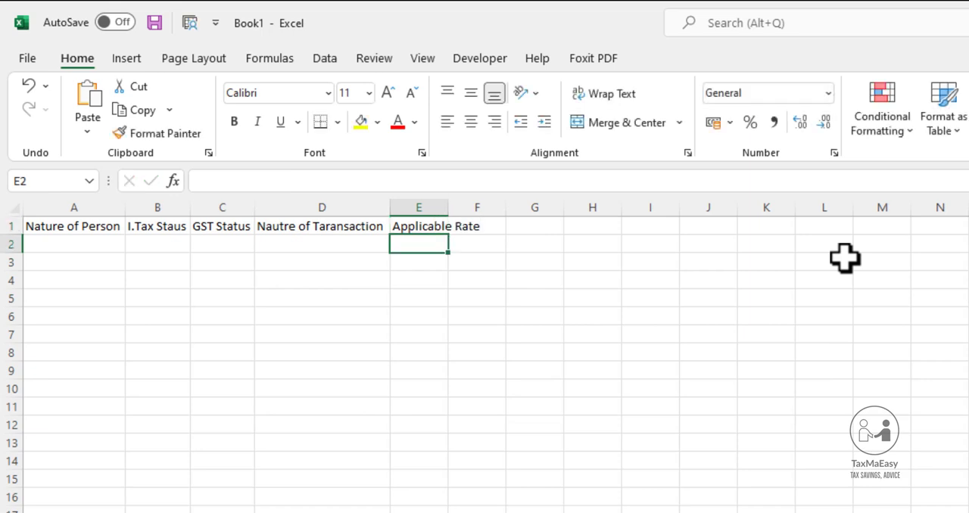
Enter "Company" in A2 under Nature of Person and select the I.Tax status cell B2
click(104, 247)
double_click(103, 248)
text(Co)
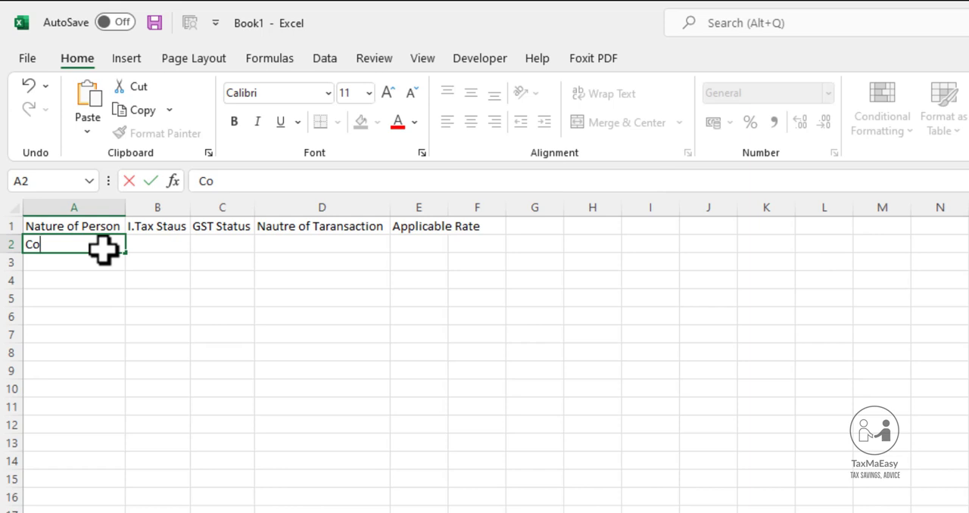
text(mpany)
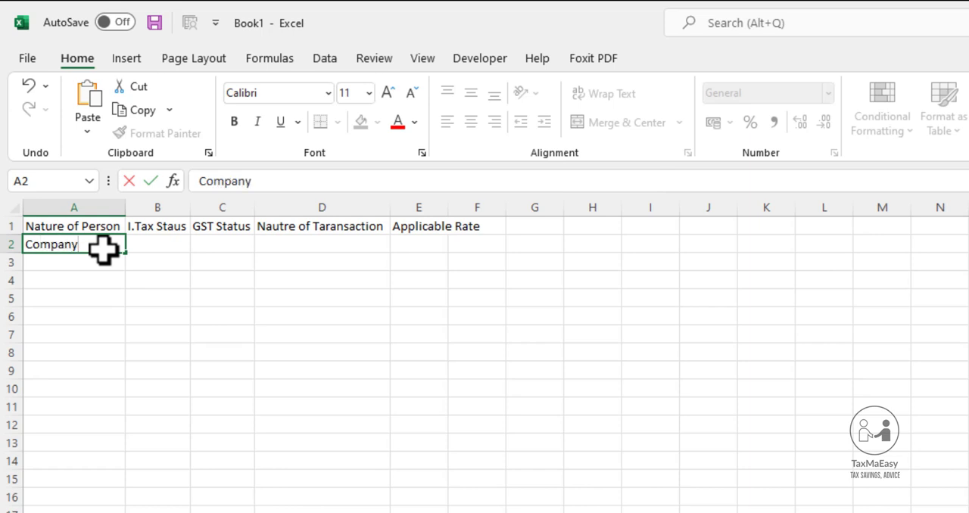
key(Return)
key(Up)
key(Right)
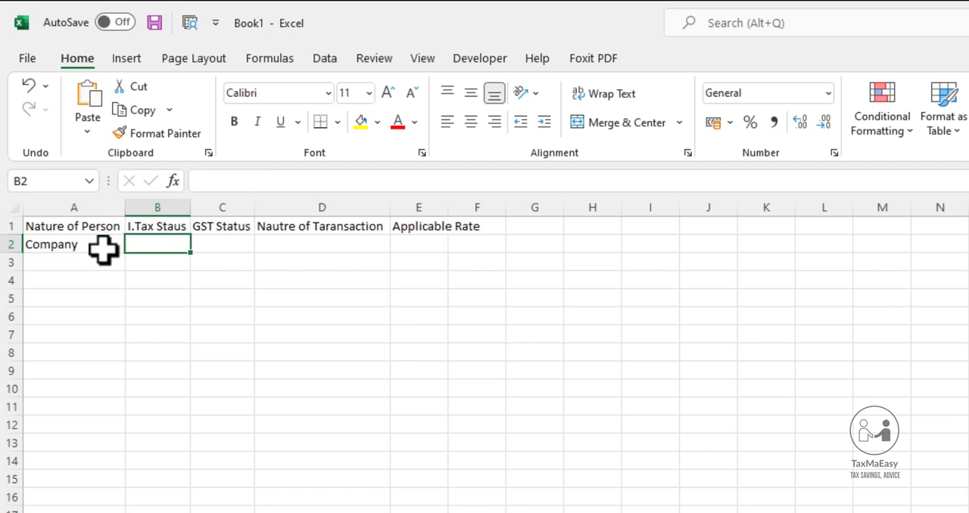
Enter "Active" as the I.Tax status in B2, removing the extra letter from the mistyped word
text(Aactiv)
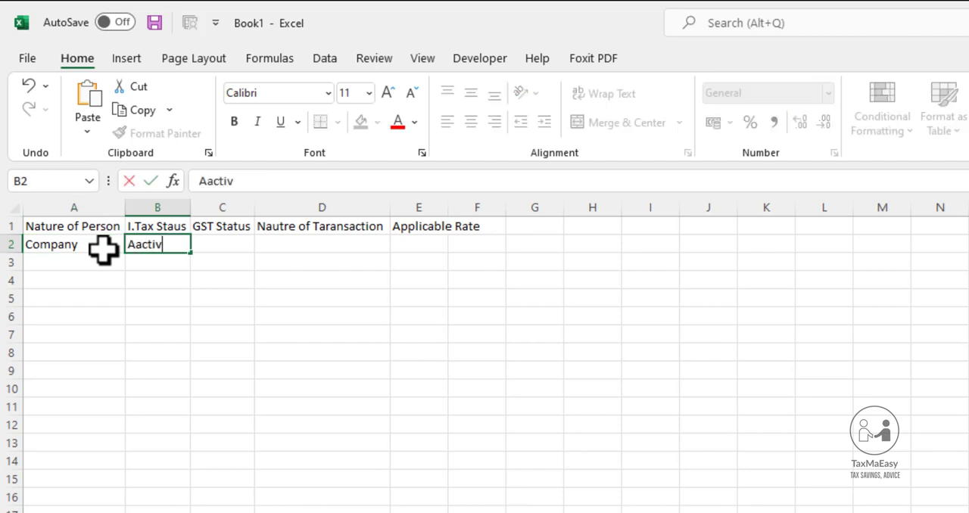
text(e)
key(Return)
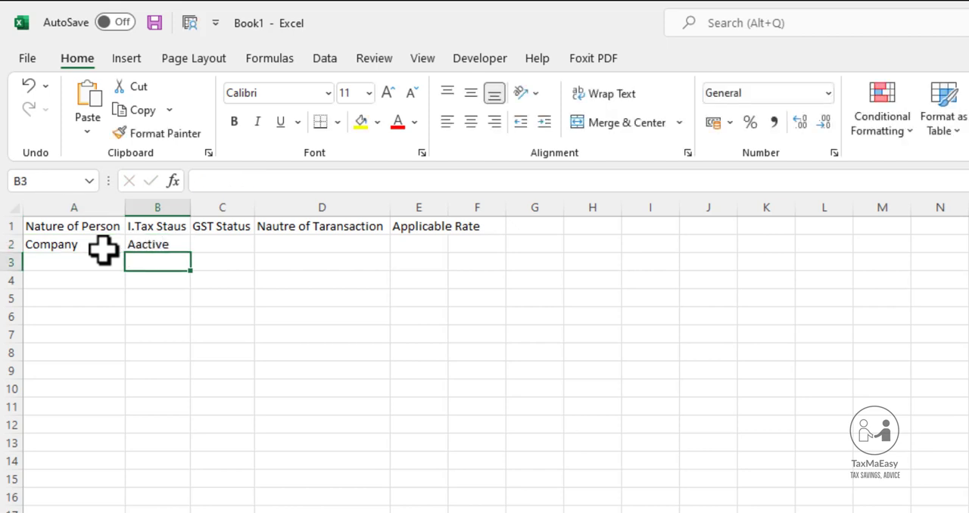
key(Up)
key(F2)
key(Delete)
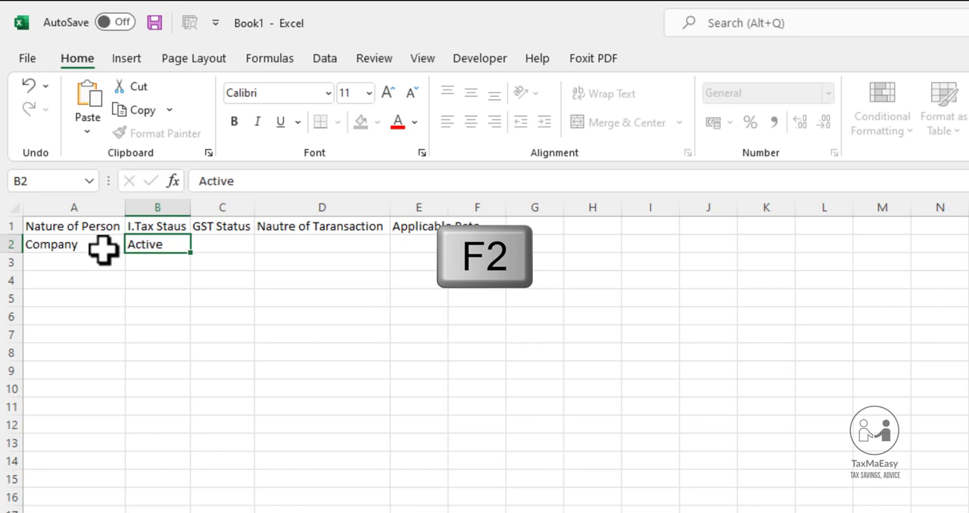
key(Tab)
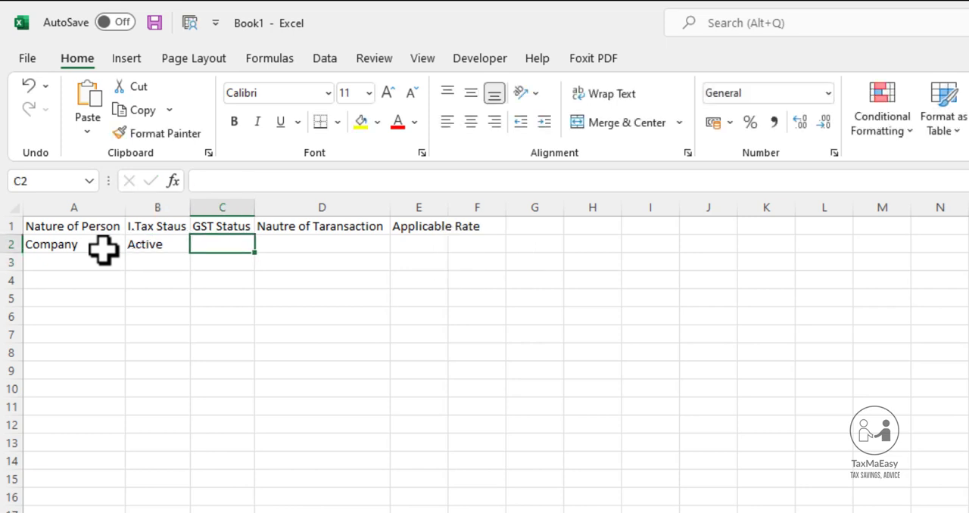
Enter "Registere" as the GST status in C2
text(Registere)
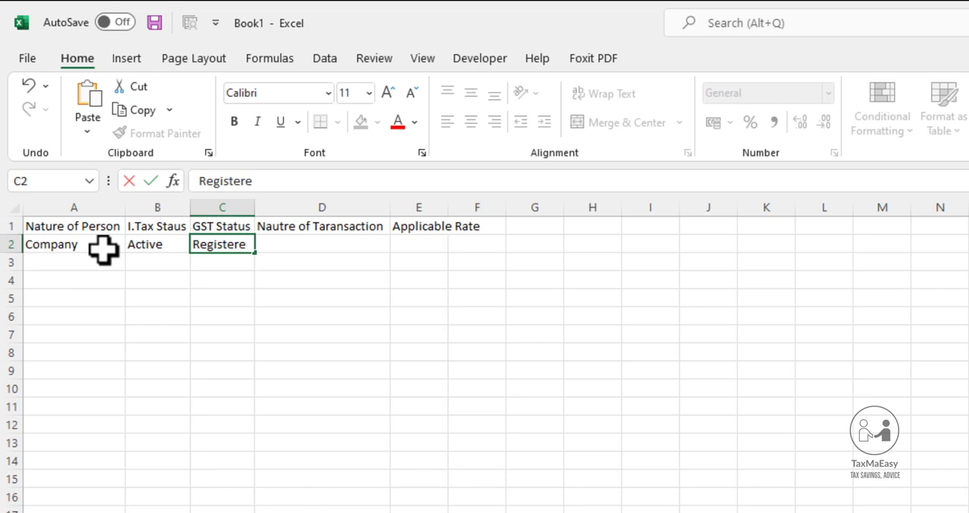
key(Tab)
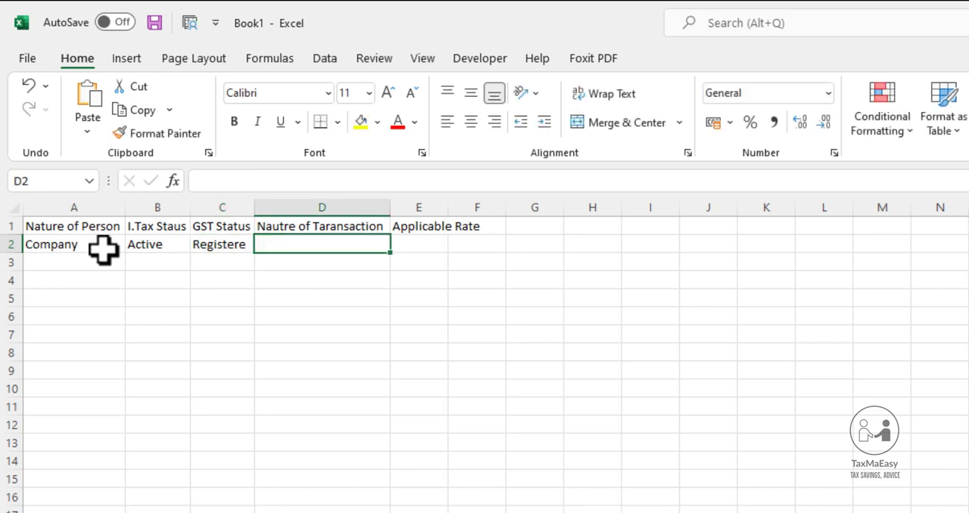
Enter "Goods" as the transaction type in D2 and 4% as its applicable rate in E2
text(Goods)
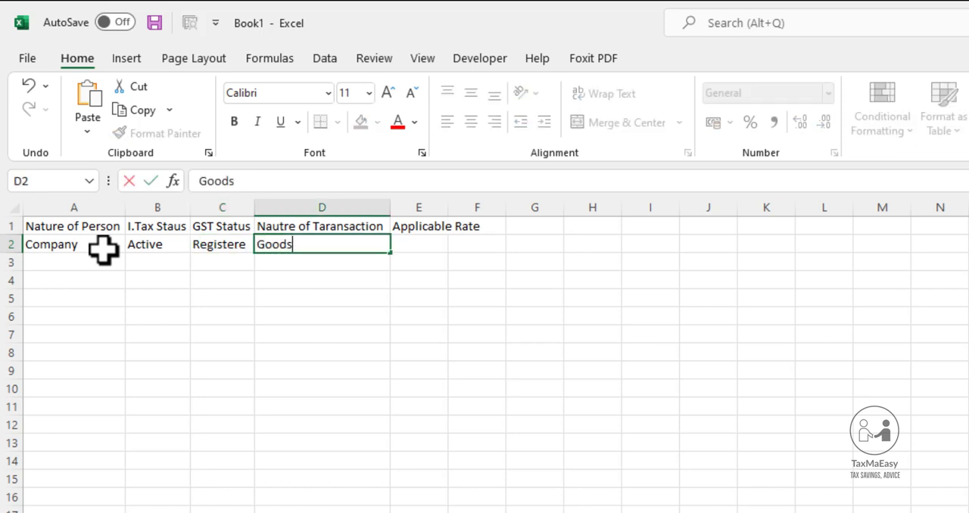
key(Tab)
text(4)
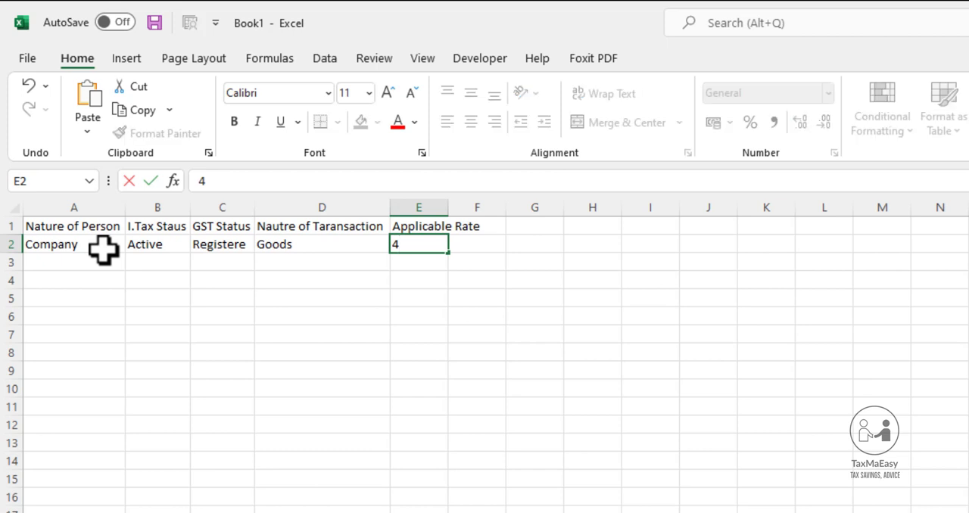
text(%)
key(Return)
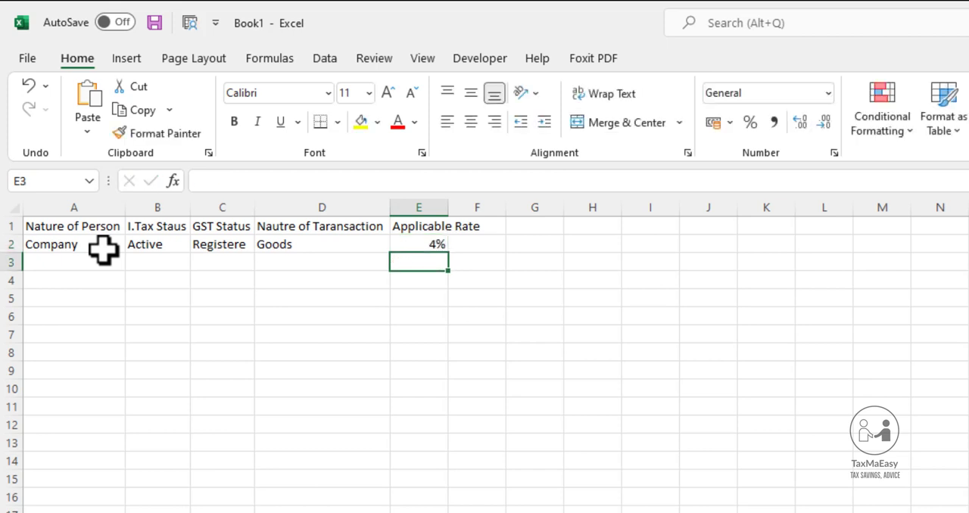
Repeat the "Company" entry from A2 in A3
key(Up)
key(Left)
key(Left)
key(Left)
key(Left)
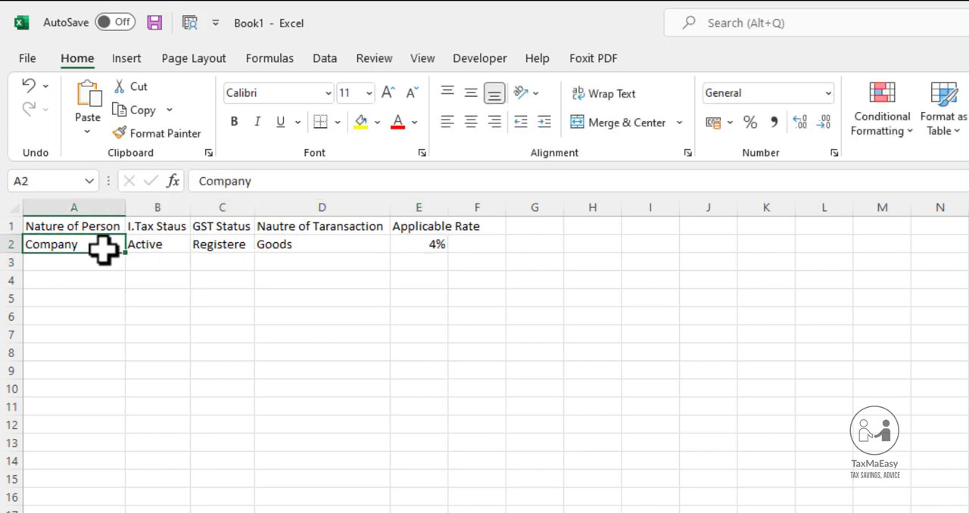
key(ctrl+c)
key(Down)
text(C)
key(Tab)
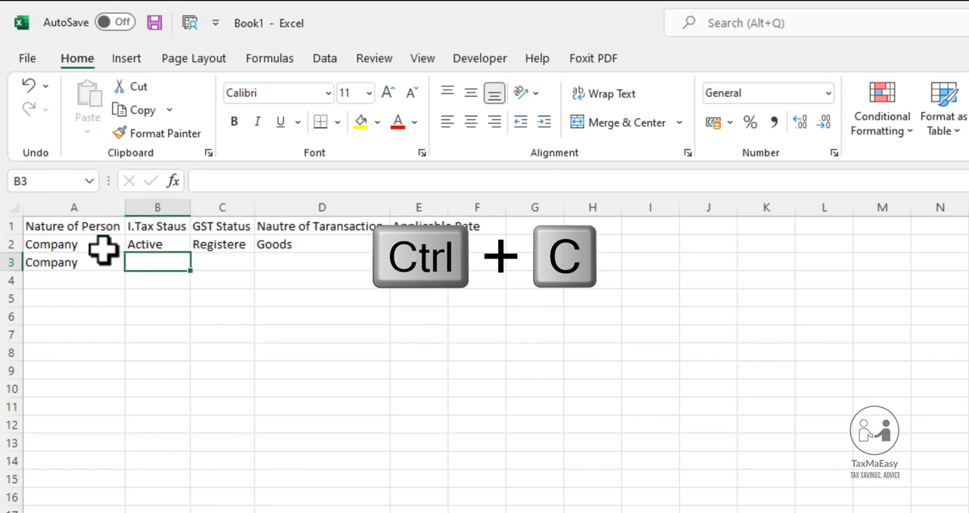
Fill the I.Tax and GST status values from row 2 down into B3 and C3
key(Up)
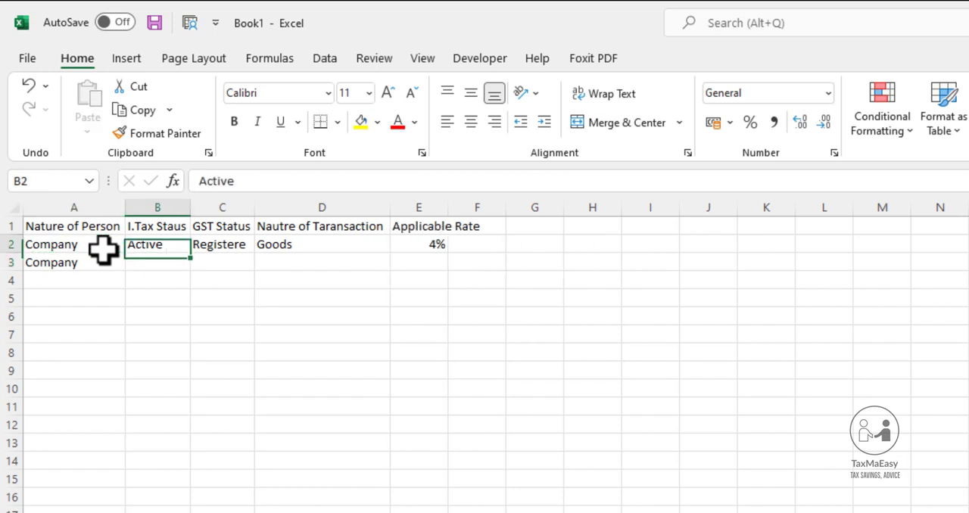
key(Down)
key(ctrl+d)
key(Tab)
key(ctrl+d)
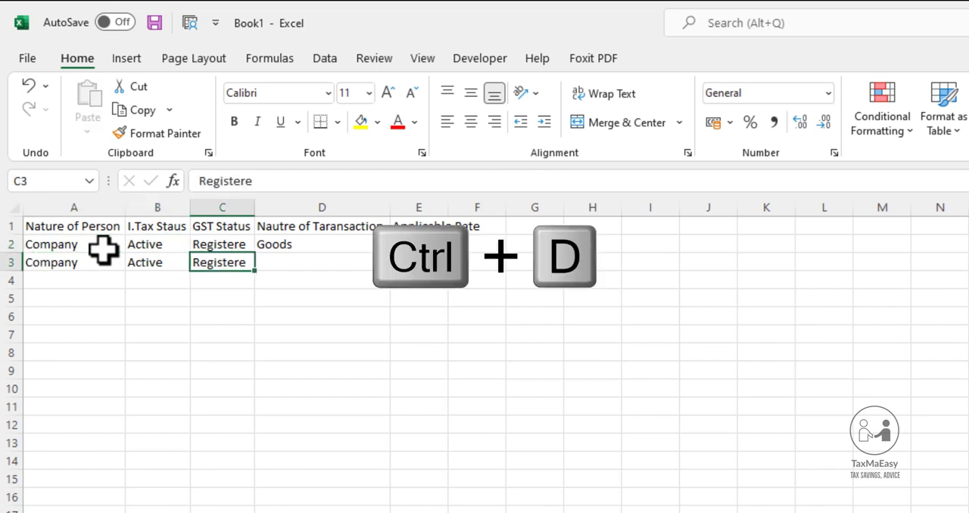
Enter "Services" as the transaction type in D3 and 8% as its applicable rate in E3
key(Tab)
text(Servi)
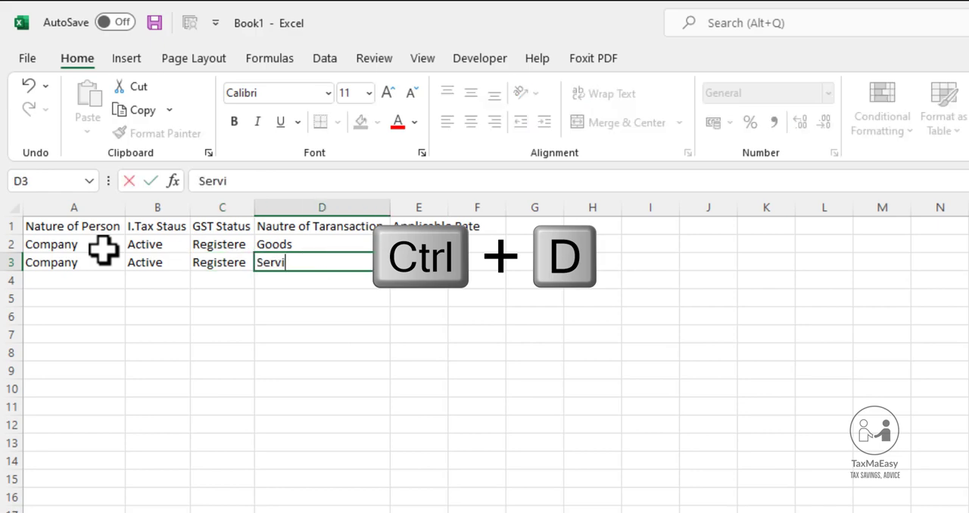
text(ces)
key(Return)
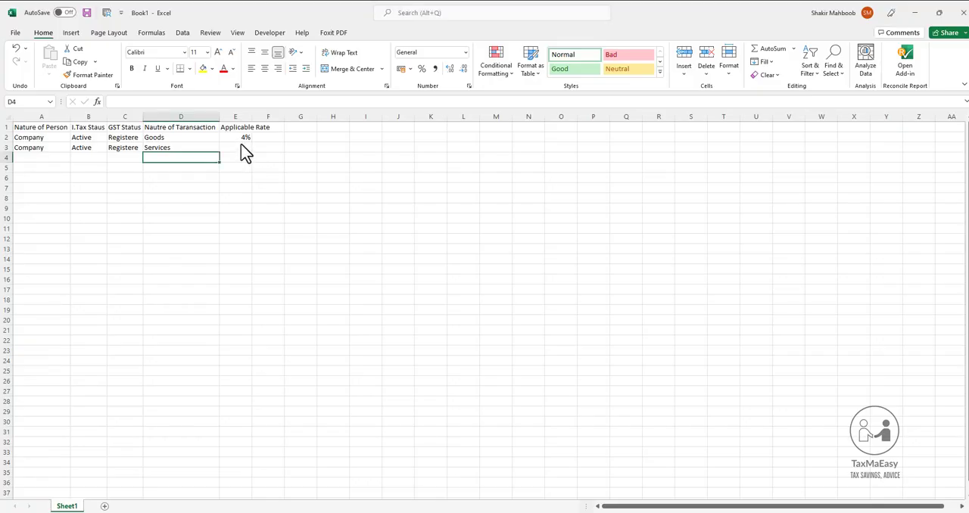
click(242, 146)
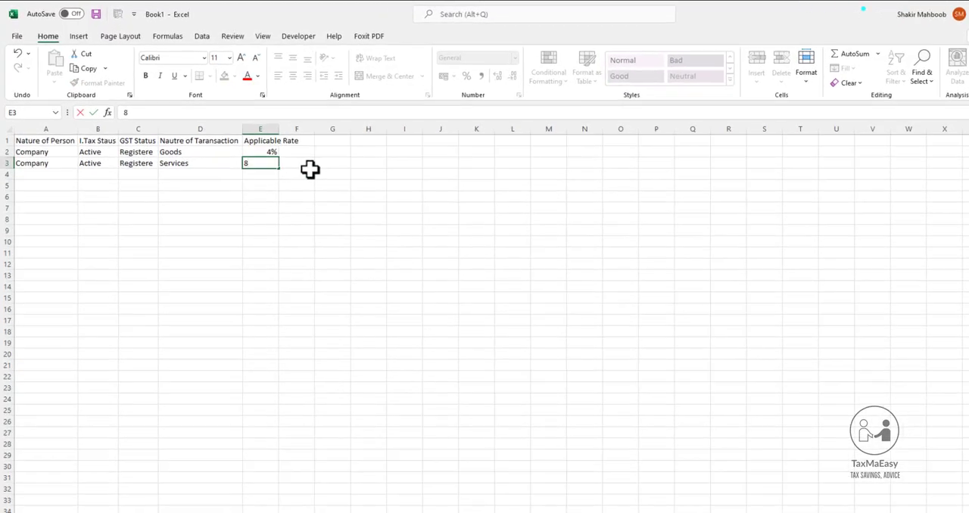
text(8)
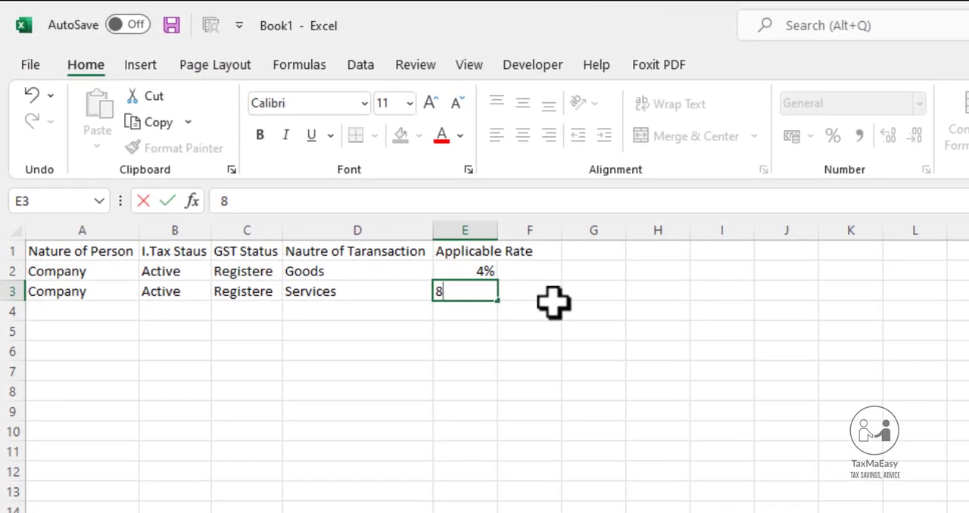
text(%)
key(Return)
Copy the two "Company" entries in A2:A3 into A4:A5
key(Up)
key(Left)
key(Left)
key(Left)
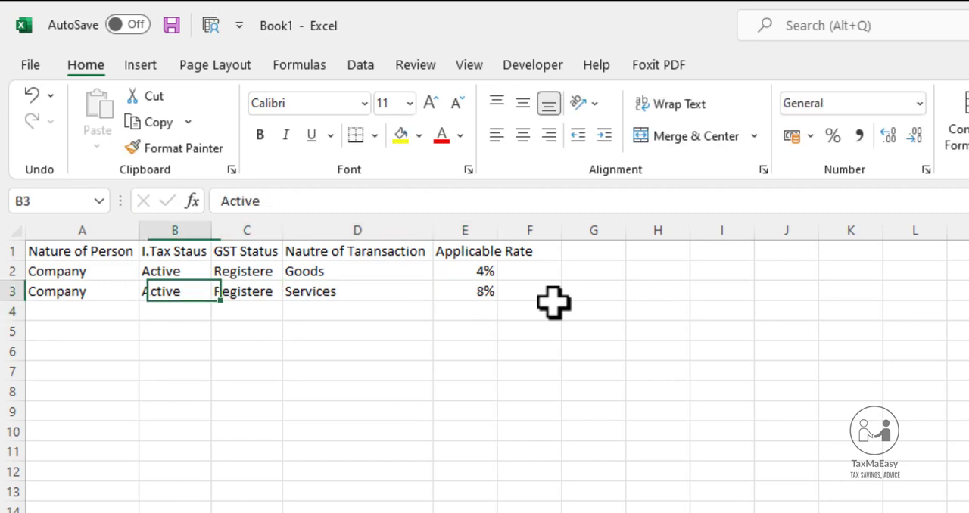
key(Down)
key(Left)
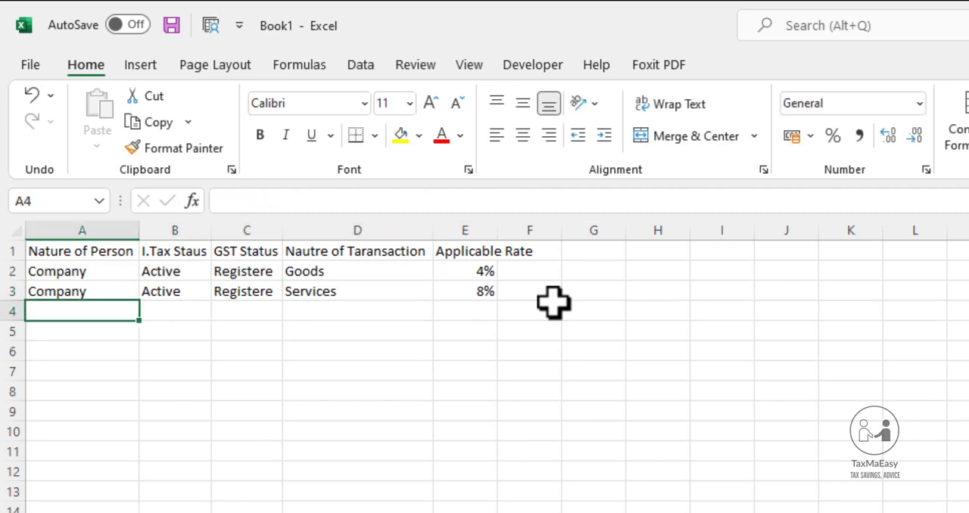
key(Up)
key(Up)
key(shift+Down)
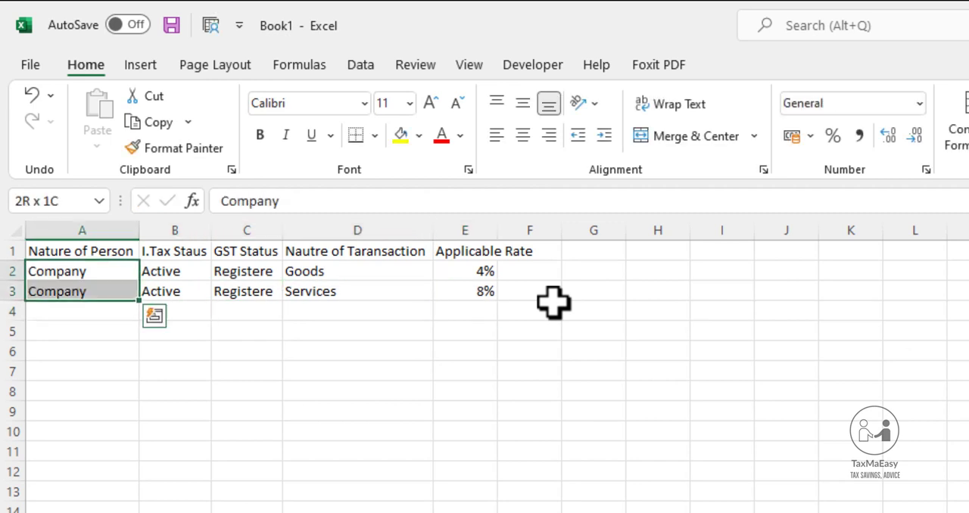
key(ctrl+c)
key(Down)
key(Down)
key(Return)
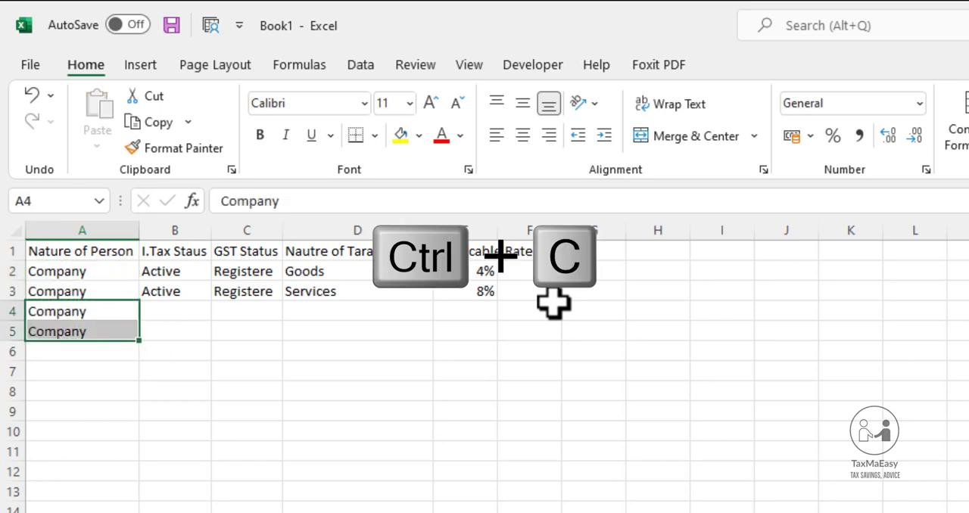
Enter "Inactive" as the I.Tax status in both B4 and B5
key(Right)
text(In)
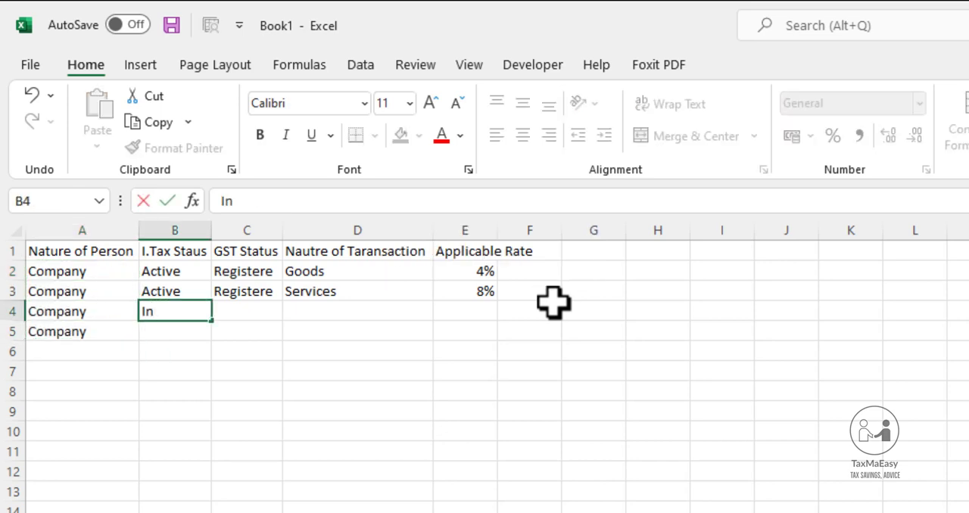
text(acive)
key(BackSpace)
key(BackSpace)
key(BackSpace)
text(tive)
key(Return)
text(i)
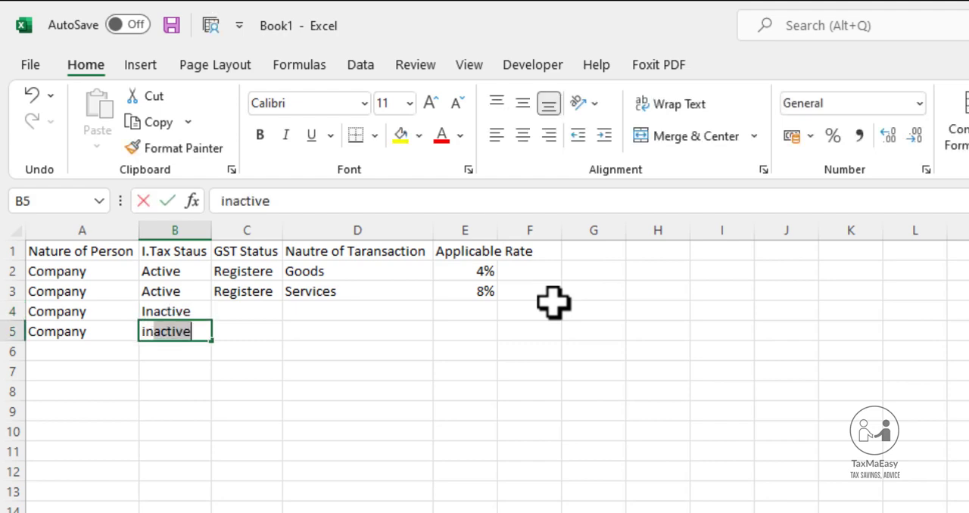
key(Return)
key(Up)
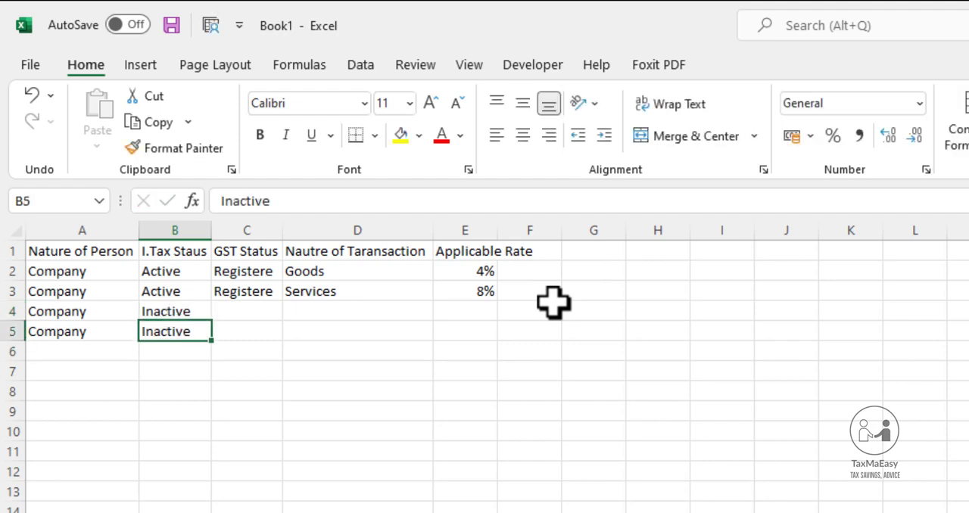
Correct the GST status in C2 and C3 to "Registered"
key(Up)
key(Up)
key(Right)
key(Up)
key(F2)
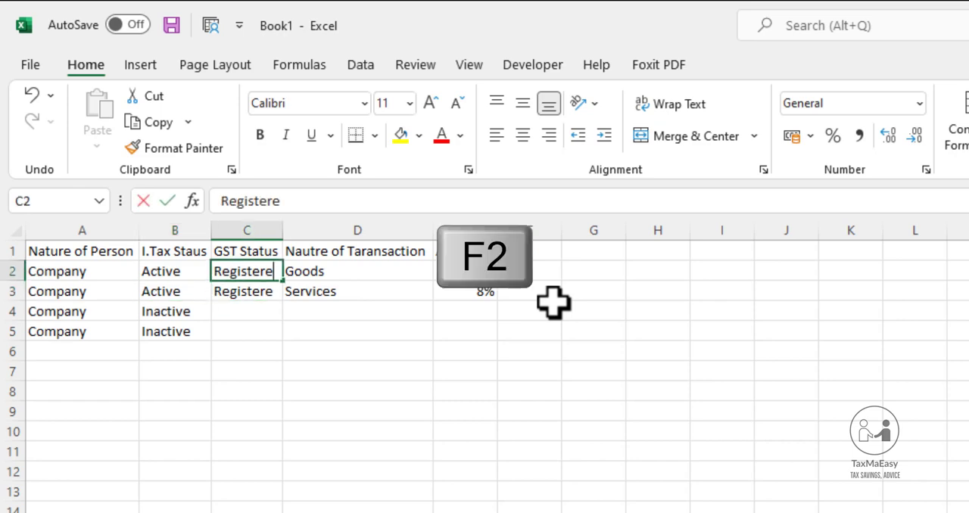
text(d)
key(Return)
key(F2)
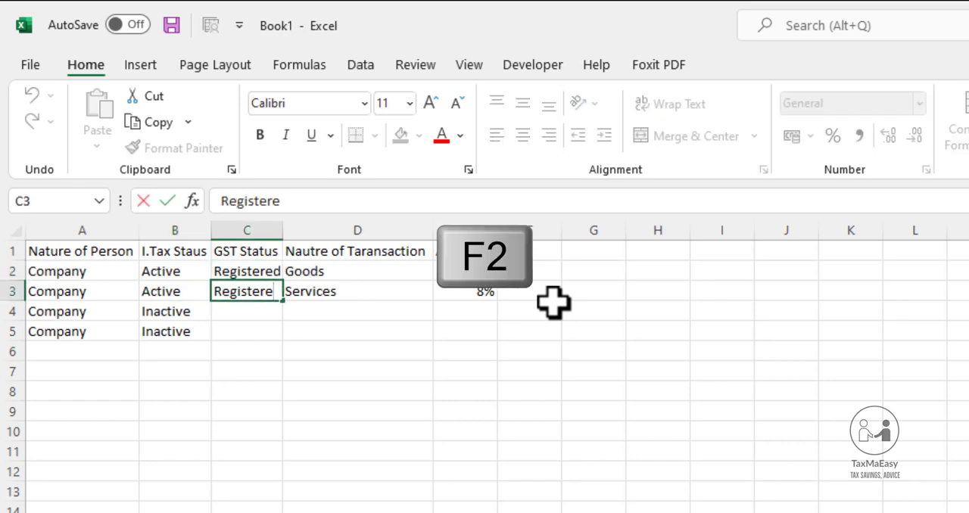
text(d)
key(Return)
Copy the GST status and transaction type cells C2:D3 into C4:D5
key(Up)
key(Right)
key(Left)
key(Up)
key(shift+Right)
key(shift+Down)
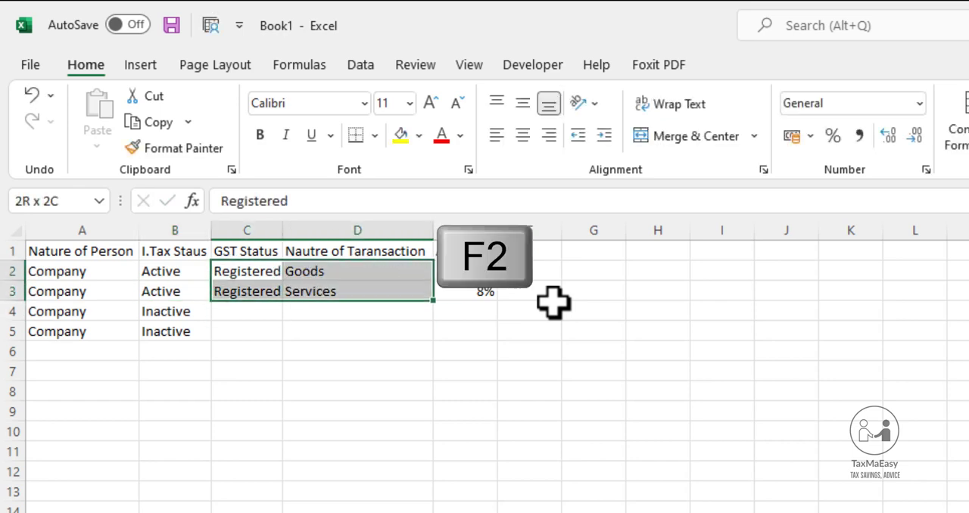
key(ctrl+c)
key(Down)
key(Down)
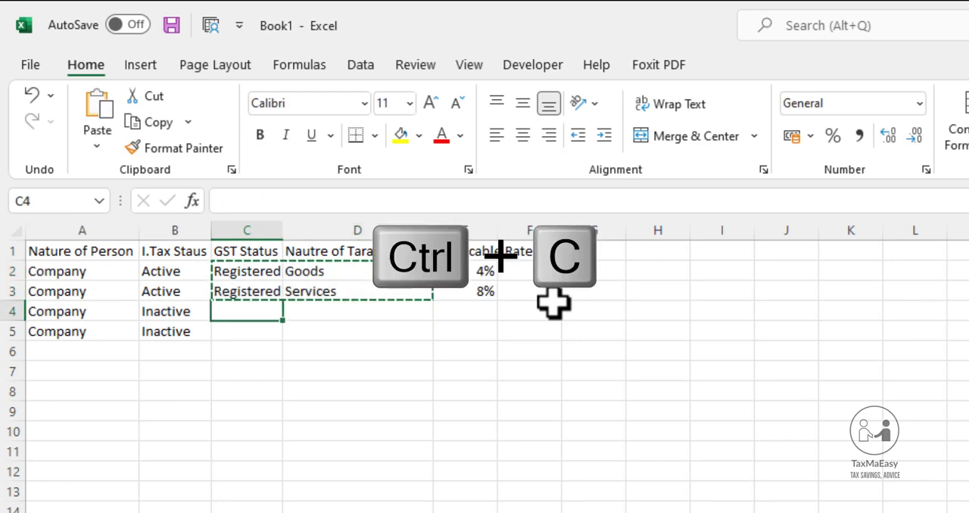
key(Return)
Enter the formula +E2*2 in E4 to double the active company's goods rate
key(Right)
key(Right)
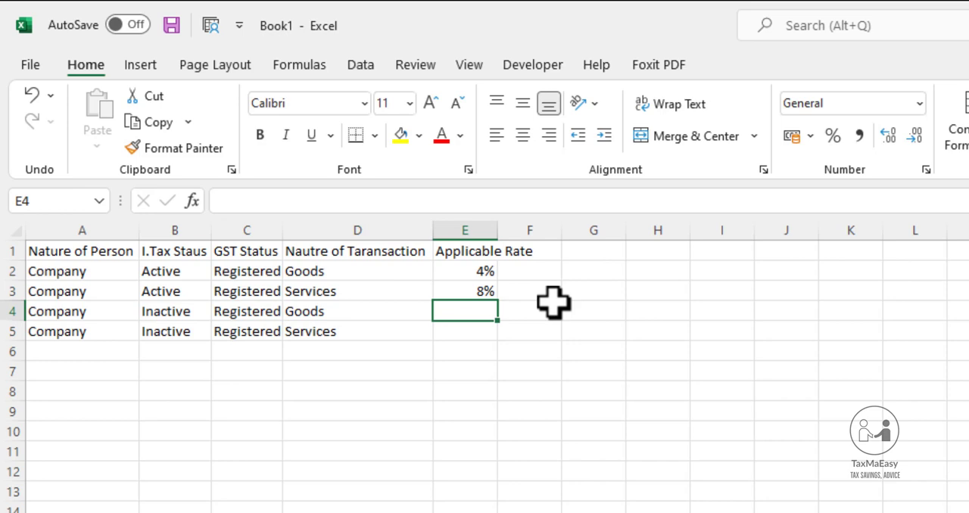
text(+)
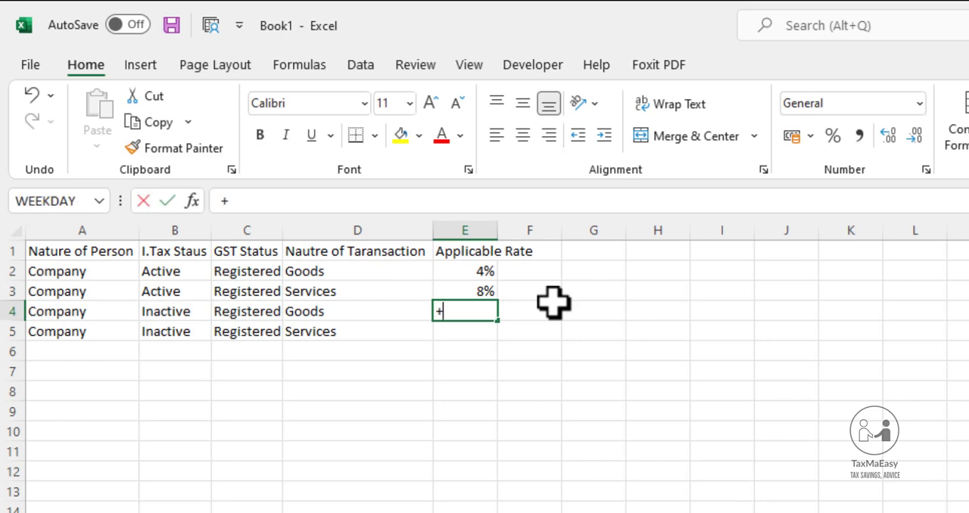
key(Up)
key(Up)
text(*2)
key(Return)
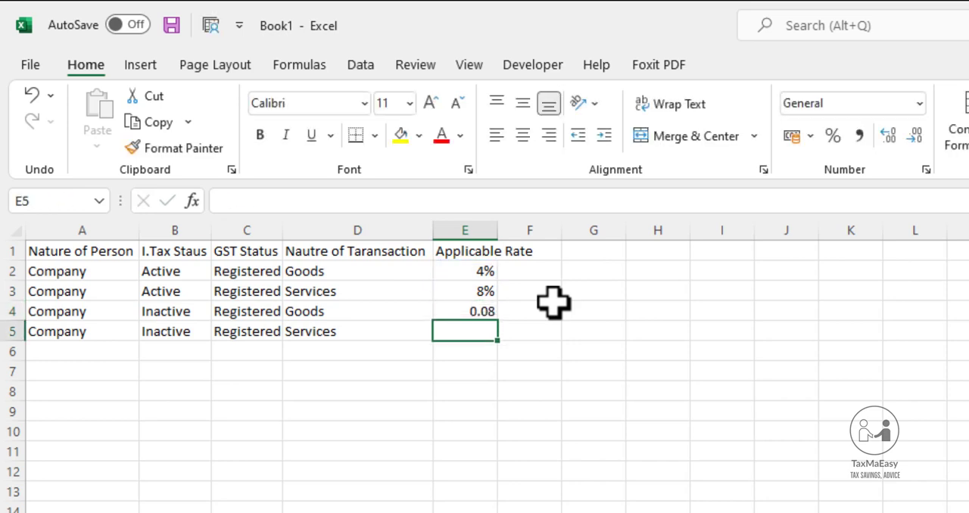
text(+)
key(Up)
text(*1)
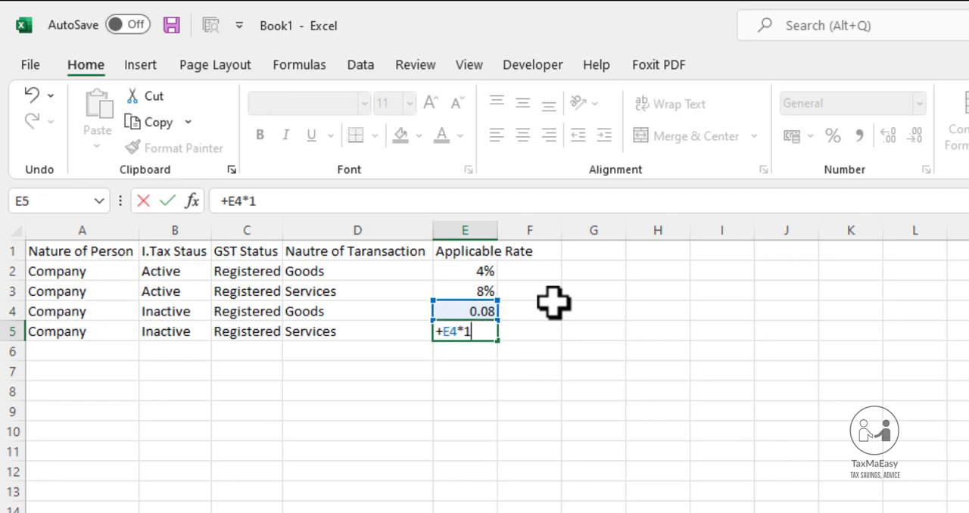
key(Escape)
Enter the formula +E3*2 in E5 for the inactive services rate and format E4:E5 as percentages
text(+)
key(Up)
key(Up)
text(*2)
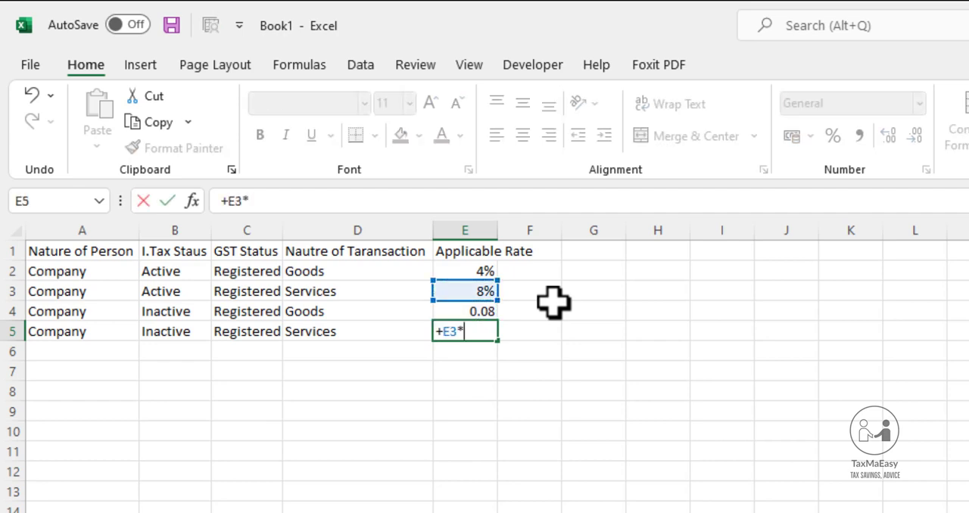
key(ctrl+Return)
key(shift+Up)
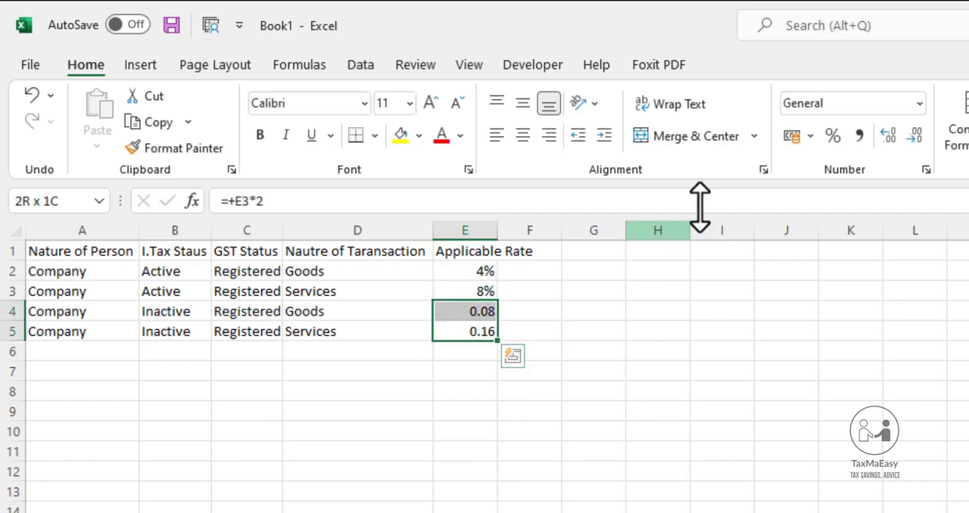
click(833, 136)
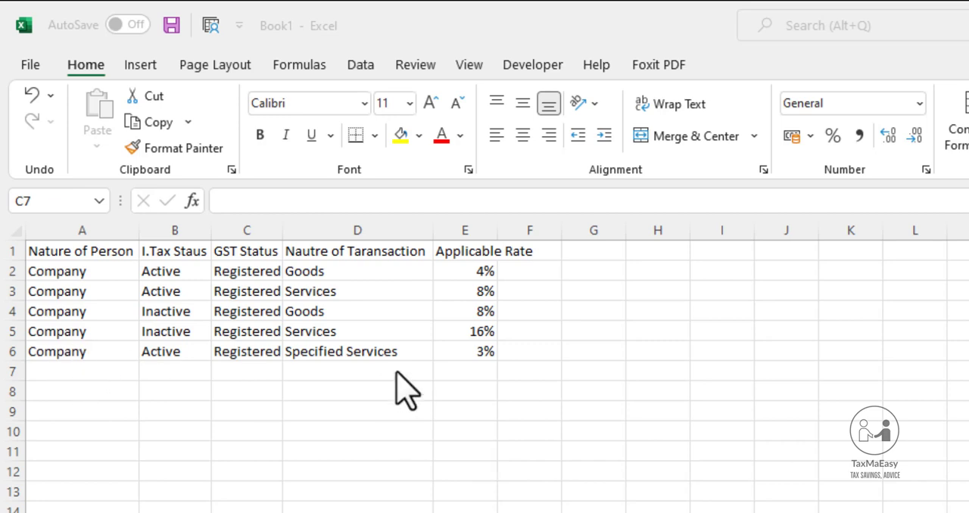
click(359, 345)
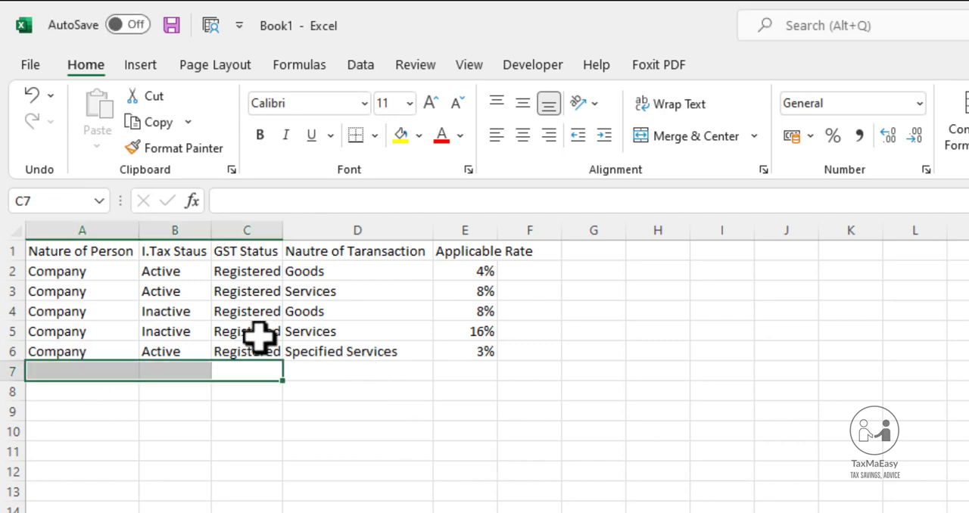
click(185, 350)
click(236, 351)
click(363, 352)
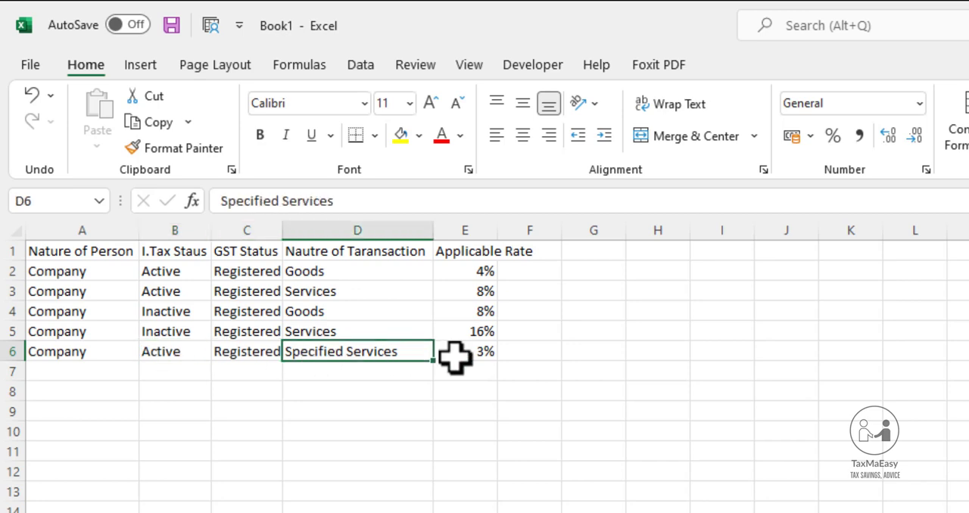
click(458, 356)
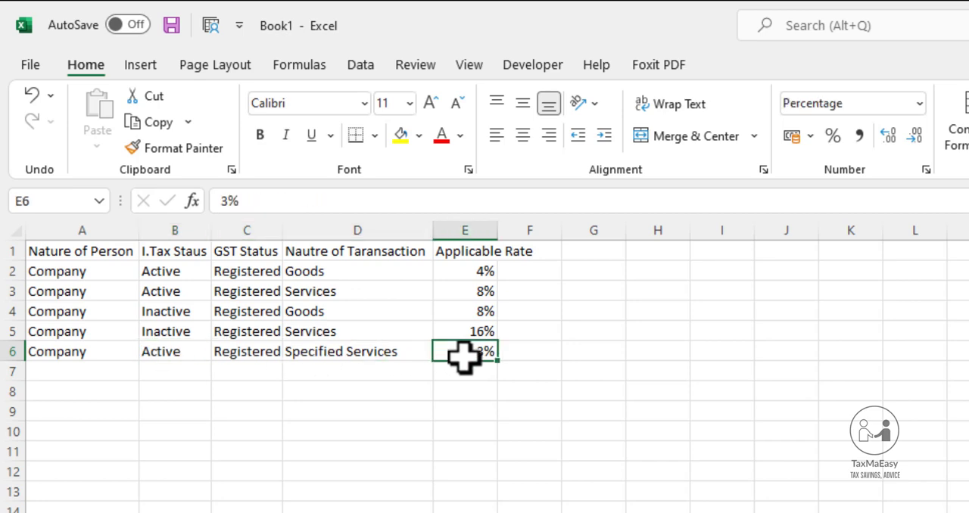
Fill A7 with "Company" from the cell above and copy the "Inactive" status from B5 into B7
click(98, 374)
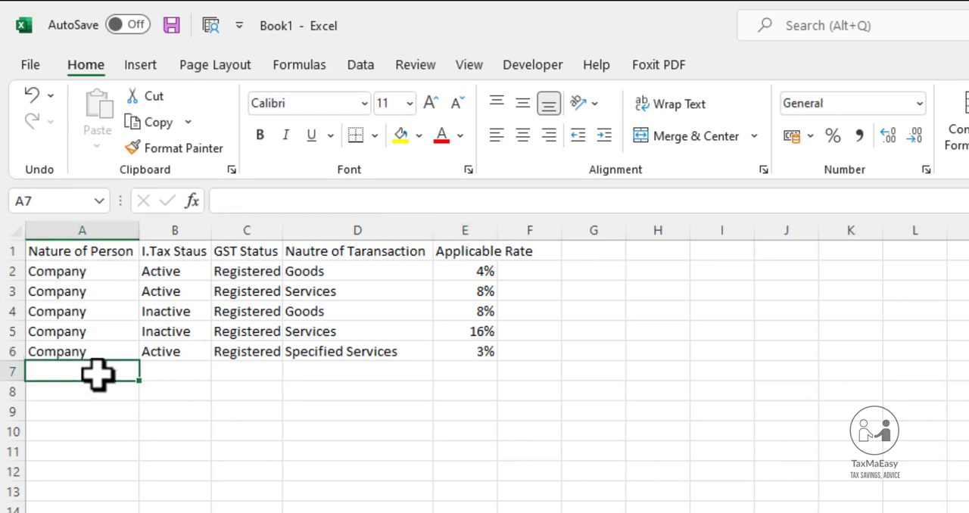
key(ctrl+d)
key(Right)
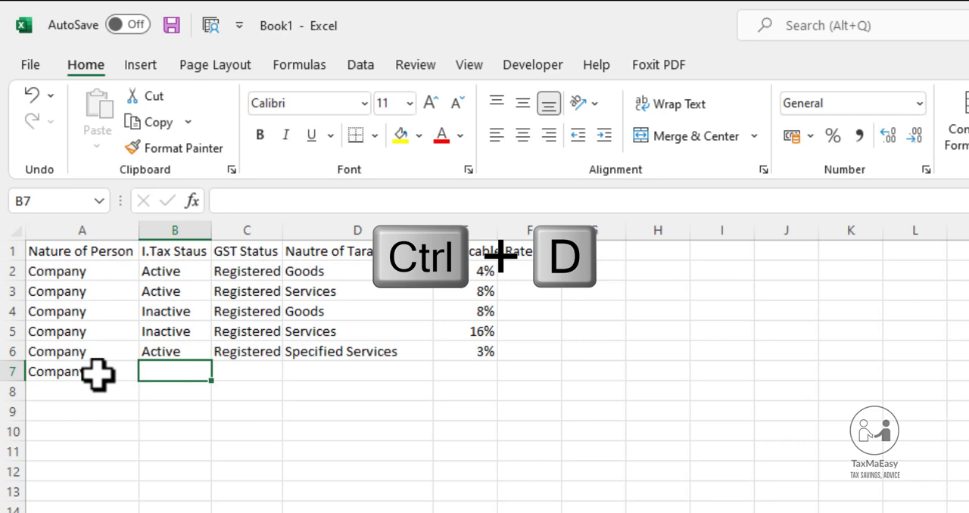
key(Up)
key(Up)
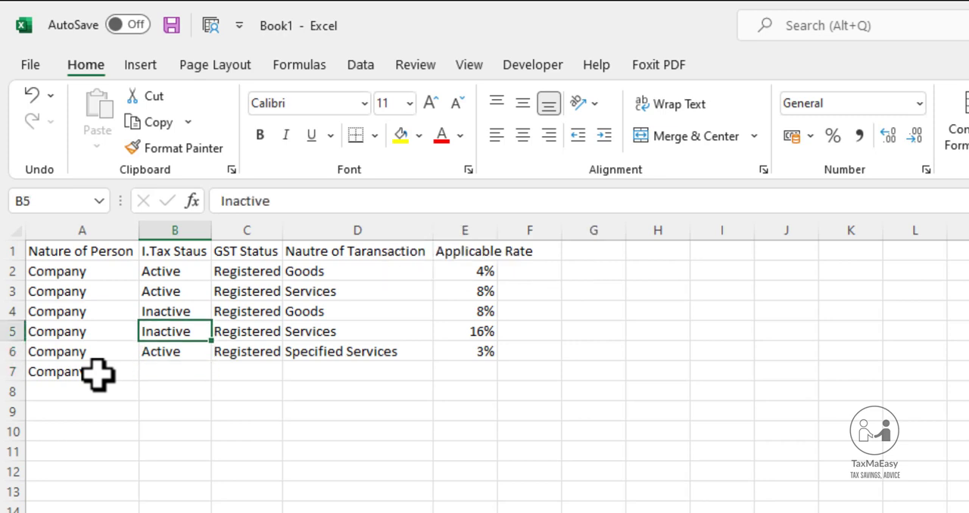
key(ctrl+c)
key(Down)
key(Down)
key(Return)
Fill C7 and D7 from the cells above with "Registered" and "Specified Services"
key(Right)
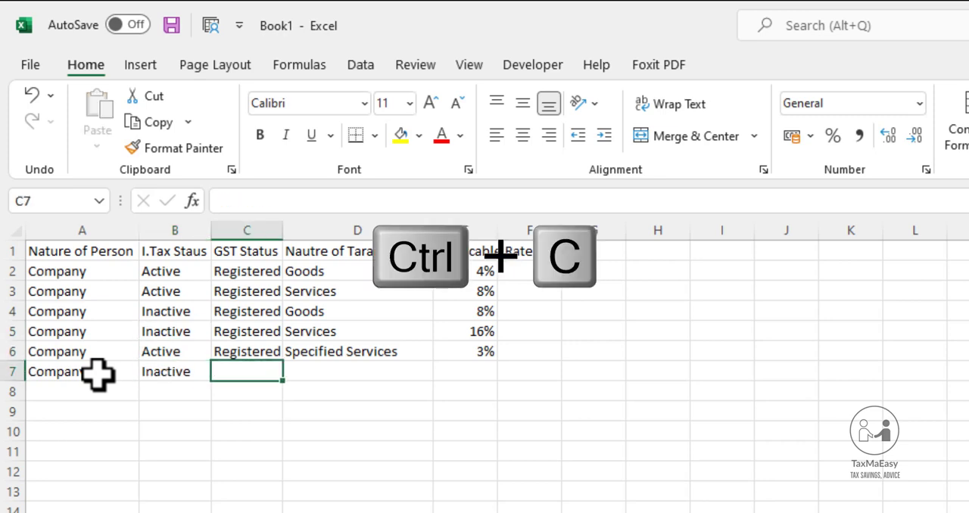
key(ctrl+d)
key(Right)
key(ctrl+d)
Enter the formula +E6*2 in E7 for the inactive specified services rate and format it as a percentage
key(Right)
text(+)
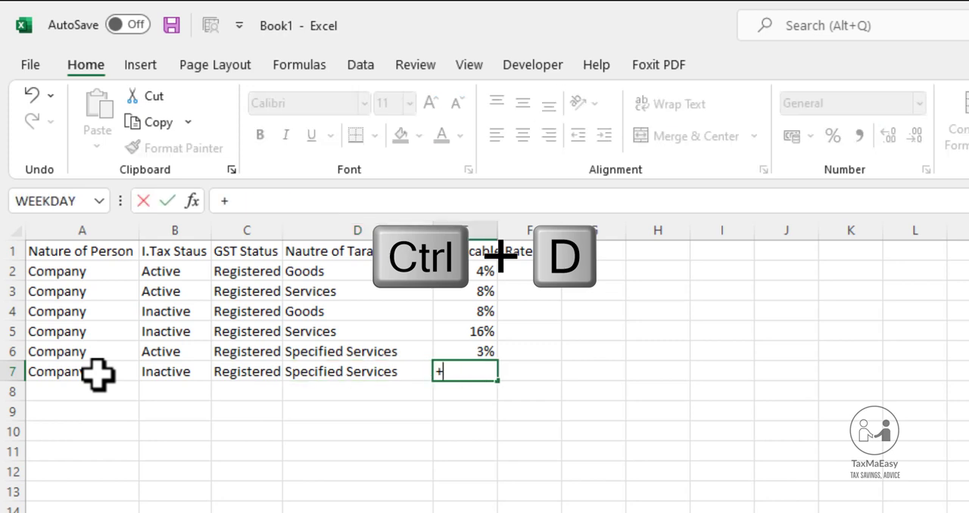
key(Up)
text(*2)
key(Return)
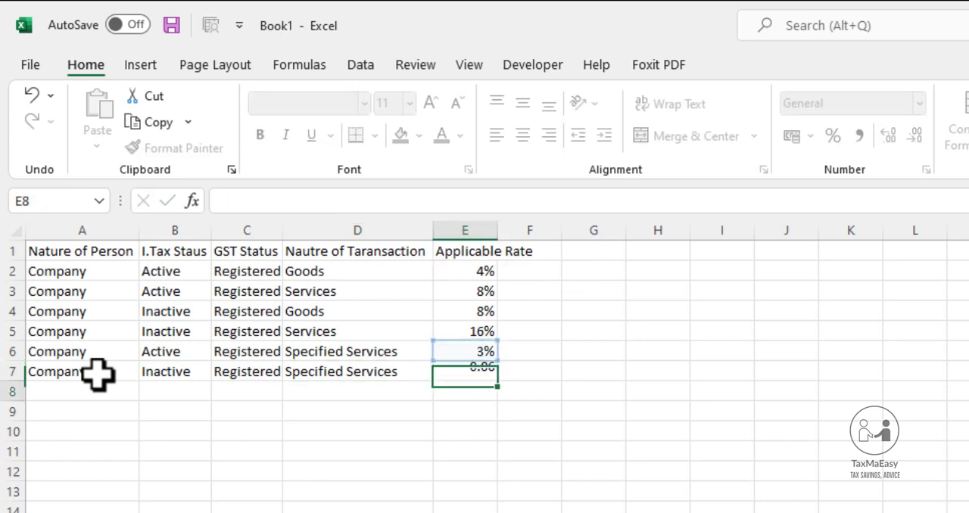
key(Up)
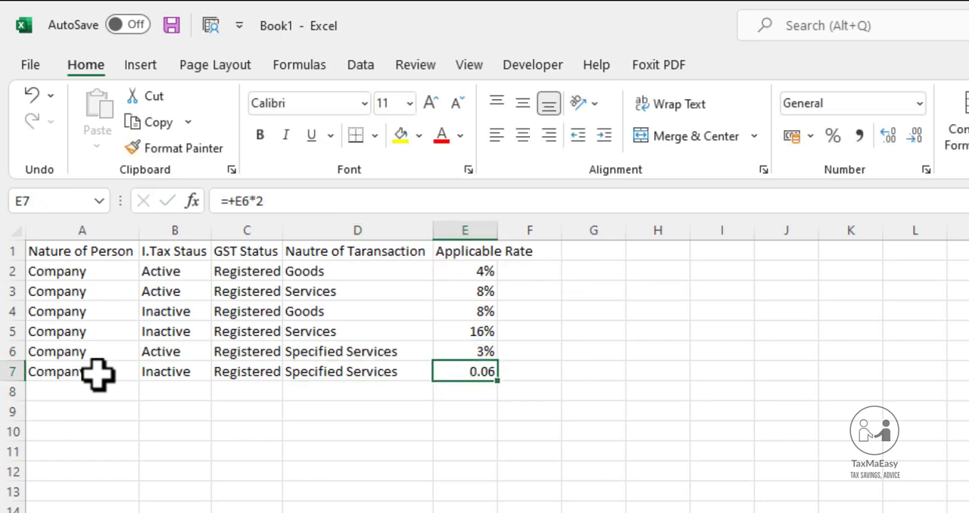
click(833, 136)
Copy the two specified services rows A6:E7 into A8:E9
key(Left)
key(Left)
key(Left)
key(Left)
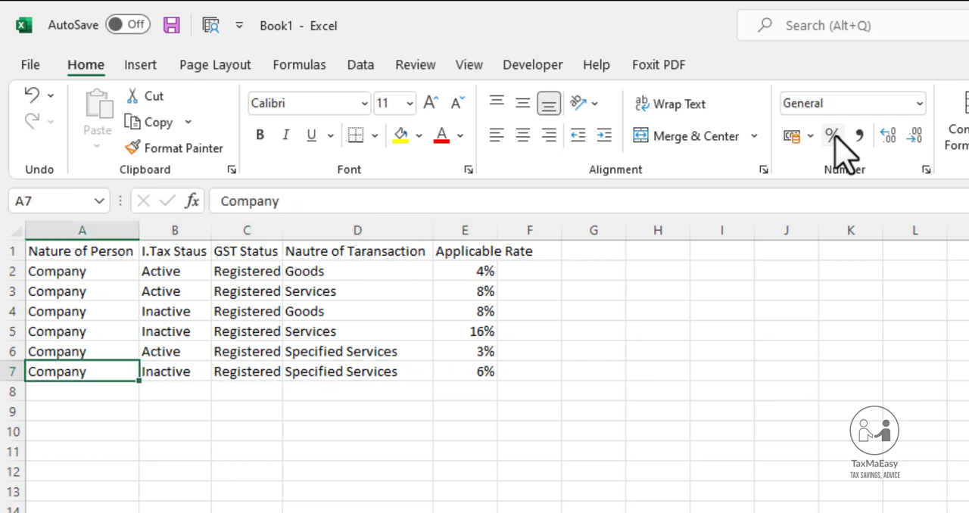
key(Up)
key(shift+Right)
key(shift+Right)
key(shift+Right)
key(shift+Right)
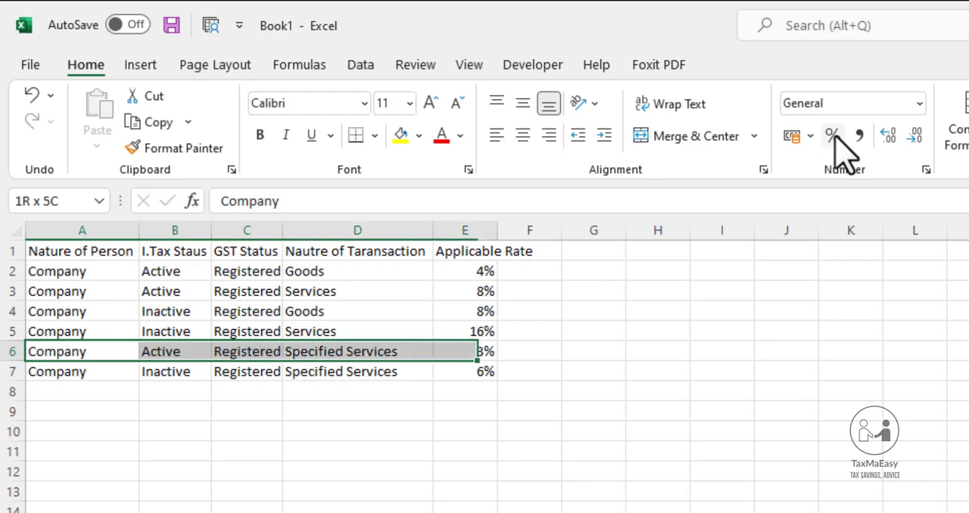
key(ctrl+c)
key(shift+Down)
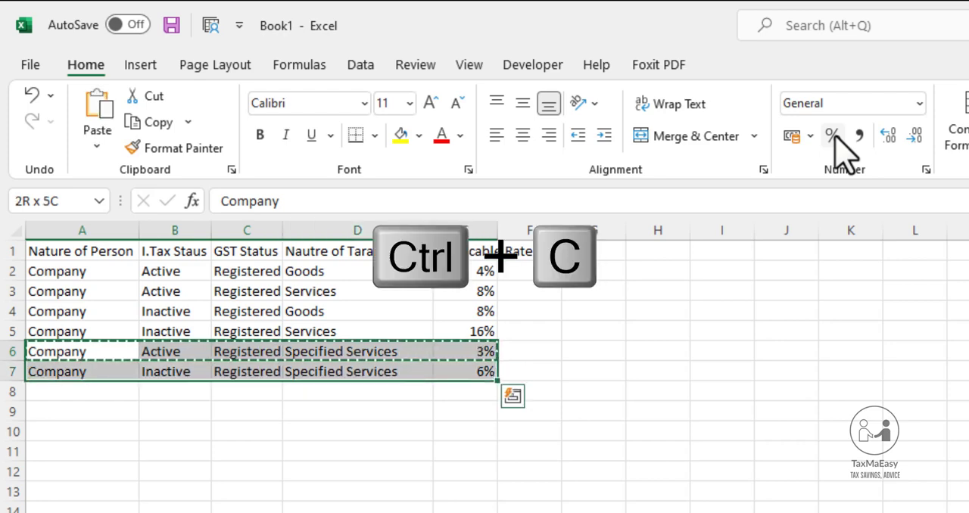
key(ctrl+c)
key(Down)
key(Down)
key(Down)
key(Up)
key(ctrl+v)
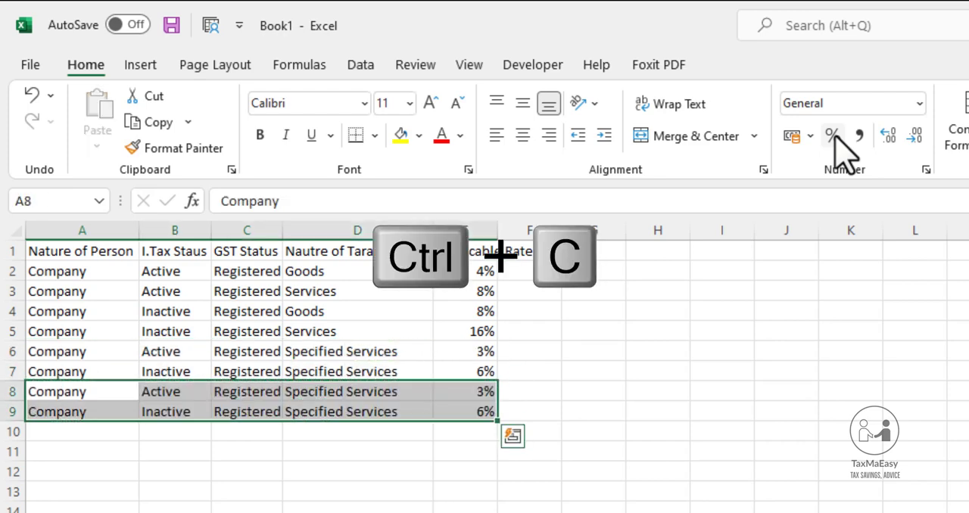
key(Right)
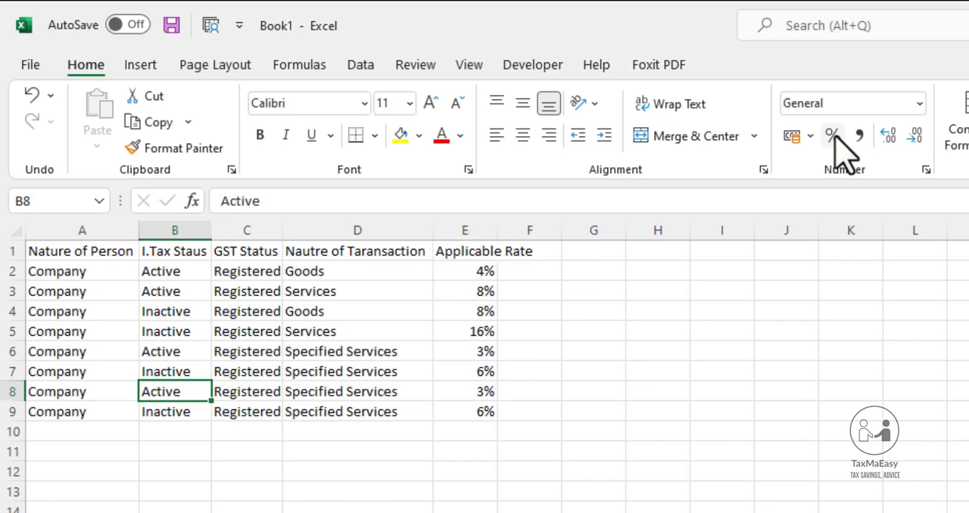
key(Right)
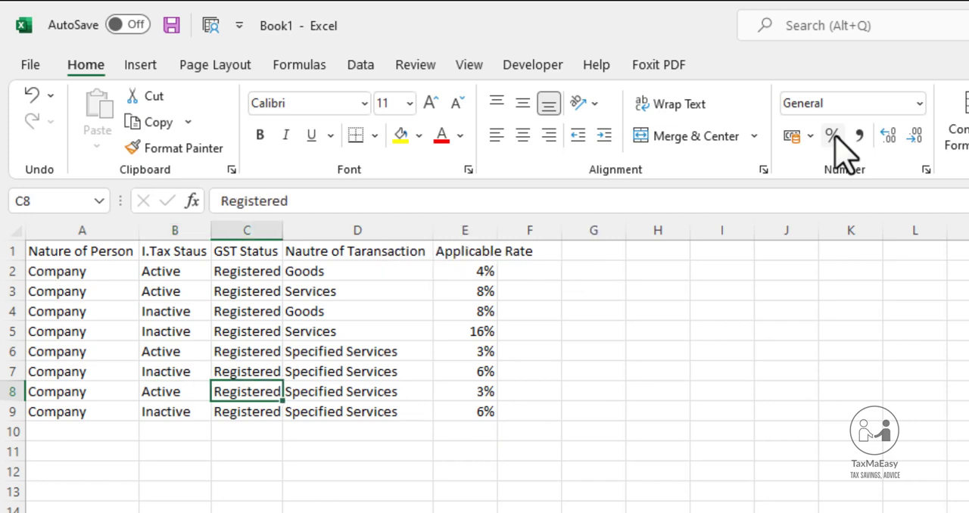
text(u)
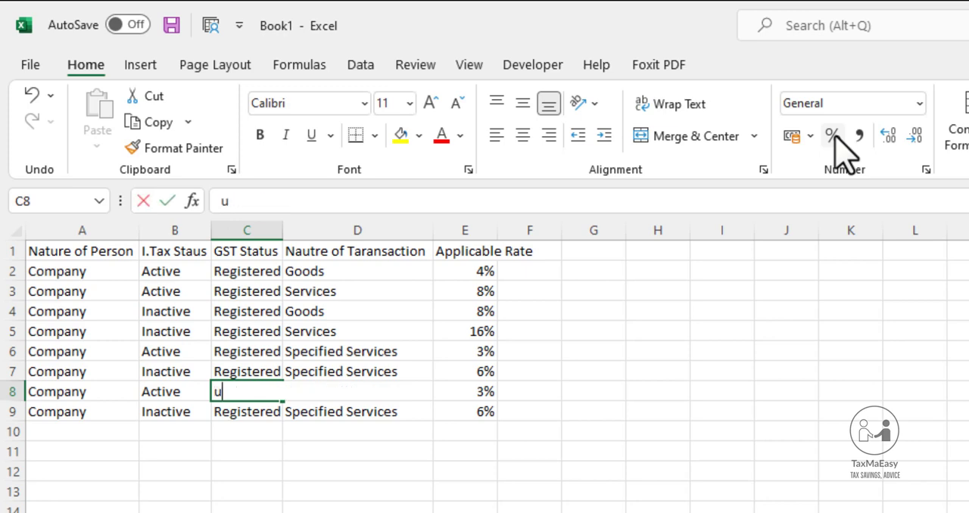
key(BackSpace)
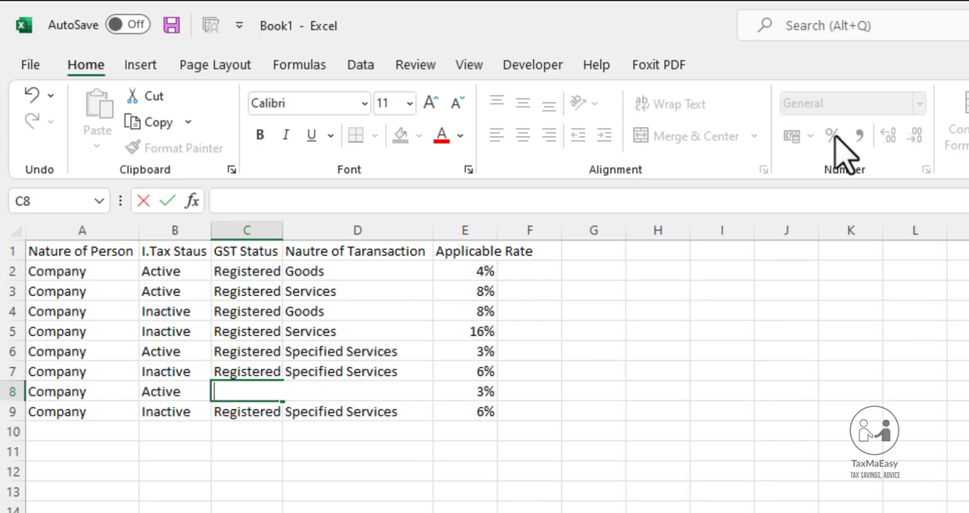
key(Escape)
Clear the contents of the copied rows A8:E9
key(Left)
key(Left)
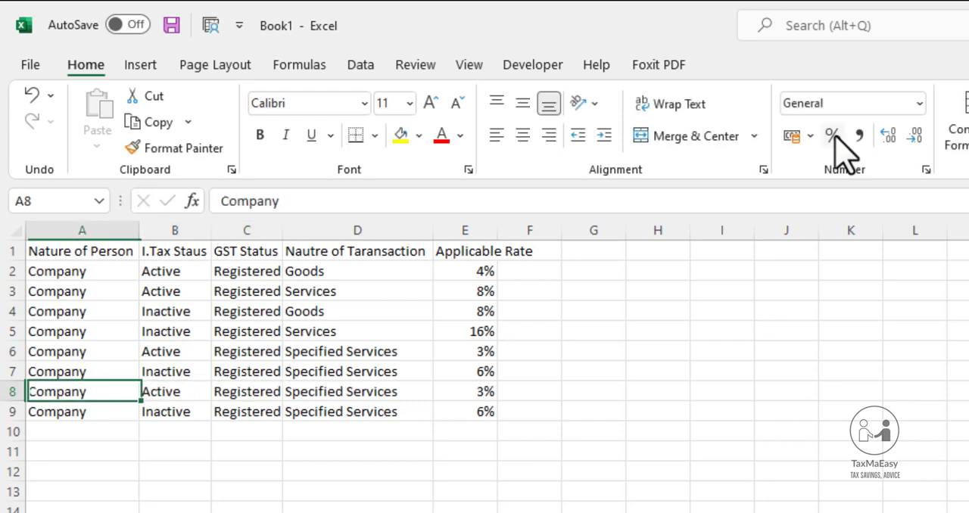
key(shift+Right)
key(shift+Right)
key(shift+Right)
key(shift+Right)
key(shift+Down)
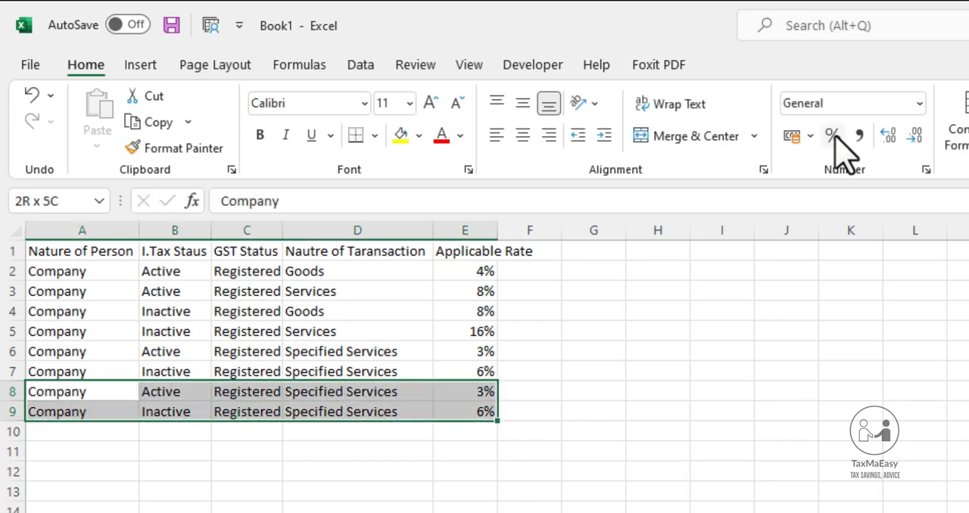
key(Delete)
key(alt+Tab)
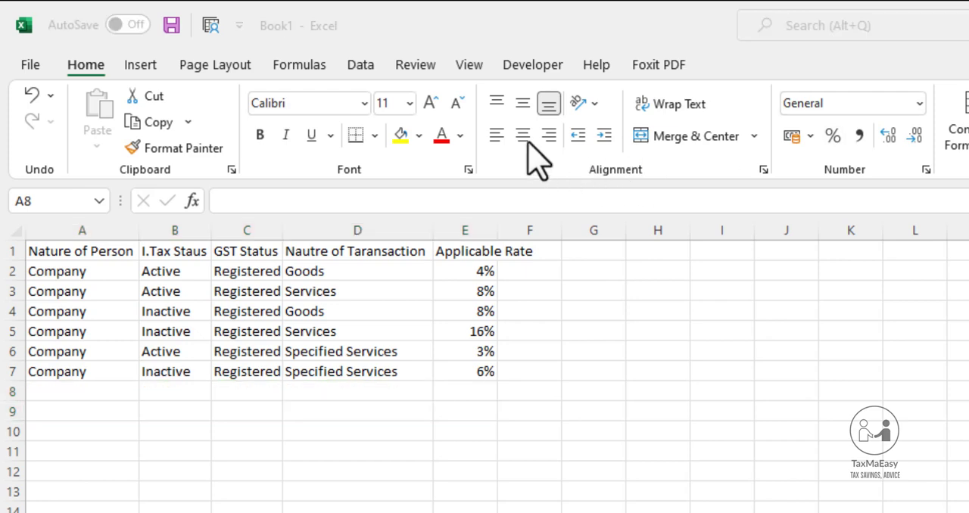
key(alt+Tab)
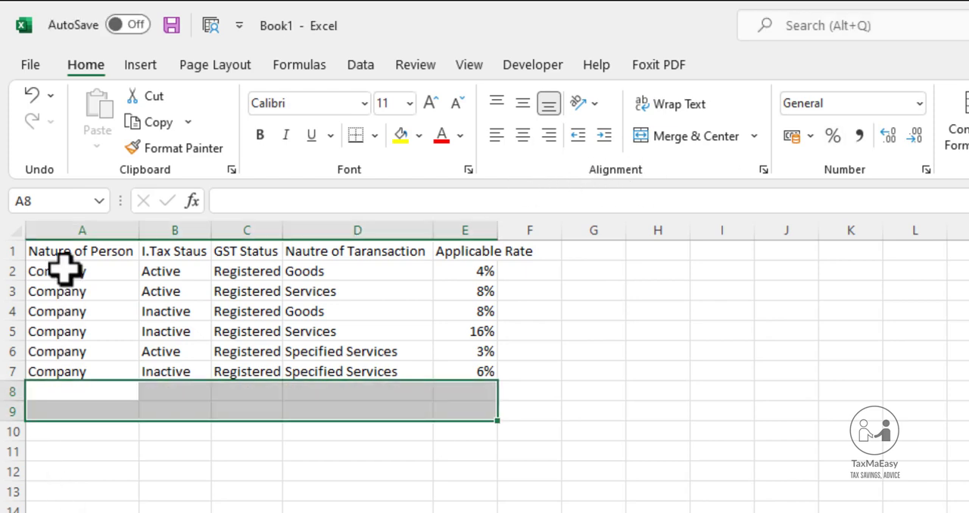
Copy the company criteria in A2:D7, without the rates, into A8:D13
key(Up)
key(Up)
key(Up)
key(Up)
key(Up)
key(Up)
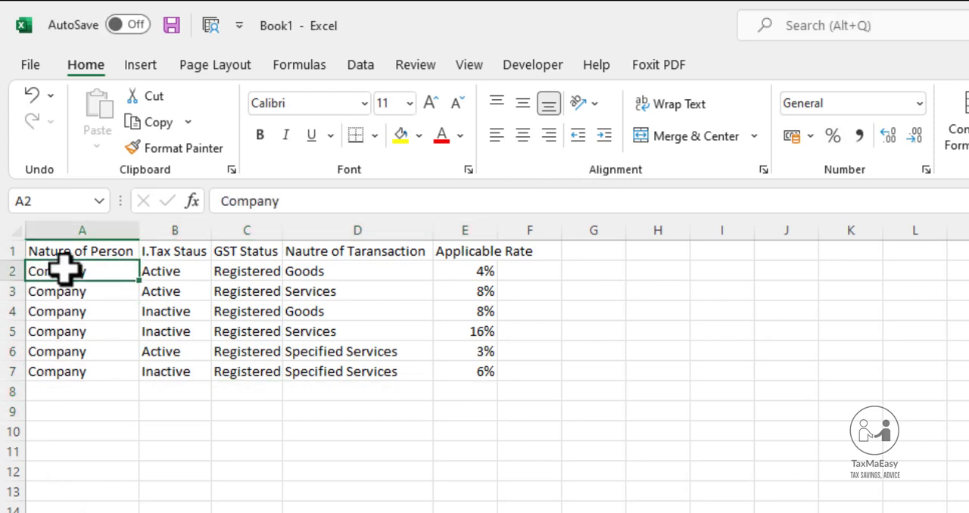
key(shift+Right)
key(shift+Right)
key(shift+Right)
key(shift+Right)
key(shift+Down)
key(shift+Down)
key(shift+Down)
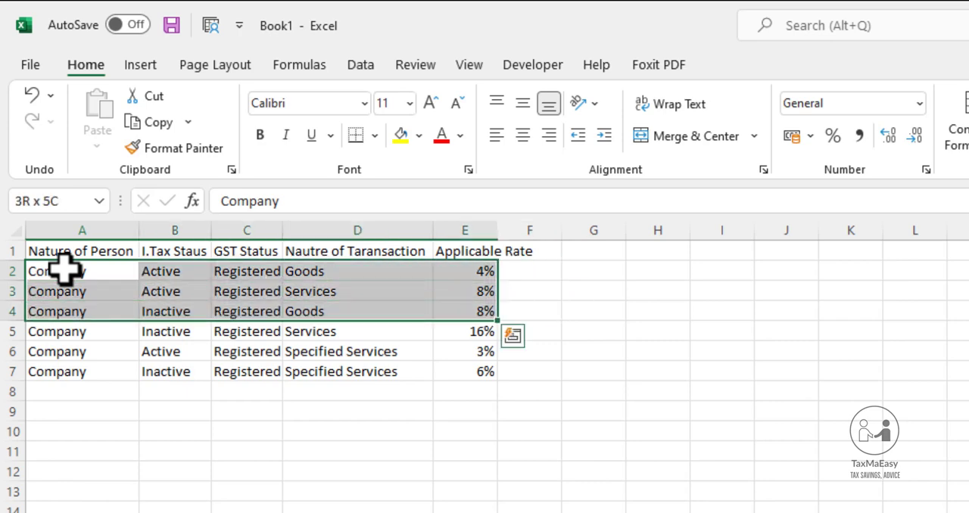
key(shift+Left)
key(shift+Down)
key(shift+Down)
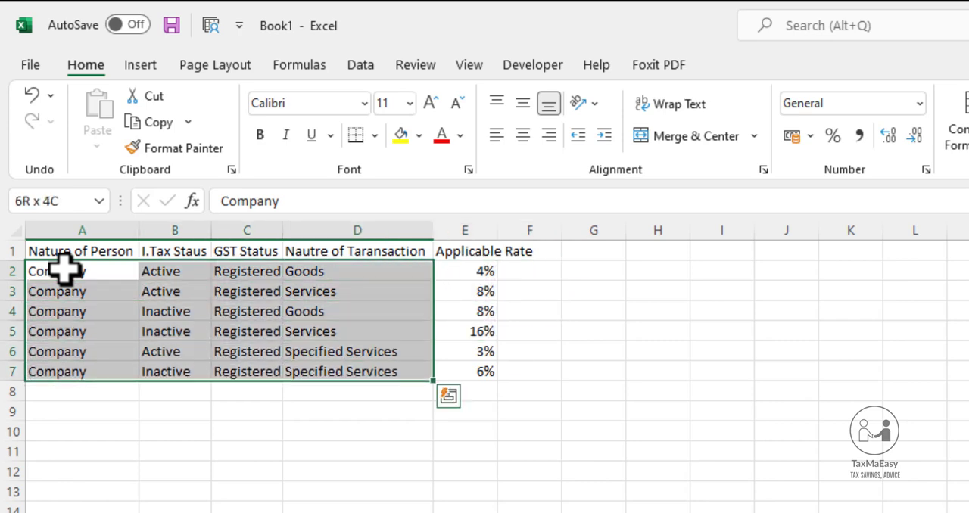
key(ctrl+c)
key(Down)
key(Down)
key(Down)
key(Down)
key(Down)
key(Down)
key(Return)
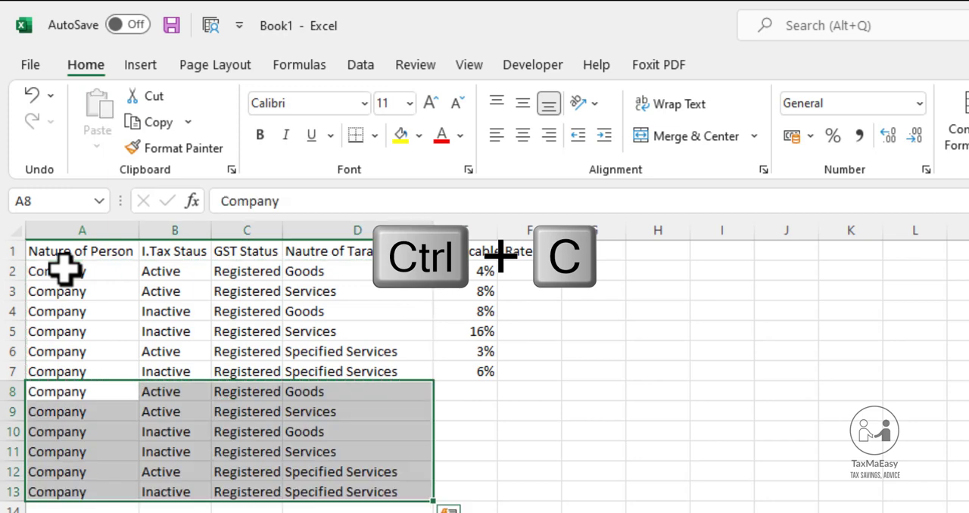
Change the GST status in C8 to "Unregistered"
key(Right)
key(Right)
text(Un)
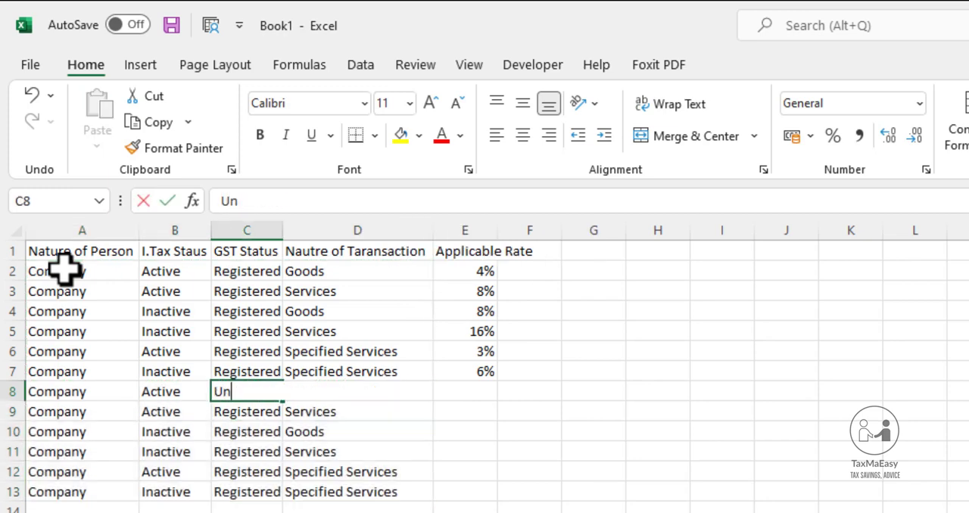
text(registered)
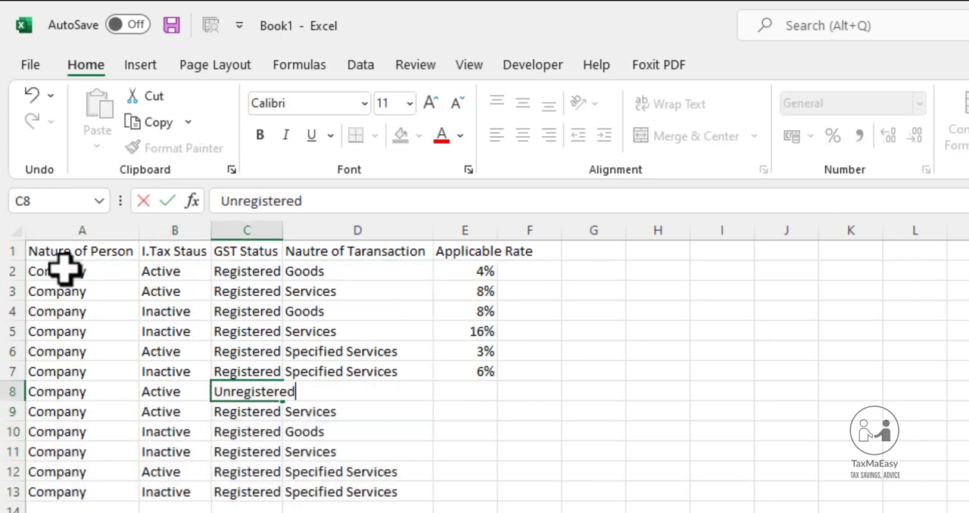
key(Return)
Copy the "Unregistered" status from C8 into C9:C13
key(Up)
key(ctrl+c)
key(Down)
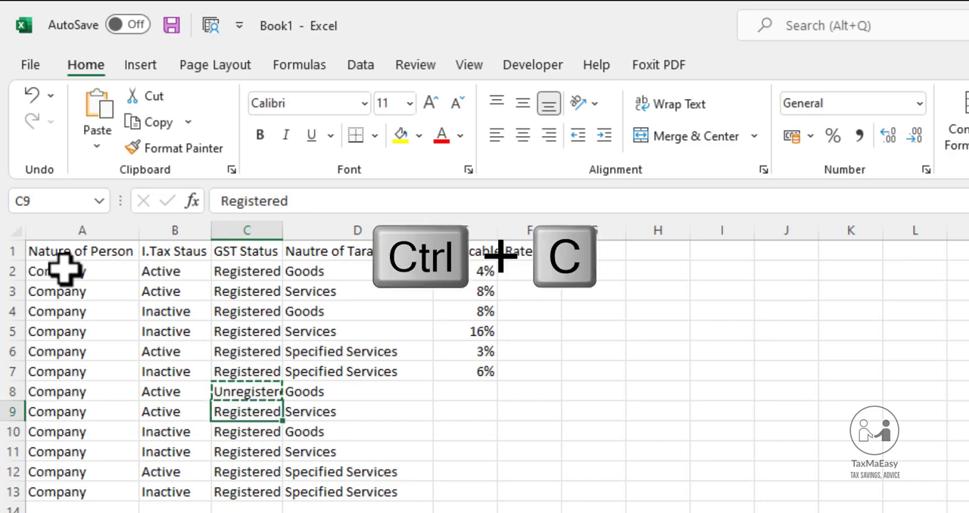
key(shift+Down)
key(shift+Down)
key(shift+Down)
key(shift+Down)
key(Return)
Enter the formula +E2+5% in E8 for the active unregistered company's goods rate
key(Up)
key(Right)
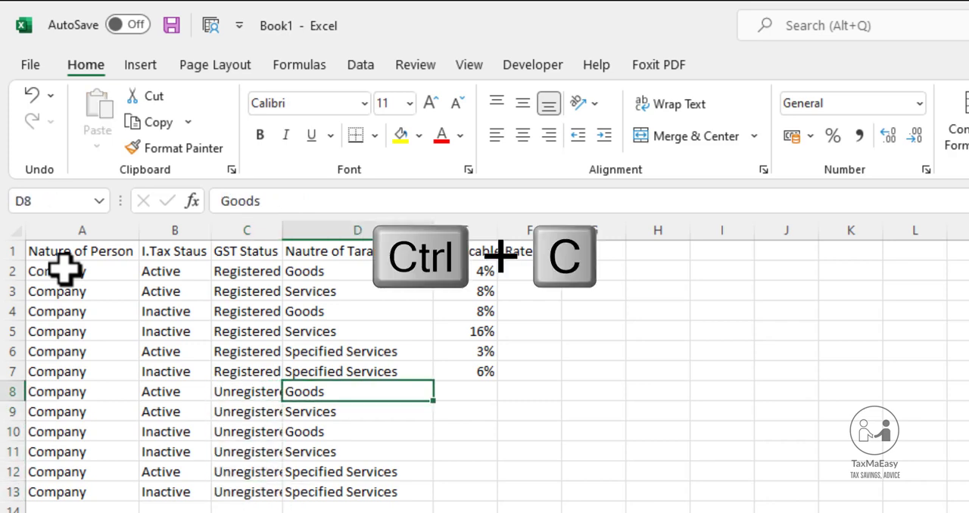
key(Right)
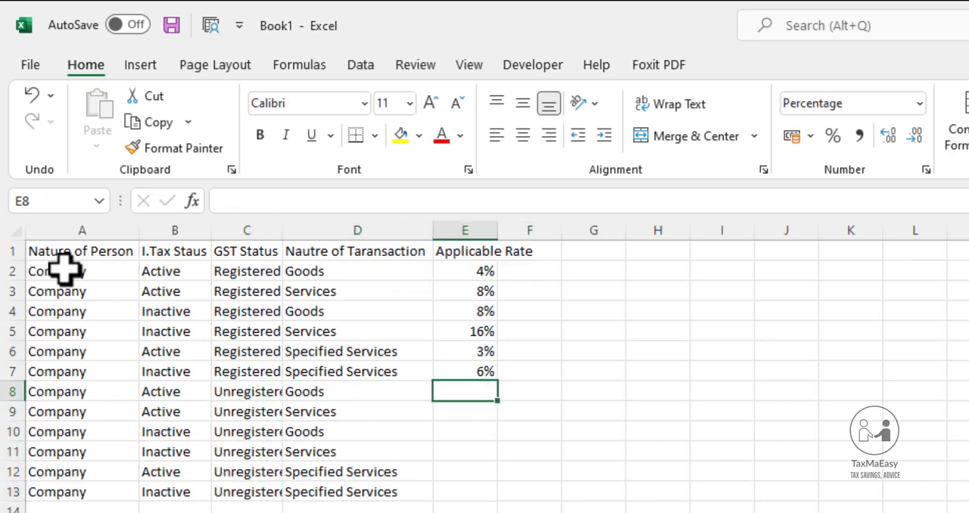
text(+)
key(Up)
key(Up)
key(Up)
key(Up)
key(Up)
key(Up)
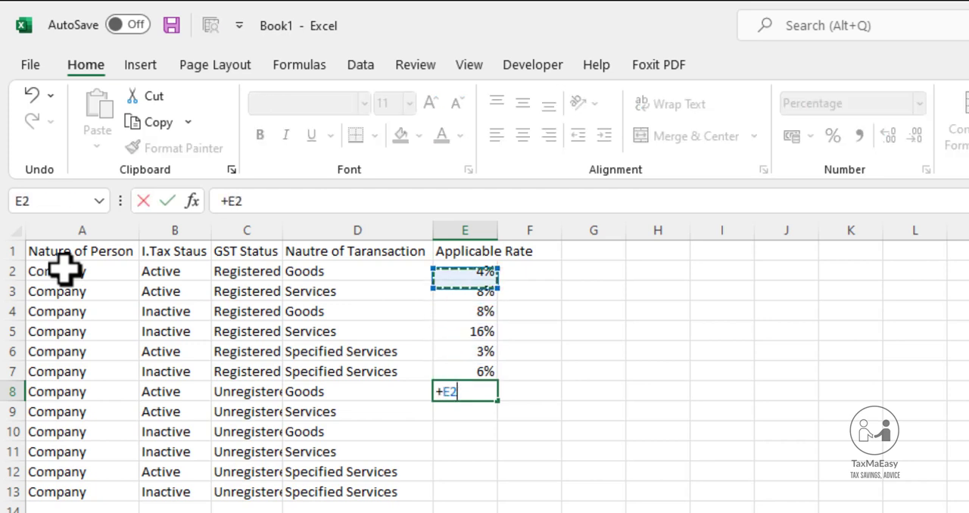
text(+)
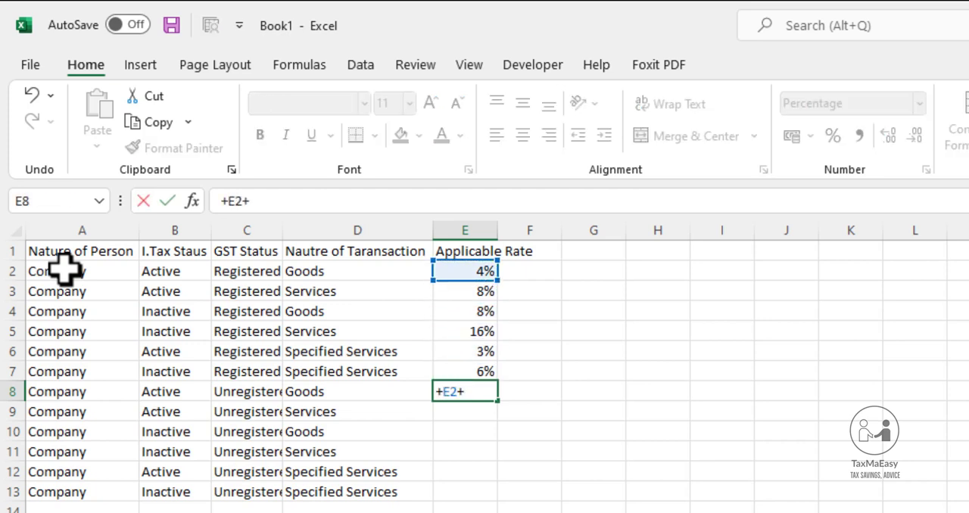
text(5%)
key(Return)
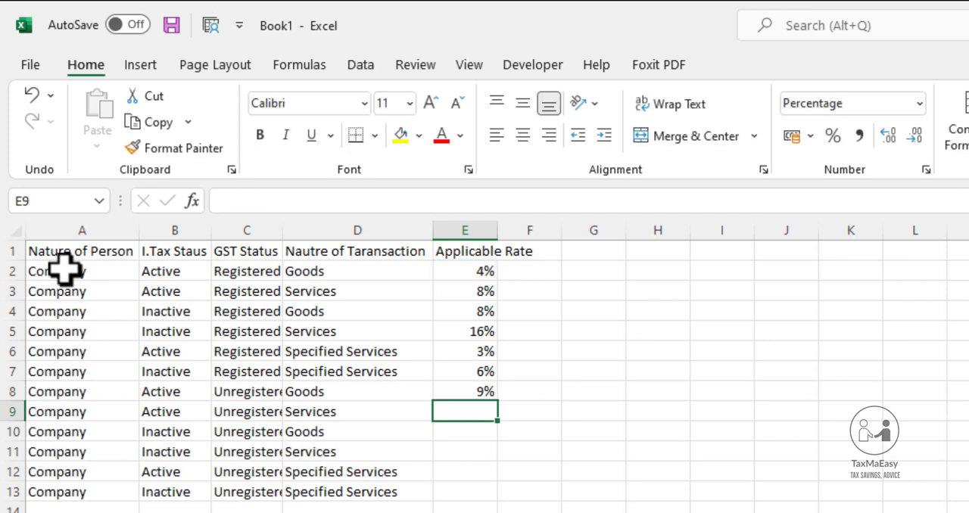
key(Up)
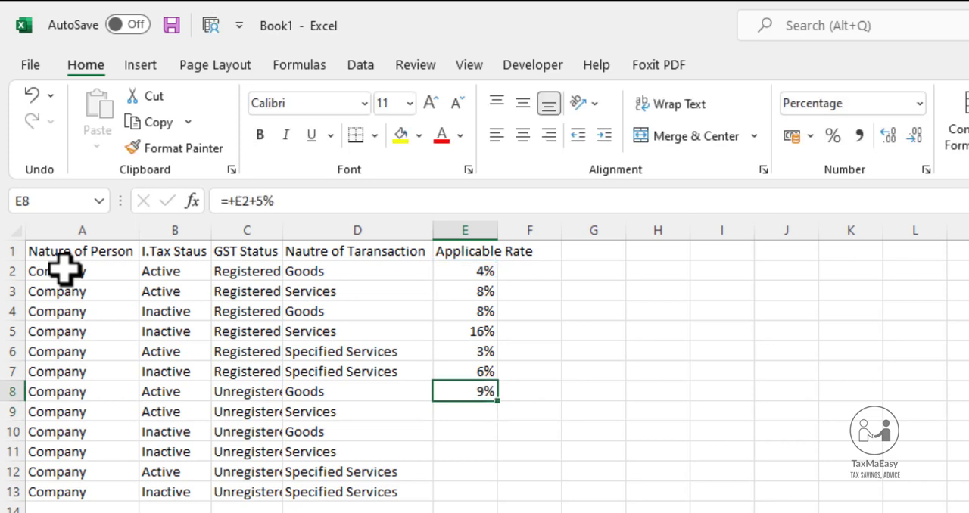
Copy the rate formula from E8 into E9:E13 for the remaining unregistered company rows
key(ctrl+c)
key(Down)
key(shift+Down)
key(shift+Down)
key(shift+Down)
key(shift+Down)
key(ctrl+v)
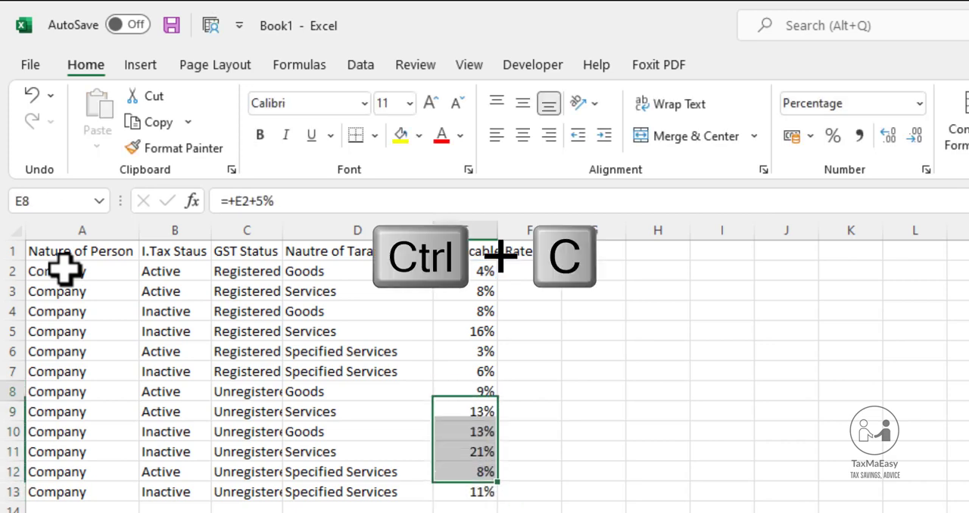
Inspect the copied rate formulas in E9:E13 one by one, checking which registered company rate each one references
key(F2)
key(Return)
key(F2)
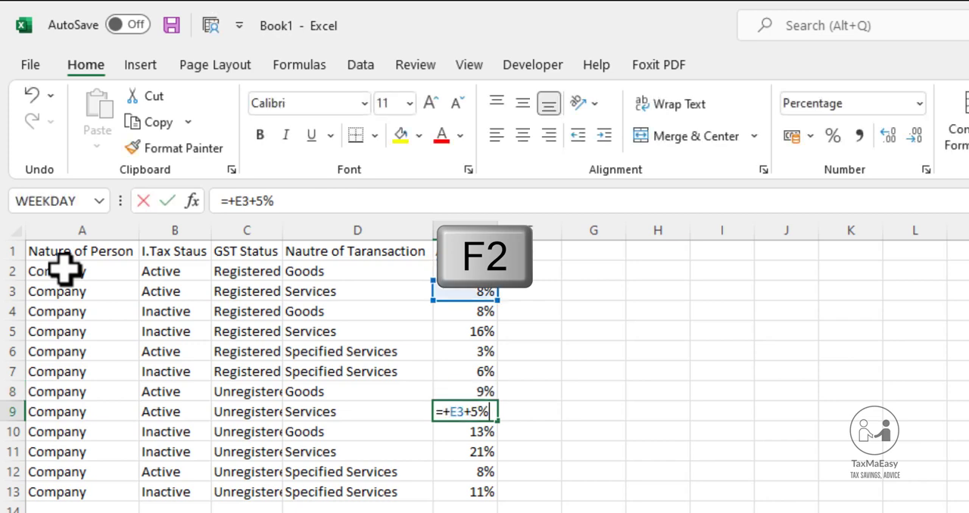
key(Return)
key(F2)
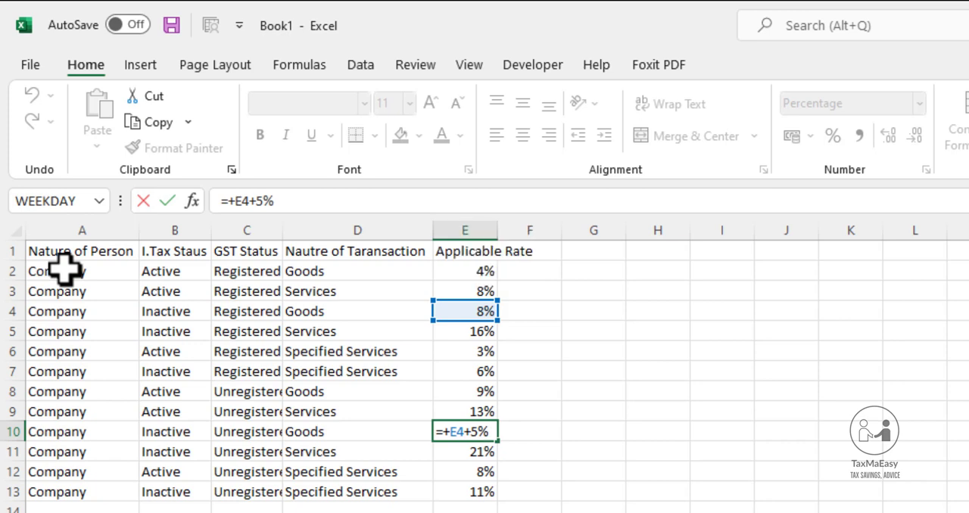
key(Return)
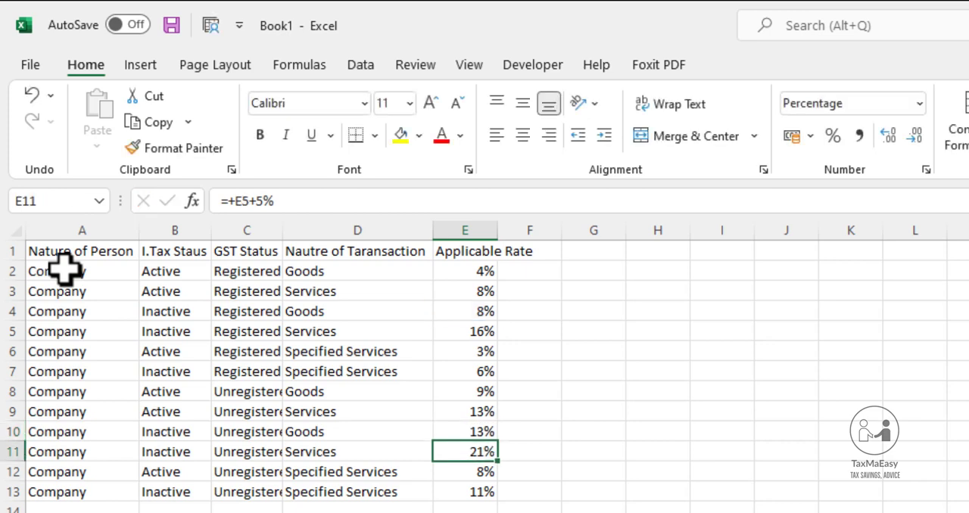
key(F2)
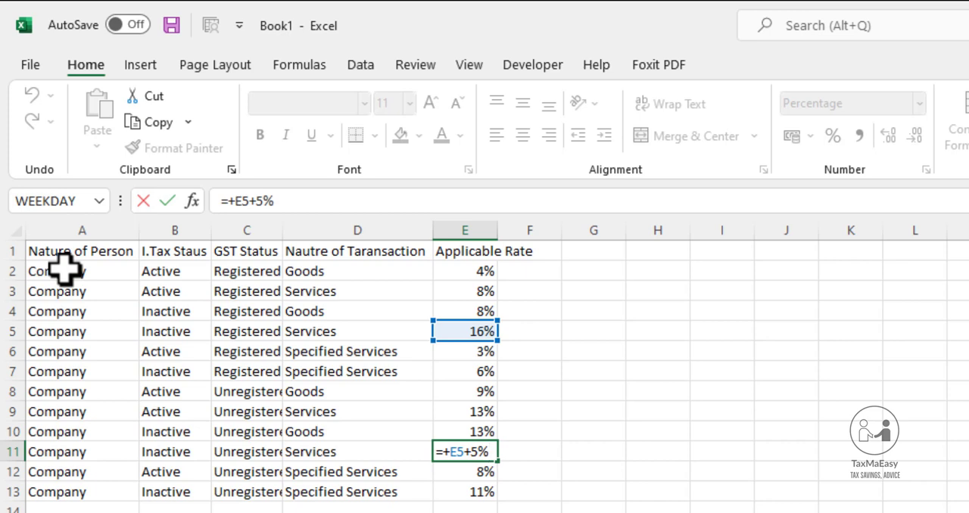
key(Return)
key(Up)
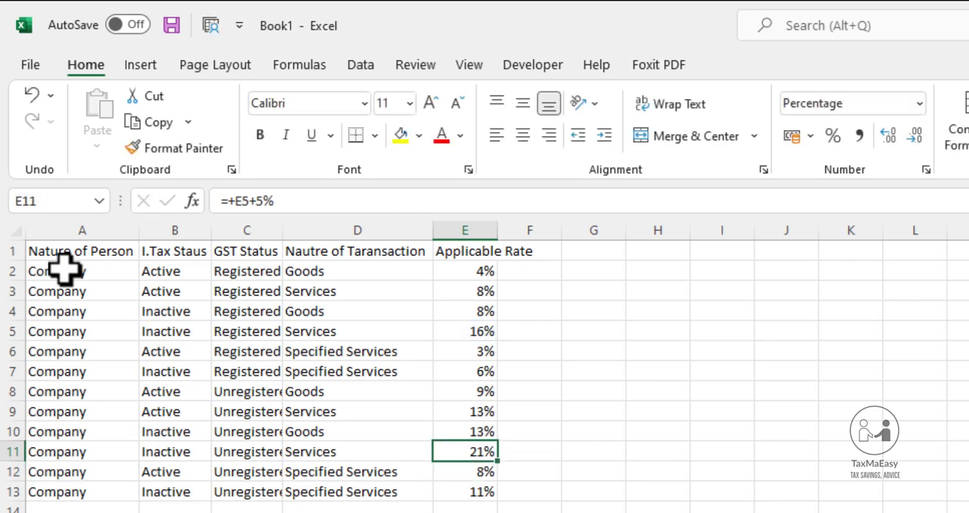
key(Down)
key(F2)
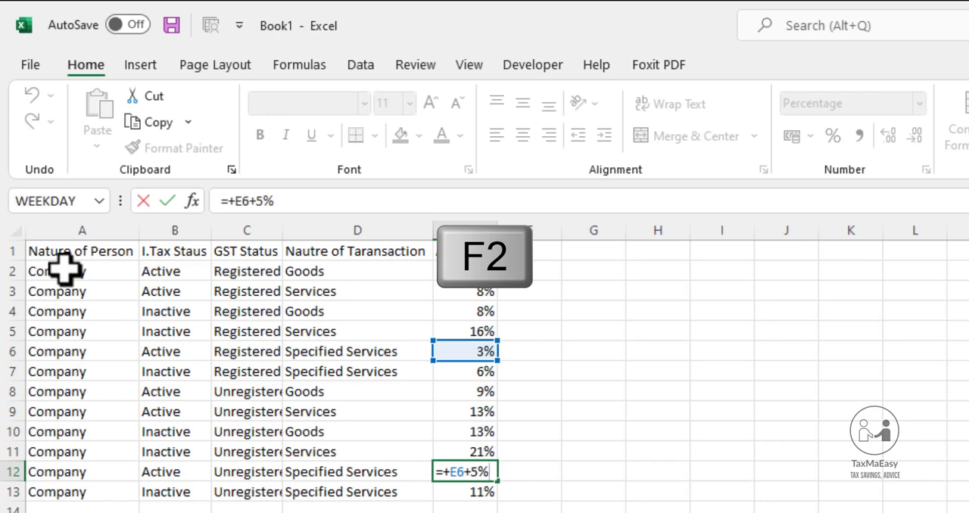
key(Return)
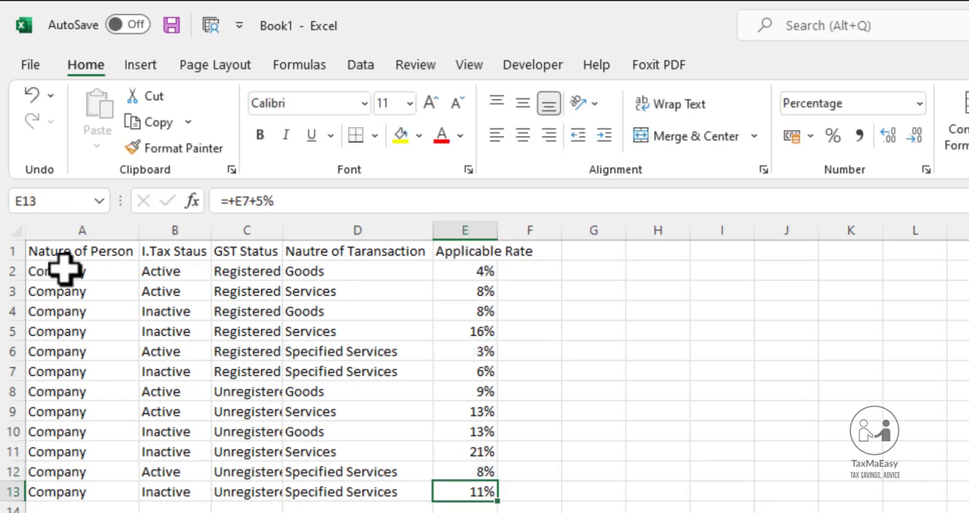
key(F2)
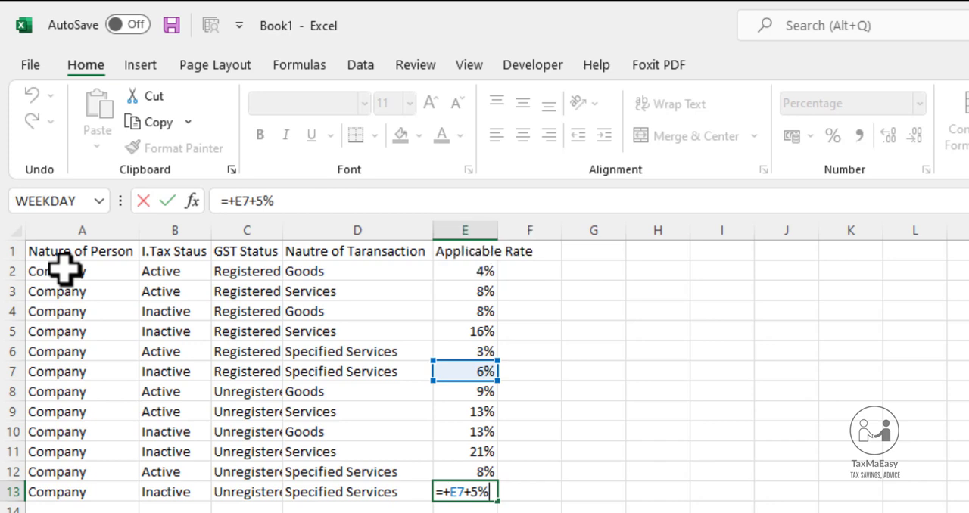
key(Return)
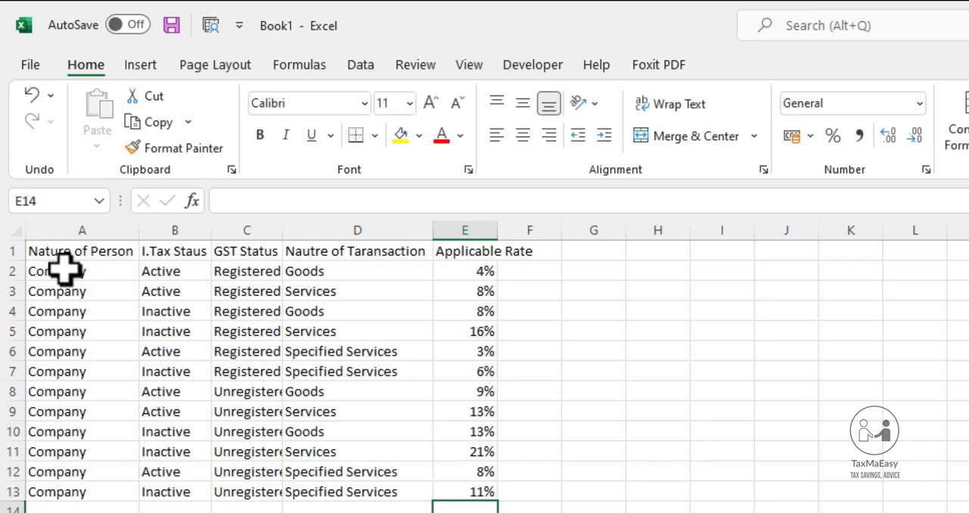
Make the table's header row A1:E1 bold
key(Up)
key(Left)
key(Left)
key(Up)
key(Left)
key(Up)
key(Left)
key(Up)
key(Up)
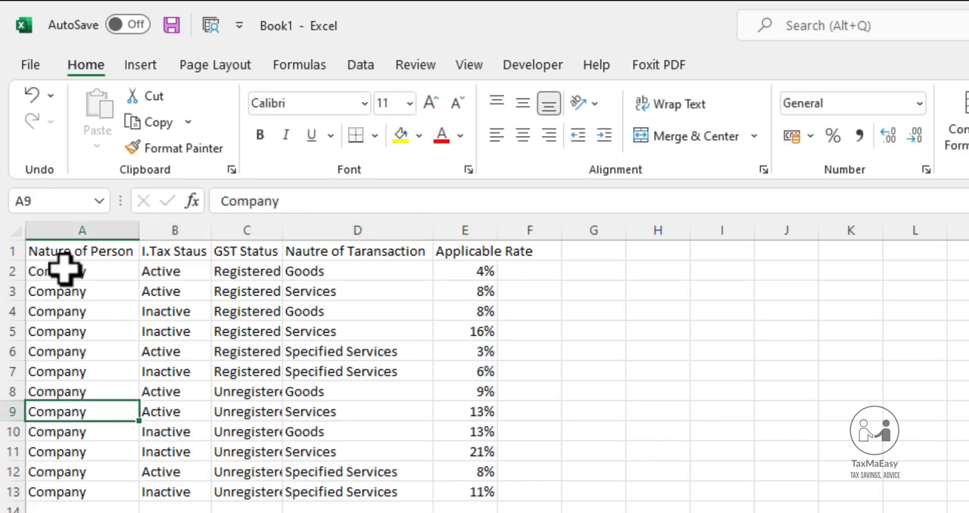
key(Up)
key(Up)
key(Up)
key(Up)
key(Up)
key(Up)
key(Up)
key(Up)
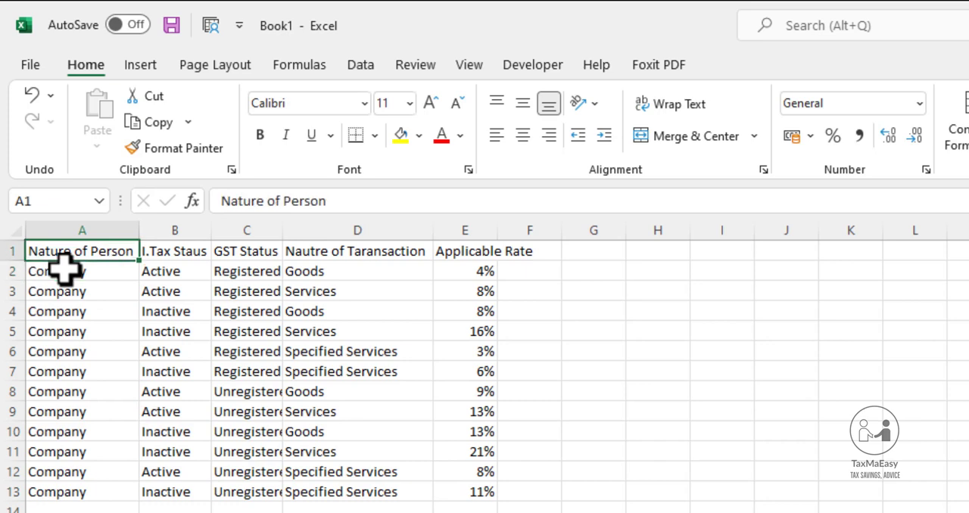
key(Down)
key(Up)
key(shift+Right)
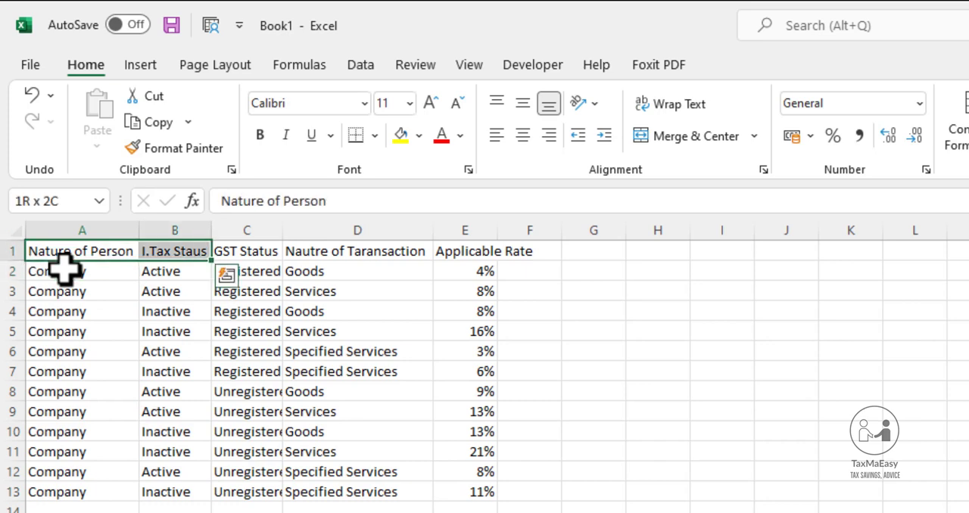
key(shift+Right)
key(shift+Right)
key(shift+Right)
key(shift+Right)
key(shift+Left)
key(Right)
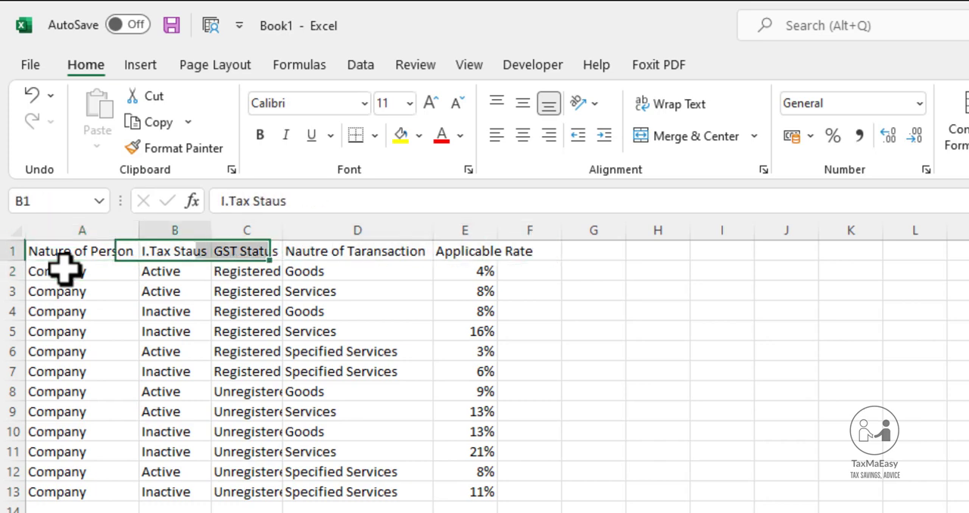
key(Right)
key(Right)
key(Right)
key(Right)
key(Left)
key(Left)
key(Left)
key(Left)
key(Left)
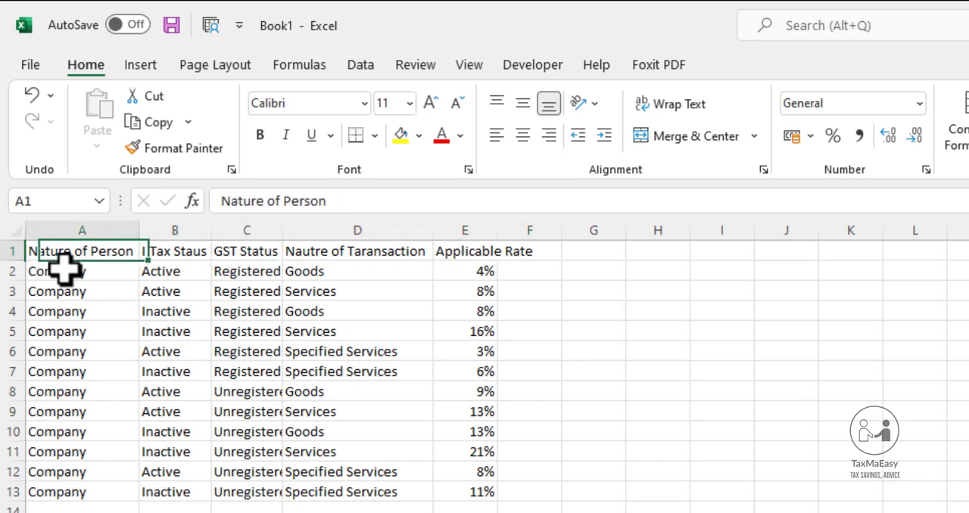
key(shift+Right)
key(shift+Right)
key(shift+Right)
key(shift+Right)
key(shift+Right)
key(shift+Left)
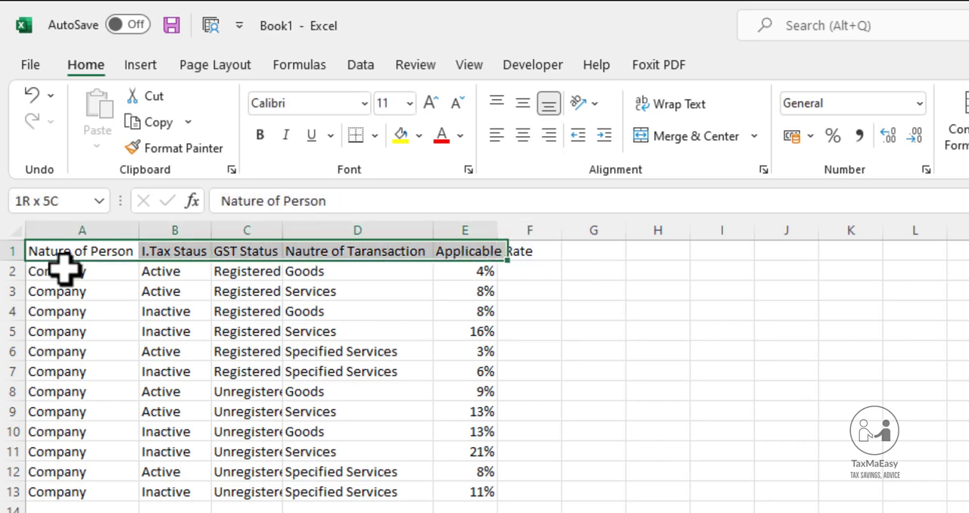
key(ctrl+b)
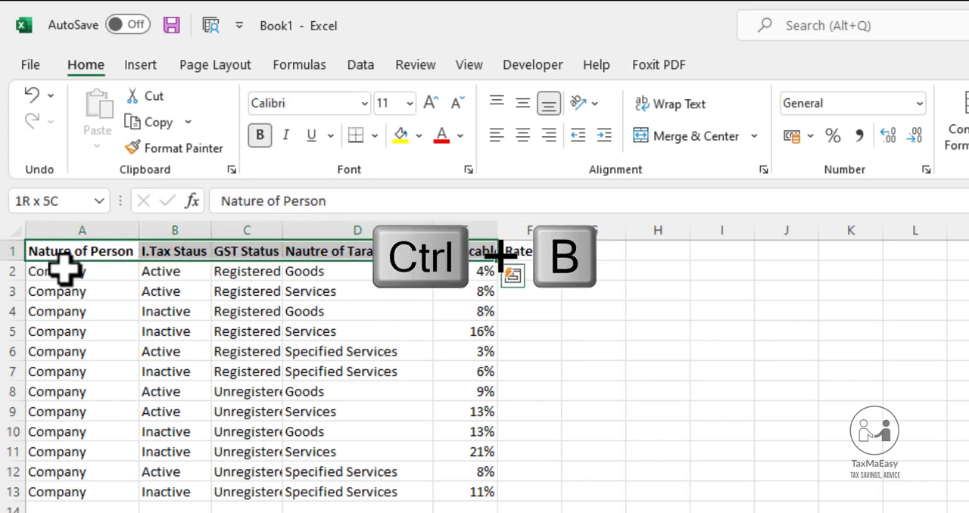
click(65, 269)
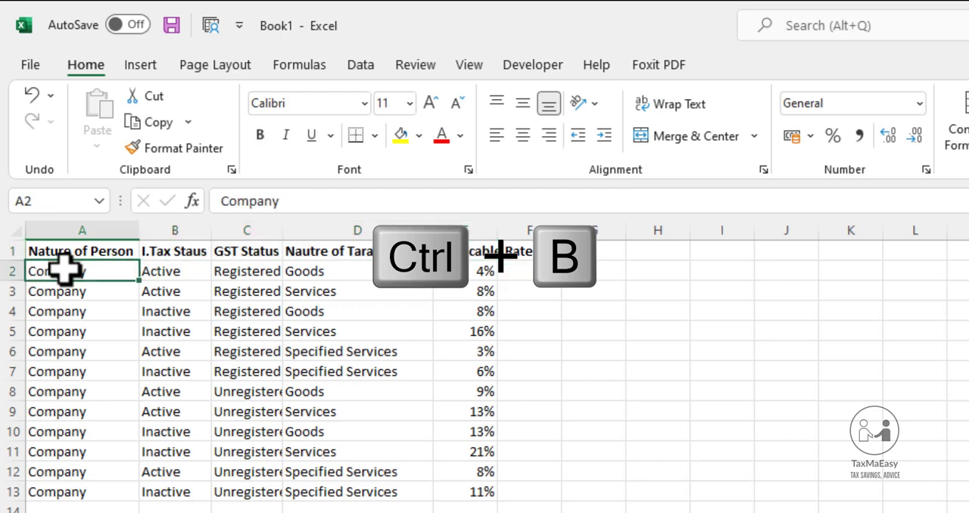
Copy the individual criteria and rates in B14:E25 into the empty rows starting at B26
key(shift+Down)
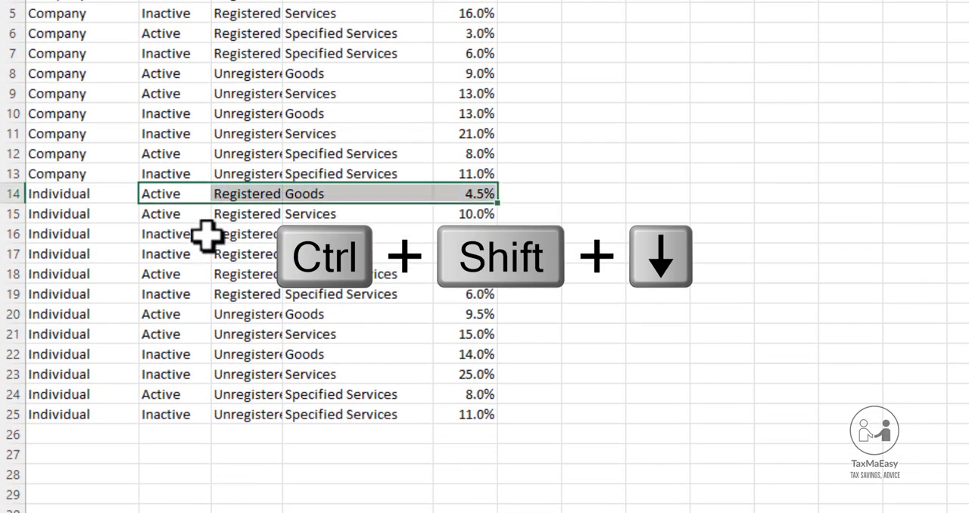
key(ctrl+shift+Down)
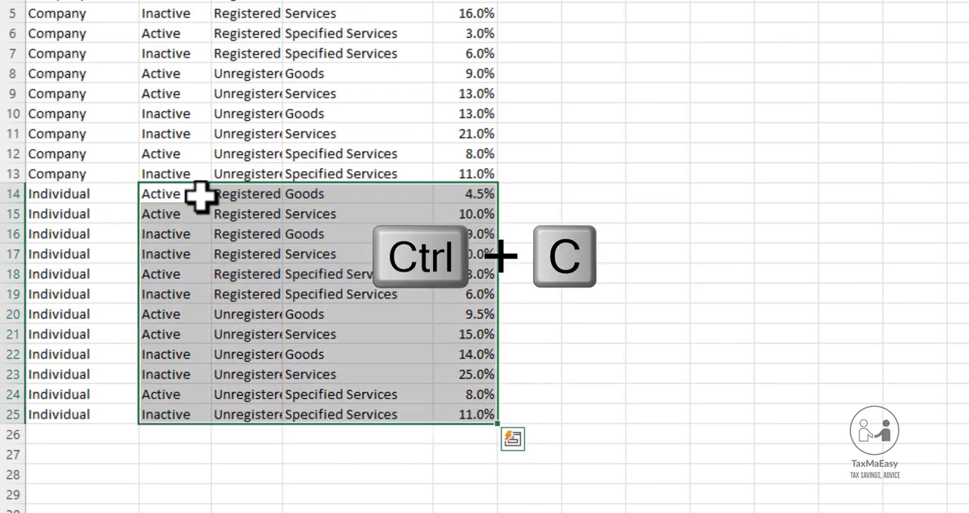
key(ctrl+c)
key(Down)
key(Down)
key(Down)
key(Down)
key(Up)
key(Return)
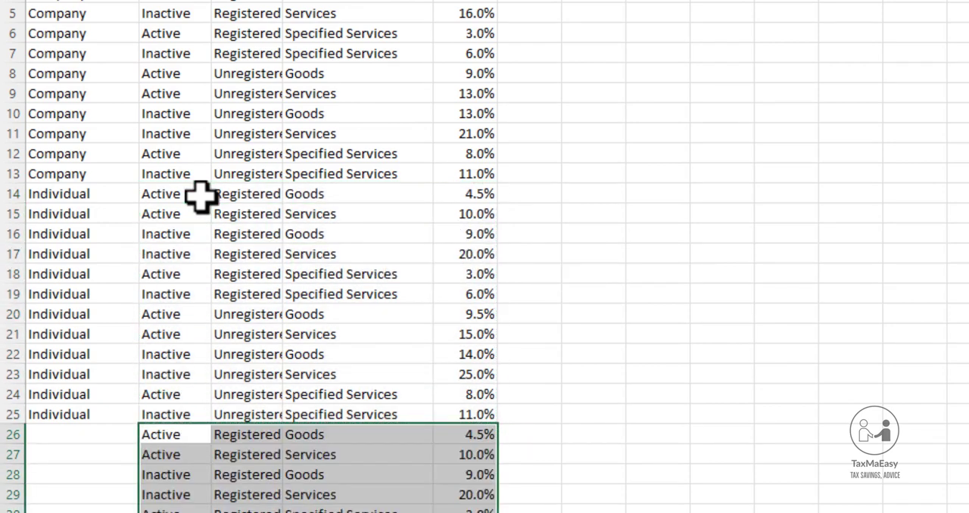
Enter "AOP" as the nature of person in A26 and copy it into A27:A37
scroll(201, 195, down, 3)
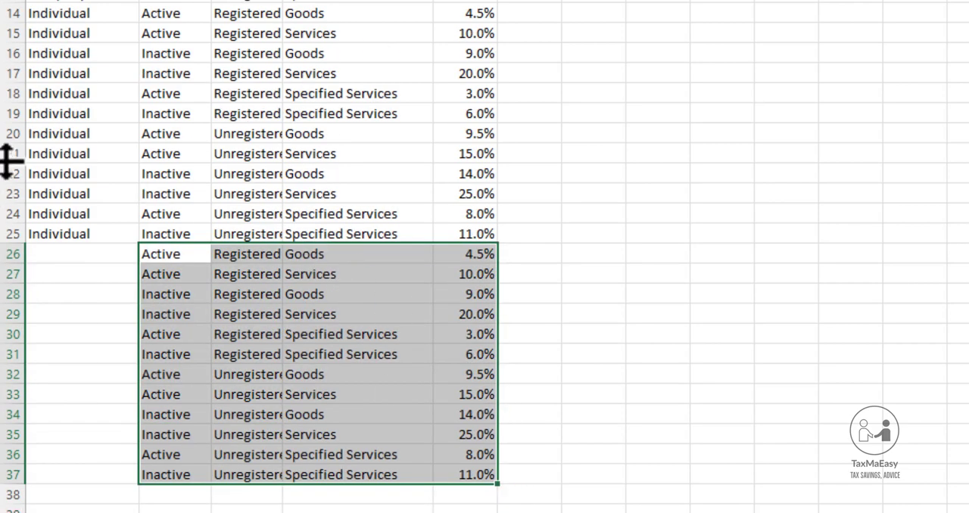
click(87, 259)
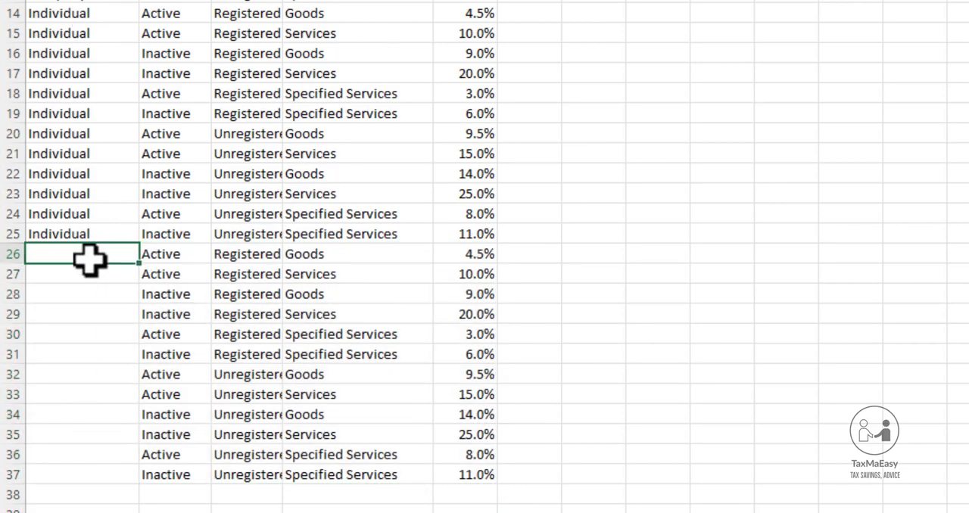
text(AOP)
key(Return)
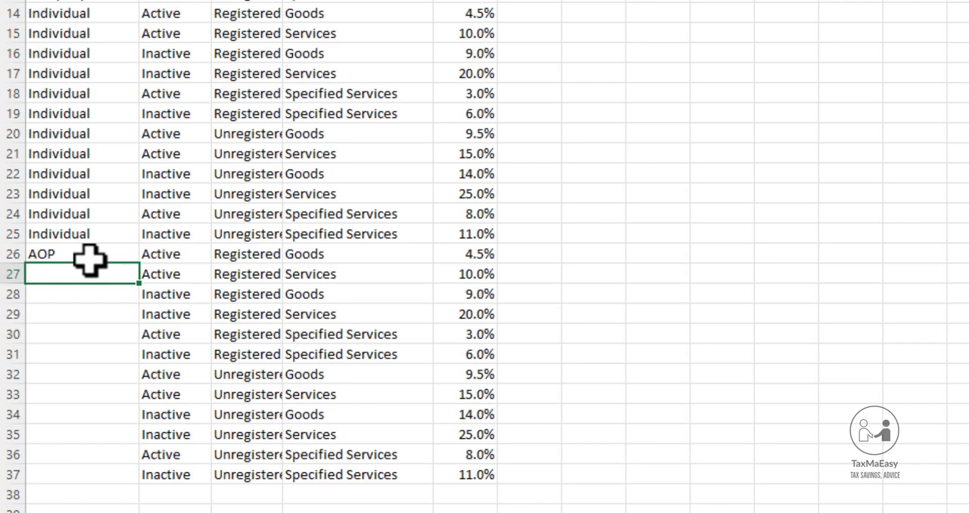
click(90, 259)
key(ctrl+c)
key(shift+Down)
key(shift+Down)
key(shift+Down)
key(shift+Down)
key(shift+Down)
key(shift+Down)
key(shift+Down)
key(shift+Down)
key(shift+Down)
key(shift+Down)
key(shift+Down)
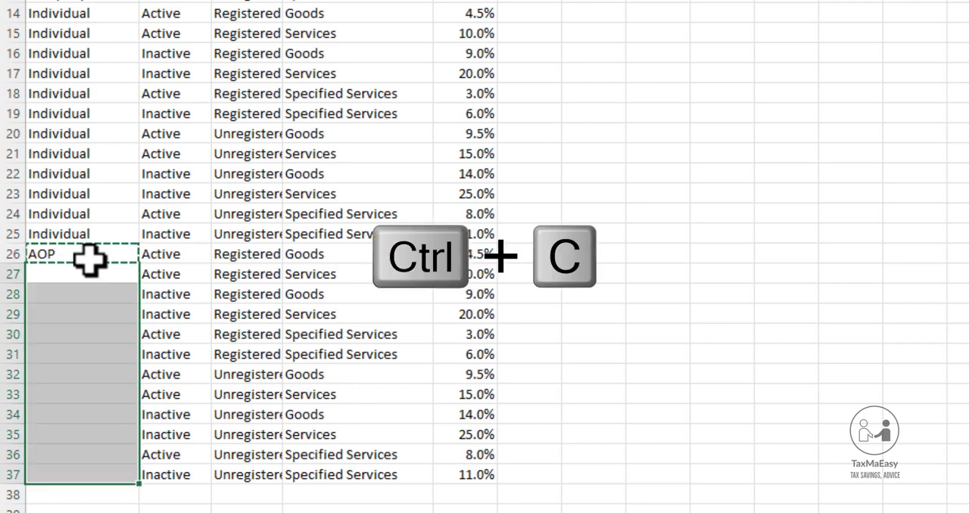
key(ctrl+v)
click(90, 259)
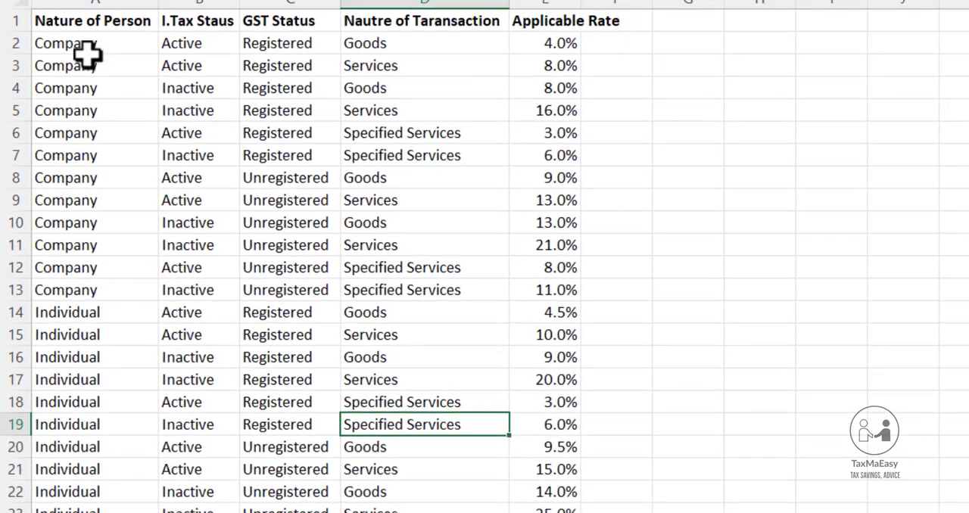
Review the Company, Individual and AOP blocks of the table together with their status, transaction and rate columns
drag(78, 39, 544, 288)
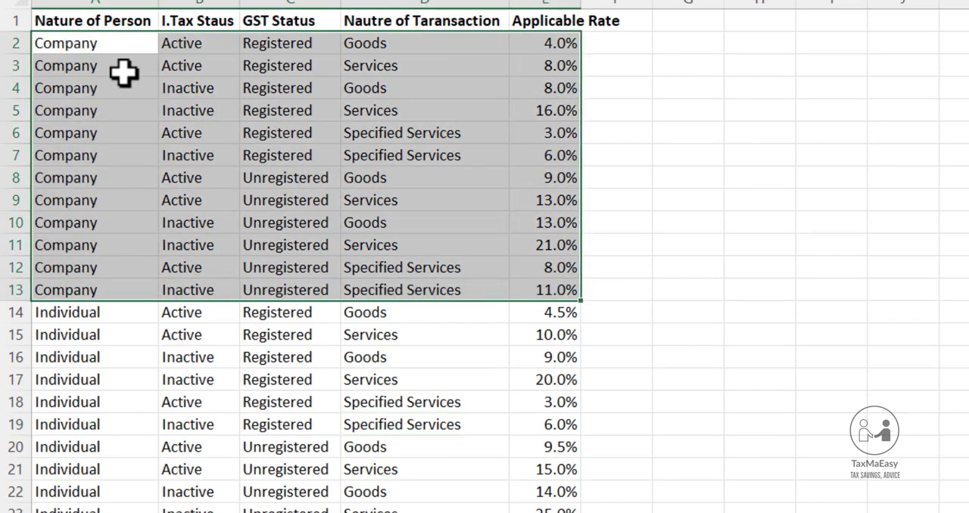
drag(101, 45, 527, 295)
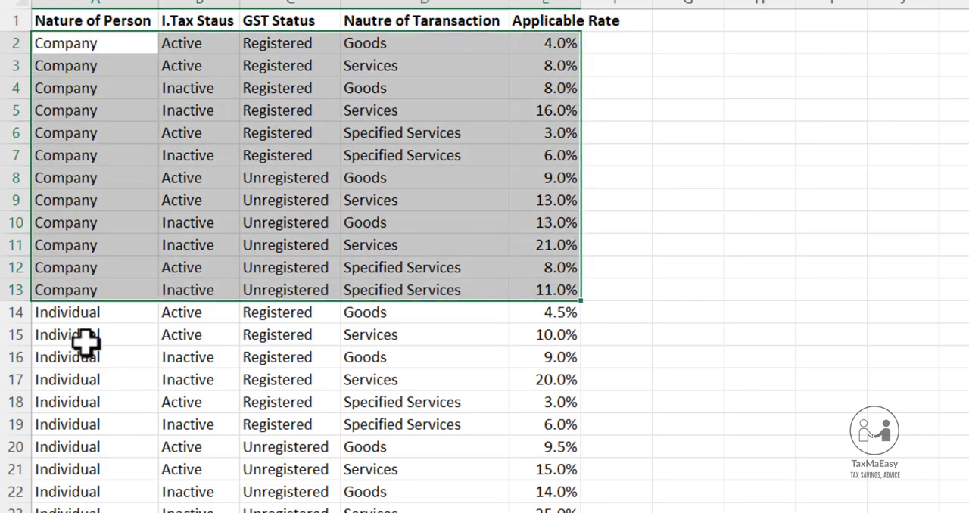
drag(68, 314, 545, 512)
scroll(227, 504, down, 3)
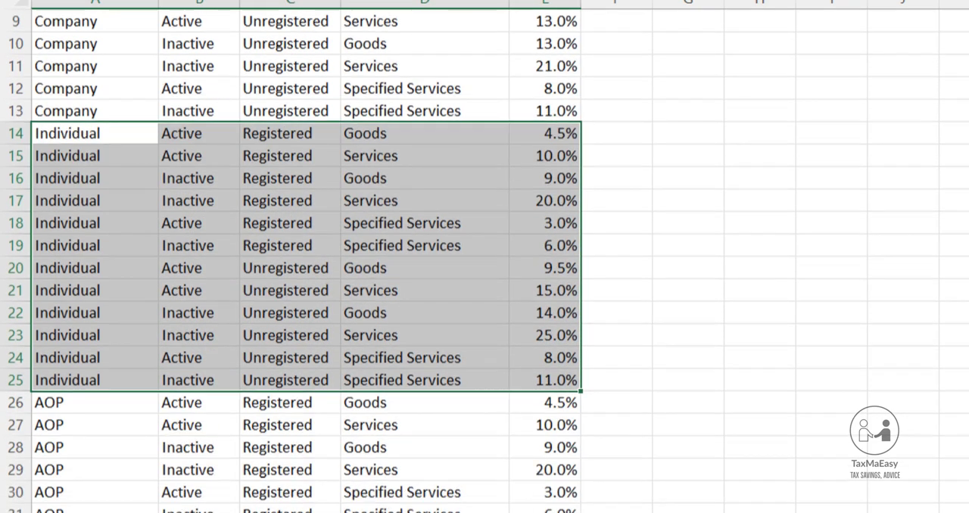
scroll(116, 417, up, 2)
scroll(116, 415, up, 1)
click(68, 68)
click(57, 333)
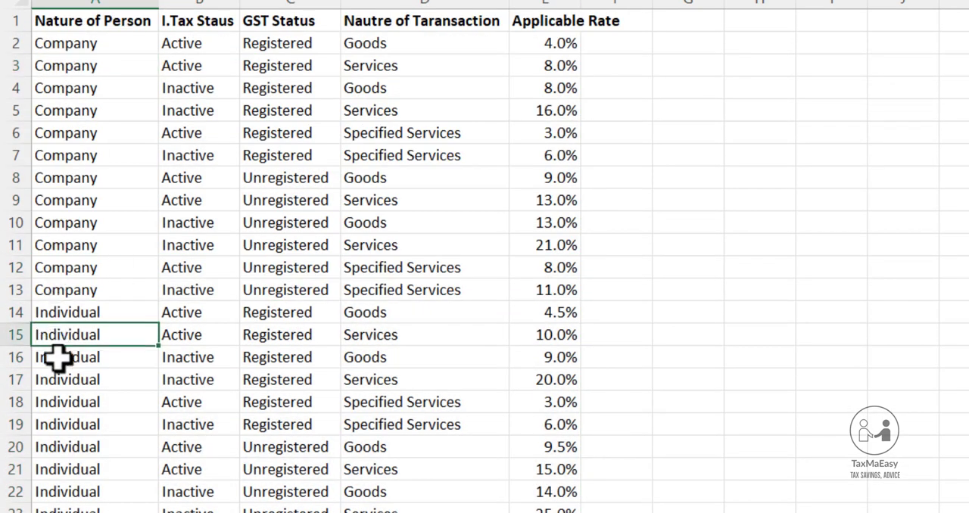
scroll(105, 510, down, 4)
drag(66, 356, 68, 512)
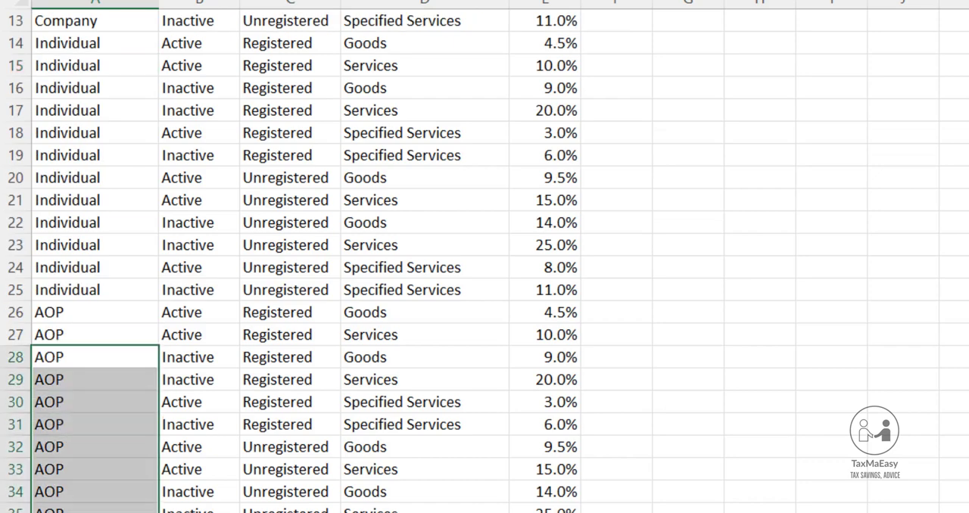
drag(54, 314, 68, 512)
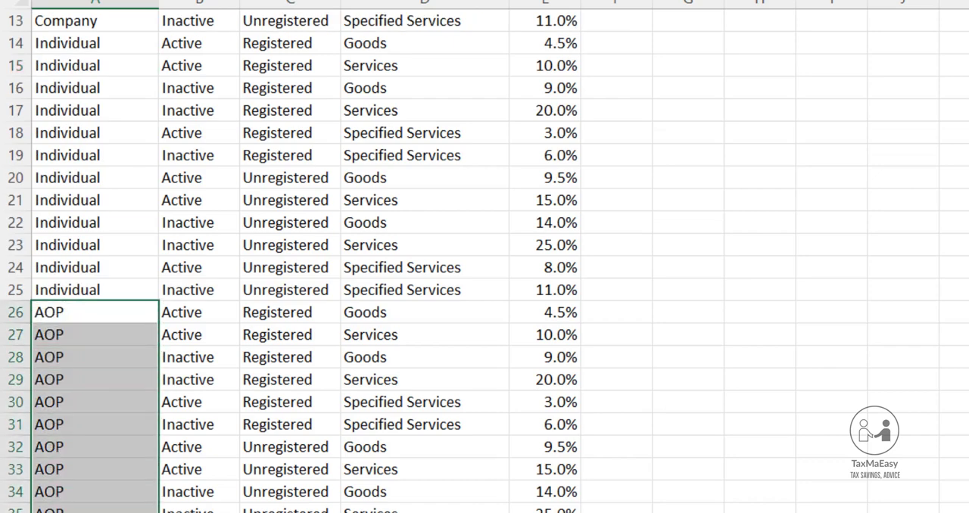
scroll(219, 380, up, 4)
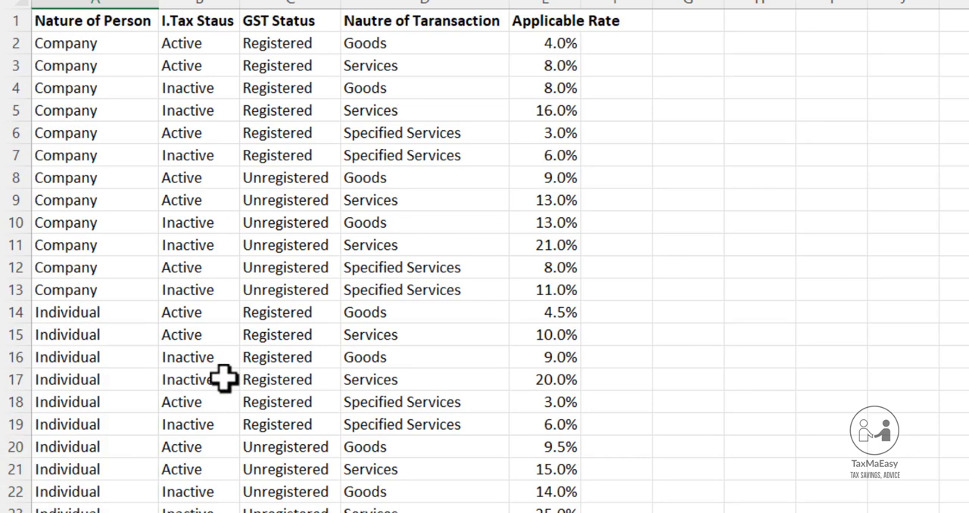
click(184, 45)
drag(185, 45, 563, 512)
click(553, 112)
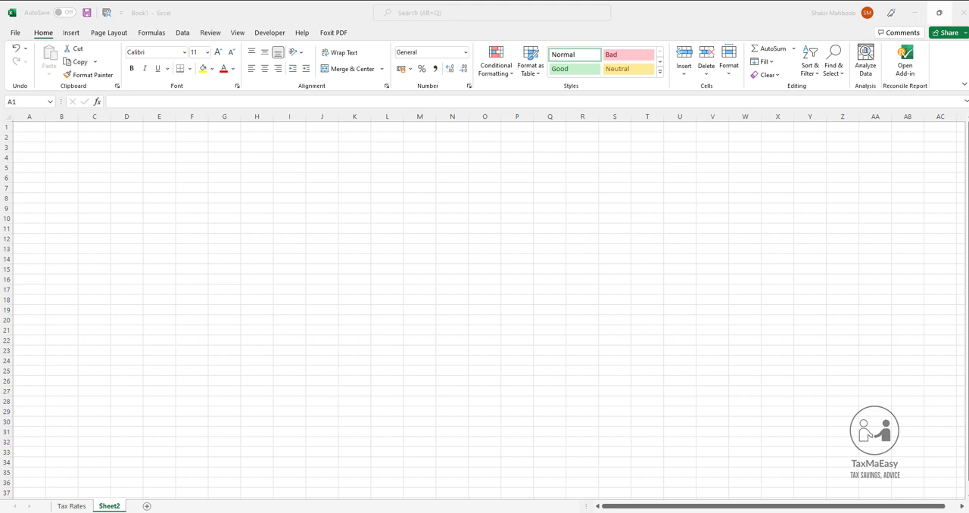
Switch to the finished workbook Tax Calculator Section 153.xlsx to view its calculator layout
mouse_move(476, 512)
click(431, 496)
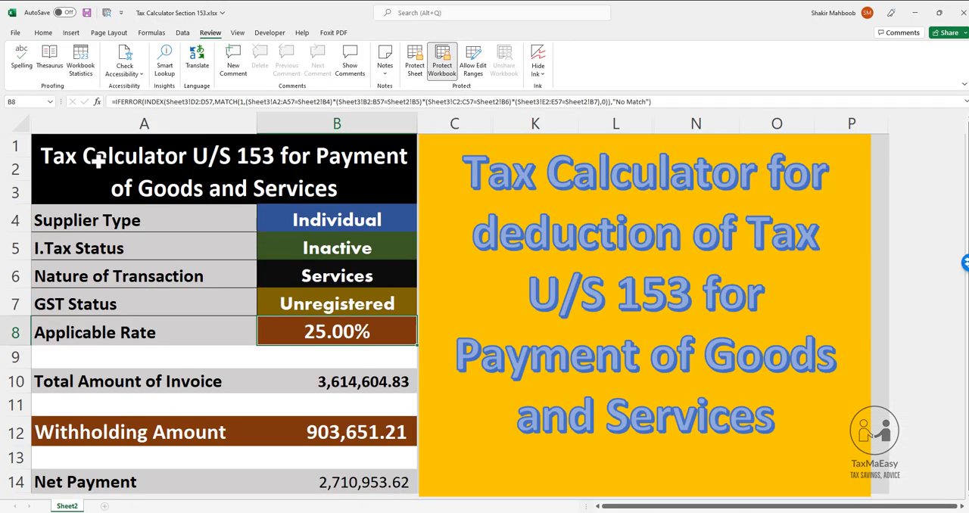
Copy the labels Supplier Type through Applicable Rate from A4:A8 and paste them into Sheet2 of Book1 starting at B4
click(78, 213)
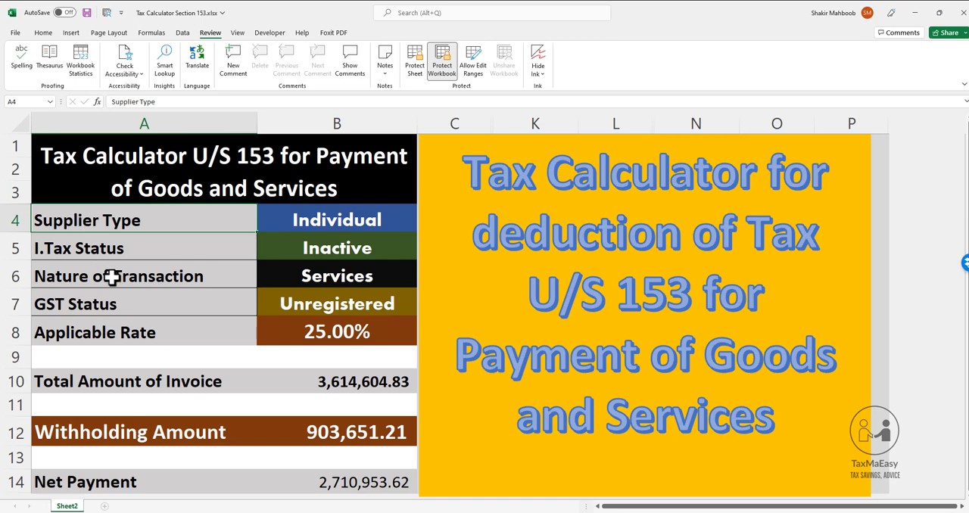
key(shift+Down)
key(shift+Down)
key(shift+Down)
key(shift+Down)
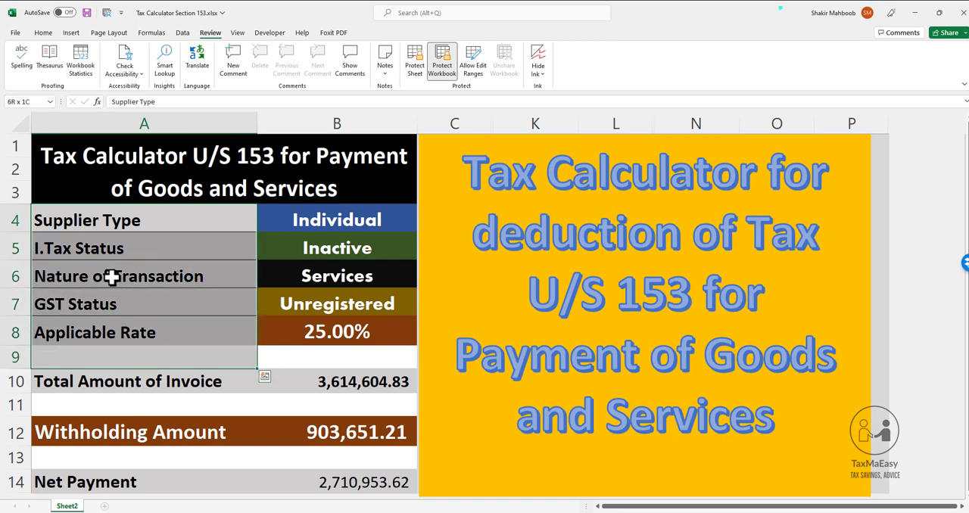
key(ctrl+c)
key(alt+Tab)
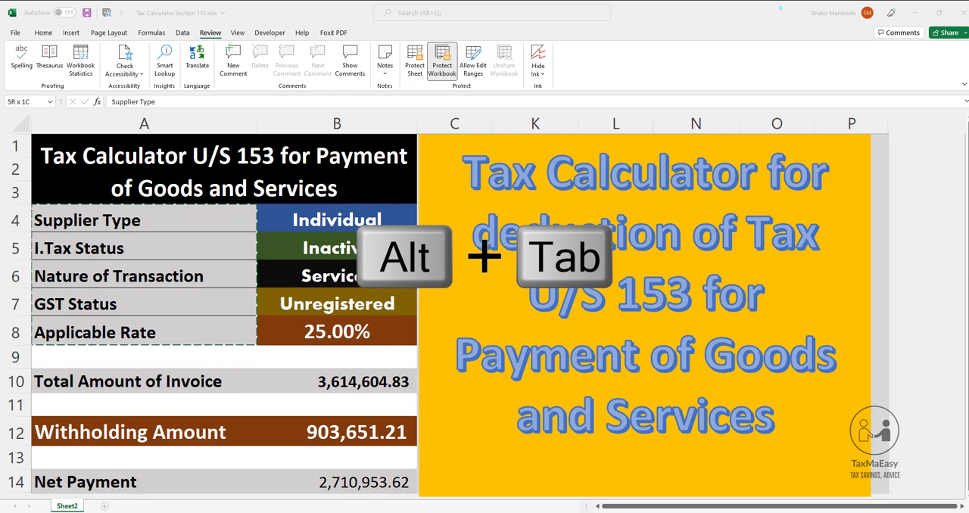
mouse_move(454, 509)
click(540, 489)
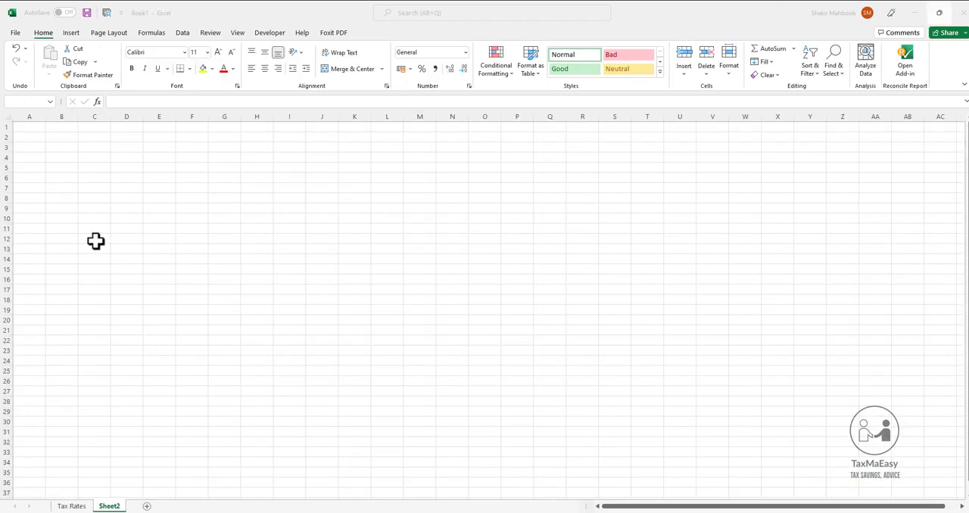
click(48, 156)
key(ctrl+v)
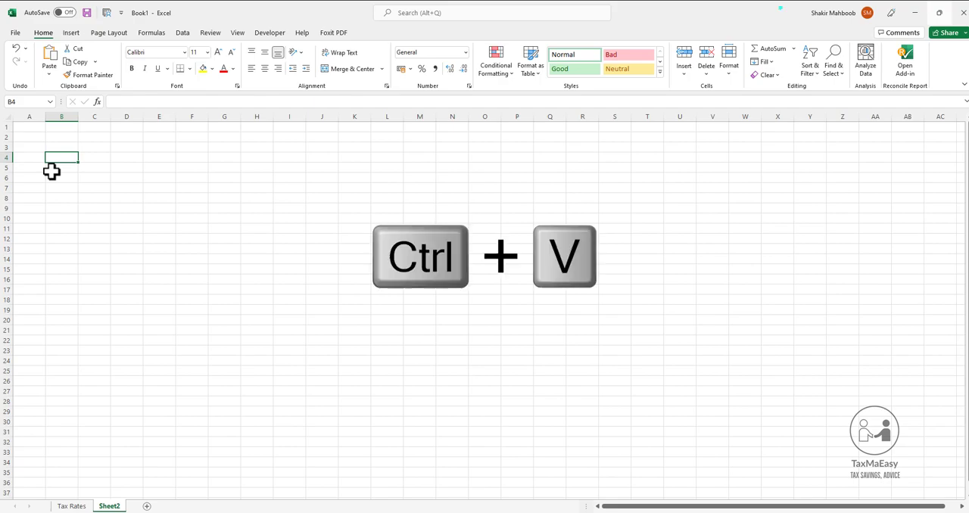
Widen all columns of the sheet evenly, giving extra width to label column B and input column C
click(6, 115)
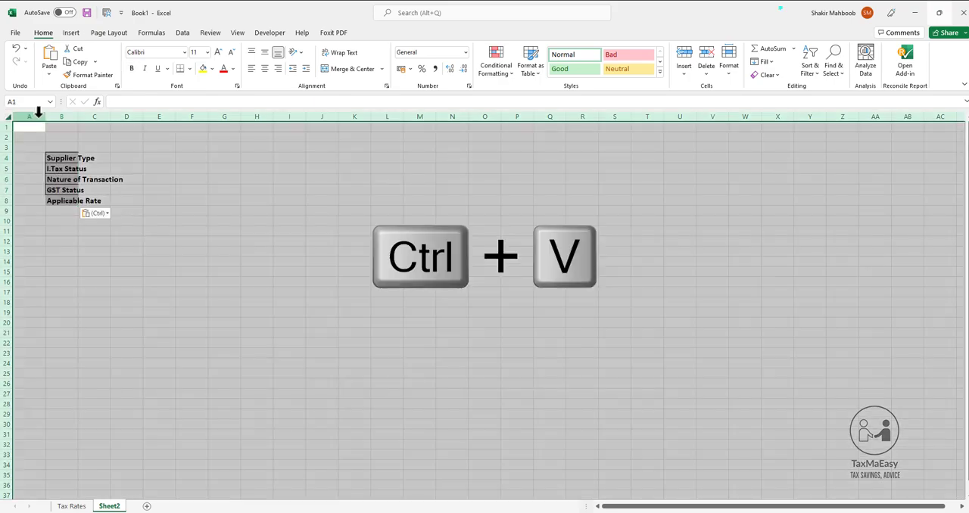
double_click(79, 115)
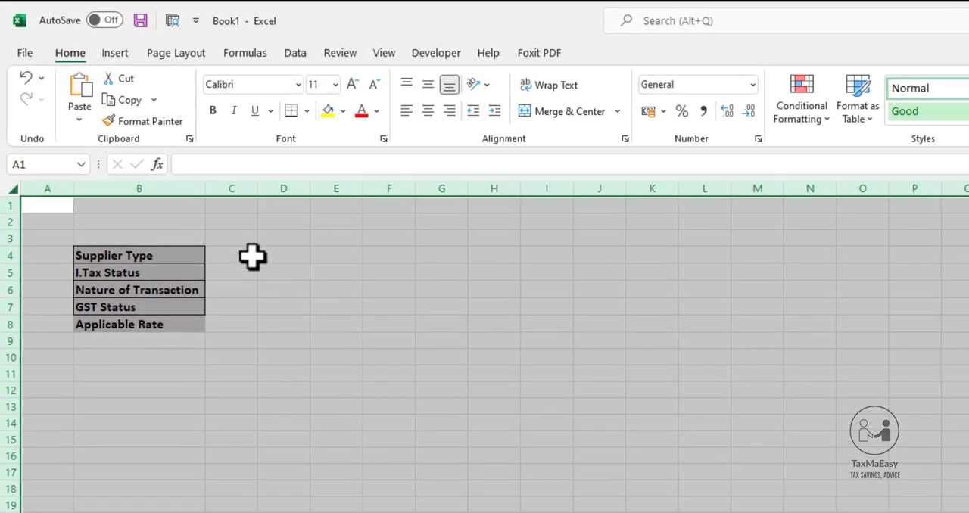
drag(257, 189, 299, 188)
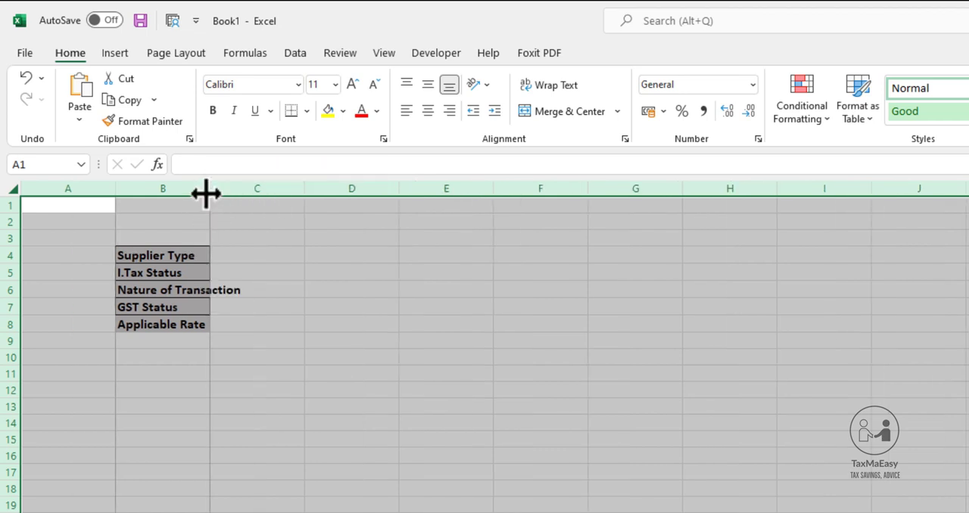
click(255, 286)
drag(208, 188, 262, 189)
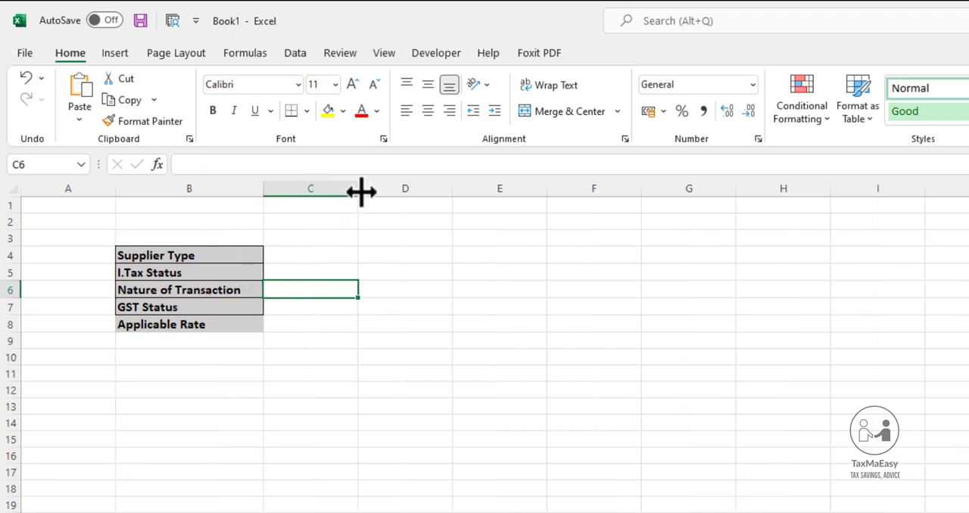
drag(360, 193, 452, 202)
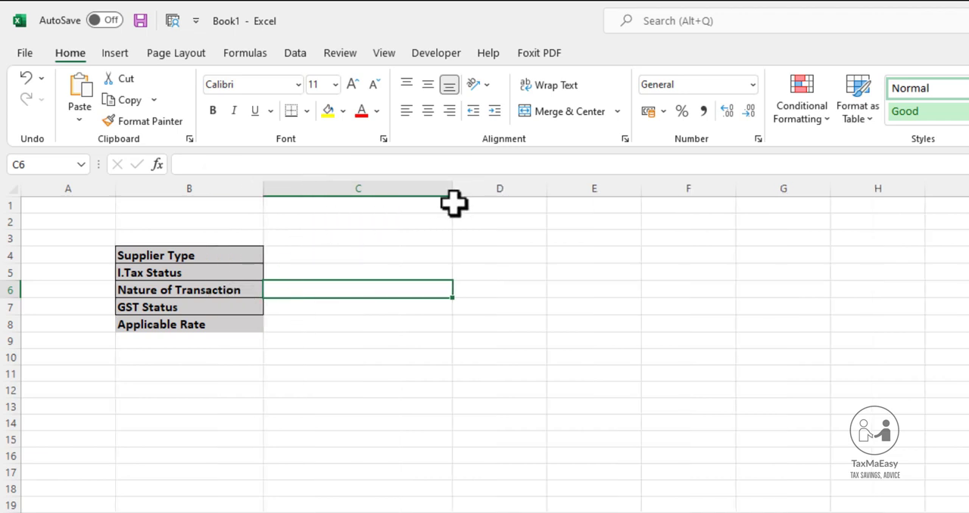
Add a list data validation to the Supplier Type cell C4 with the source Company,Individual,AOP
click(200, 254)
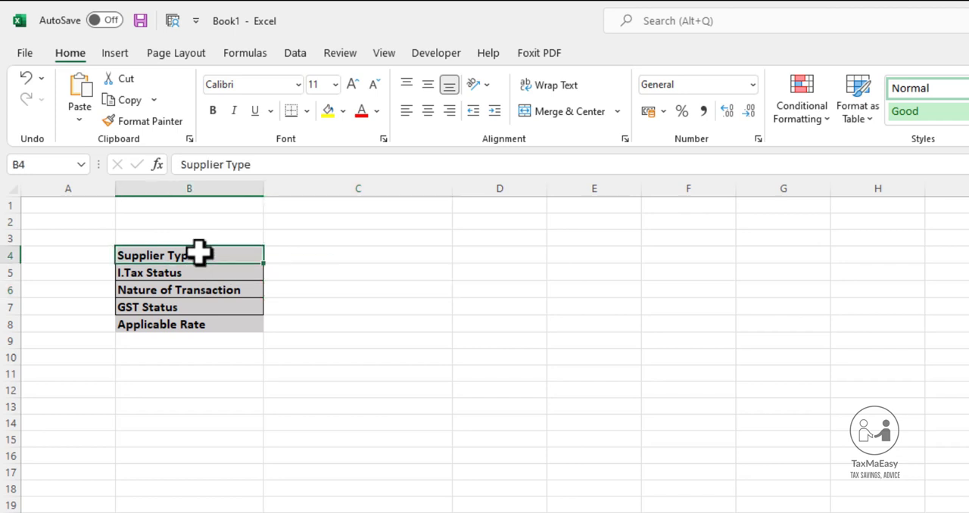
click(280, 260)
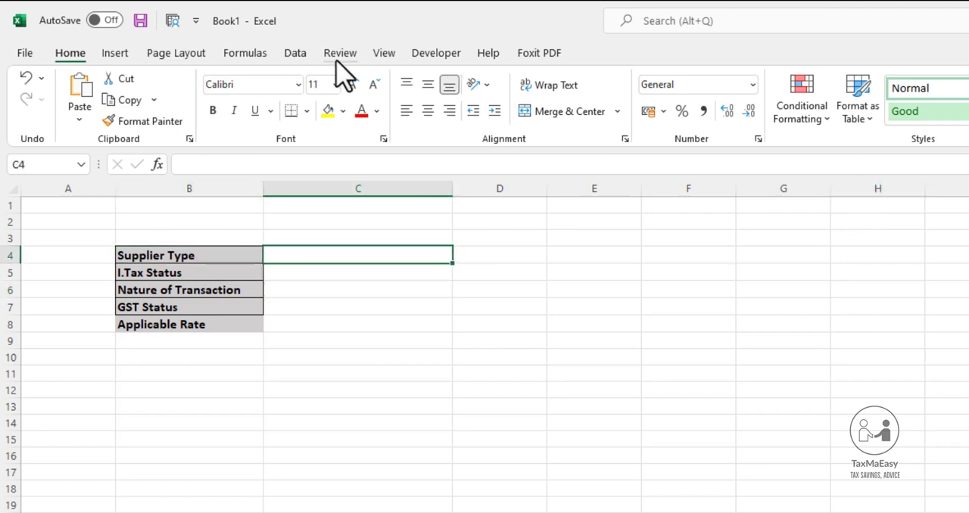
click(297, 56)
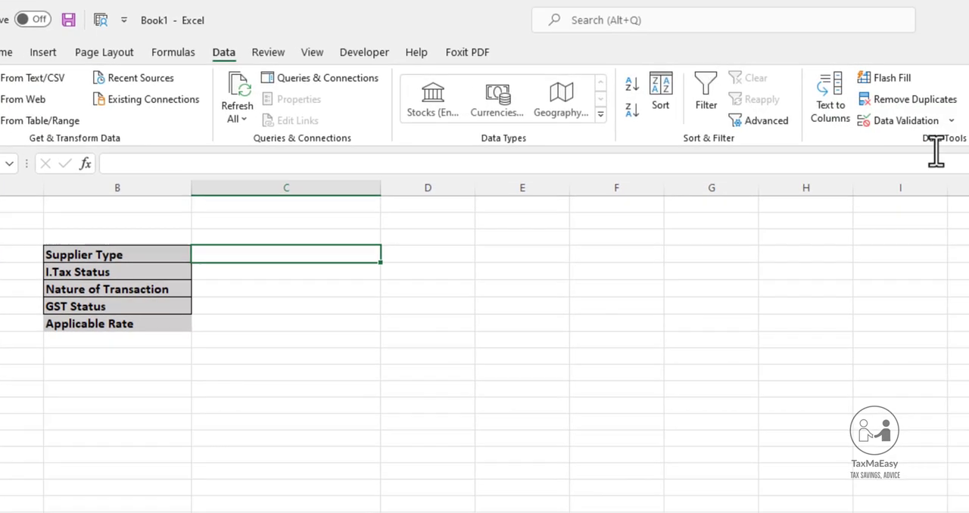
click(944, 121)
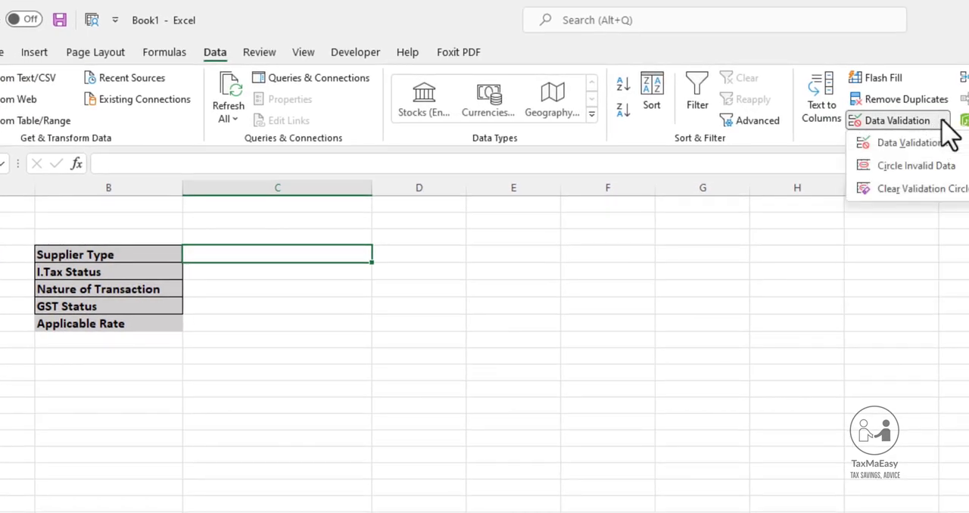
click(904, 144)
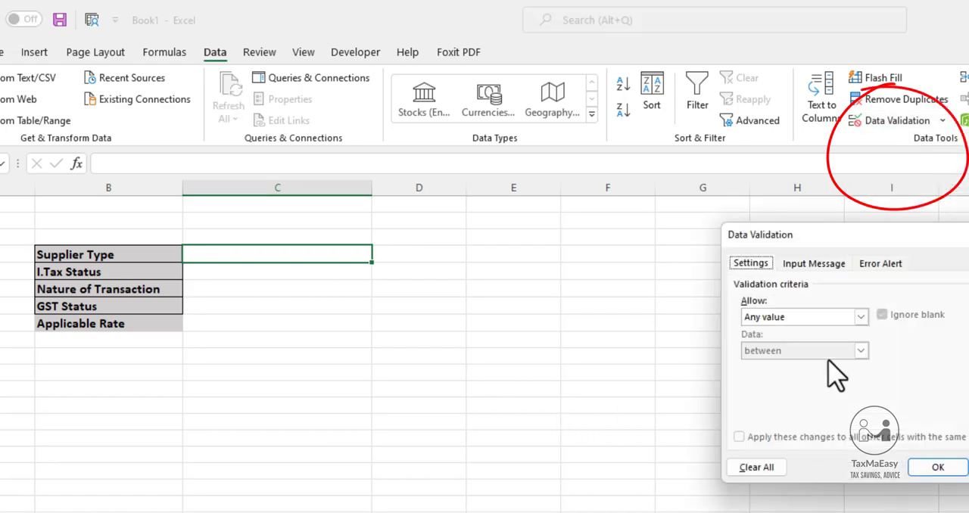
click(832, 318)
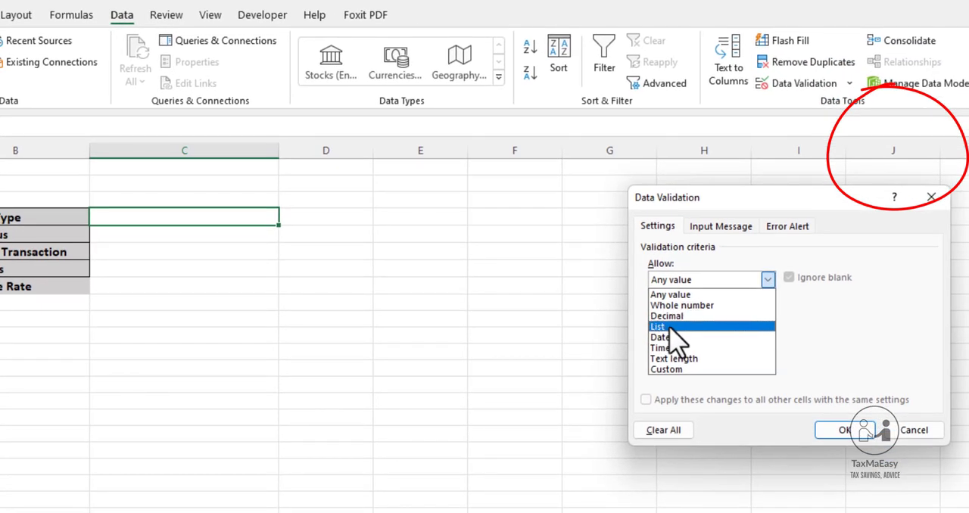
click(669, 327)
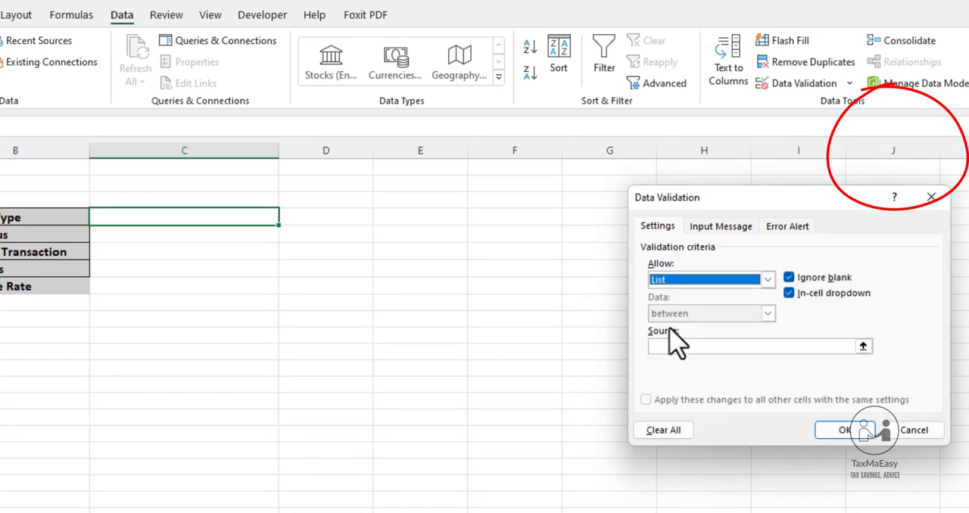
click(698, 348)
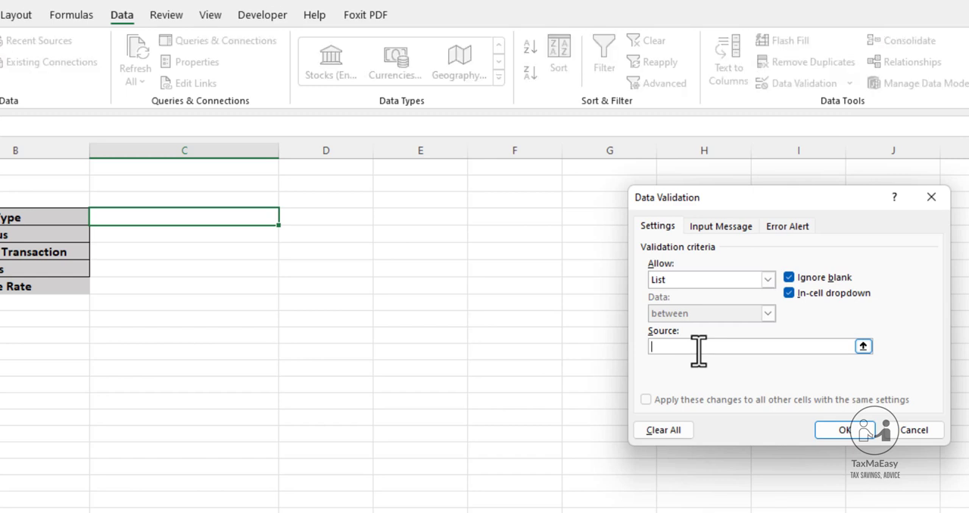
text(Company,Individual,AOP)
click(842, 432)
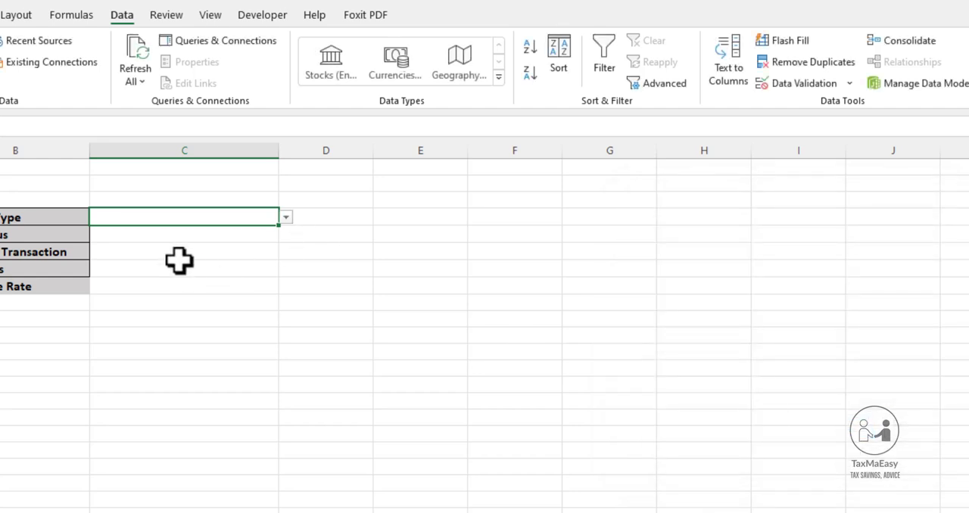
Add a list data validation to the I.Tax Status cell C5 with the source Active,Inactive
key(Return)
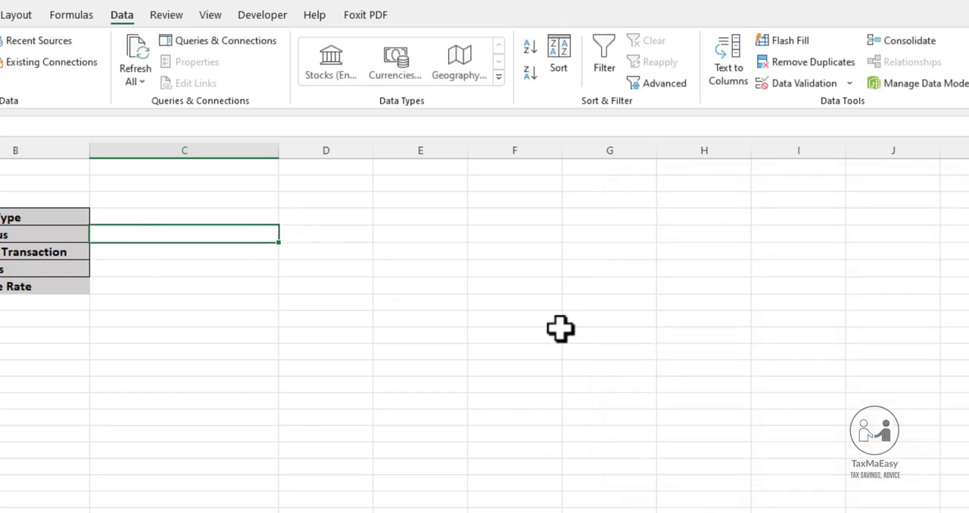
click(851, 84)
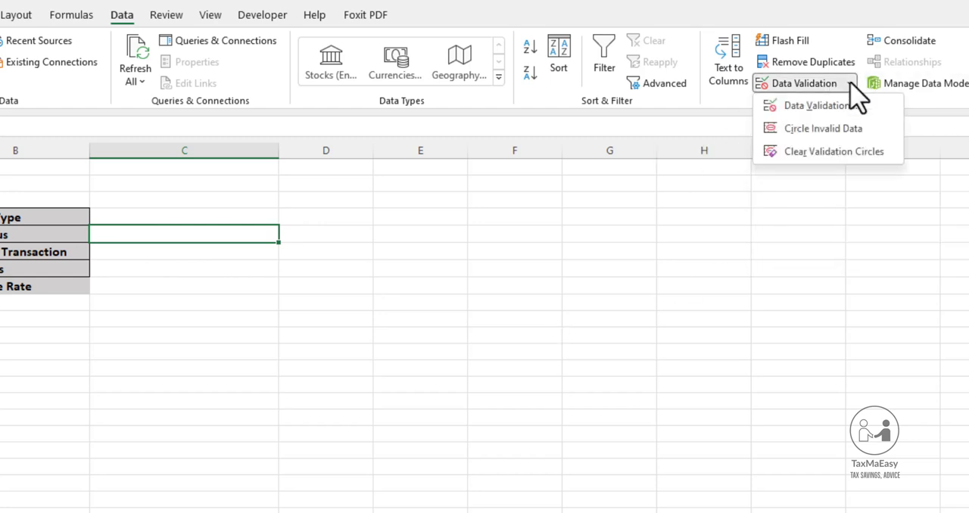
click(810, 106)
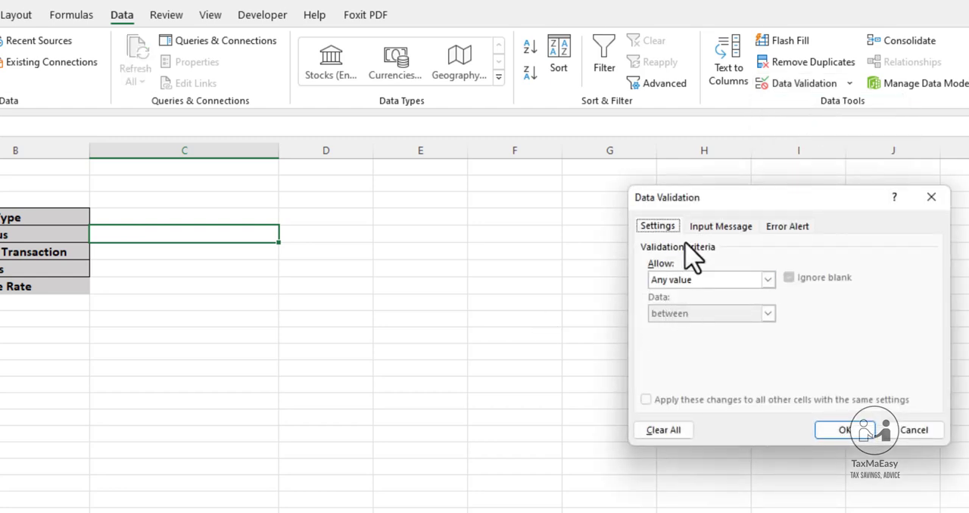
click(685, 282)
click(668, 325)
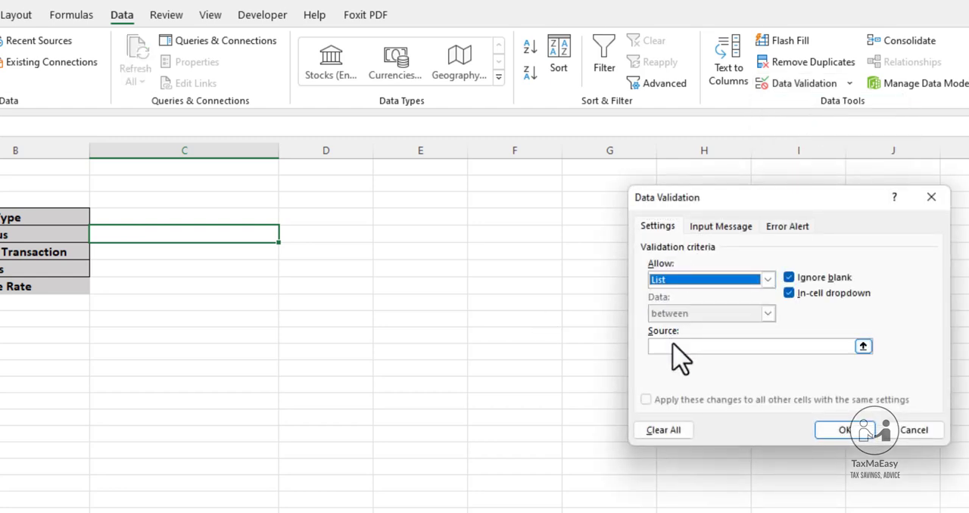
click(677, 346)
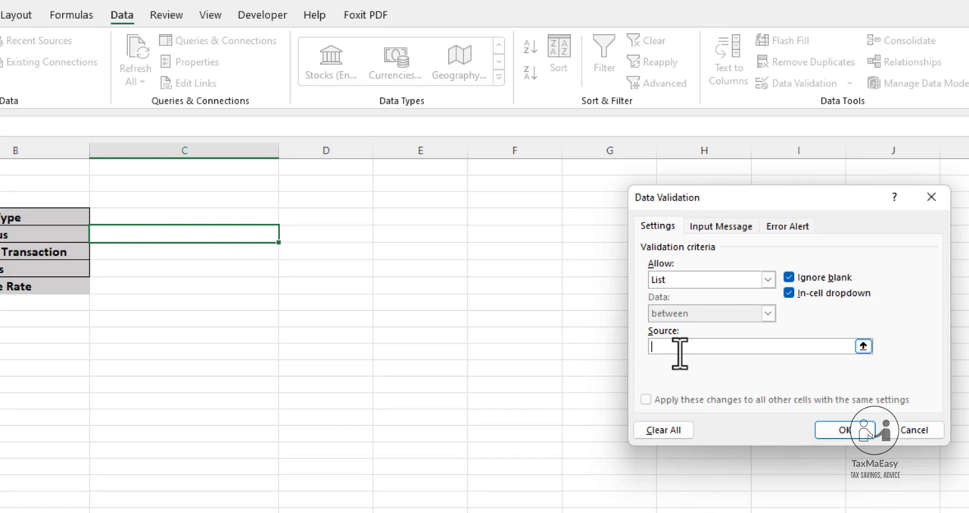
text(Active,Inacti)
key(BackSpace)
key(BackSpace)
text(ive)
click(846, 430)
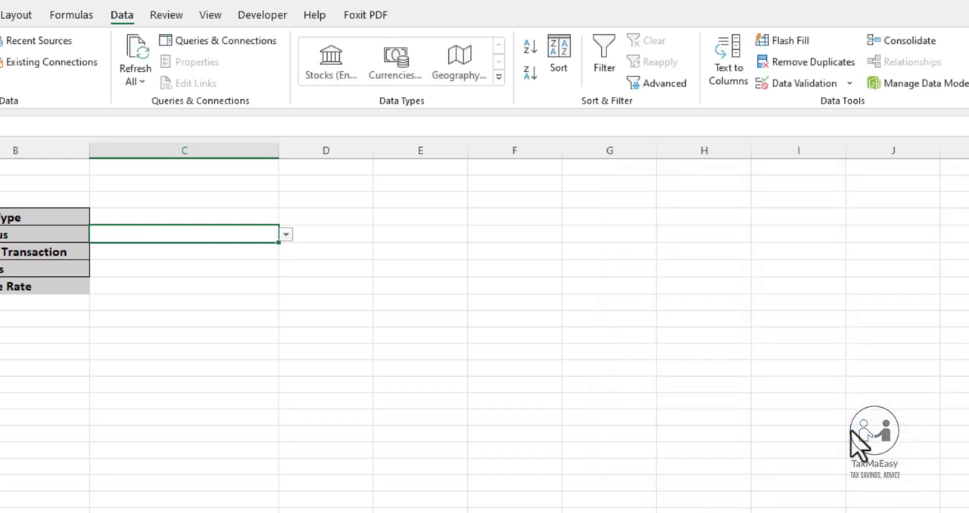
Add a list data validation to the Nature of Transaction cell C6 with the source Goods,Services,Specified Services
click(251, 259)
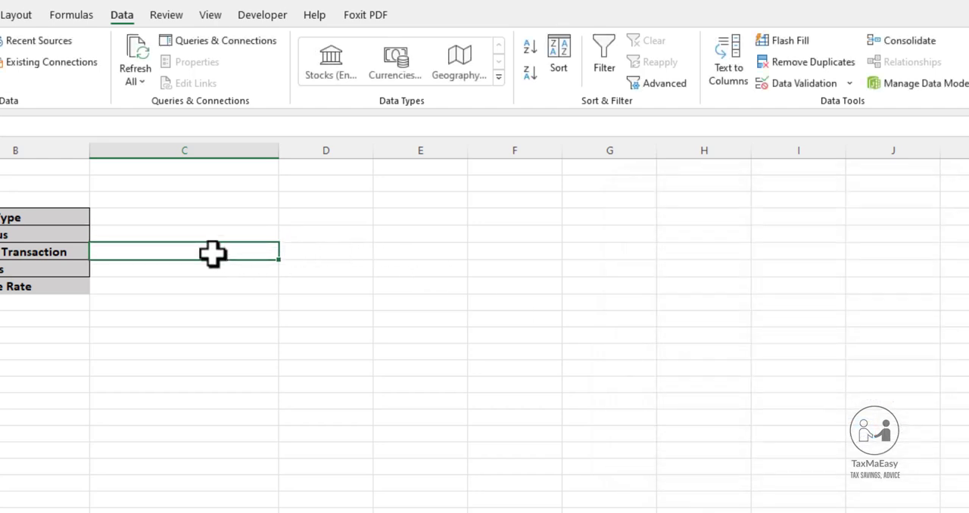
click(850, 83)
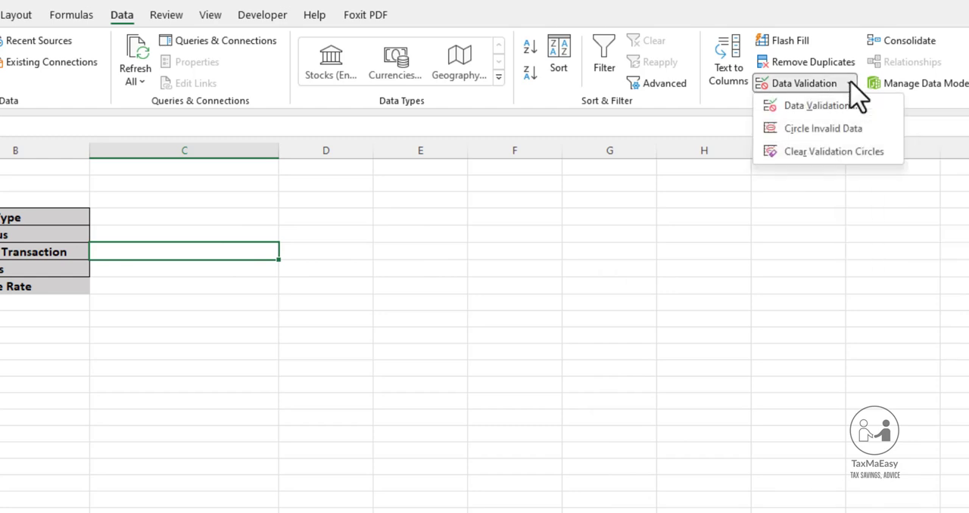
click(833, 105)
click(698, 280)
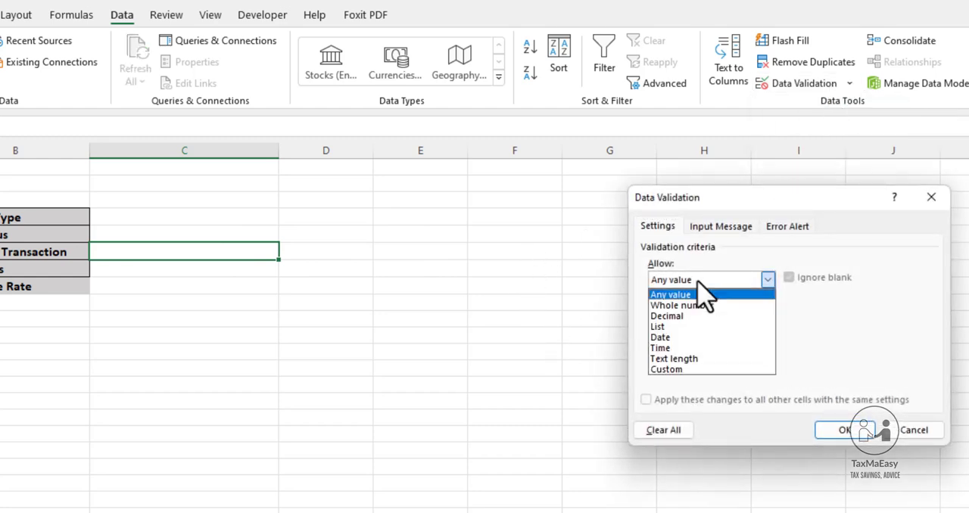
click(672, 327)
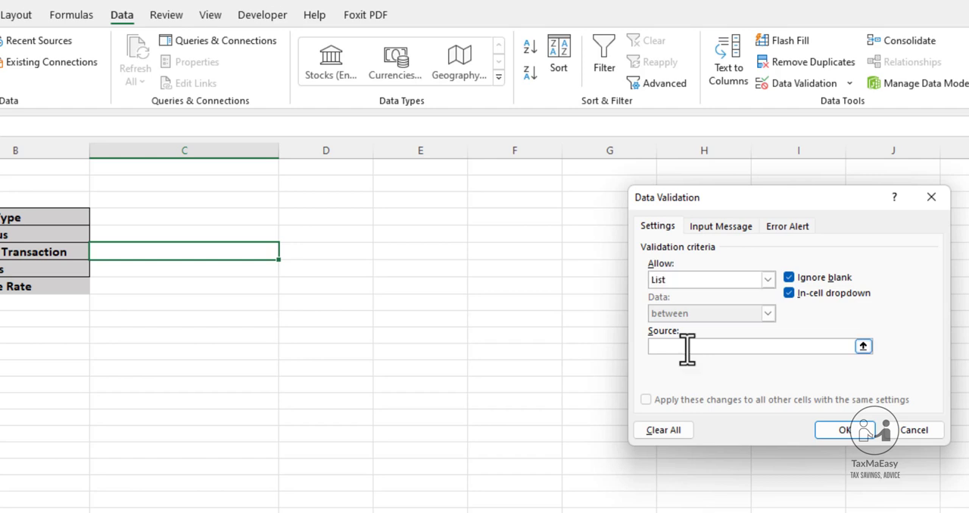
click(686, 347)
text(Go)
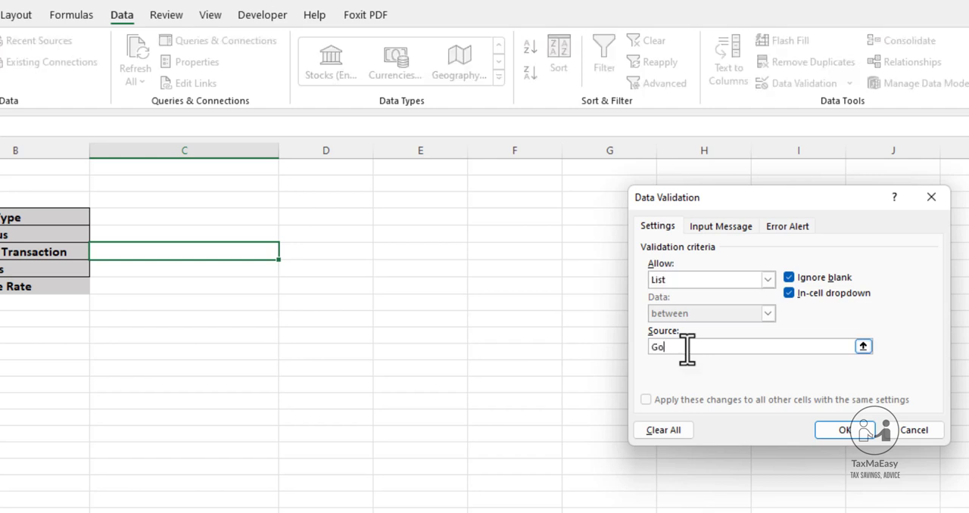
text(ods,Services,Specified Services)
click(832, 430)
Add a list data validation to the GST Status cell C7 with the source Registered,Unregistered and check its drop-down choices
click(160, 284)
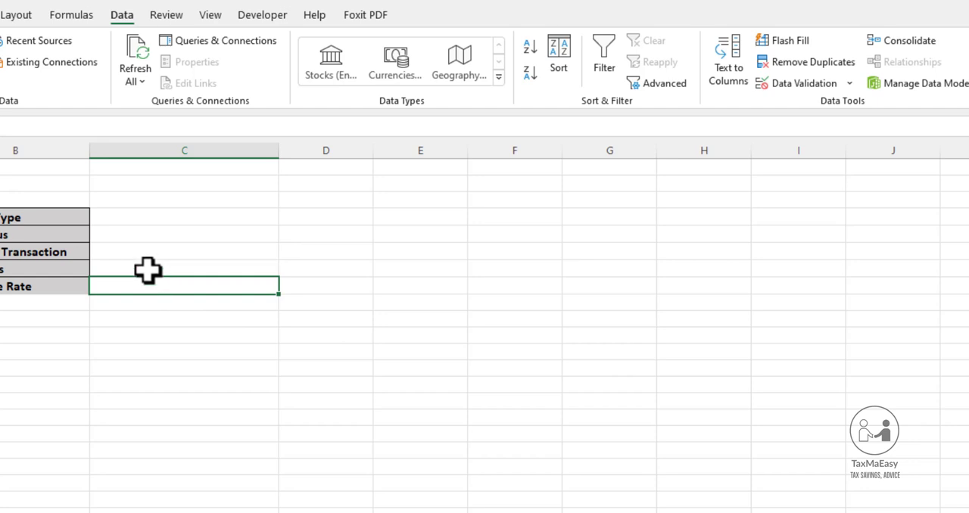
click(149, 269)
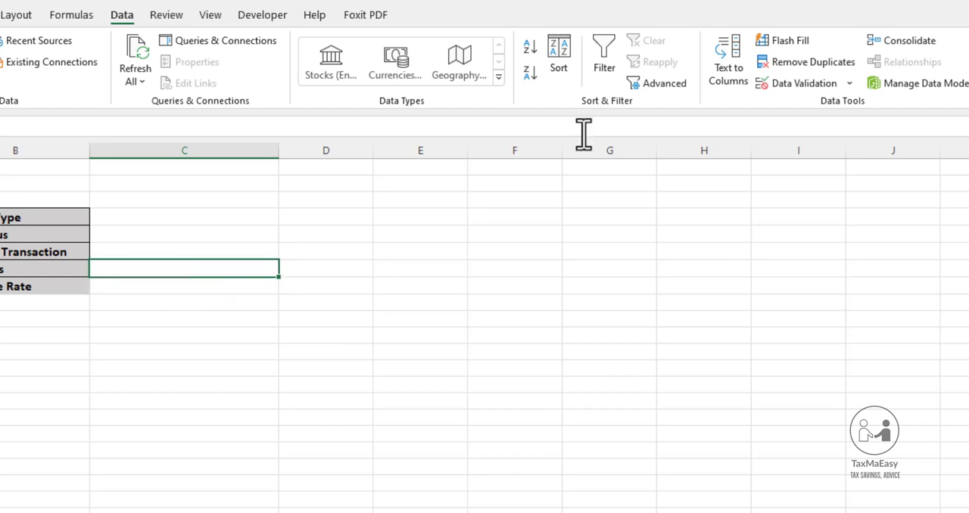
click(838, 83)
click(688, 280)
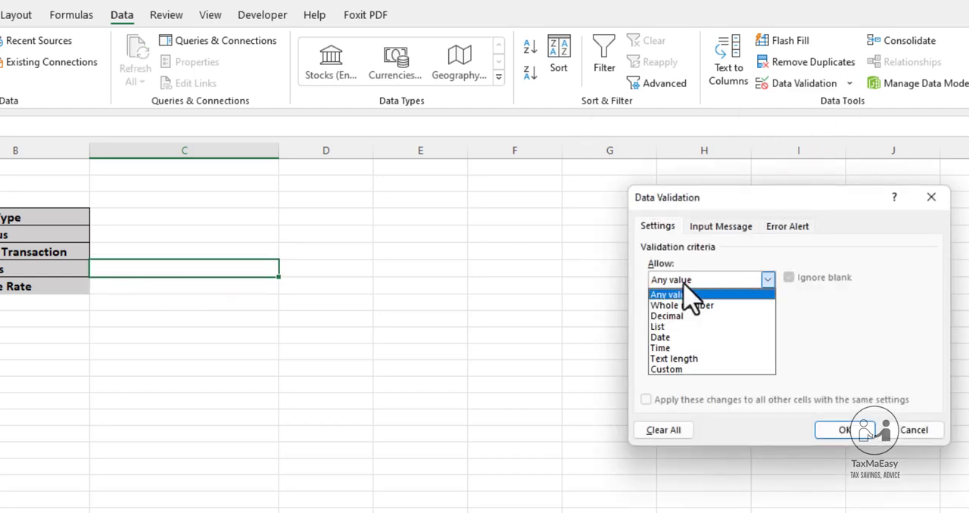
click(681, 327)
click(687, 346)
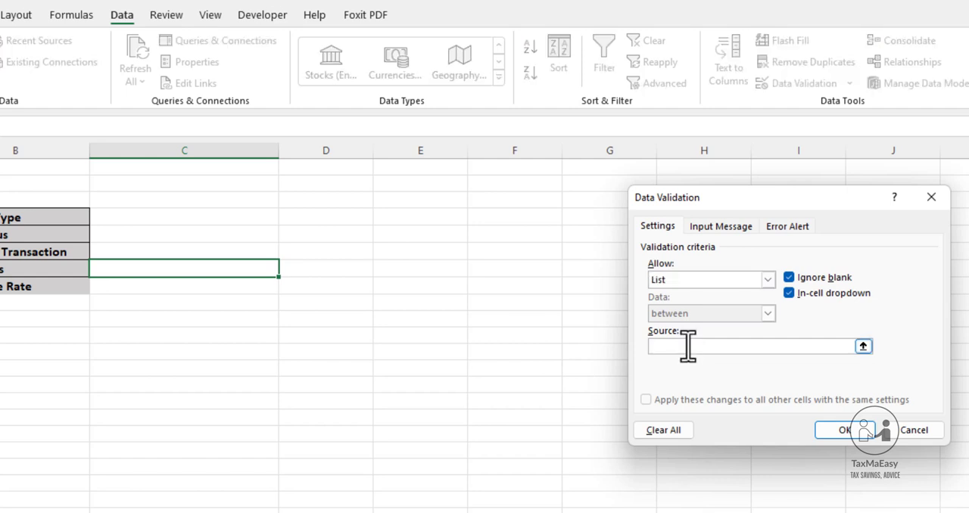
text(Registered,Unregistered)
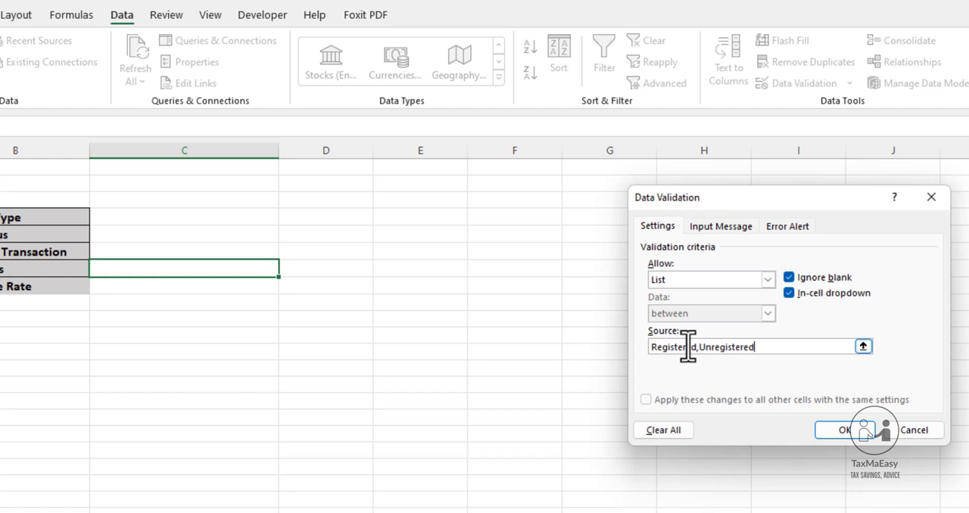
click(846, 435)
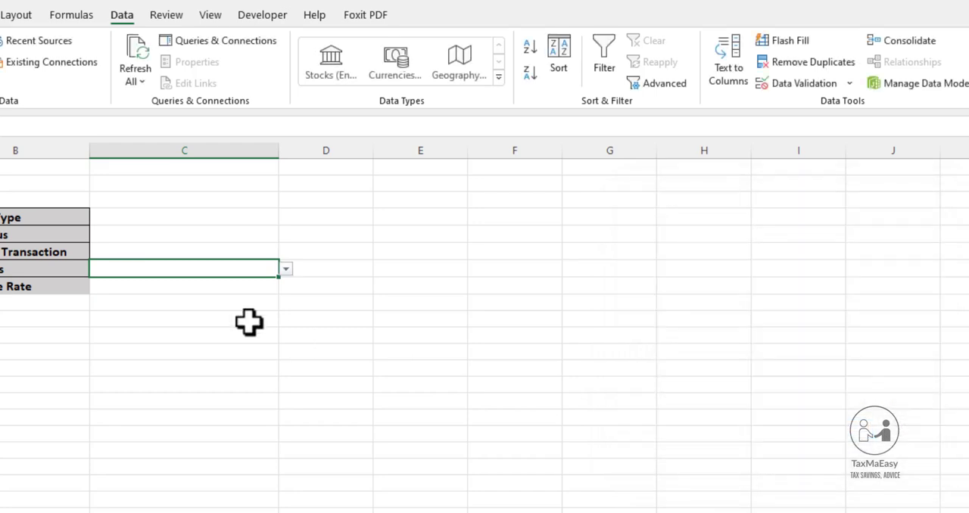
click(285, 270)
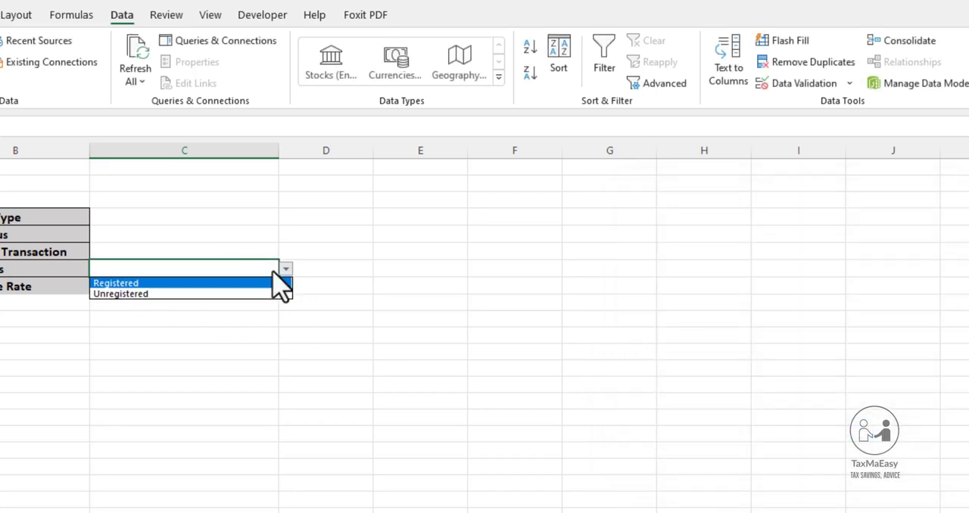
click(171, 236)
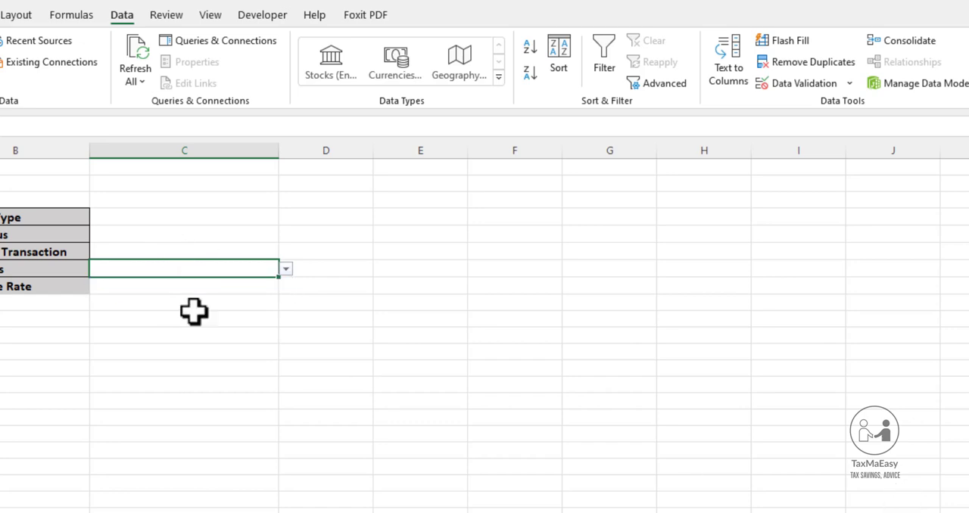
Choose AOP as the Supplier Type in cell C4
scroll(484, 325, up, 1)
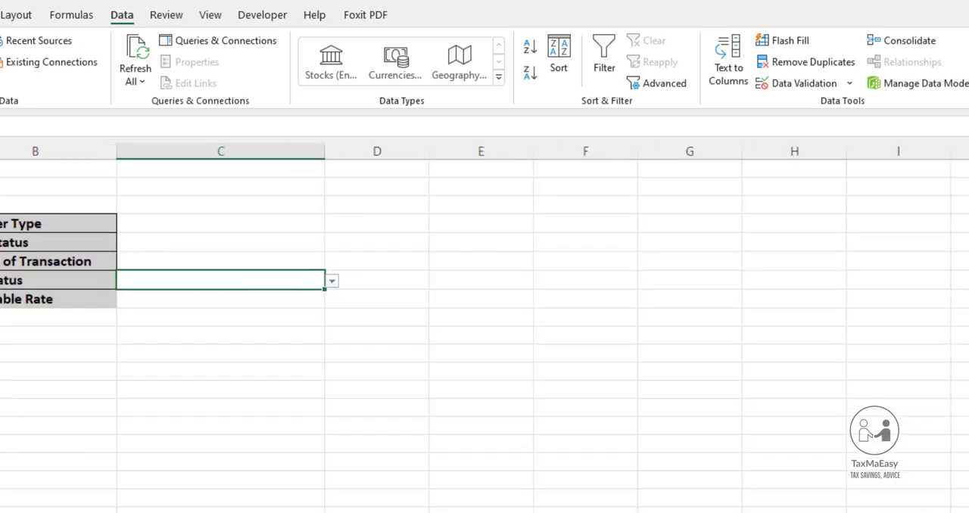
scroll(434, 324, up, 2)
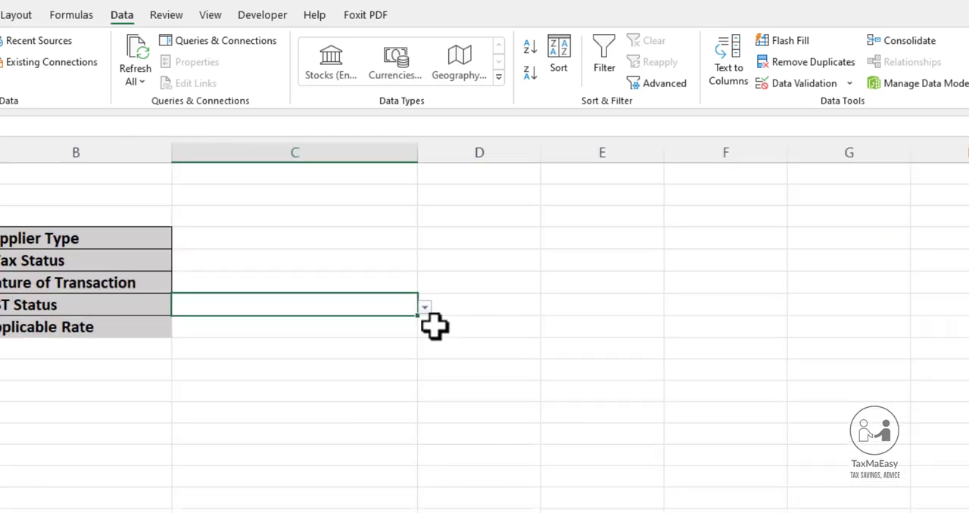
click(380, 275)
click(376, 239)
click(425, 240)
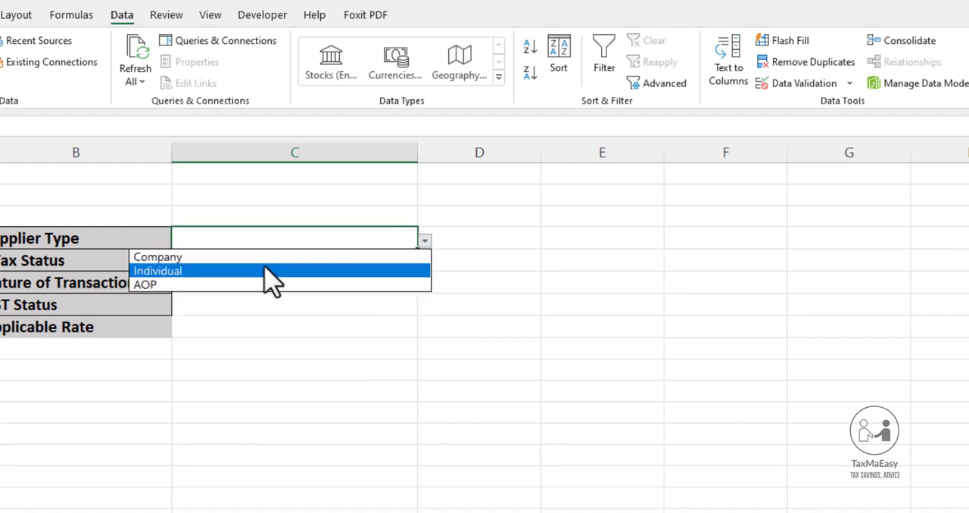
click(352, 285)
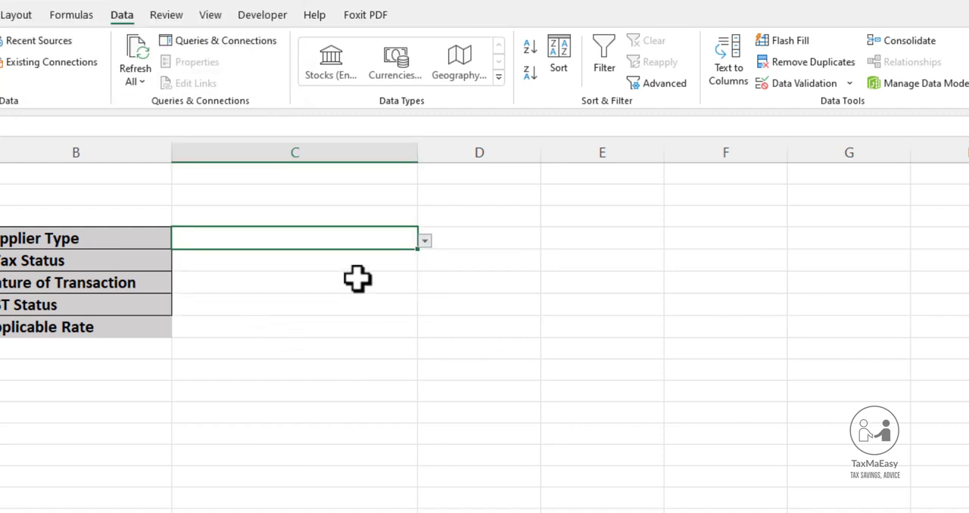
Review the drop-down choices of the I.Tax Status, Nature of Transaction and GST Status cells without choosing any
click(370, 260)
click(425, 263)
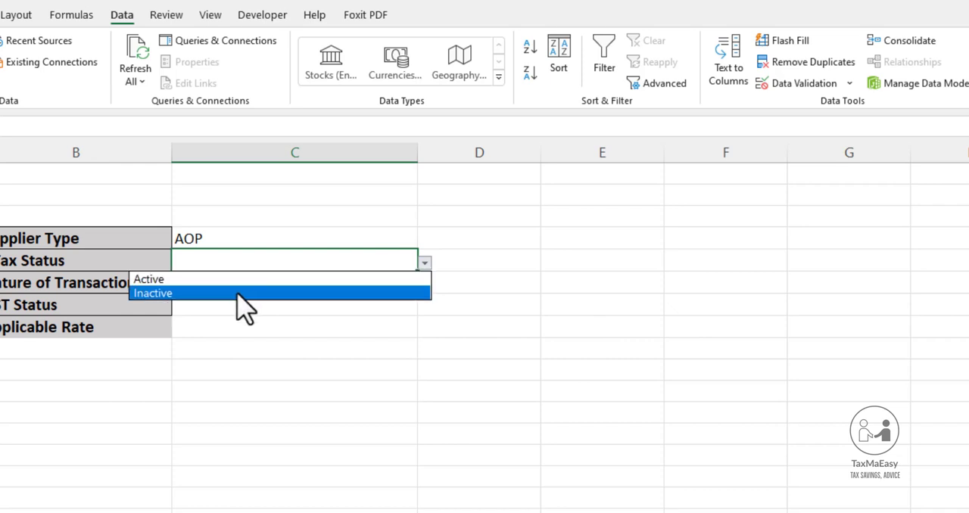
key(Escape)
click(313, 280)
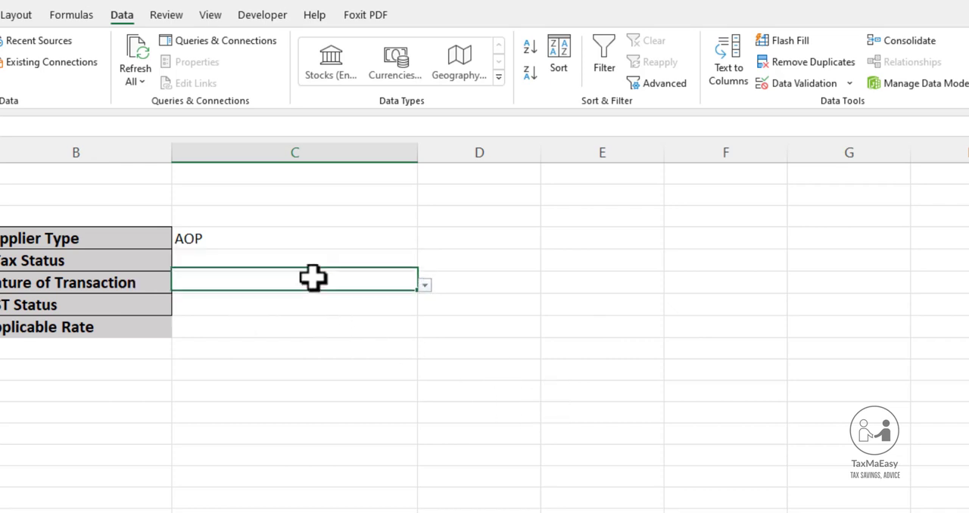
click(425, 285)
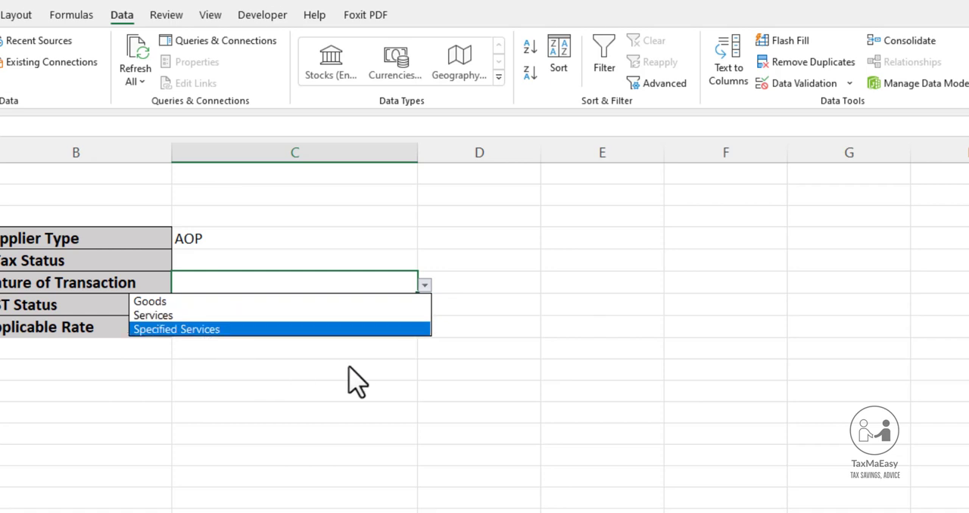
key(Escape)
click(336, 317)
click(401, 306)
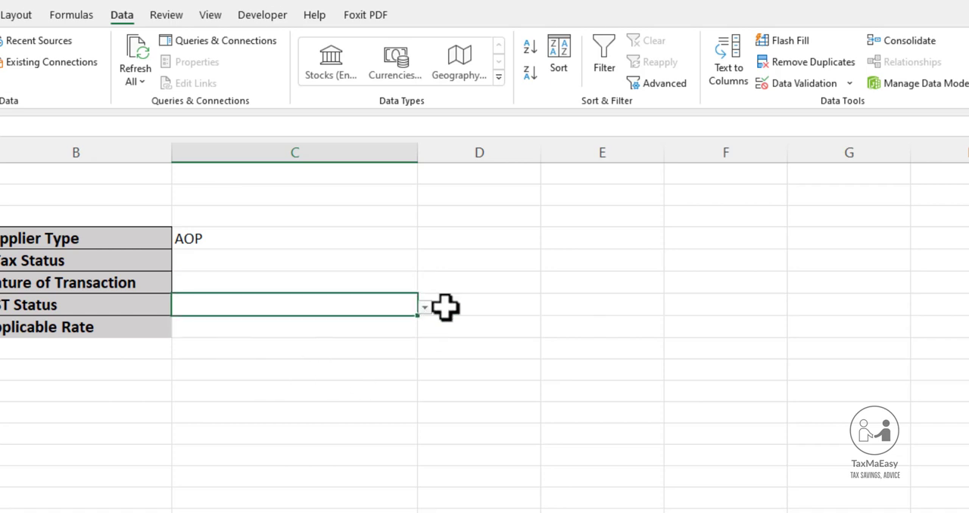
click(425, 308)
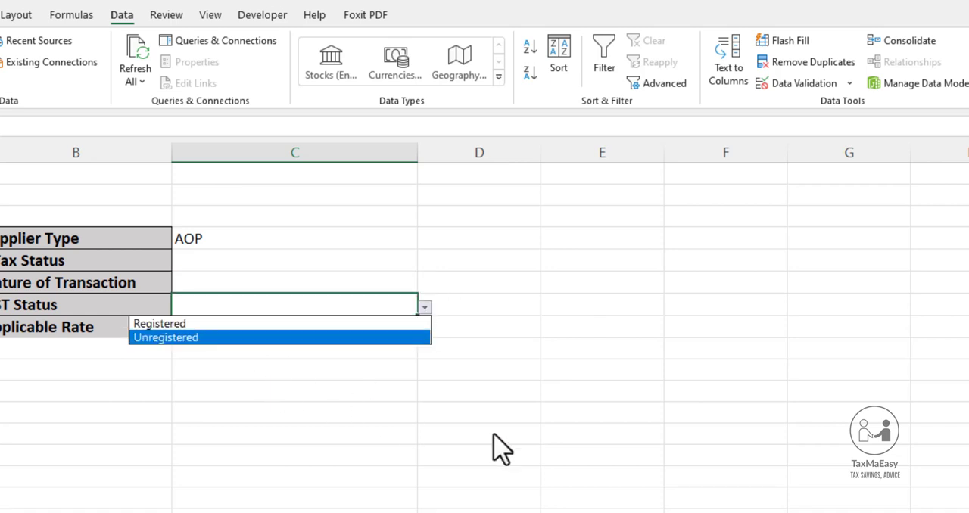
key(Escape)
Fill the Applicable Rate cell C8 with yellow
click(380, 334)
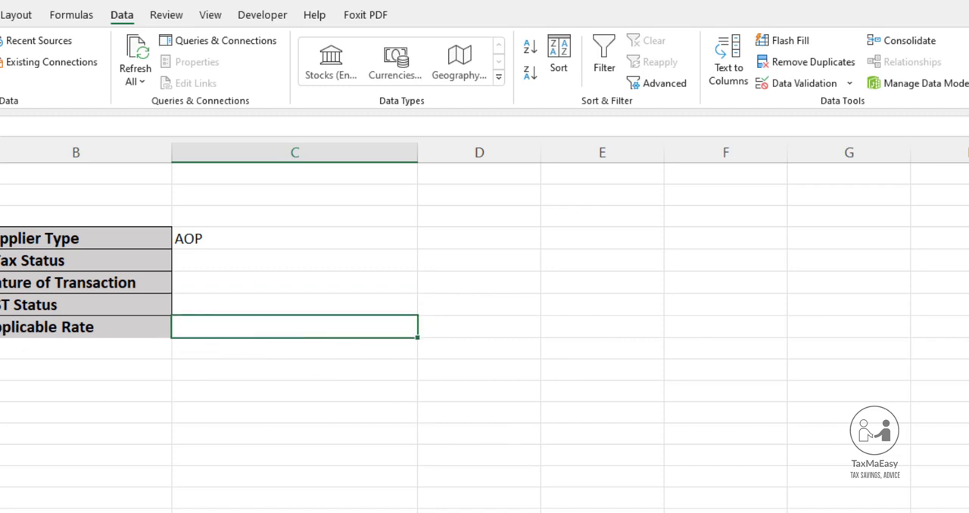
click(0, 15)
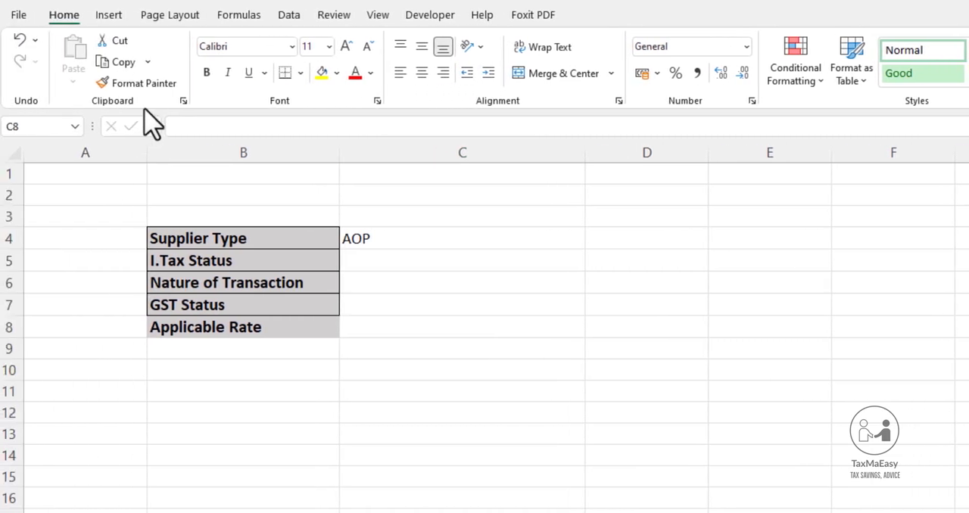
click(327, 73)
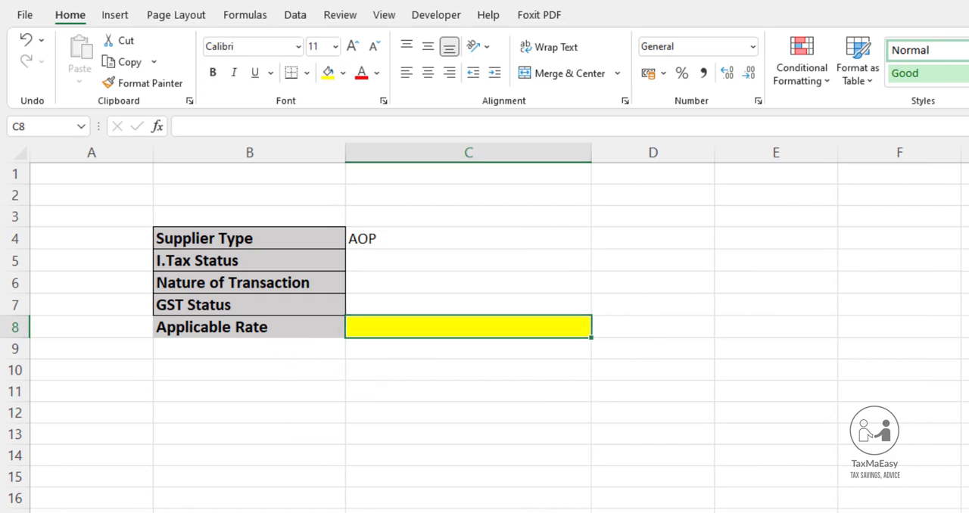
Enter Distributor as a new supplier type in cell A38, below the last AOP row of the rate table sheet
key(ctrl+Page_Up)
scroll(485, 333, down, 5)
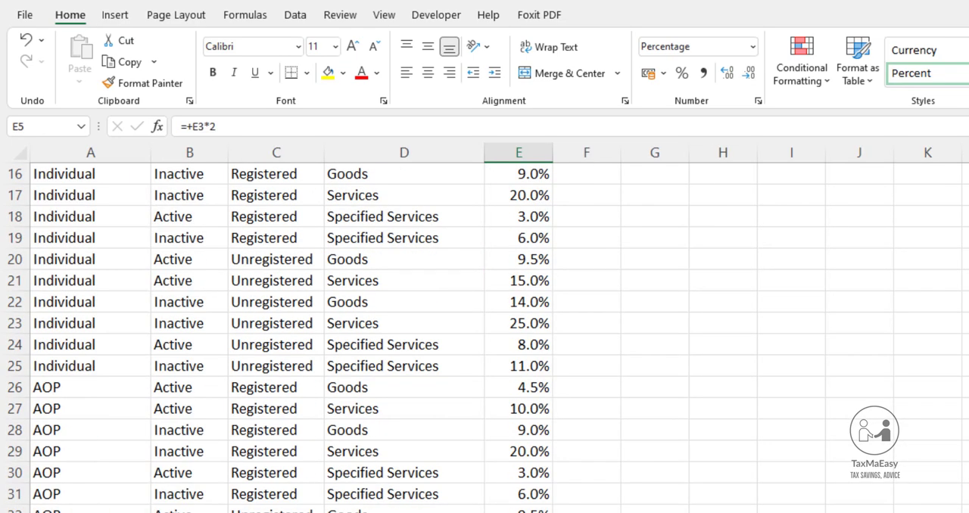
click(91, 512)
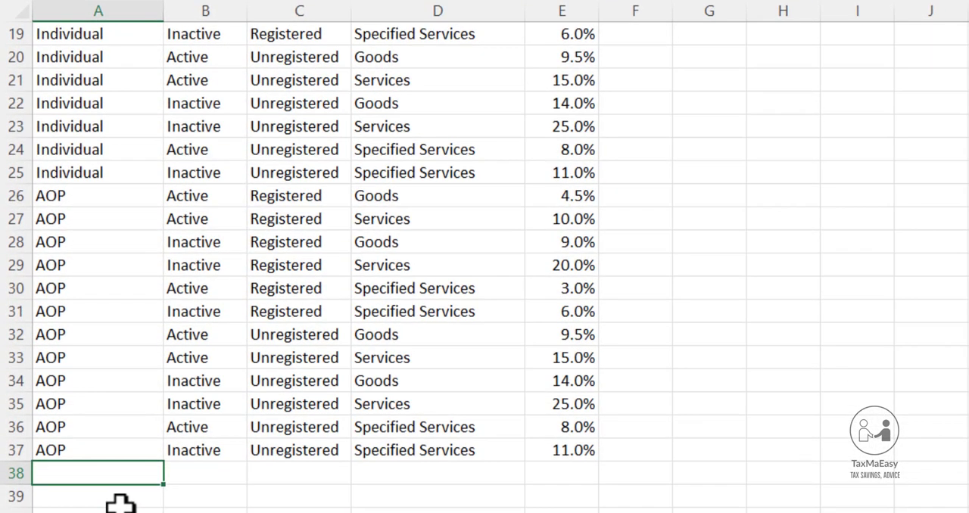
text(Distributor)
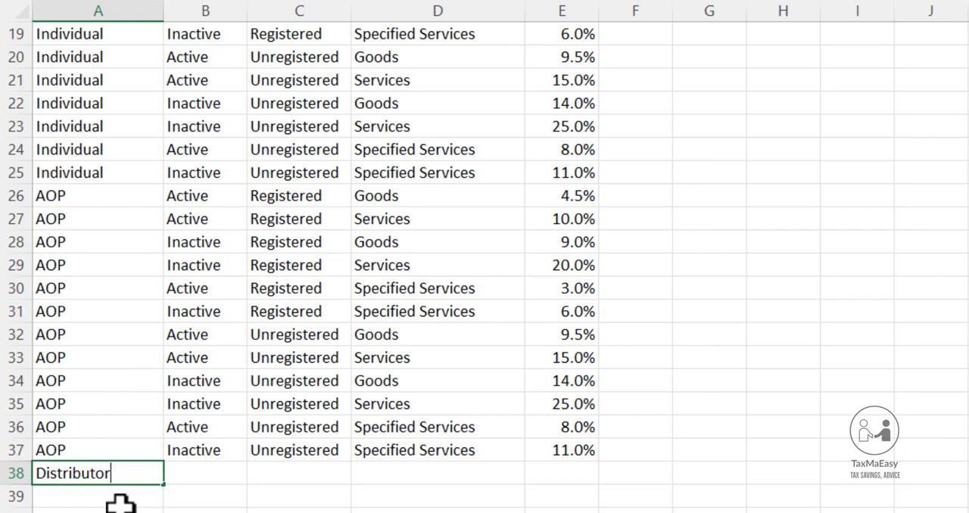
key(Return)
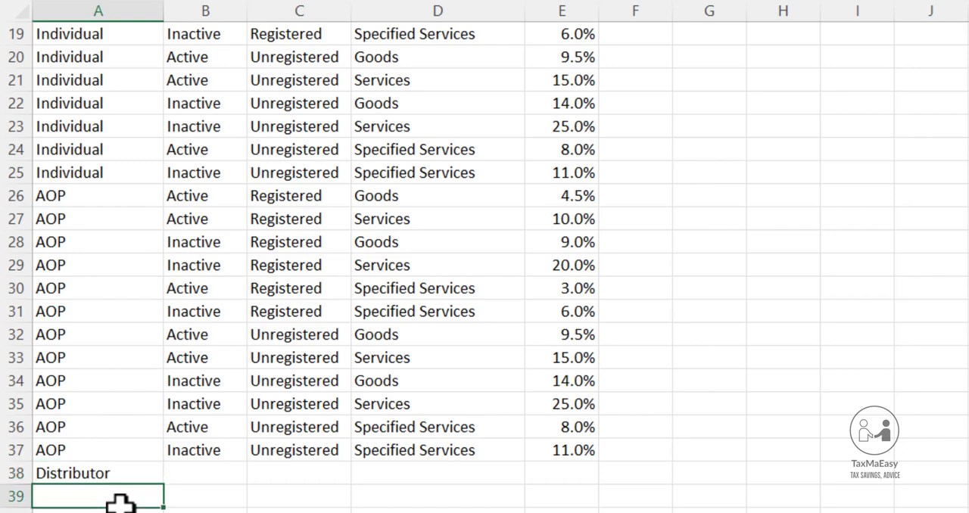
Copy the Active and Inactive statuses from B36:B37 into B38:B39
key(Up)
key(Up)
key(Up)
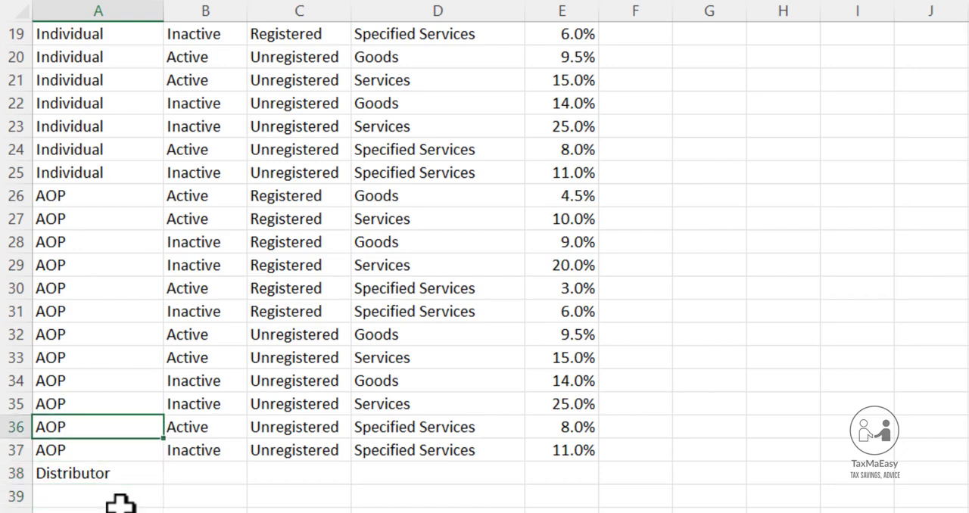
key(Right)
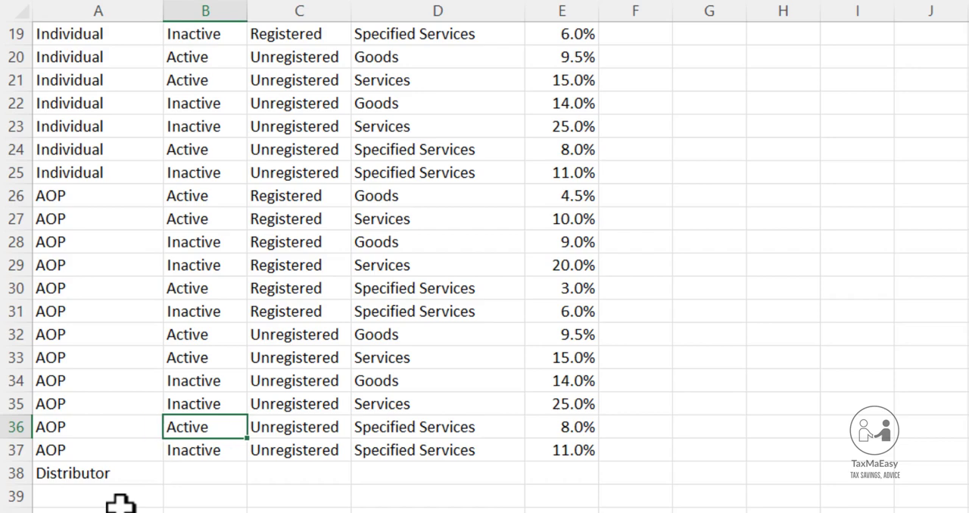
key(shift+Down)
key(ctrl+c)
key(Down)
key(Down)
key(Down)
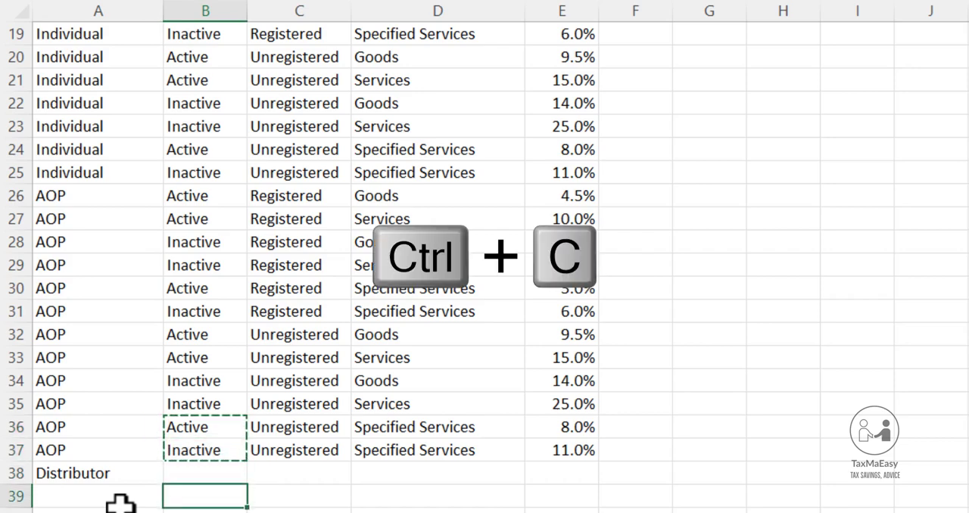
key(Up)
key(Return)
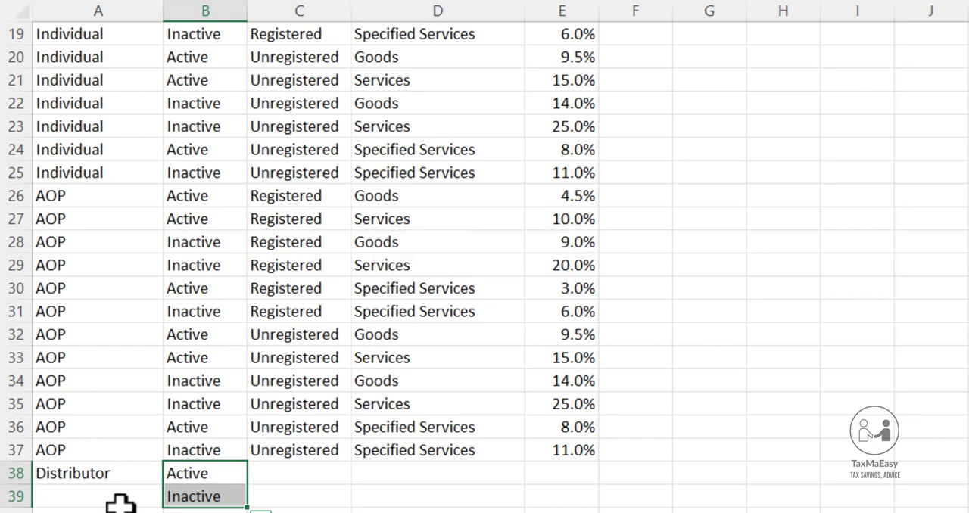
Copy the Registered status from the AOP rows of column C into C38:C39
key(Right)
key(Up)
key(Up)
key(Up)
key(Up)
key(Up)
key(Up)
key(Up)
key(Up)
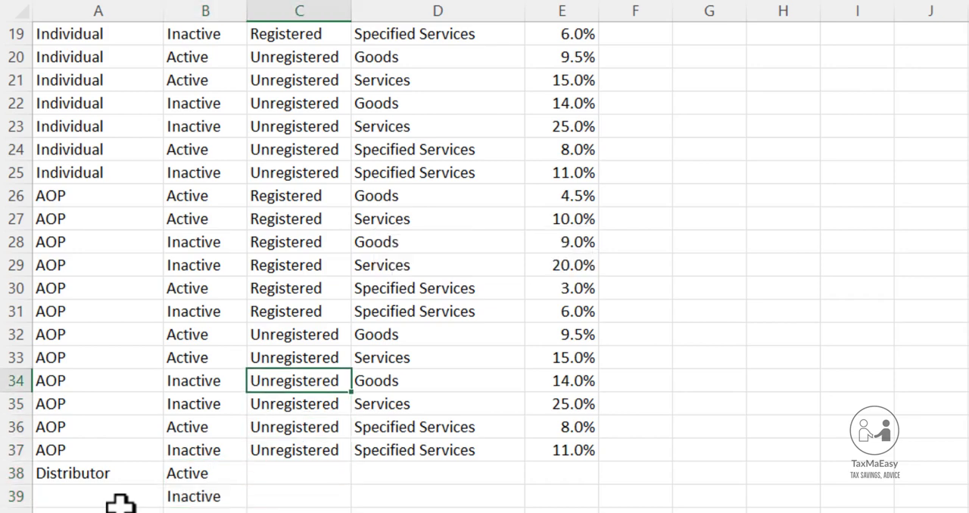
key(ctrl+c)
key(Down)
key(Down)
key(Down)
key(Down)
key(Down)
key(Down)
key(Down)
key(Down)
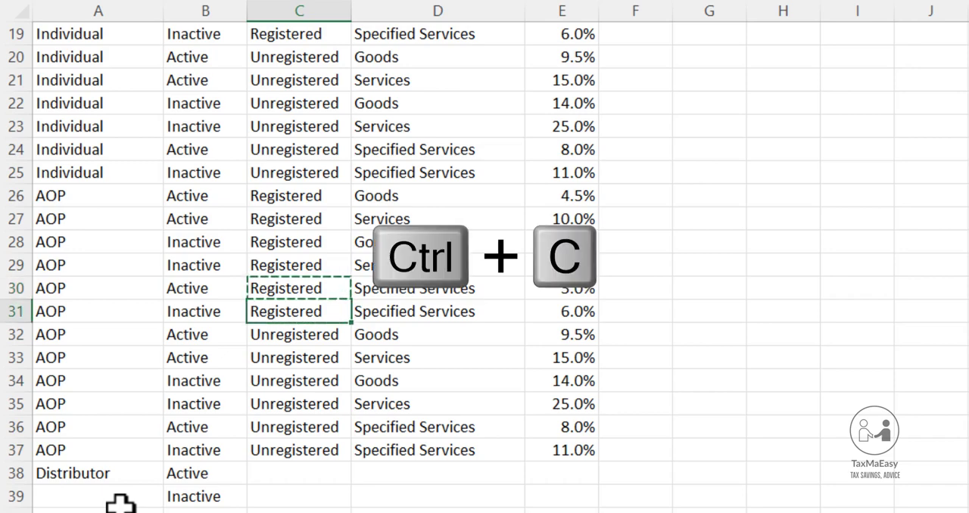
key(shift+Down)
key(Return)
Fill the supplier type Distributor down from A38 to A39
key(Left)
key(Left)
key(shift+Down)
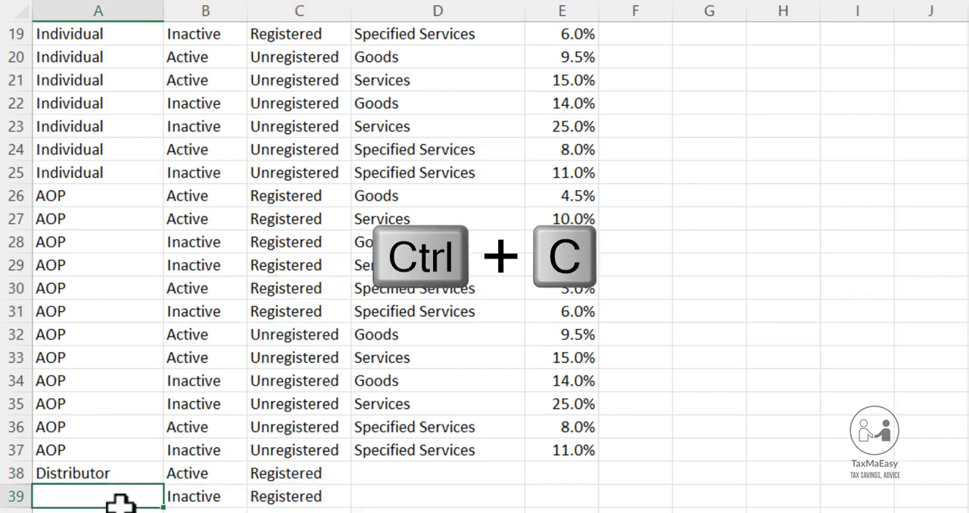
key(ctrl+d)
Enter Goods as the nature of supply in D38 and D39 for the two Distributor rows
key(Right)
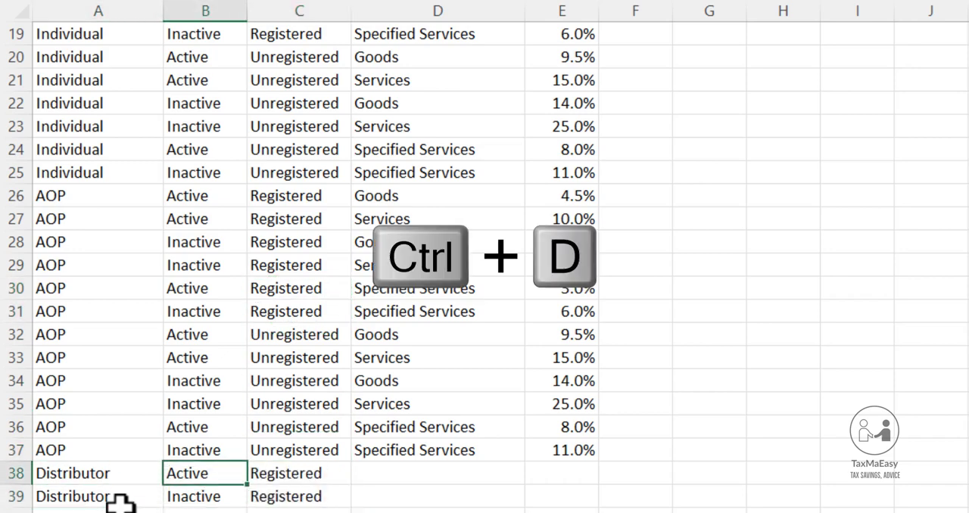
key(Right)
key(Right)
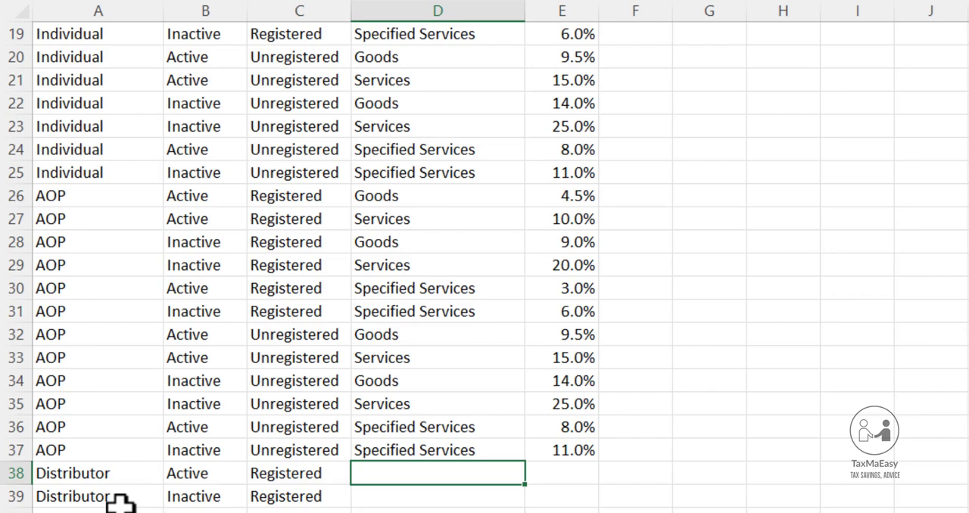
text(Goods)
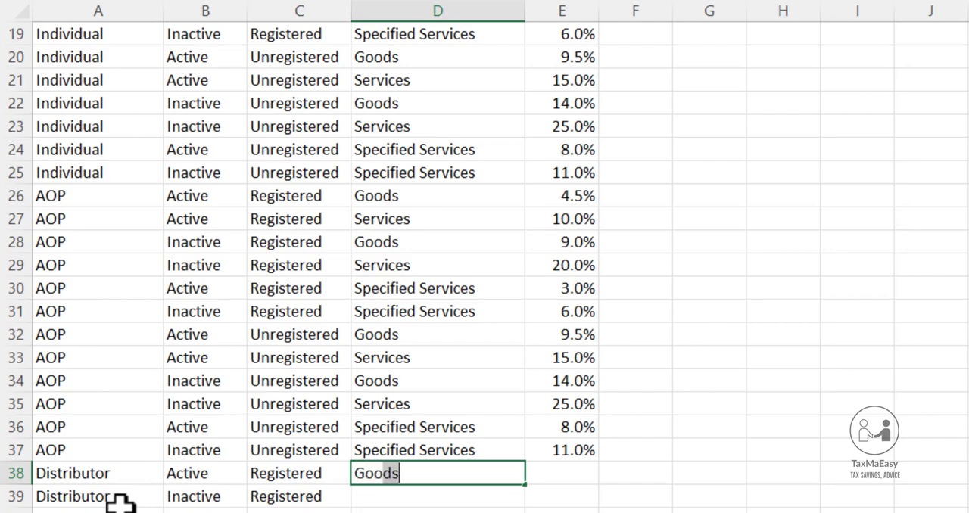
key(Return)
text(g)
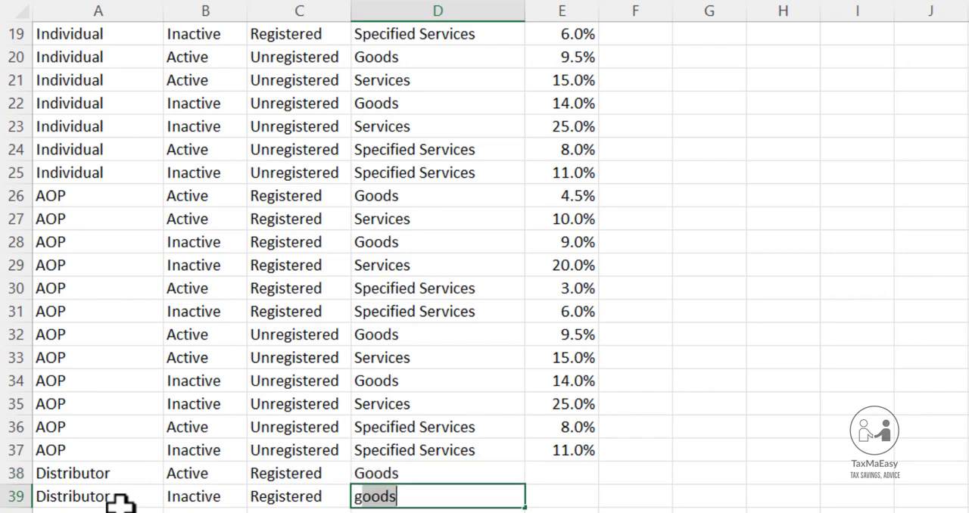
key(Return)
Enter a rate of 0.25% in E38 for the active registered Distributor
key(Up)
key(Up)
key(Right)
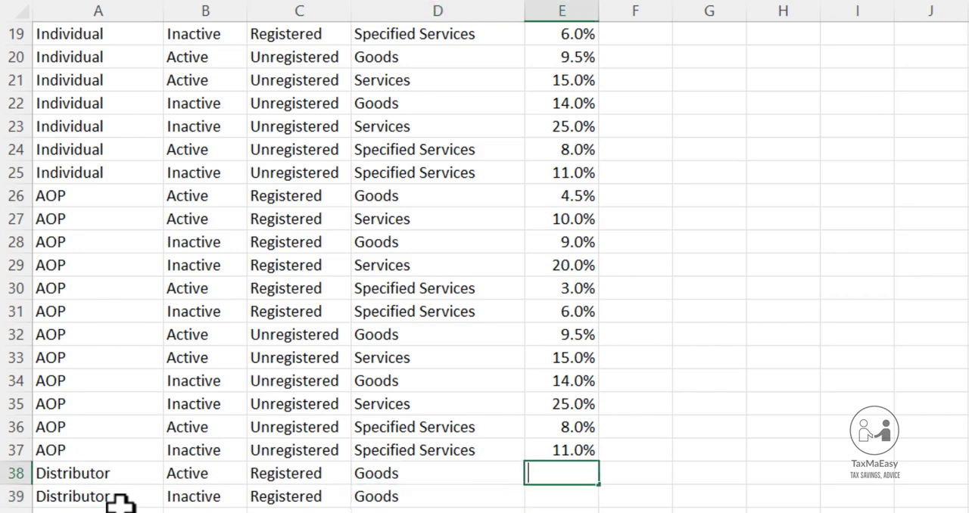
text(0.25)
text(%)
key(Return)
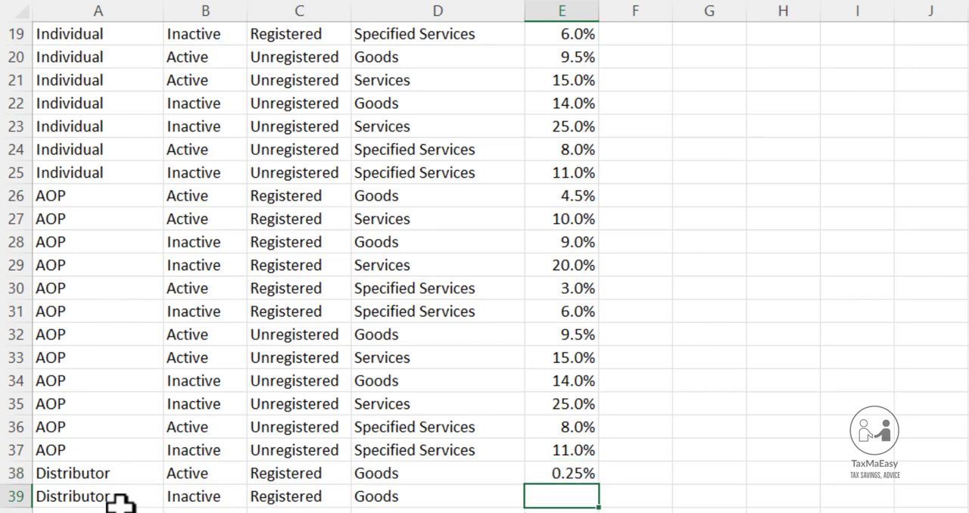
Calculate the inactive Distributor rate in E39 with the formula +E38*2 and show it with two decimals
text(+)
key(Up)
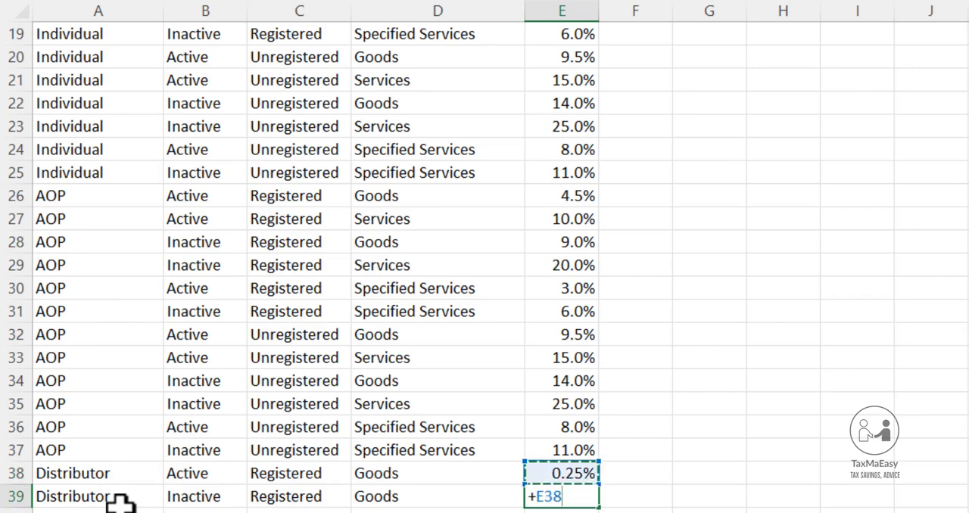
text(*2)
key(ctrl+Return)
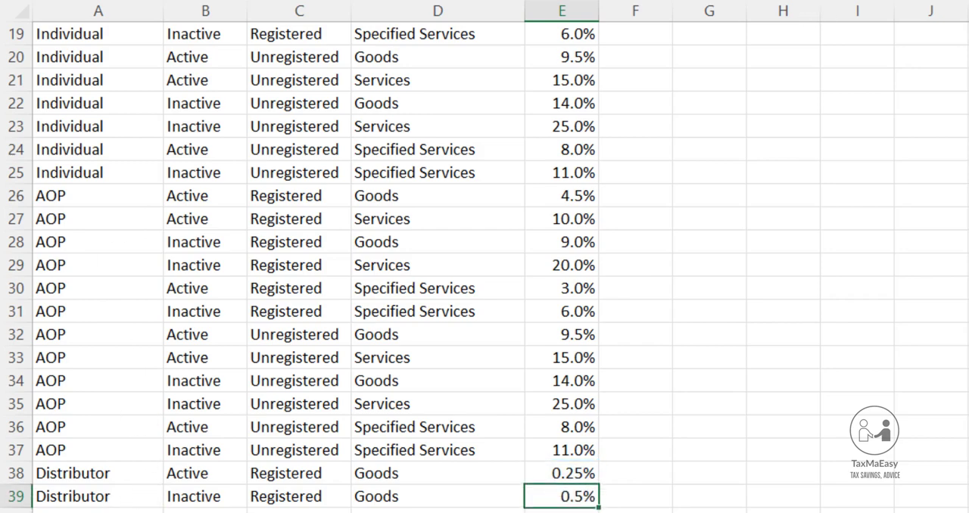
click(117, 477)
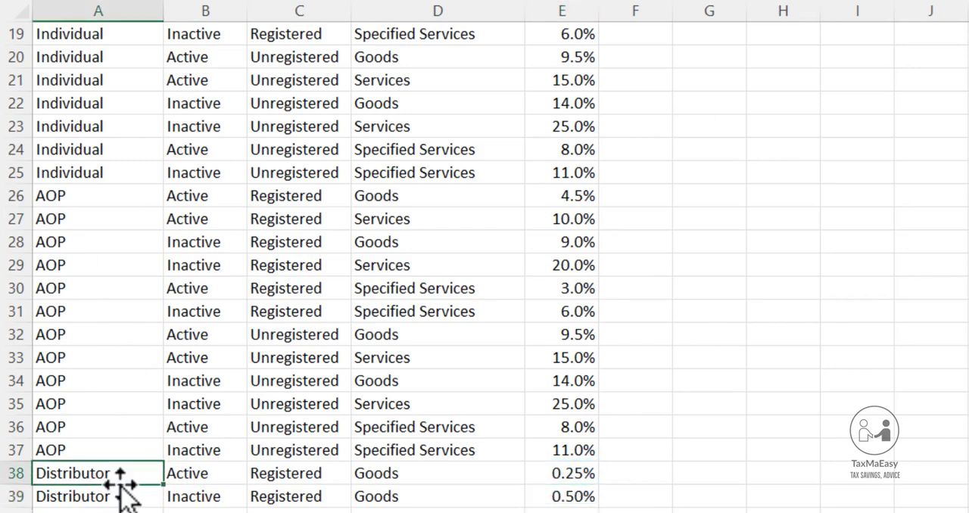
key(shift+Down)
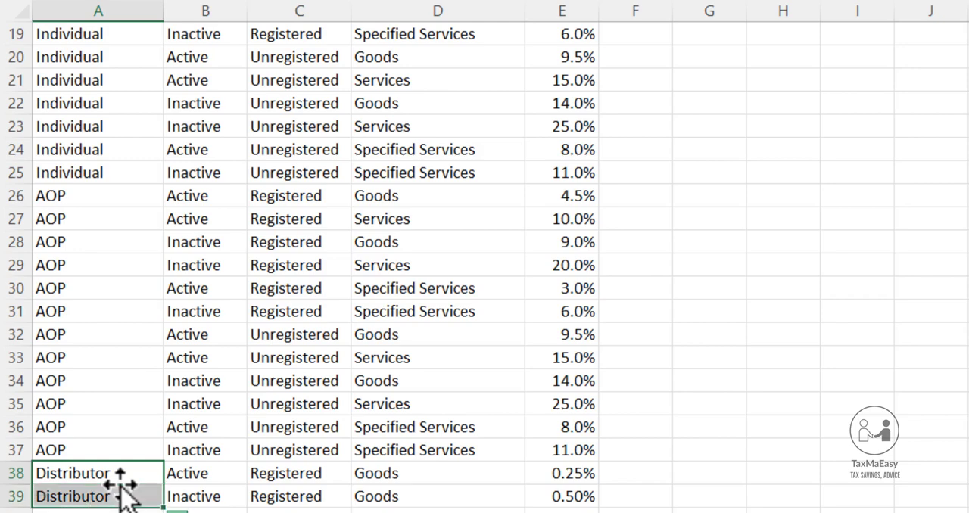
key(shift+Right)
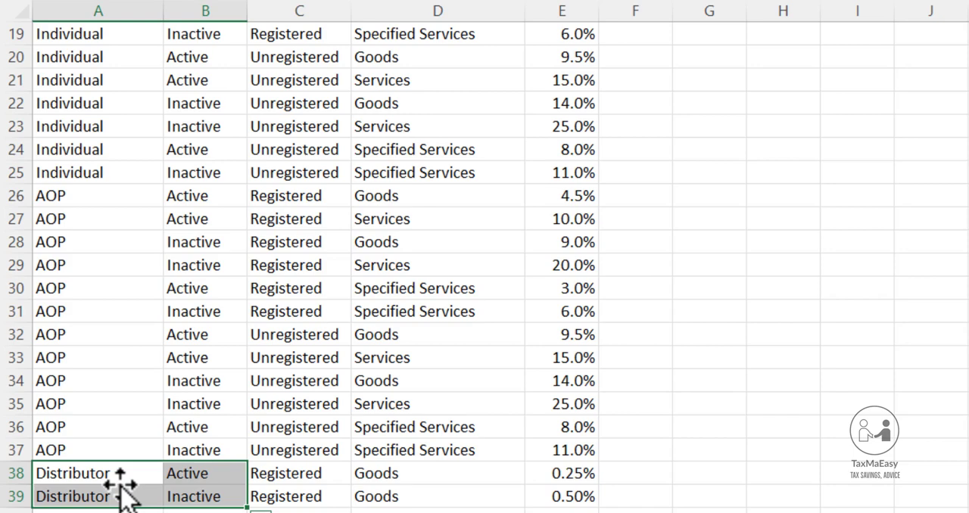
key(ctrl+c)
key(Down)
key(shift+Right)
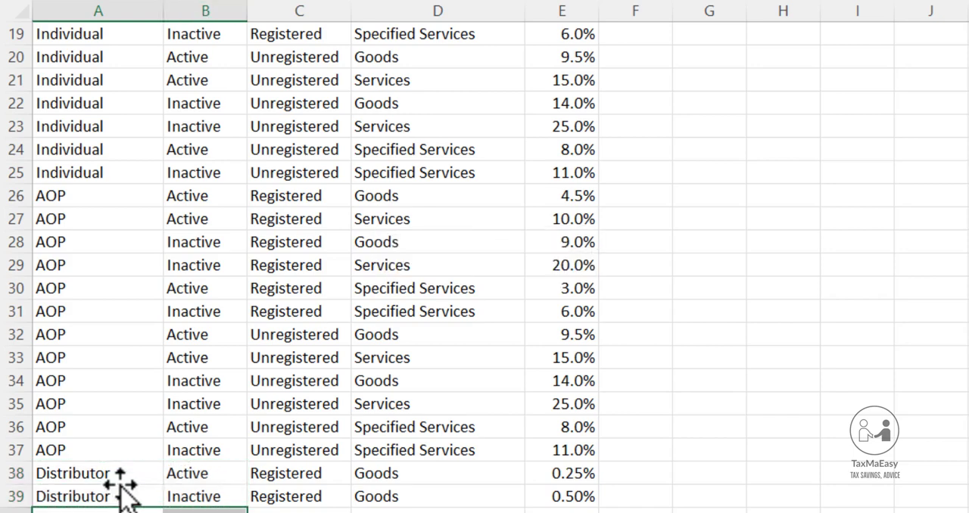
key(Up)
key(Down)
key(shift+Down)
key(shift+Right)
key(Delete)
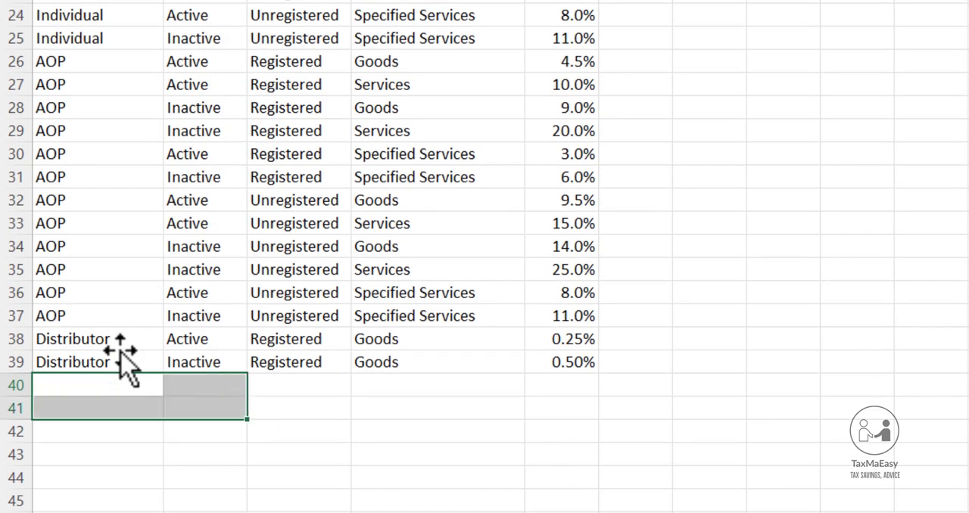
key(Right)
key(Right)
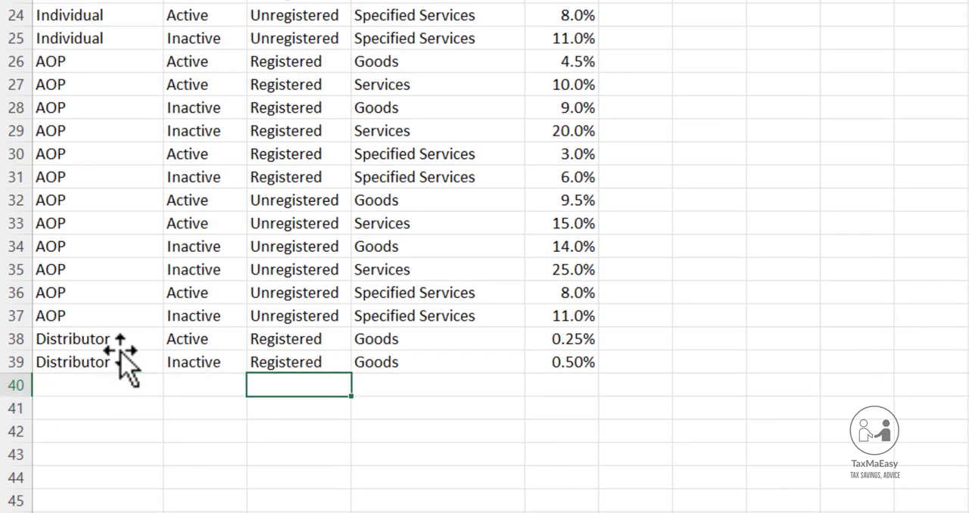
Copy the supplier type Distributor from A39 into A40:A41
key(Left)
key(Left)
key(Up)
key(ctrl+c)
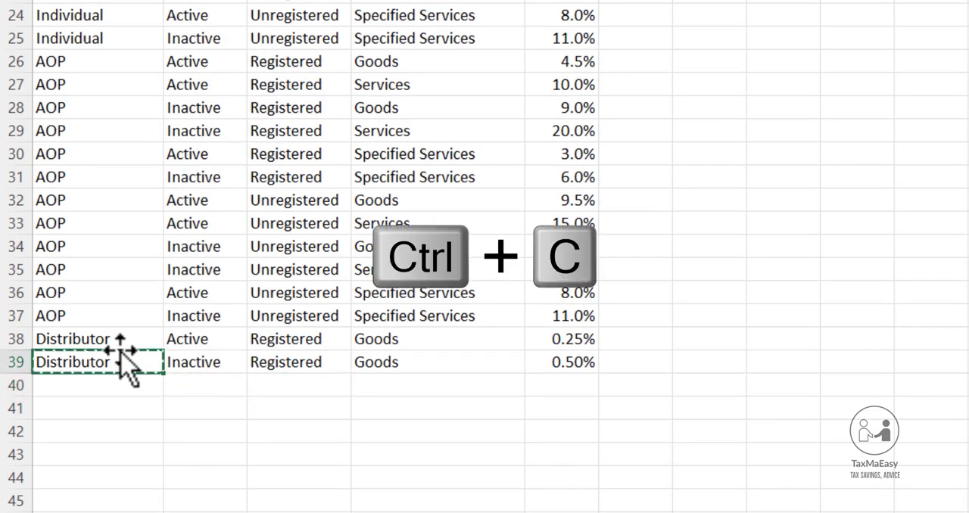
key(Down)
key(shift+Down)
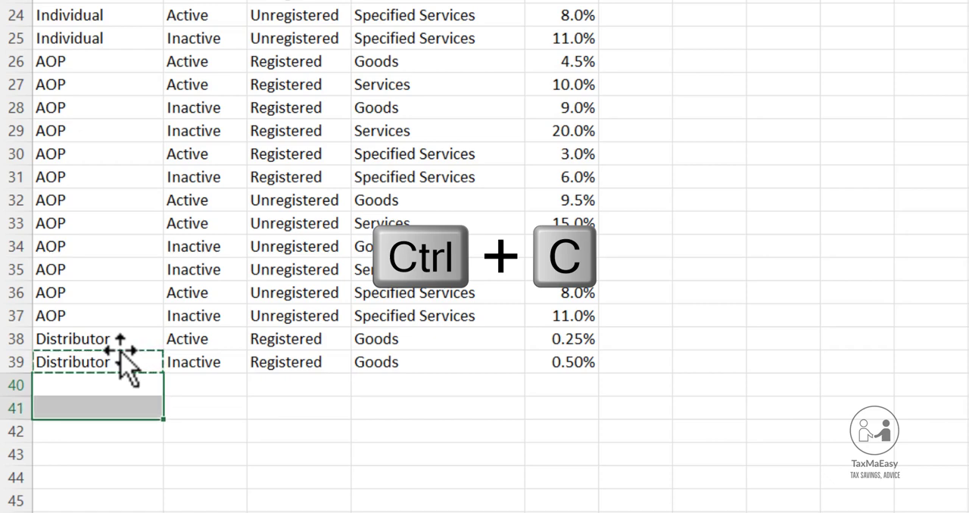
key(Return)
Copy the Active and Inactive statuses from B38:B39 into B40:B41
key(Right)
key(Up)
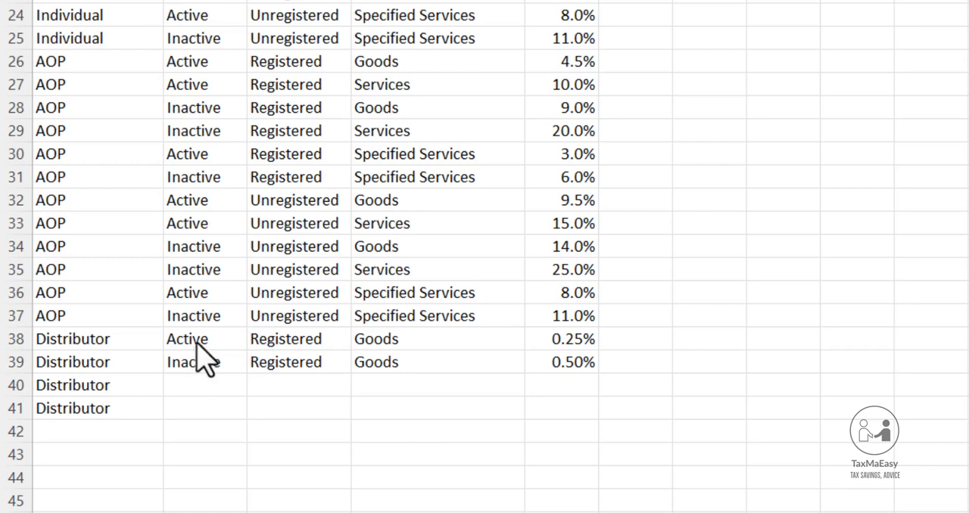
key(Up)
key(shift+Down)
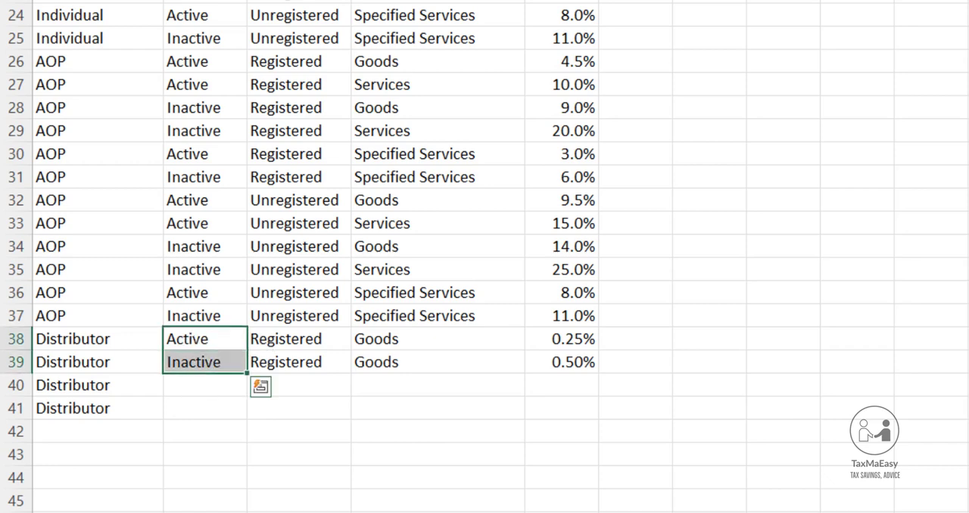
key(ctrl+q)
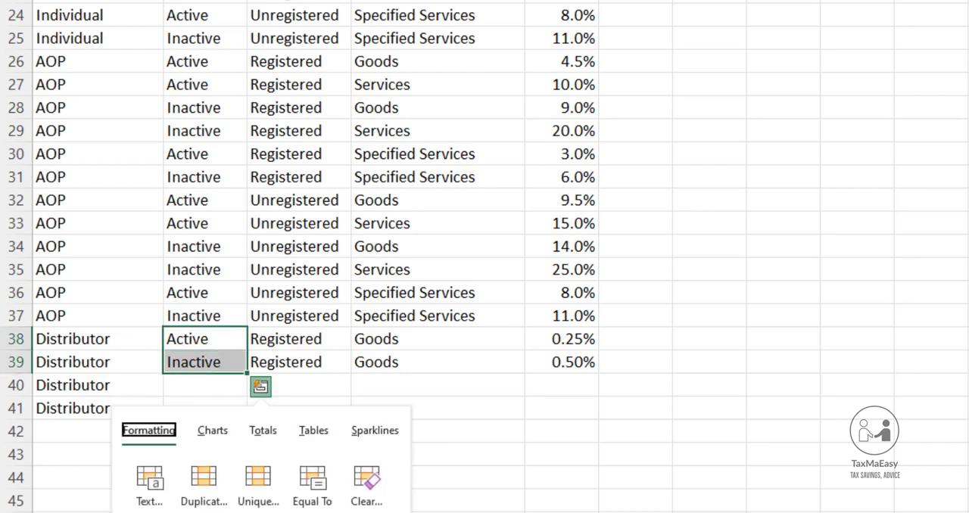
key(Escape)
key(ctrl+c)
key(Down)
key(Down)
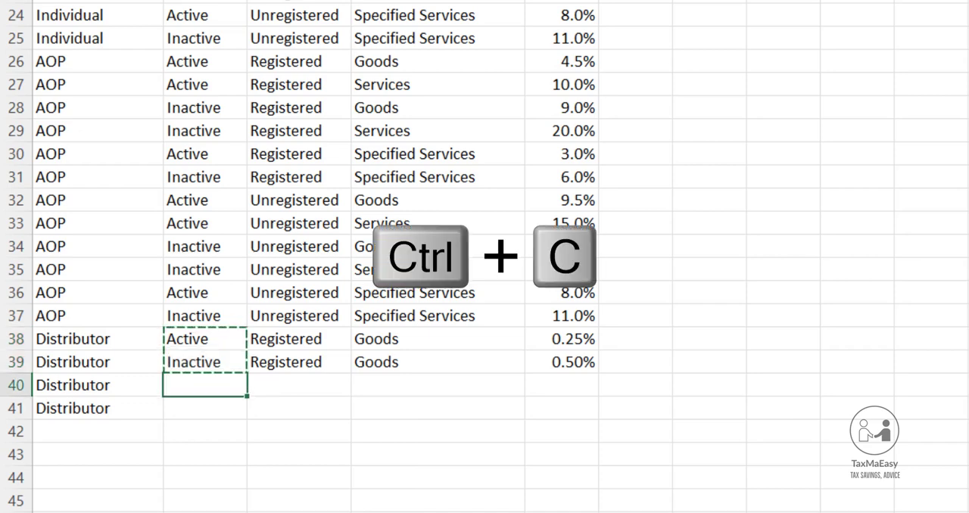
key(ctrl+v)
Enter Unregistered in C40 and C41 for the two new Distributor rows
key(Right)
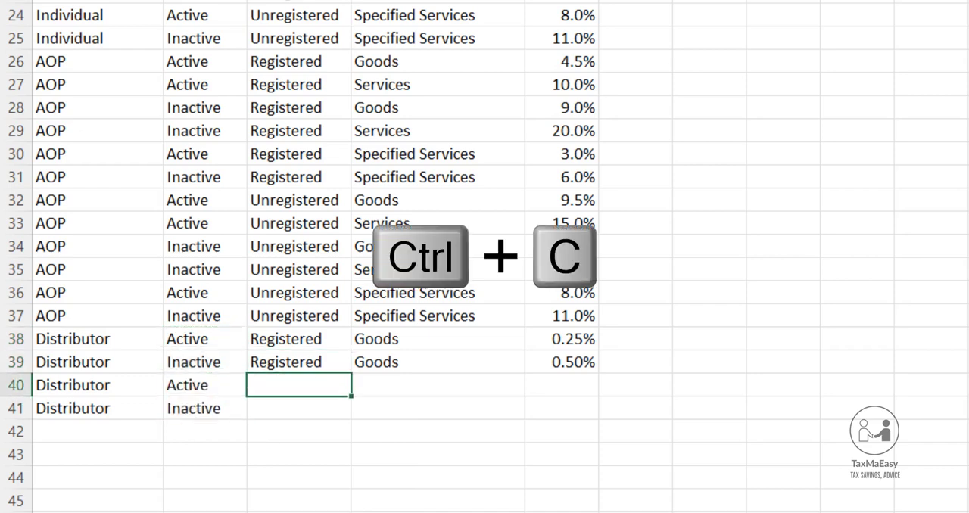
text(ureg)
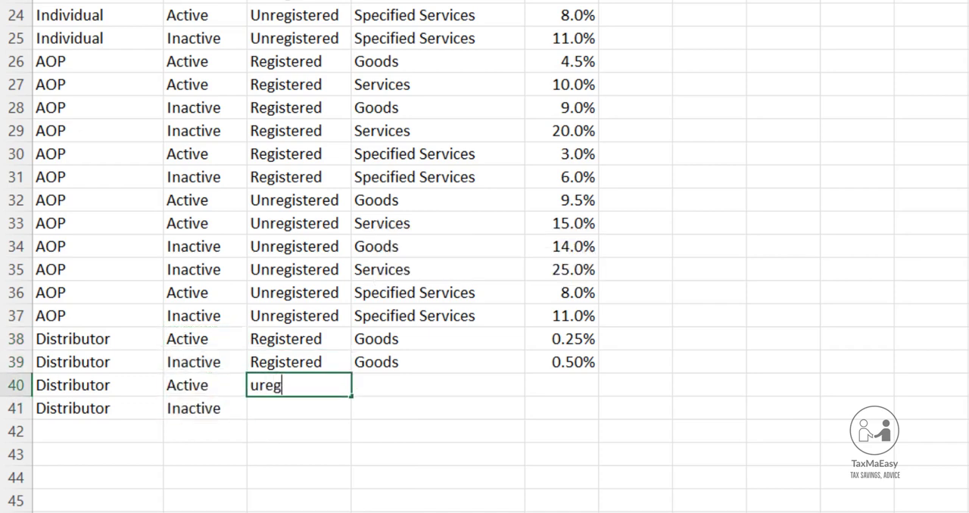
key(BackSpace)
key(BackSpace)
key(BackSpace)
text(n)
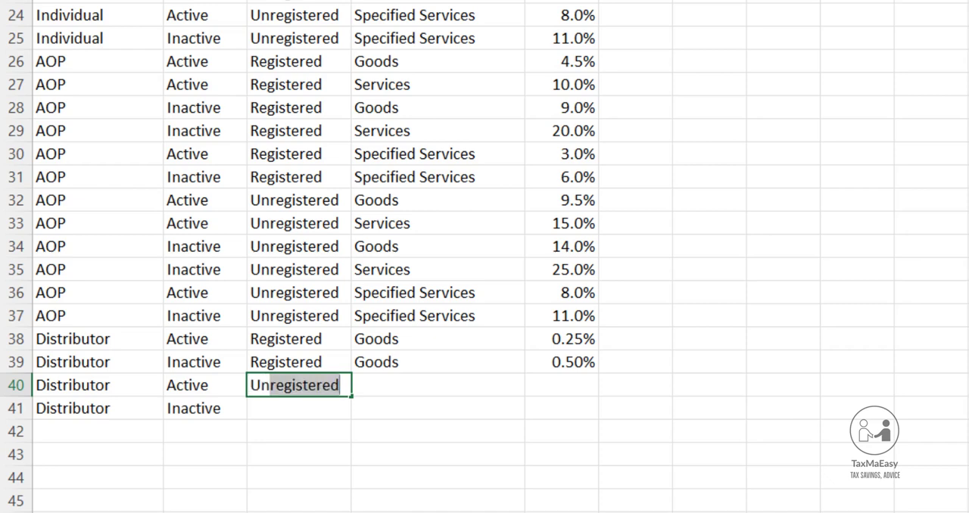
key(Return)
text(u)
key(Return)
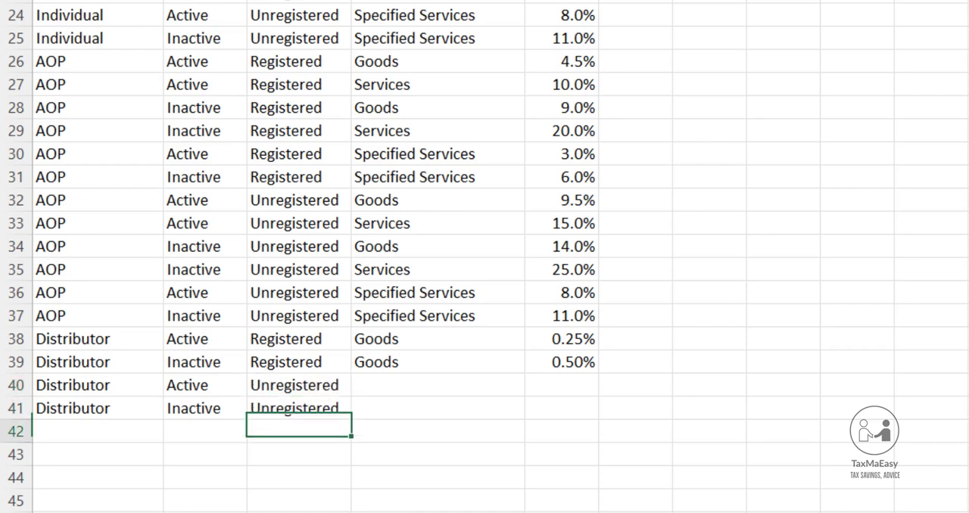
Copy Goods from D39 into D40:D41
key(Up)
key(Up)
key(Right)
key(Up)
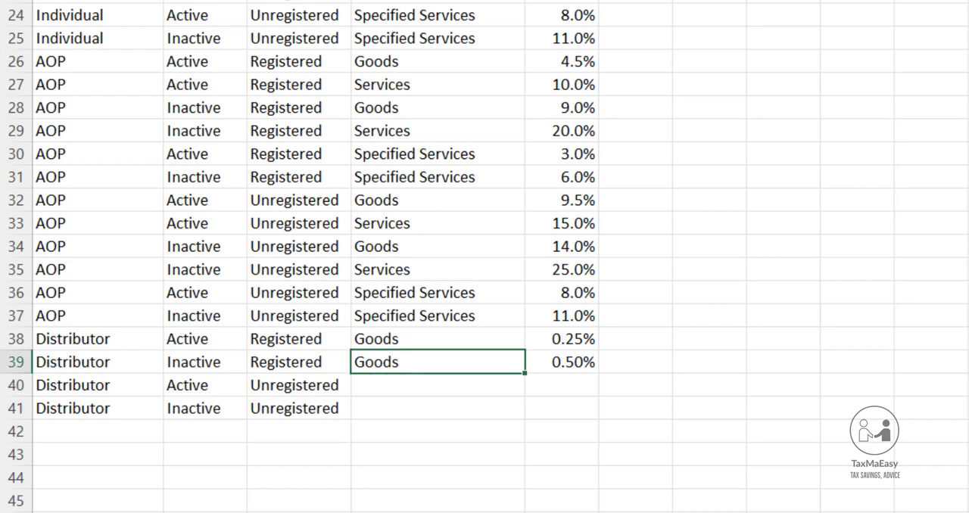
key(ctrl+c)
key(Down)
key(shift+Down)
key(ctrl+v)
key(shift+Up)
Calculate the active unregistered Distributor rate in E40 with a formula that adds 5% to E38
key(Left)
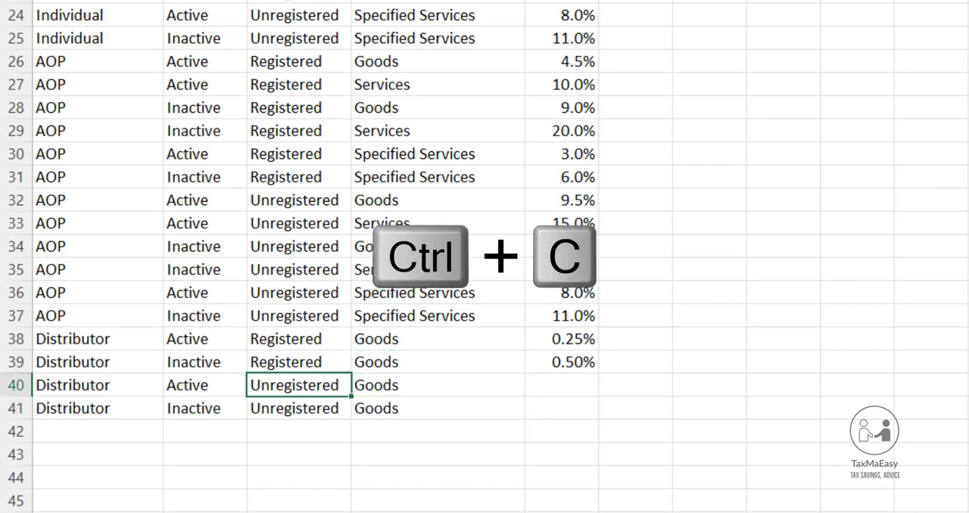
key(Right)
key(Right)
key(Left)
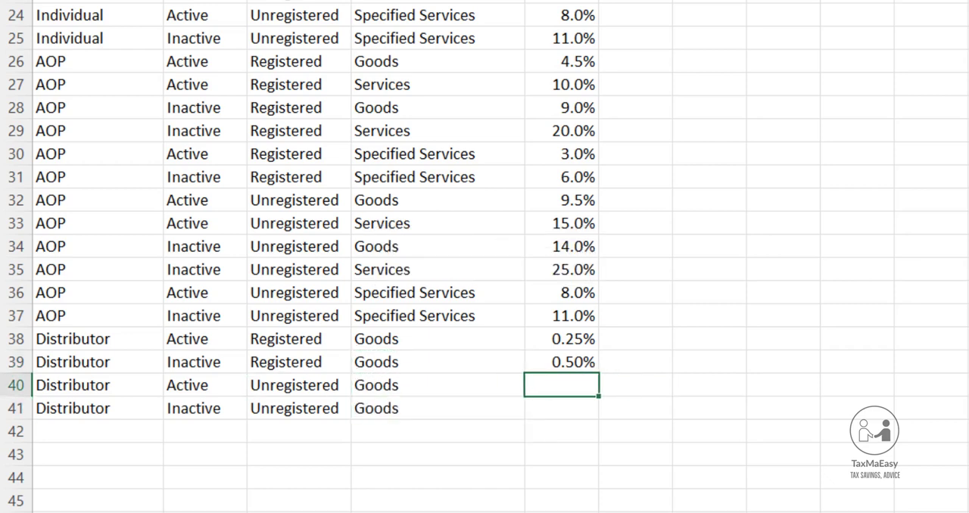
text(+)
key(Up)
key(Up)
text(+0.)
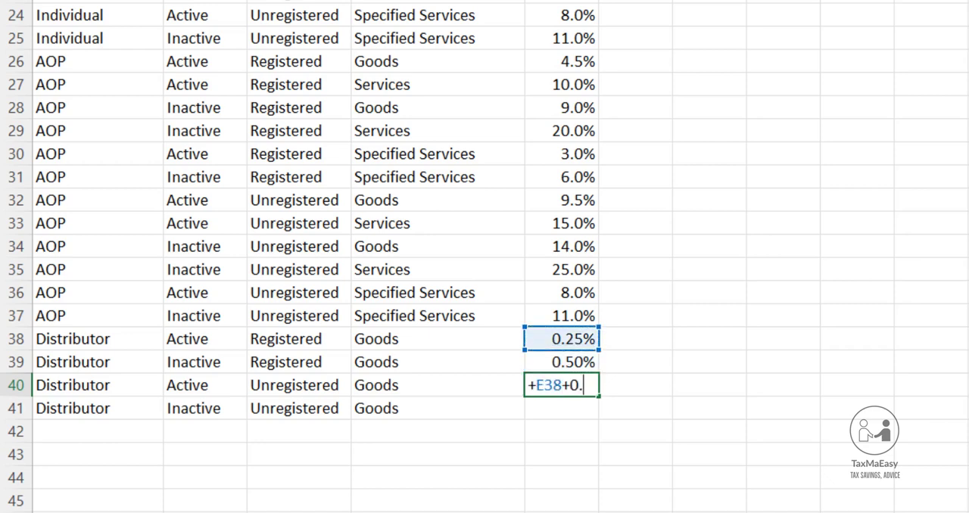
key(BackSpace)
key(BackSpace)
text(500%)
key(Return)
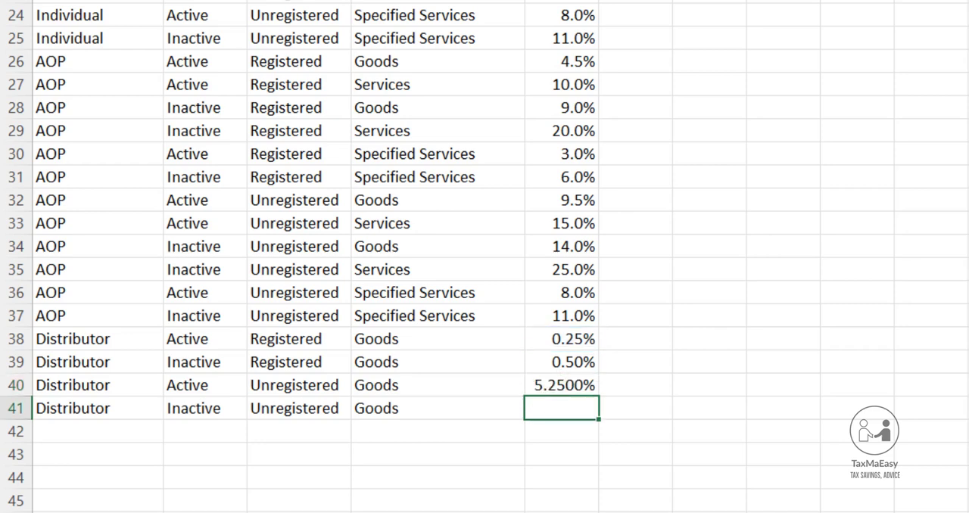
Copy the rate formula from E40 into E41 for the inactive unregistered Distributor
key(Up)
key(Down)
key(Up)
key(ctrl+c)
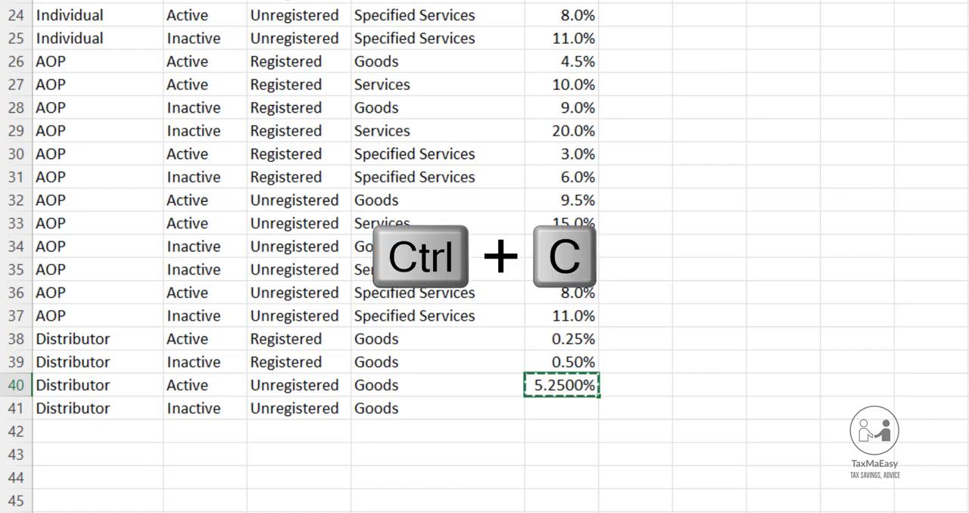
key(Down)
key(ctrl+v)
Reduce the displayed precision of the rates in E40:E41 to two decimal places
key(Up)
key(shift+Down)
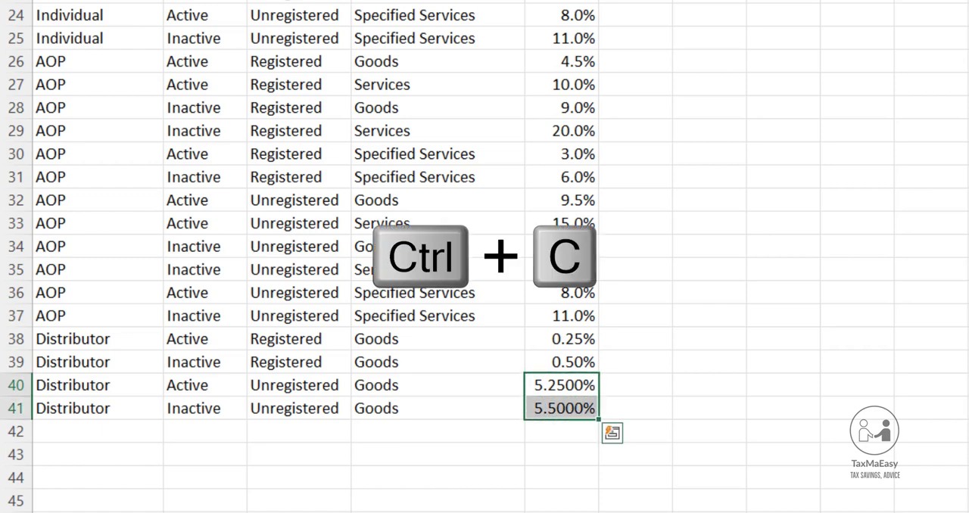
key(alt+h)
key(9)
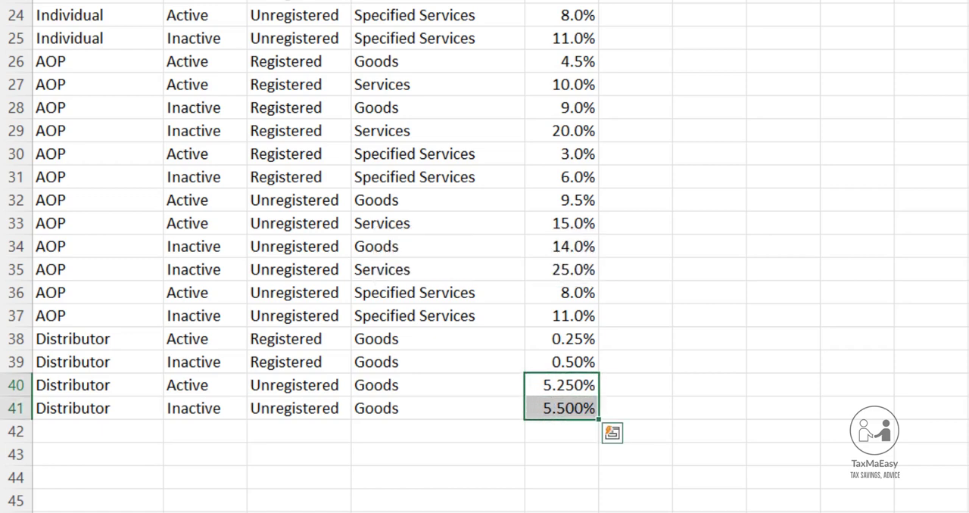
key(alt+h)
key(9)
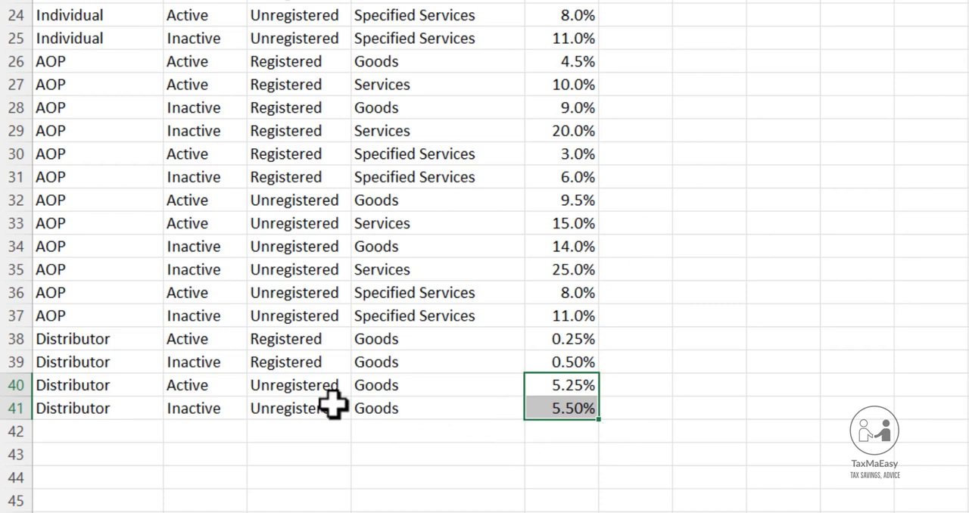
Select the entire row 39 of the inactive registered Distributor
click(7, 362)
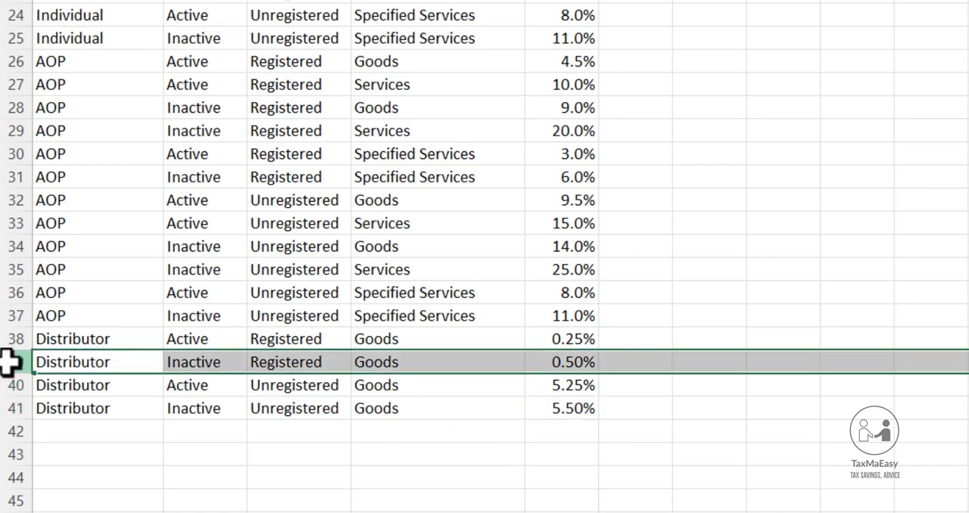
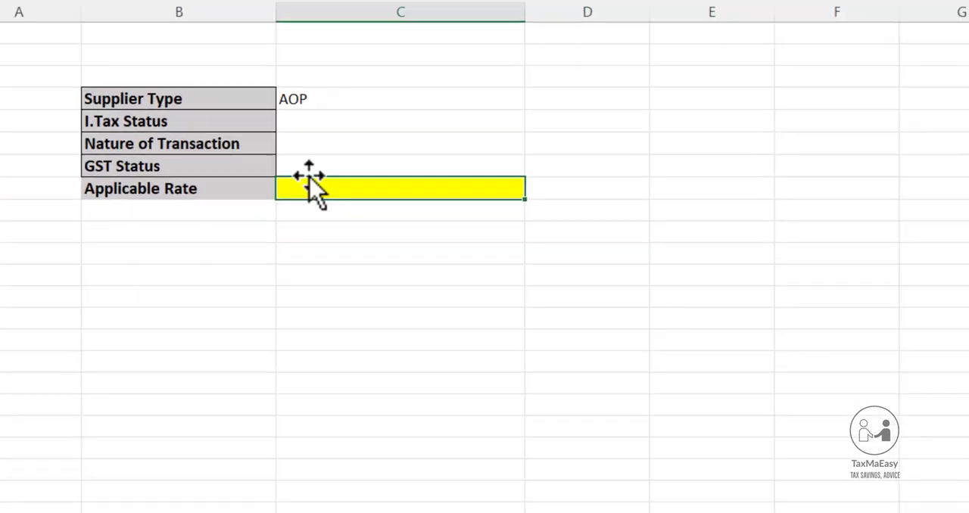
Add Distributor to the source list of the Supplier Type drop-down validation in C4
click(338, 99)
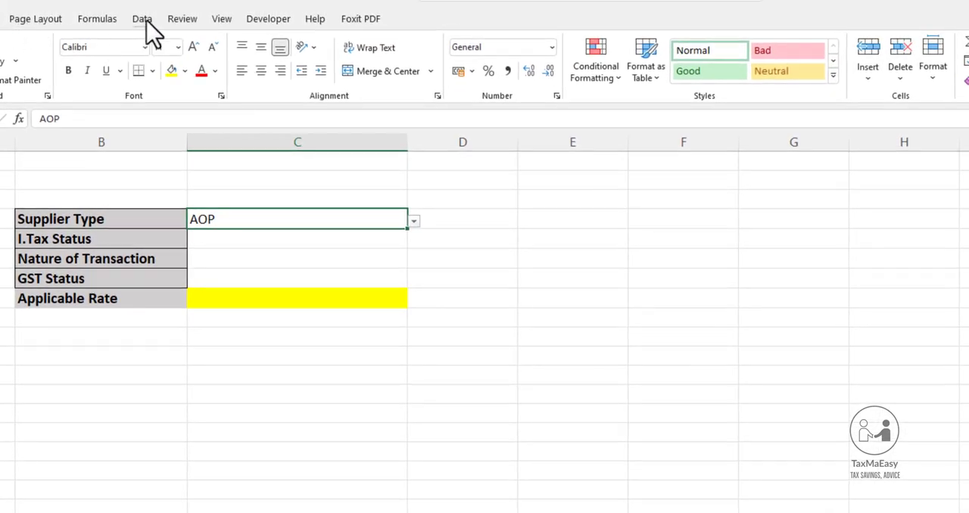
click(144, 20)
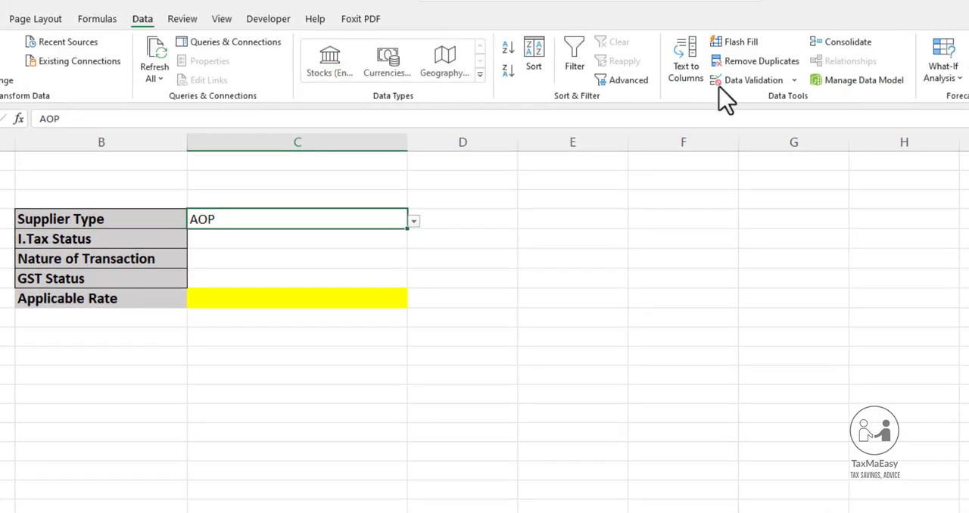
click(794, 81)
click(768, 99)
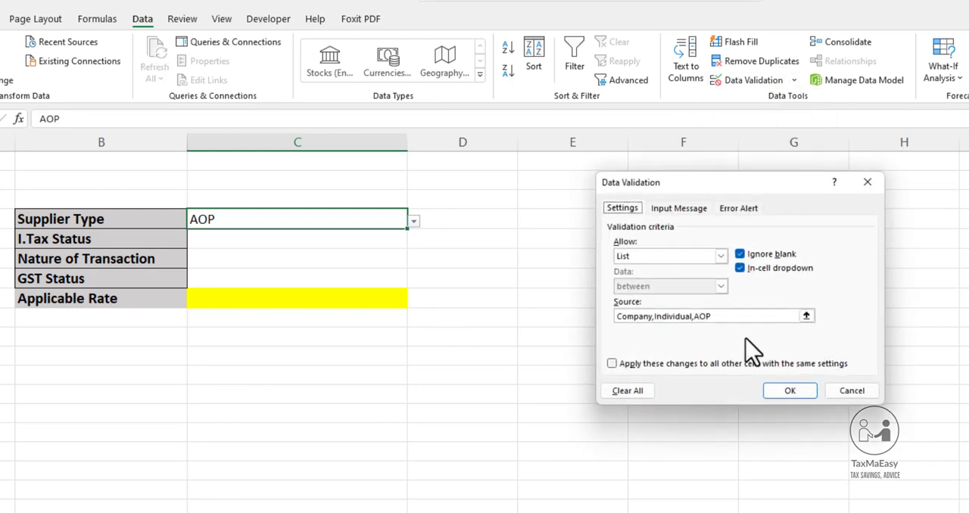
click(740, 318)
text(,Dis)
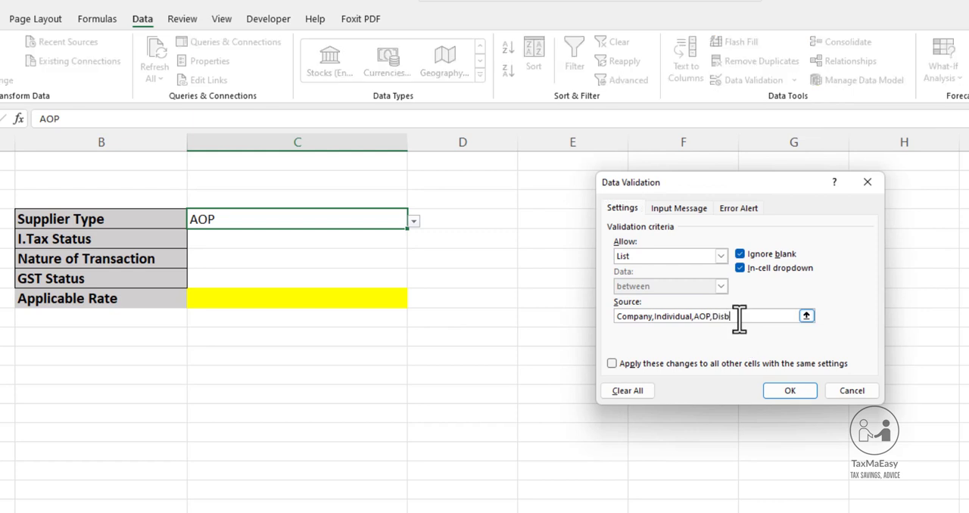
text(tributor)
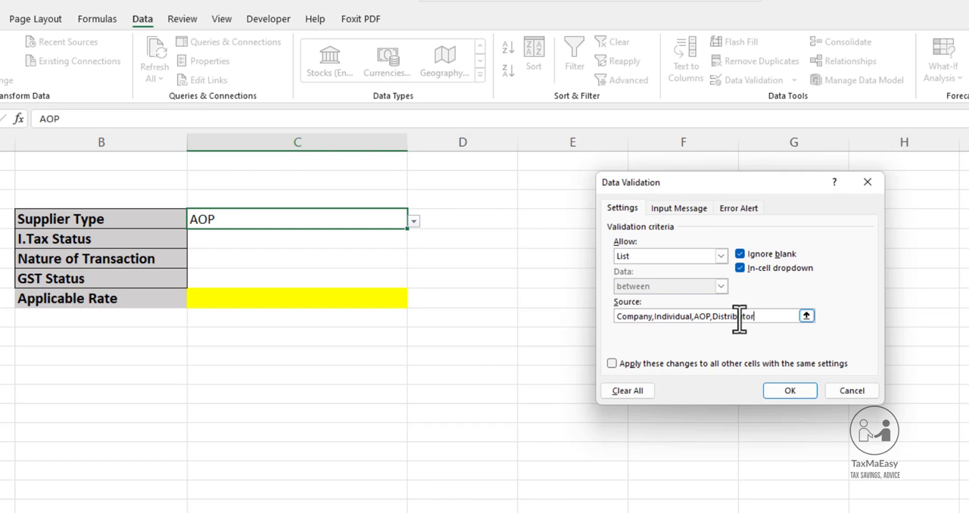
click(787, 392)
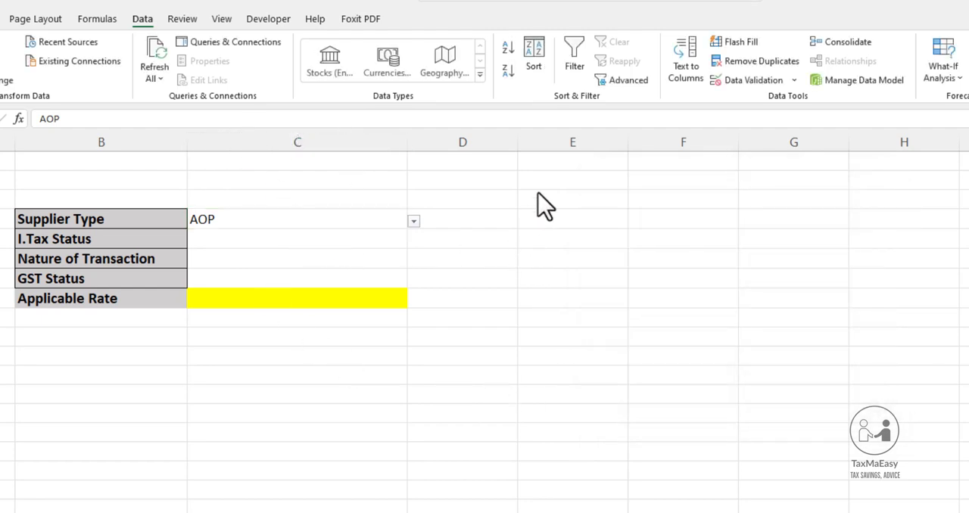
Enter the labels Index in E2 and Match in E3 beside the calculator
click(579, 182)
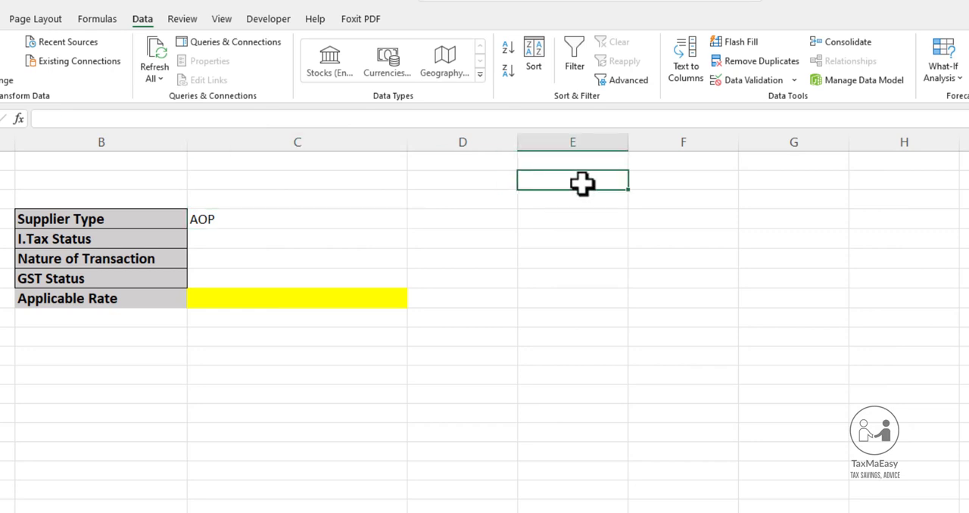
text(Indes)
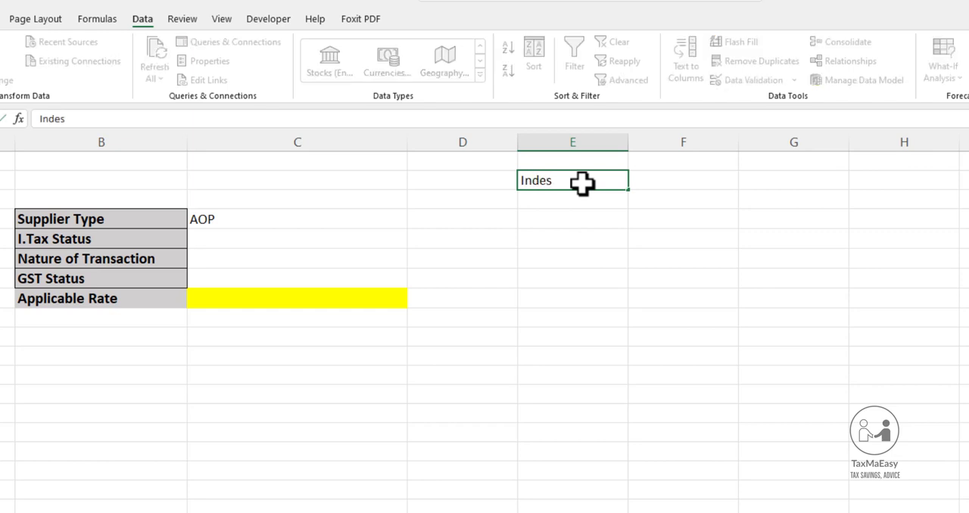
key(BackSpace)
text(x)
key(Return)
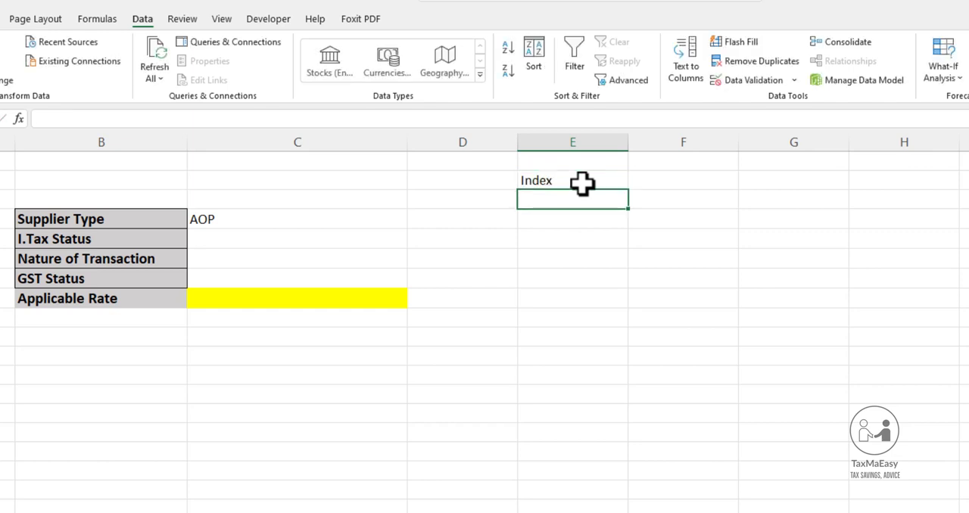
text(Match)
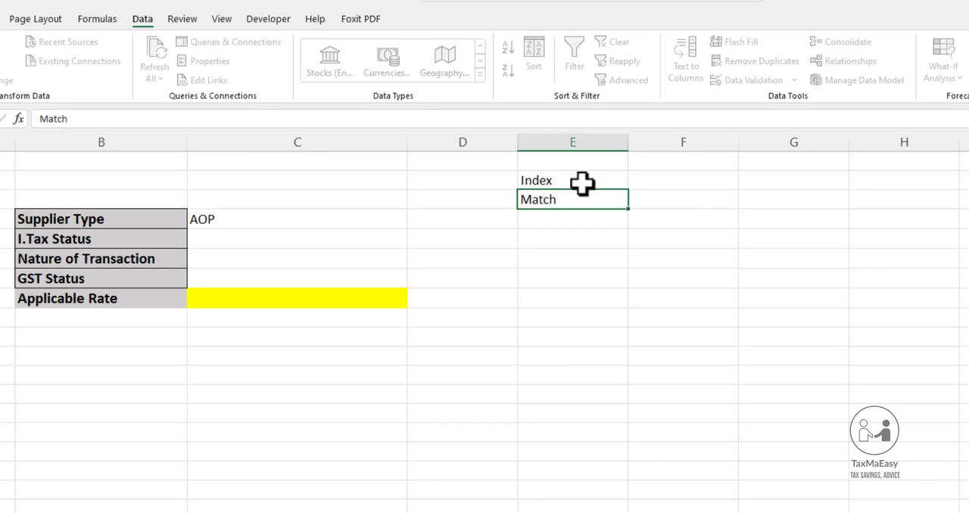
key(Return)
Begin an INDEX formula in F2 using the applicable rates in E2:E41 of the Tax Rates sheet as its array
key(Up)
key(Up)
key(Right)
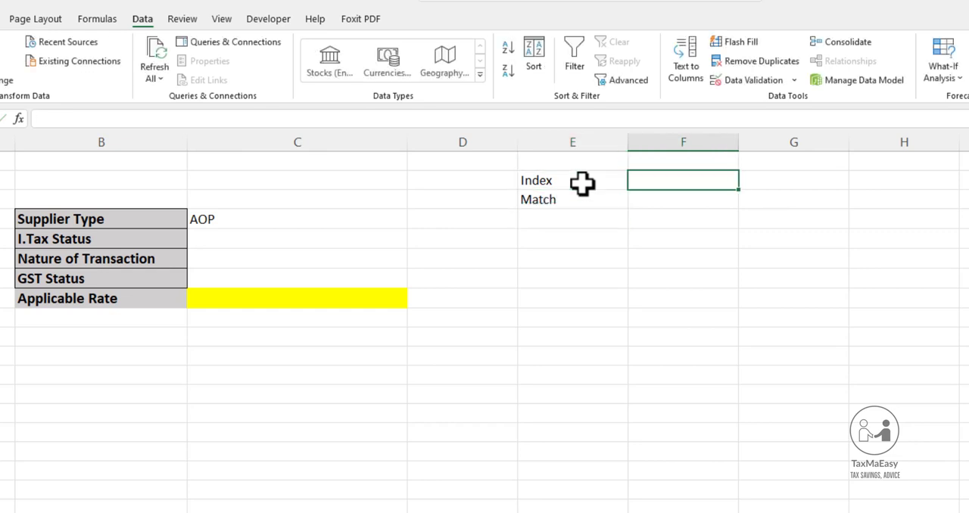
key(Left)
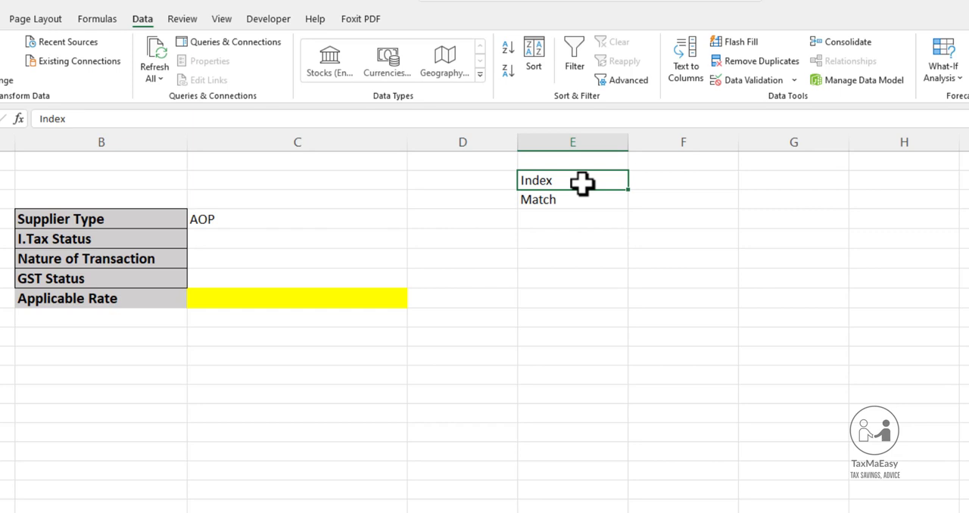
key(Right)
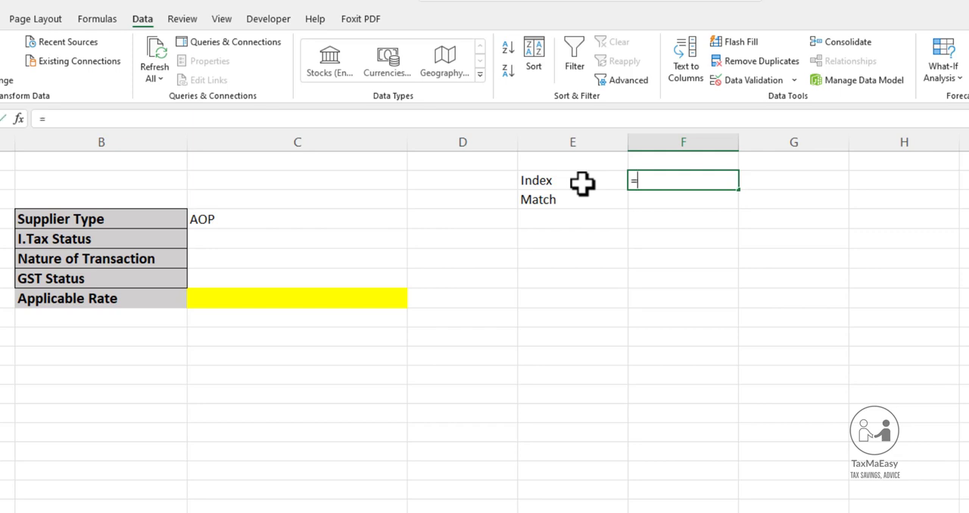
text(=)
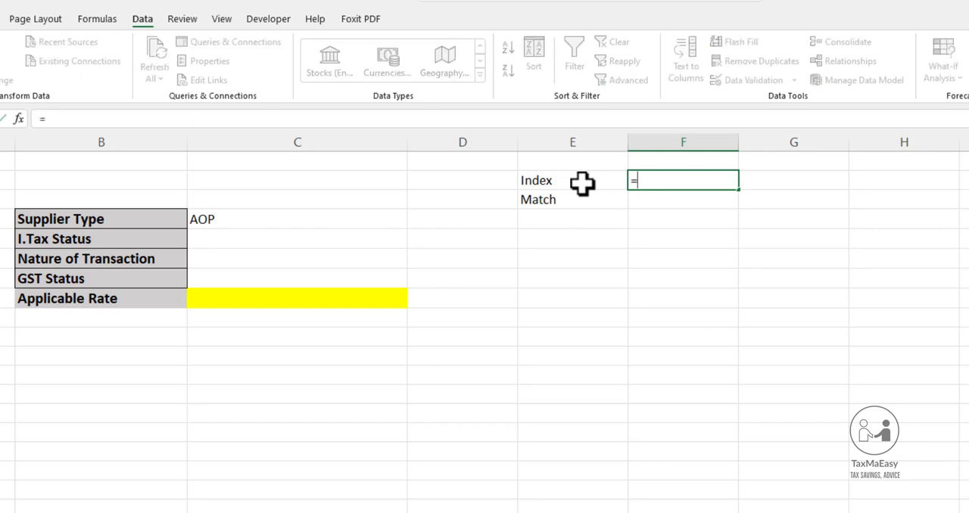
text(inde)
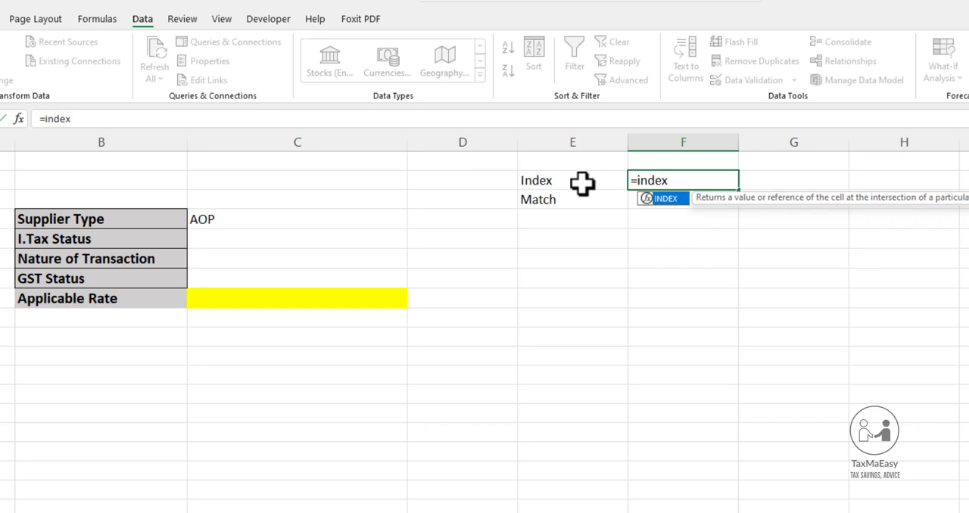
text(x)
key(Tab)
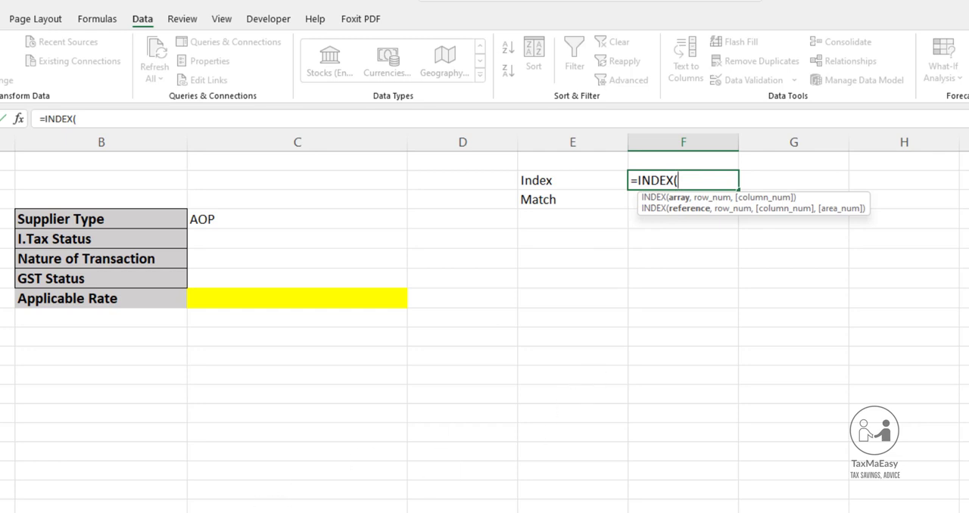
key(alt+Tab)
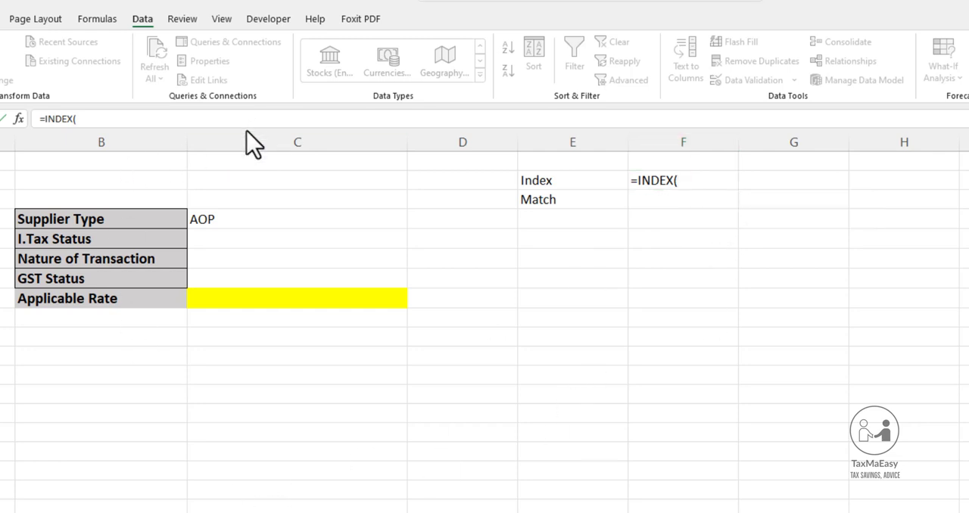
click(696, 182)
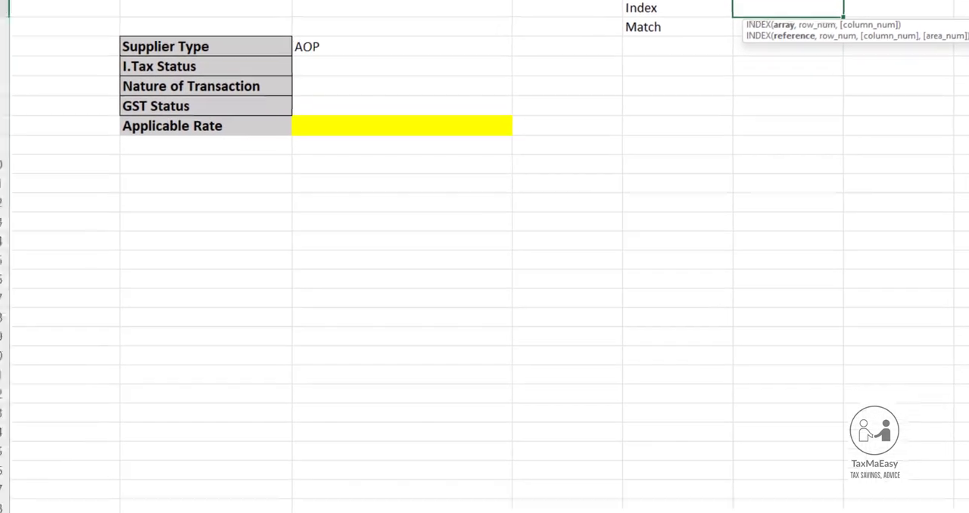
click(103, 503)
scroll(292, 330, up, 6)
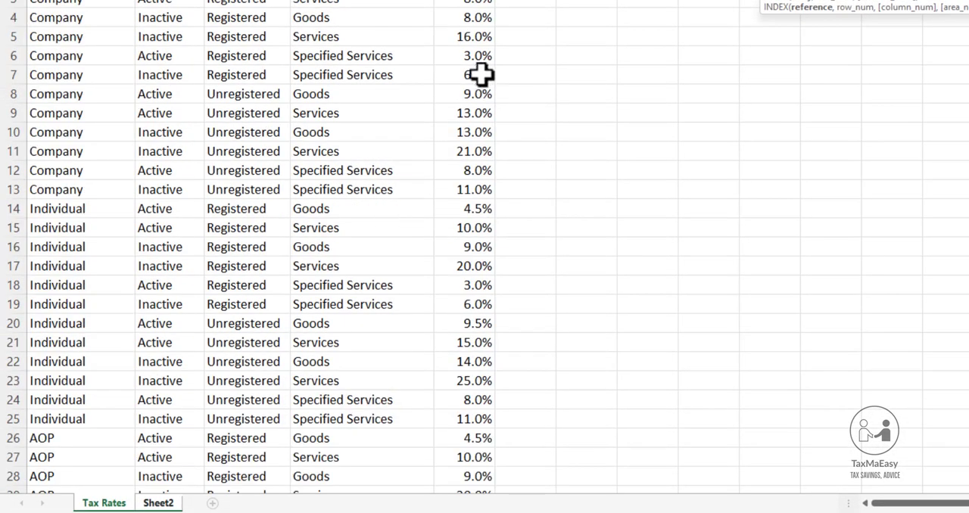
drag(465, 3, 400, 477)
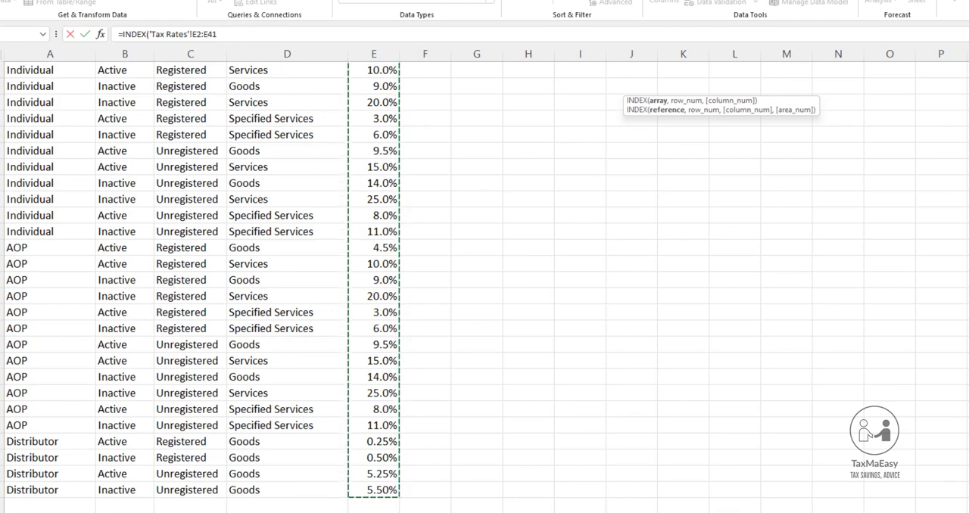
click(144, 512)
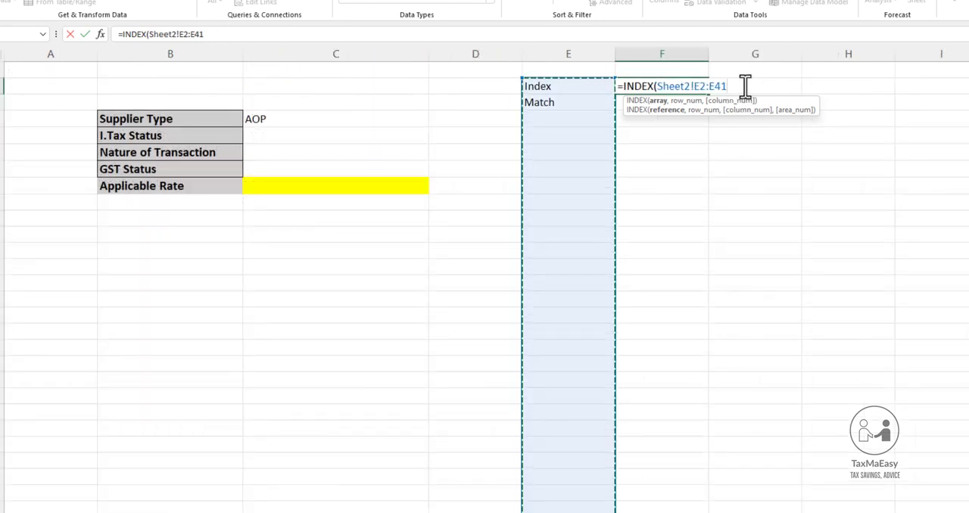
click(88, 503)
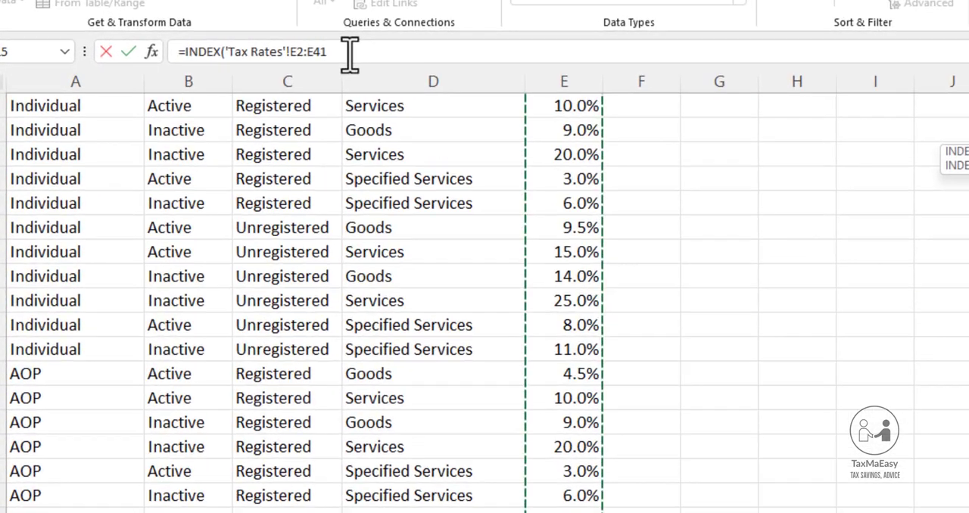
Complete the INDEX formula in F2 with row number 5 and column number 1
text(,)
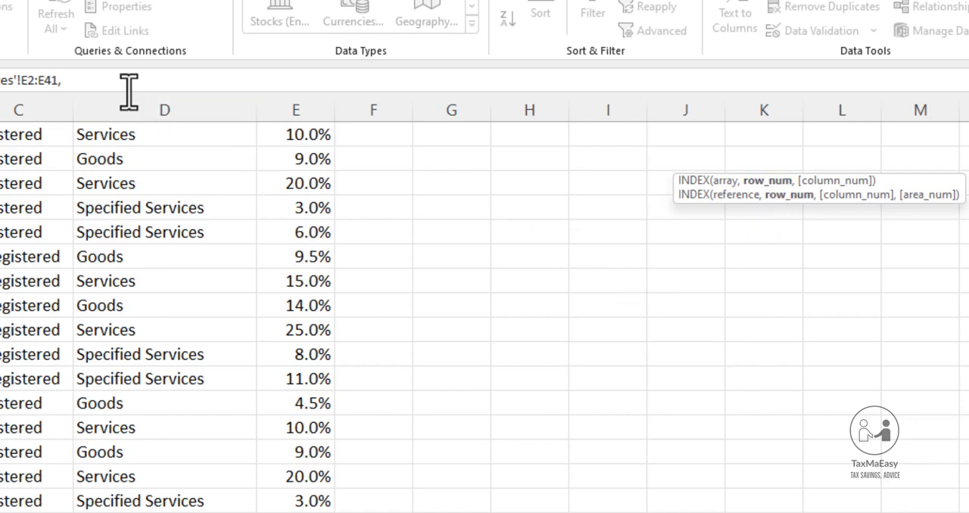
scroll(402, 224, up, 2)
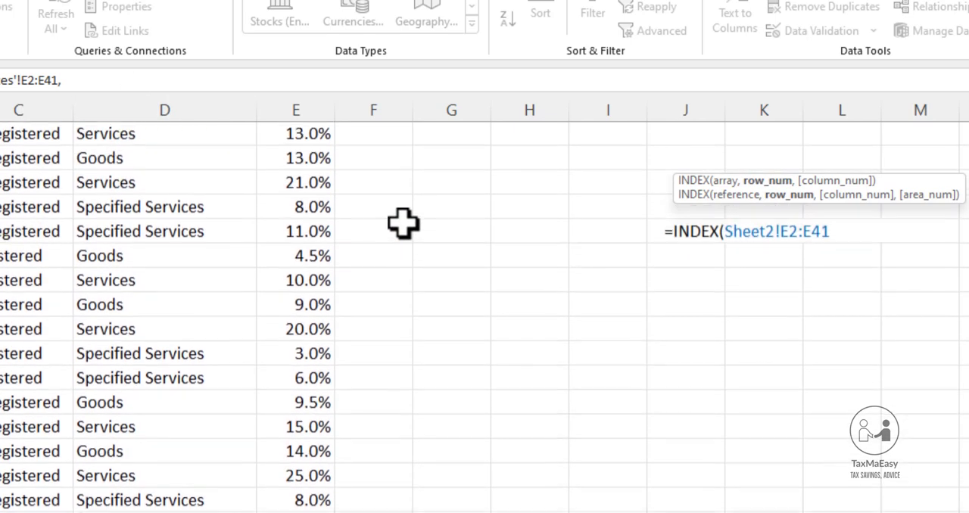
scroll(459, 239, up, 2)
scroll(568, 212, up, 1)
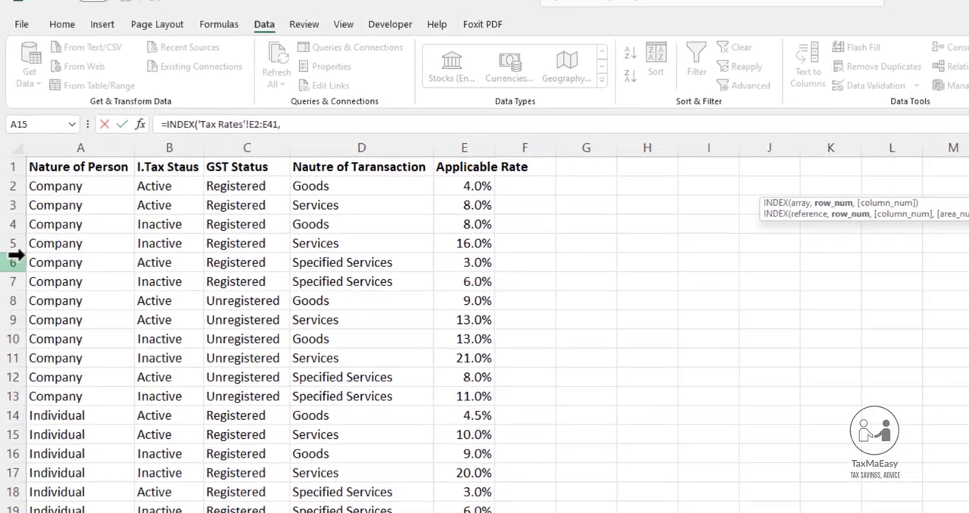
click(304, 127)
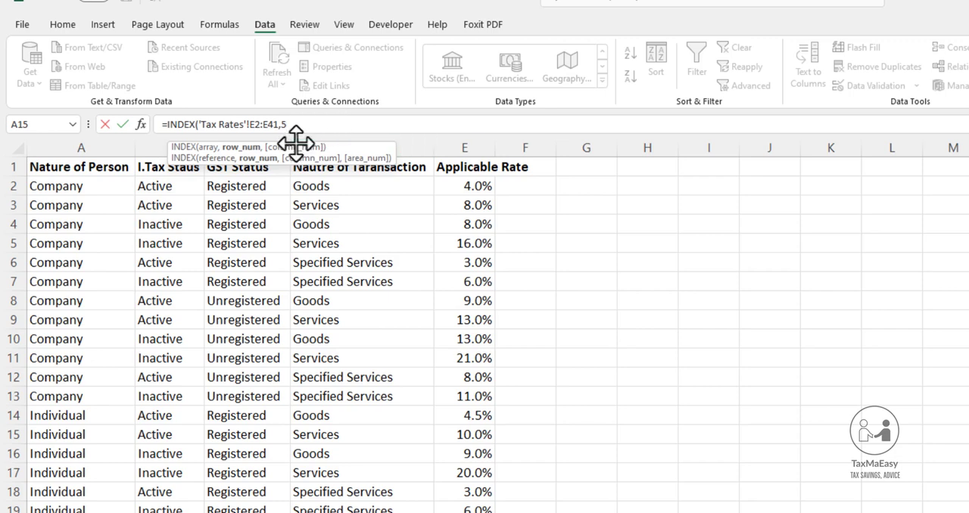
text(,1)
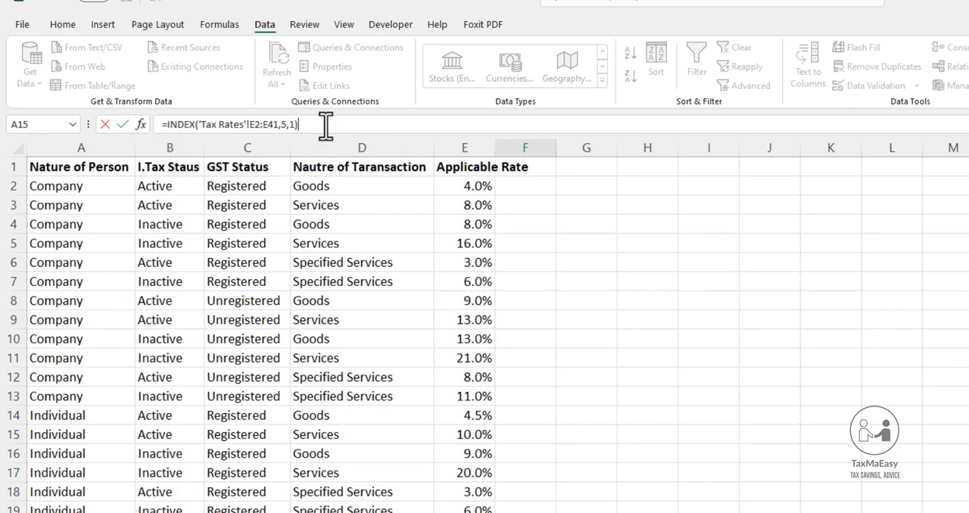
key(Return)
key(Up)
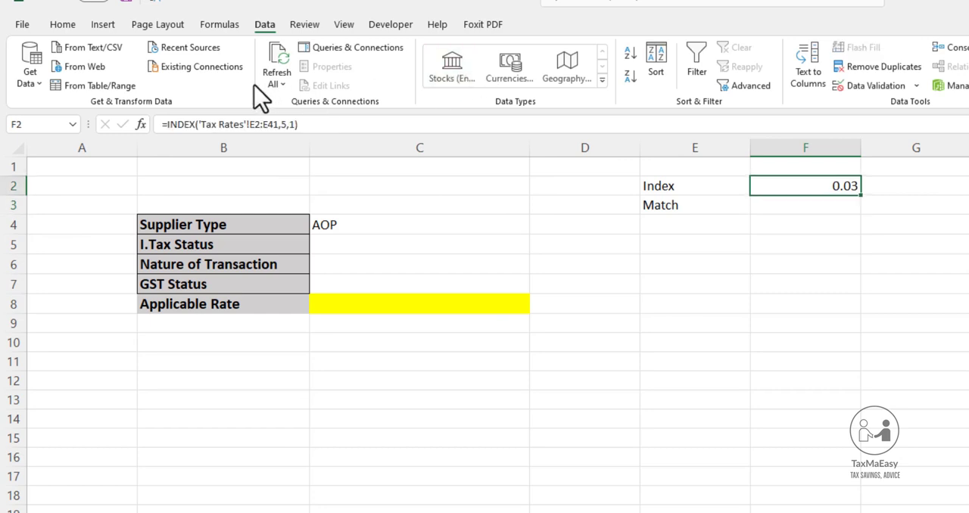
Set the column number of the INDEX formula in F2 to 0 and format the cell as a percentage
click(293, 124)
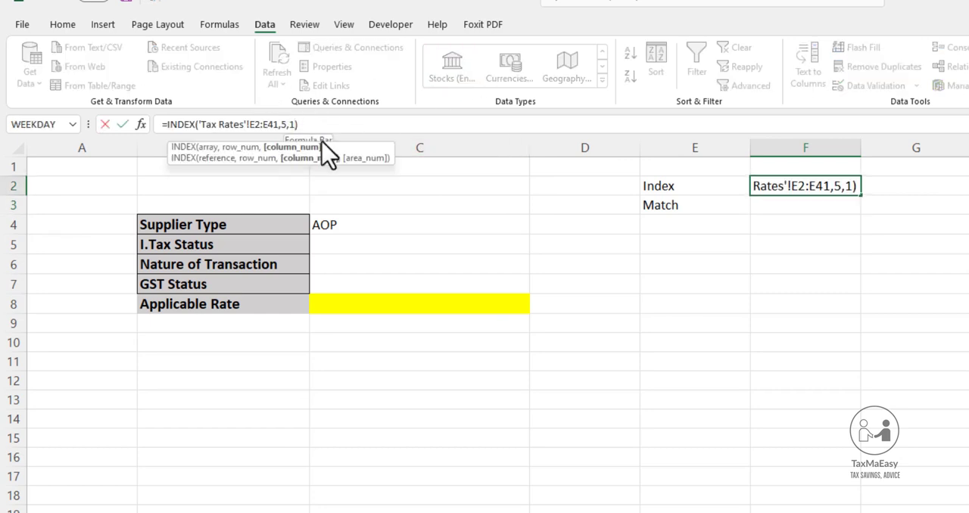
key(BackSpace)
text(0)
key(Return)
key(Up)
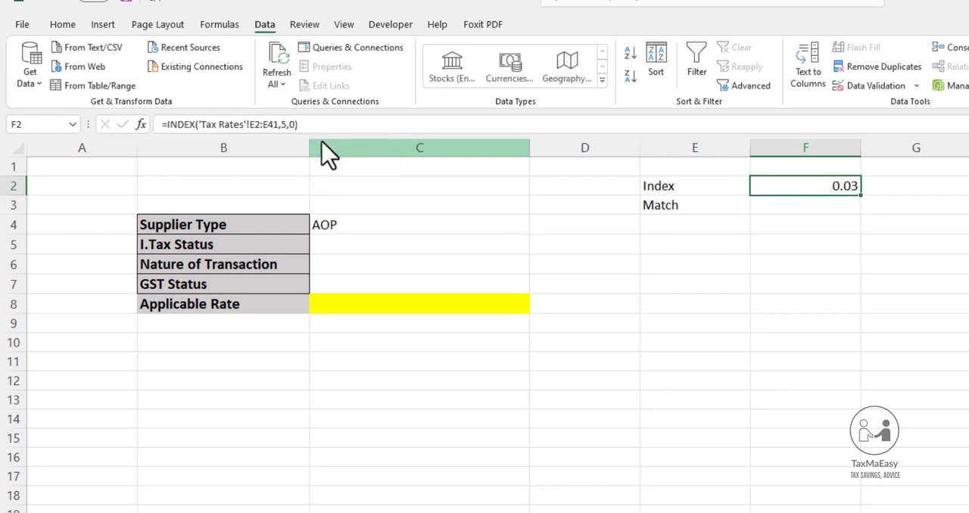
click(60, 25)
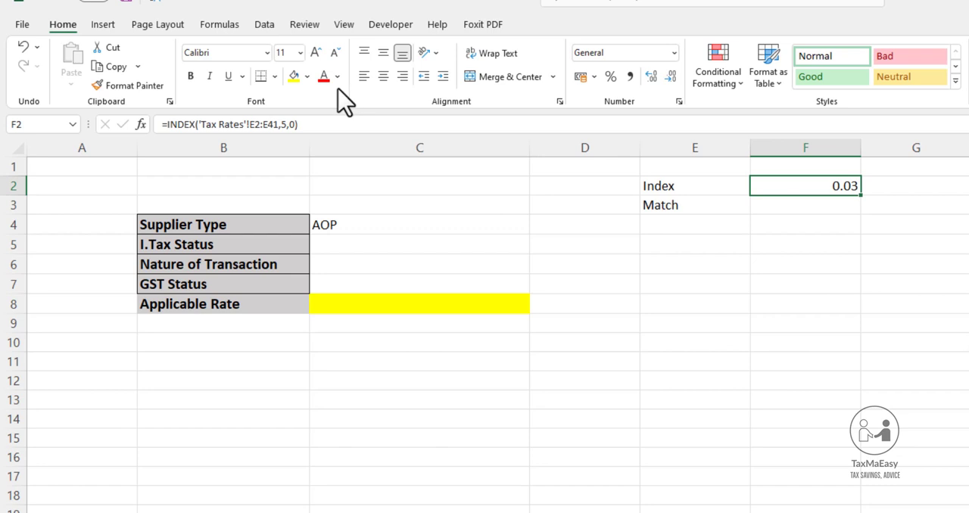
click(611, 77)
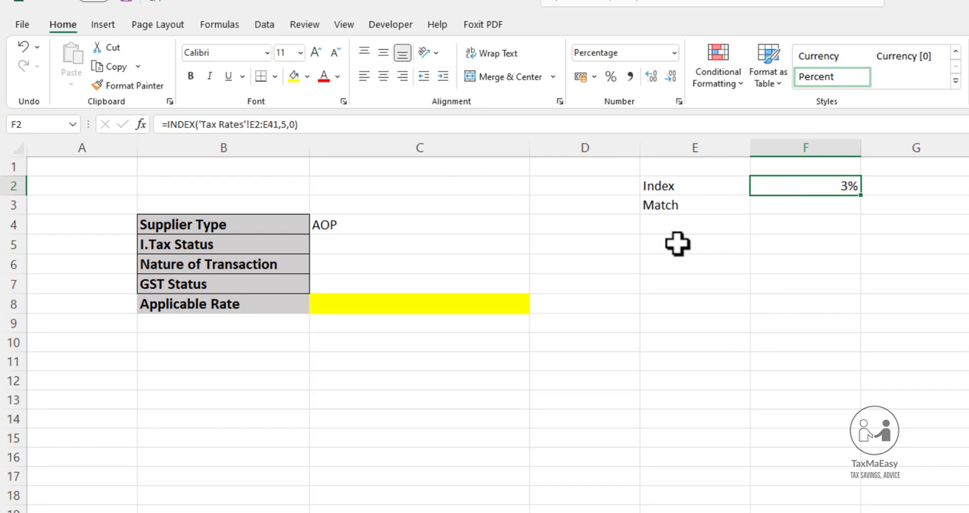
key(F2)
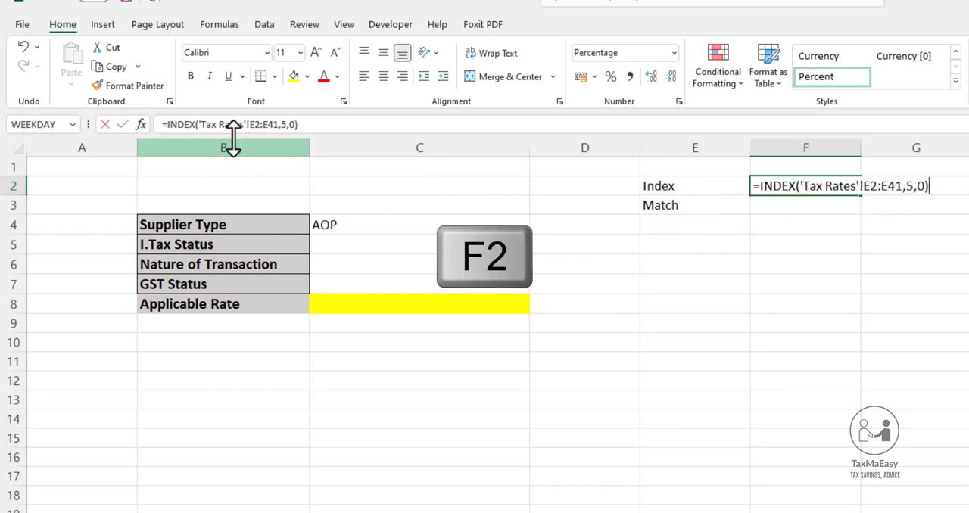
drag(803, 191, 904, 188)
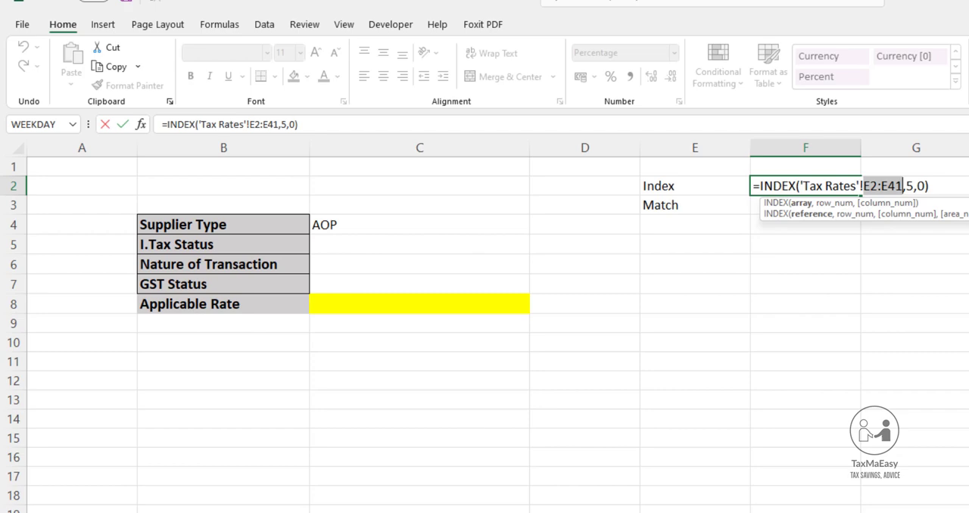
click(303, 511)
click(485, 143)
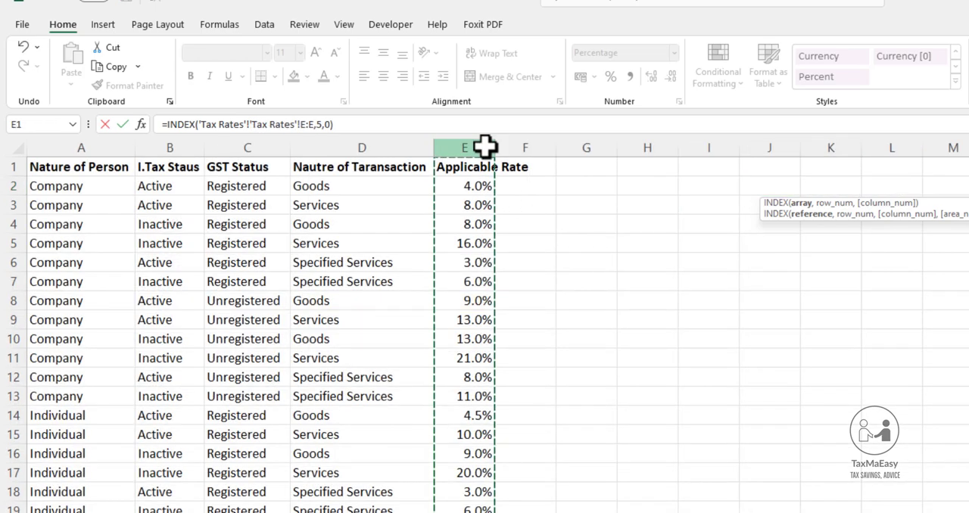
key(Escape)
click(485, 145)
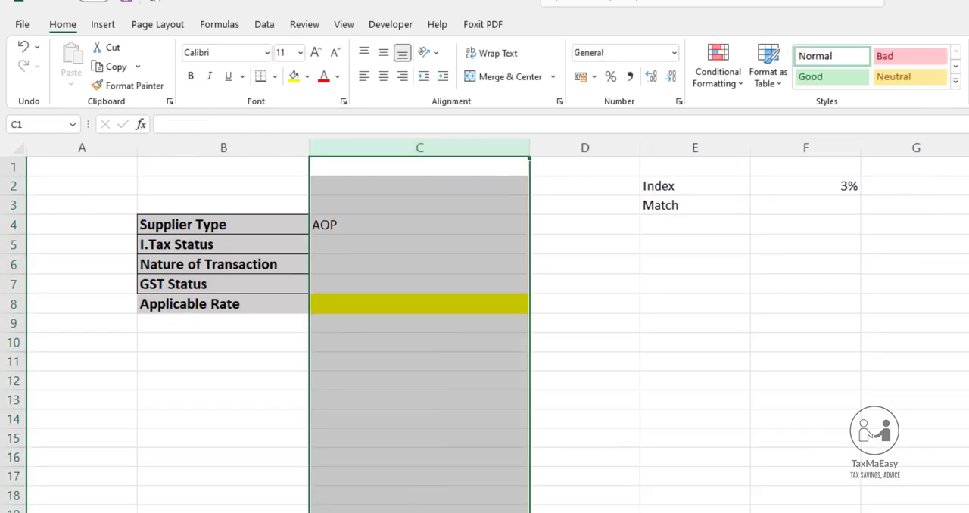
key(ctrl+z)
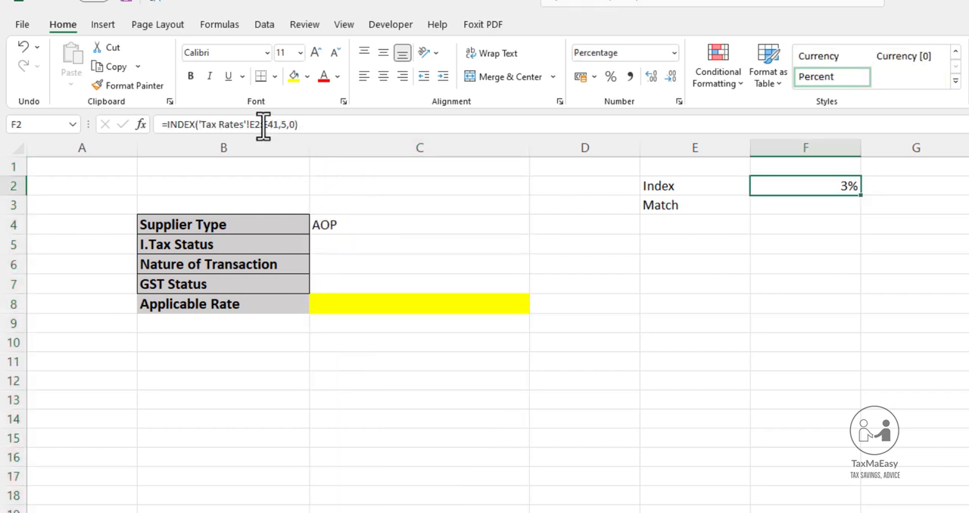
Examine the array argument of the INDEX formula in F2 against the applicable rates on the Tax Rates sheet
drag(251, 124, 281, 125)
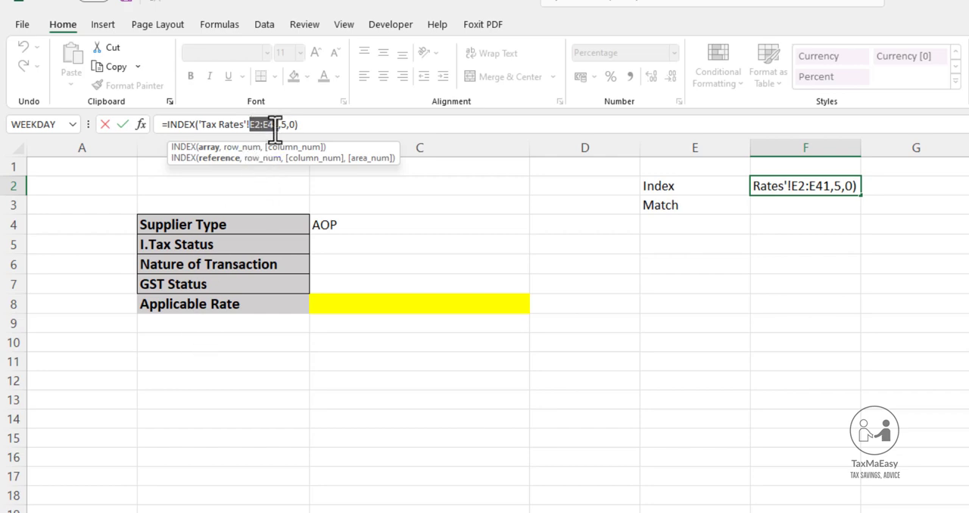
key(Escape)
click(169, 512)
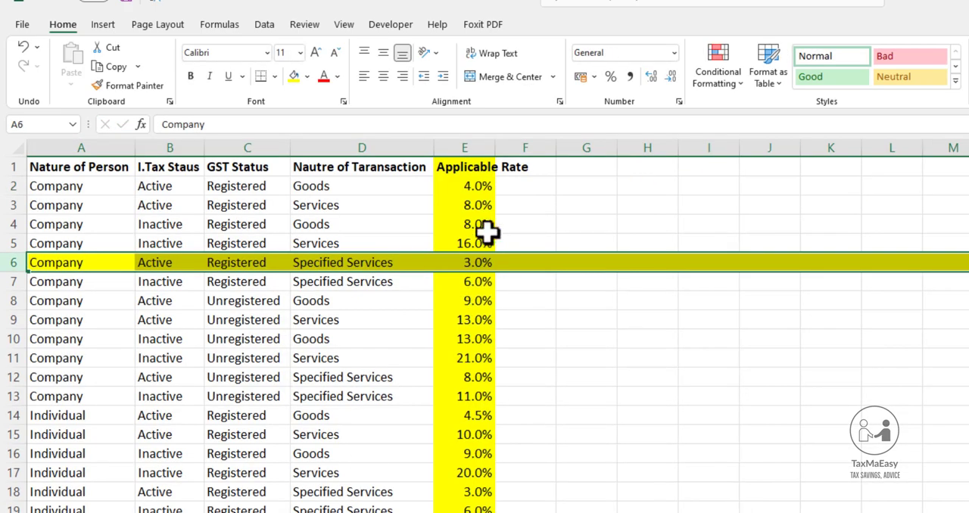
click(483, 229)
click(470, 139)
drag(475, 185, 474, 242)
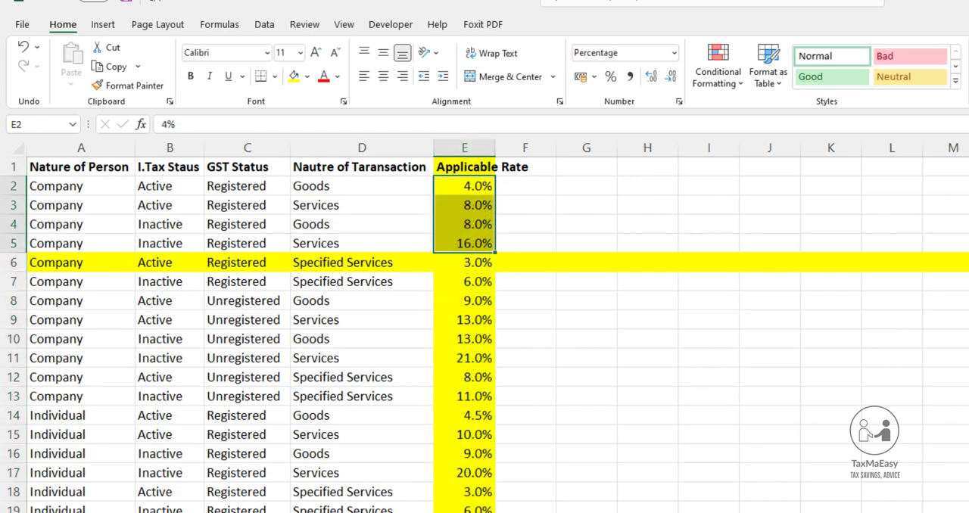
key(ctrl+Page_Up)
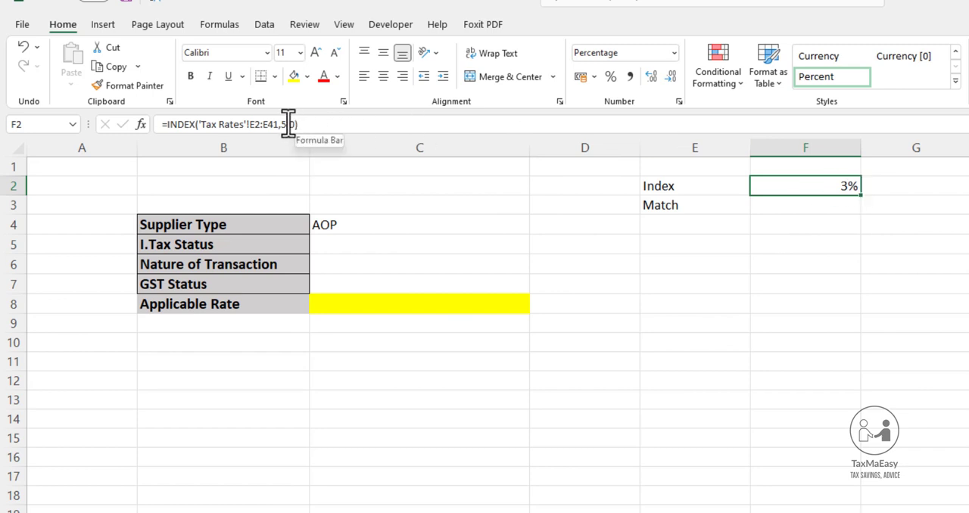
Examine the row number argument of the INDEX formula in F2 by counting five rates from E2 to E6 on the Tax Rates sheet
key(F2)
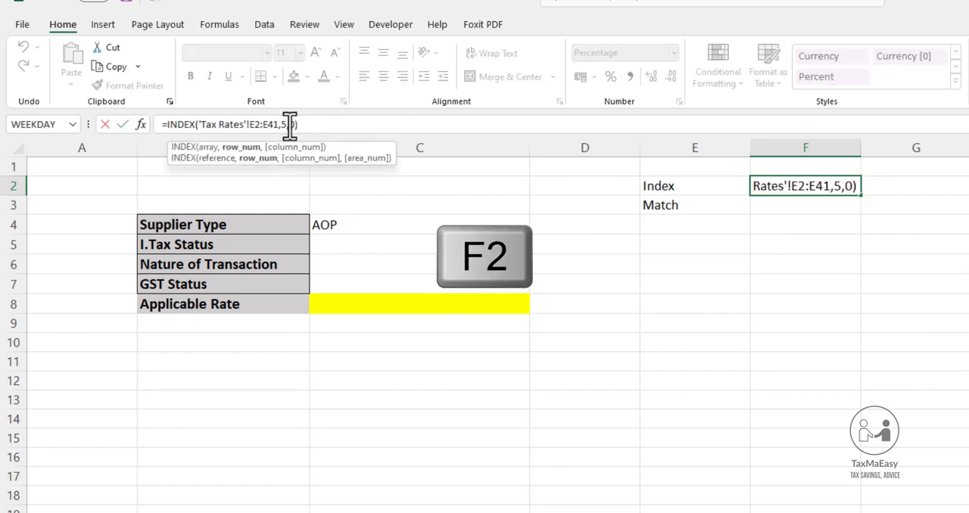
click(240, 149)
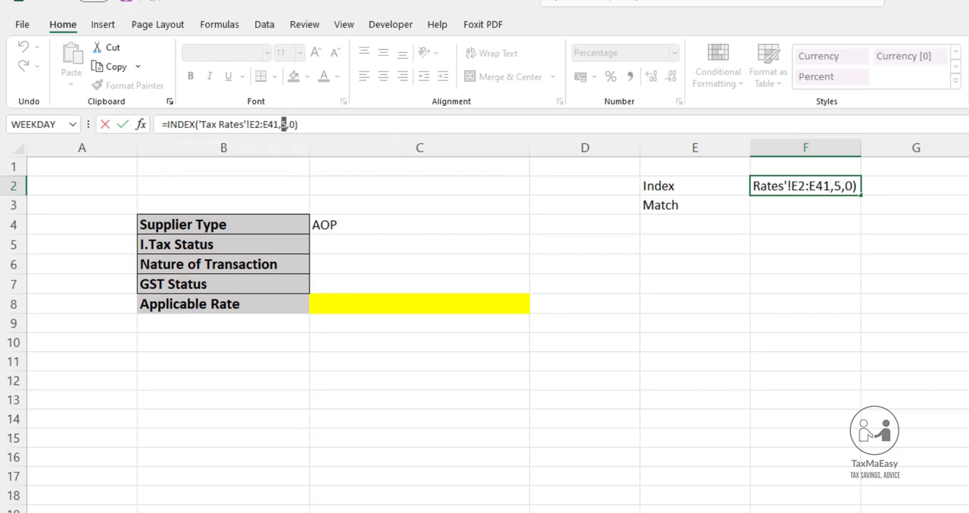
key(Escape)
key(ctrl+Page_Down)
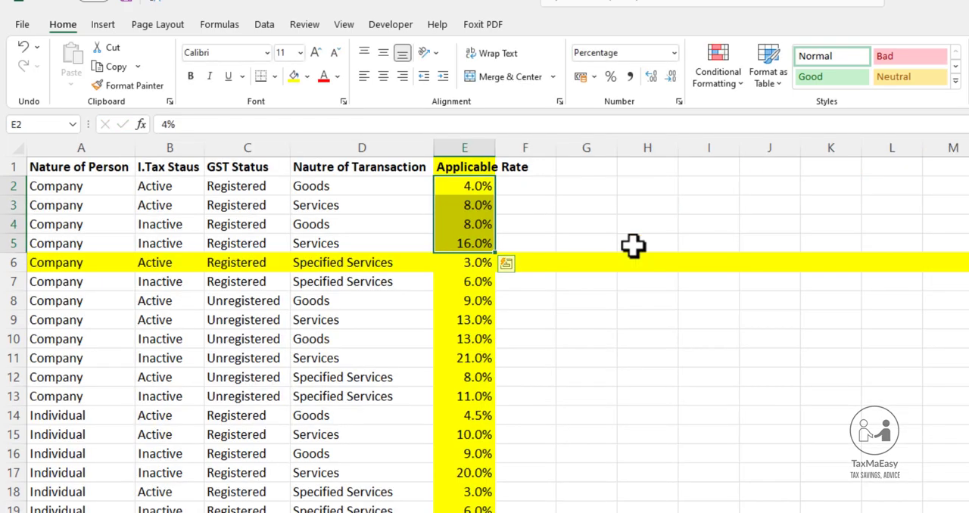
click(477, 184)
drag(477, 181, 478, 257)
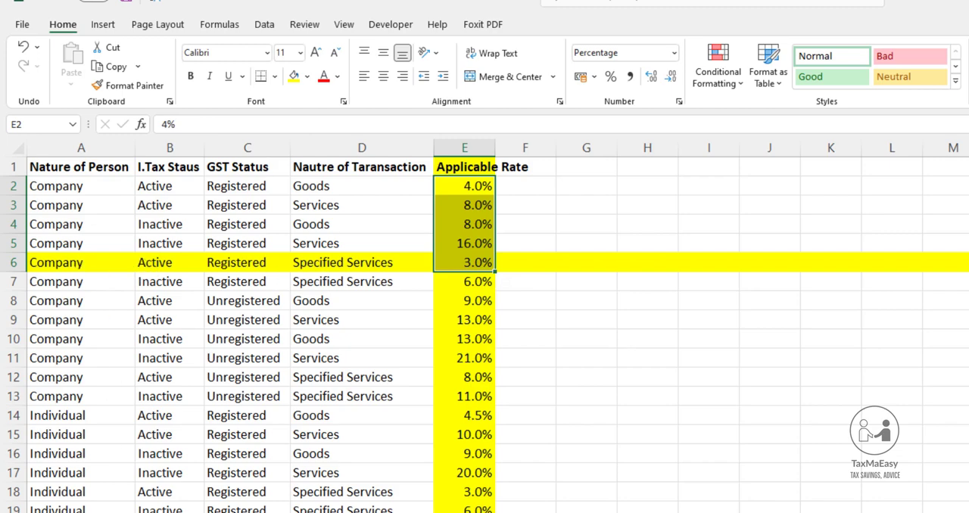
Try column number 2 in the INDEX formula in F2 of the calculator sheet
key(ctrl+Page_Up)
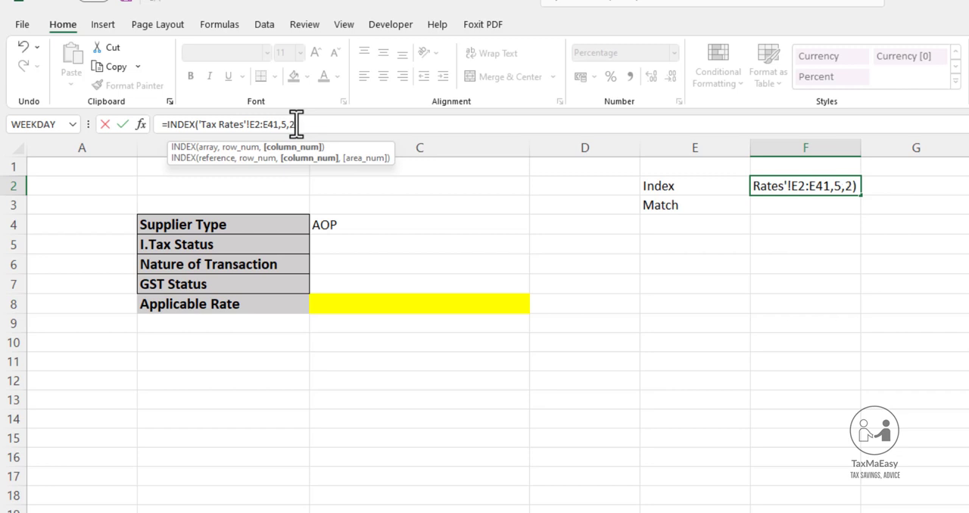
key(Return)
click(819, 191)
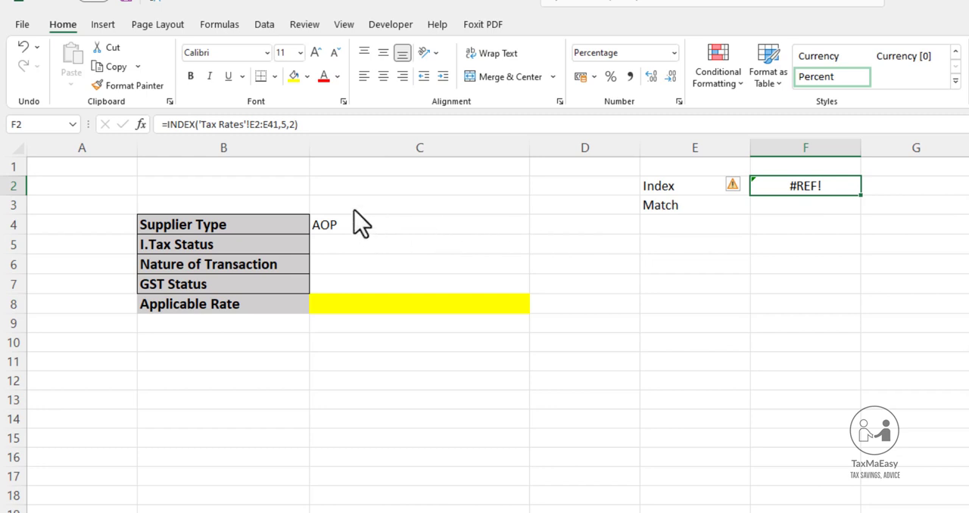
click(804, 183)
Set the column number of the INDEX formula in F2 to 1 and review the resulting formula
click(296, 123)
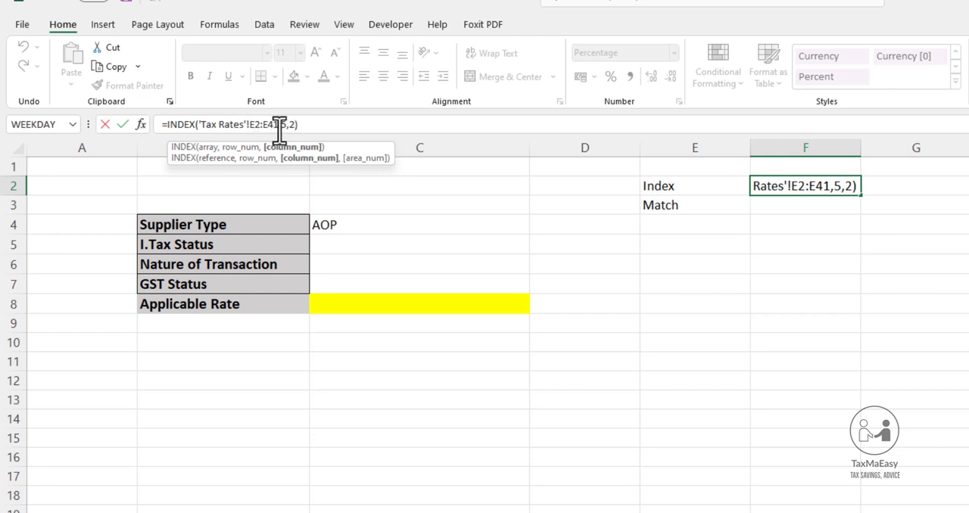
key(alt+Tab)
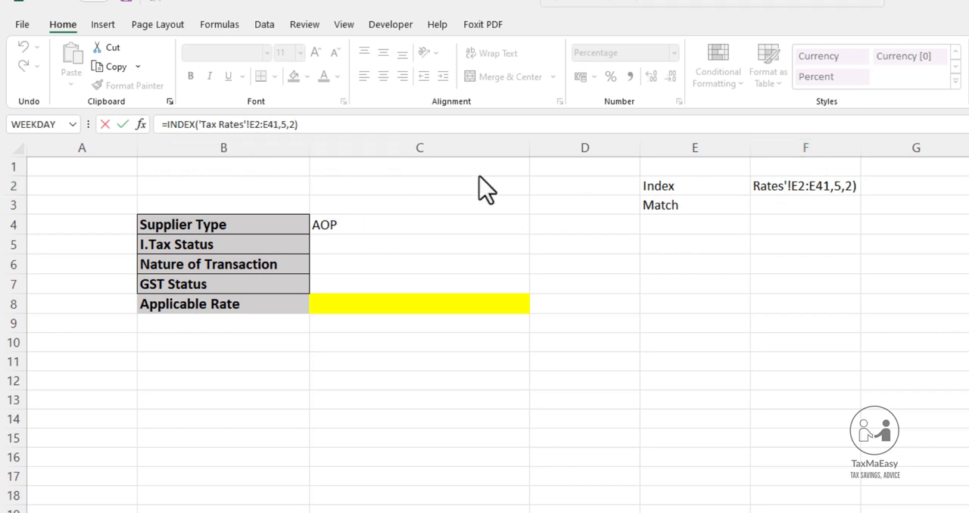
click(296, 126)
key(BackSpace)
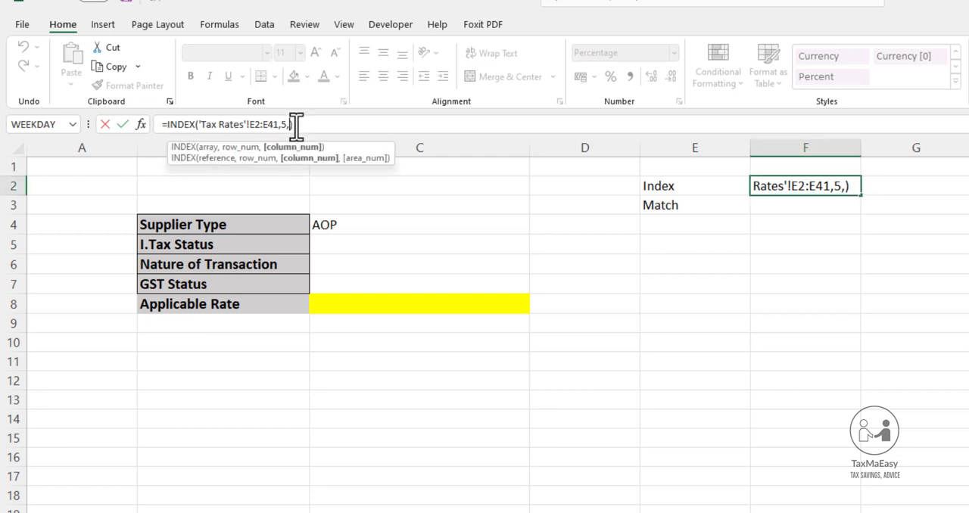
text(1)
key(Return)
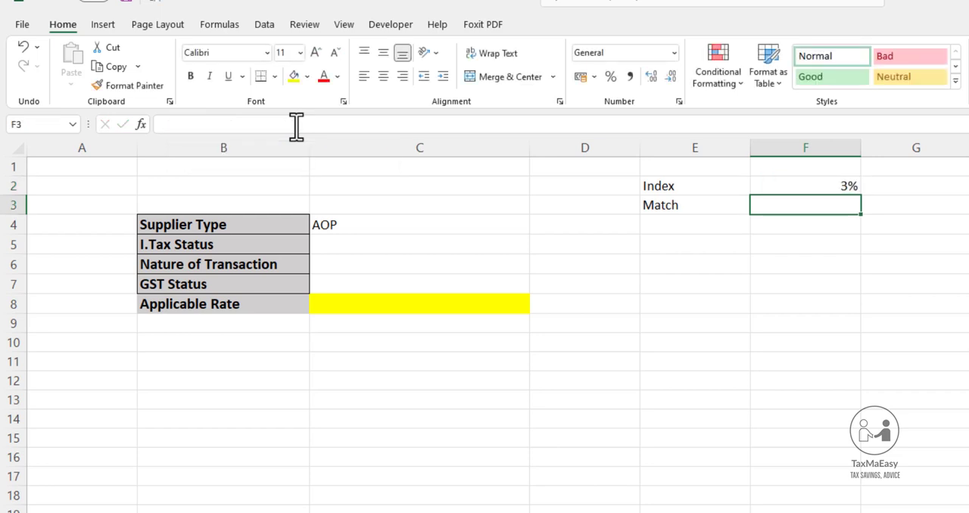
click(784, 189)
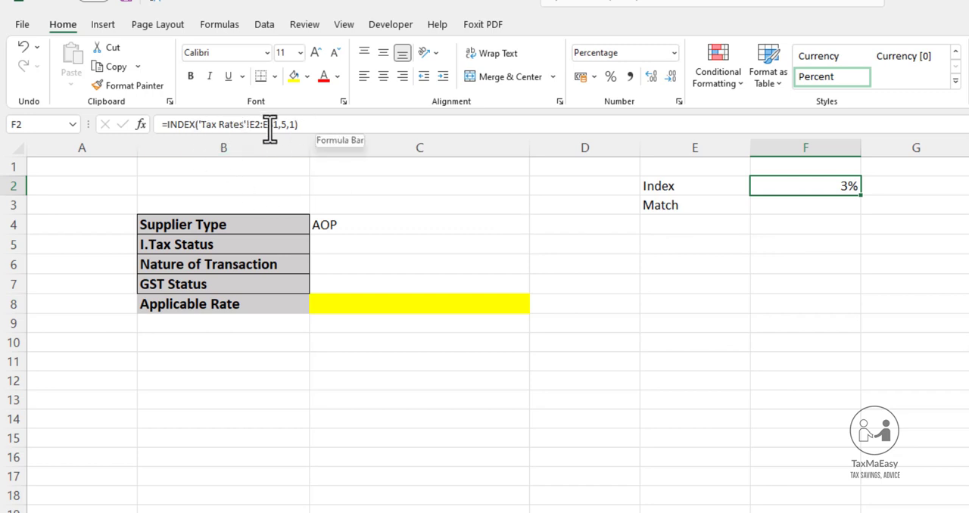
click(354, 204)
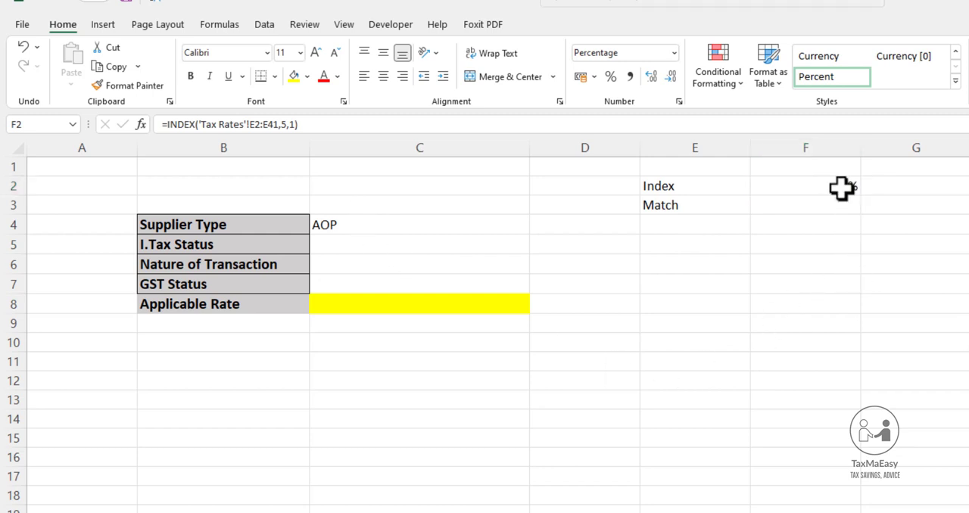
Begin a MATCH formula in F3 with the supplier type in C4 as the lookup value
click(805, 204)
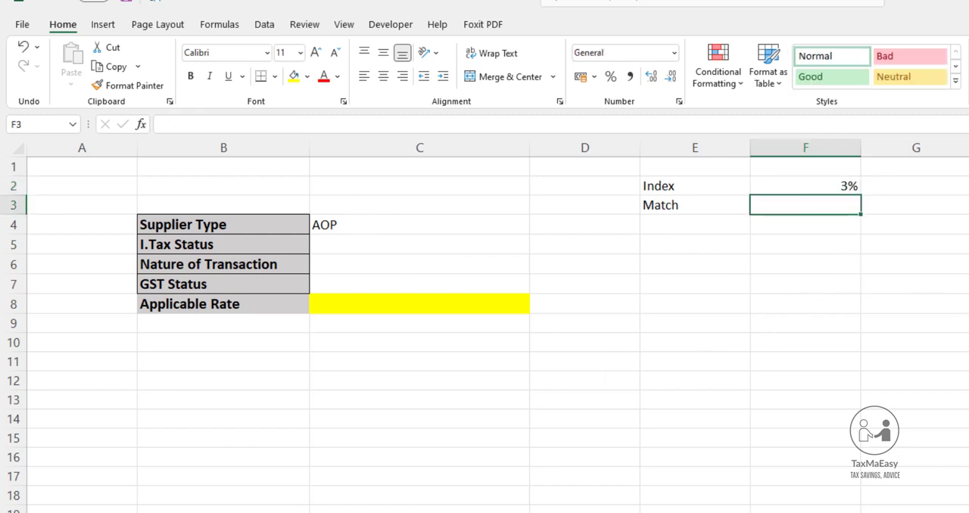
text(=)
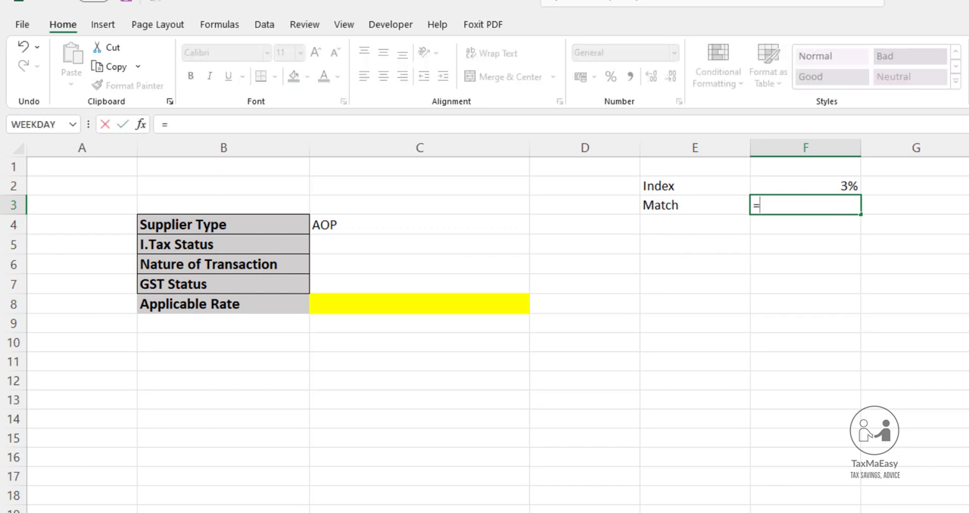
text(match)
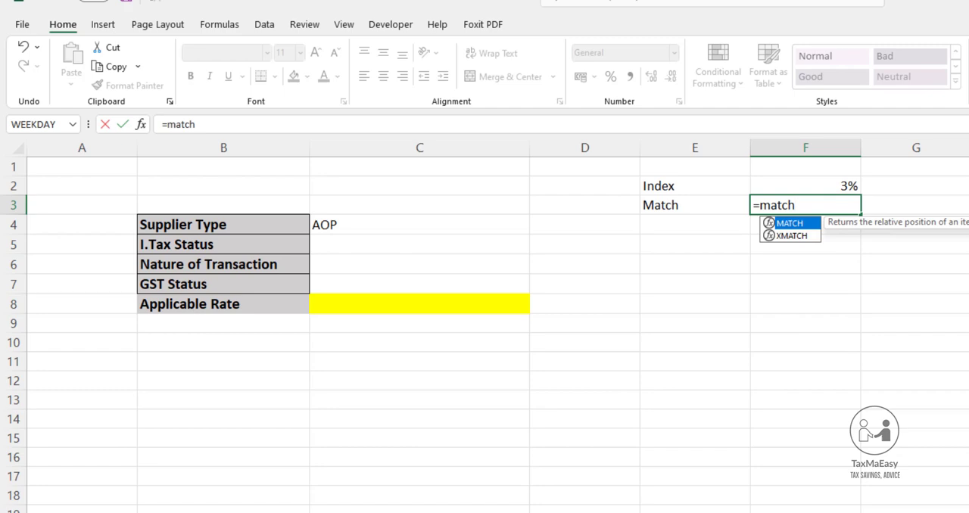
key(Tab)
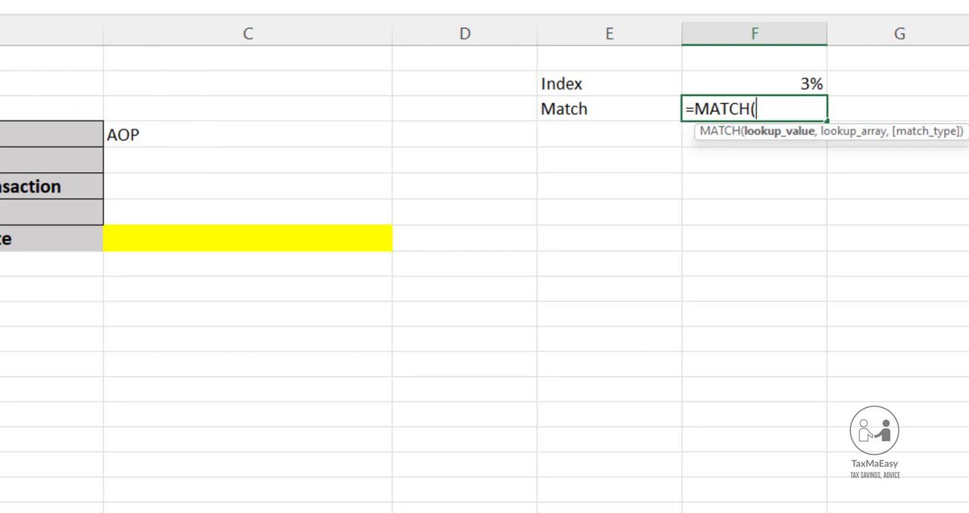
click(0, 512)
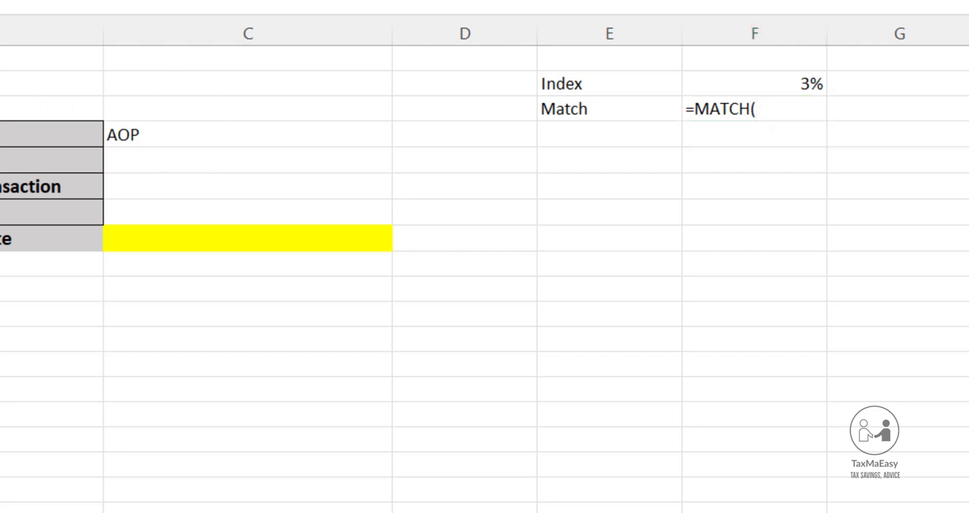
click(151, 136)
click(151, 136)
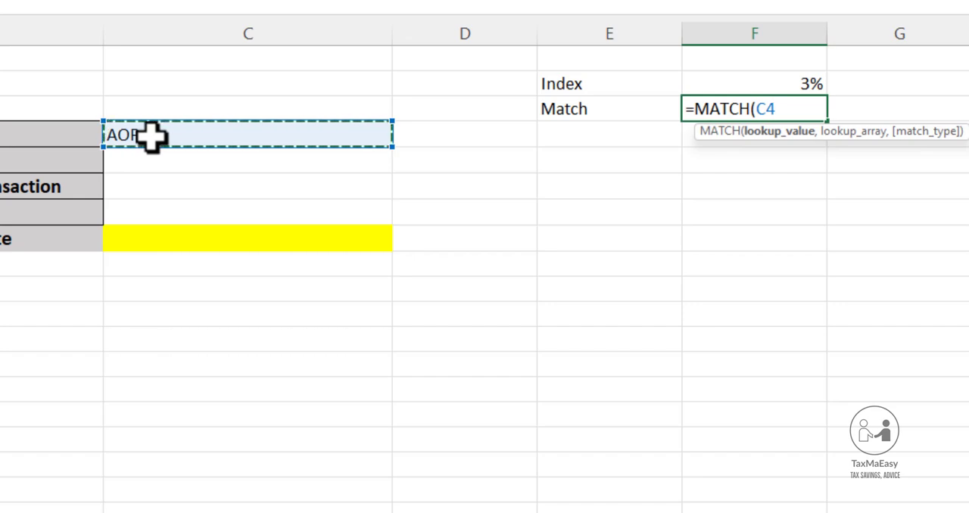
text(,)
Complete the MATCH formula in F3 with cell A26 of the Tax Rates sheet as lookup array and match type 0
key(ctrl+Page_Up)
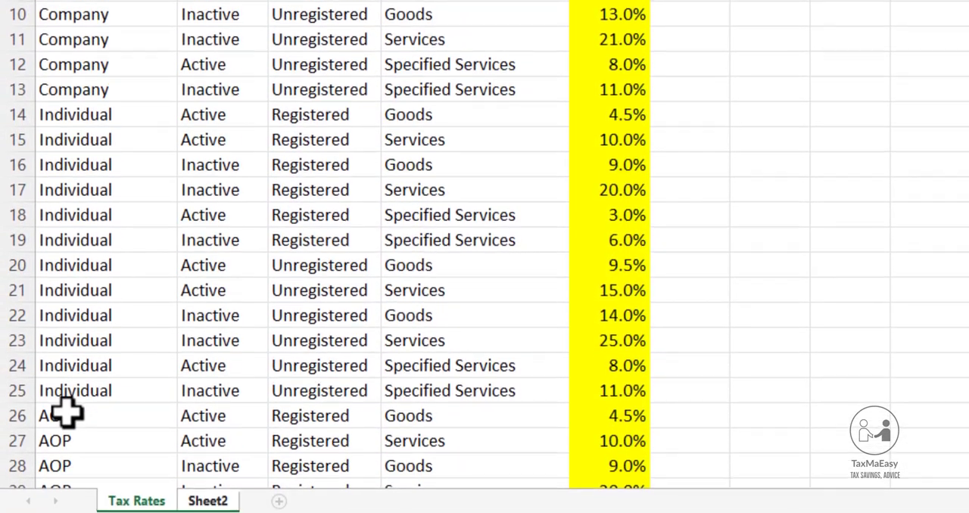
click(67, 436)
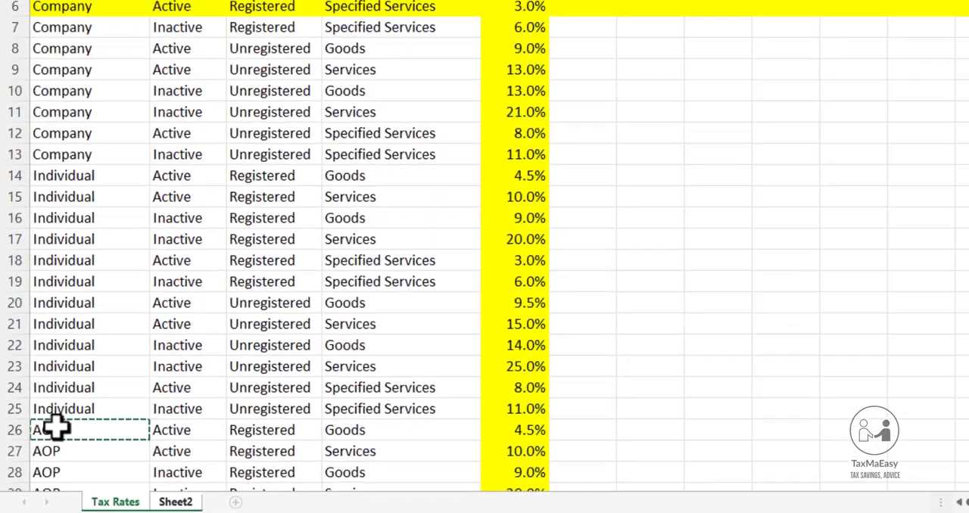
text(,'Tax Rates'!A26,)
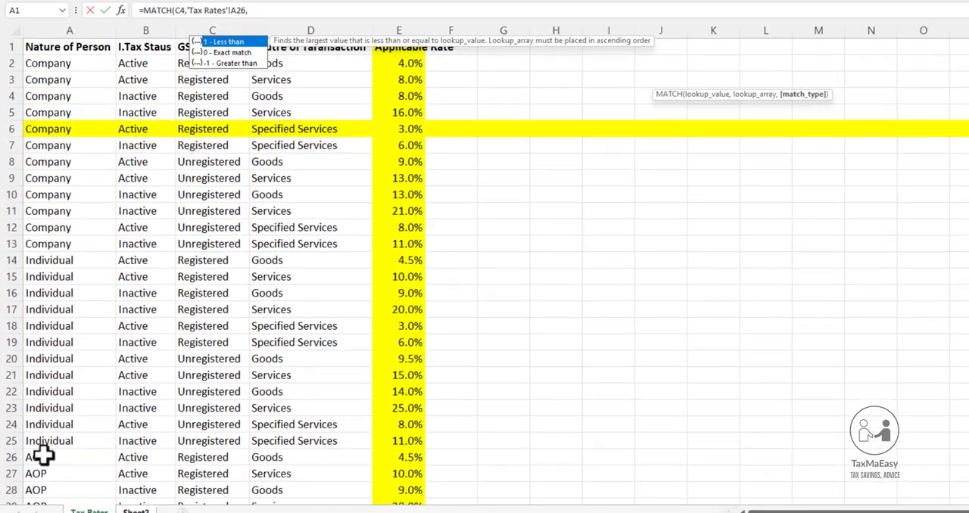
text(0)
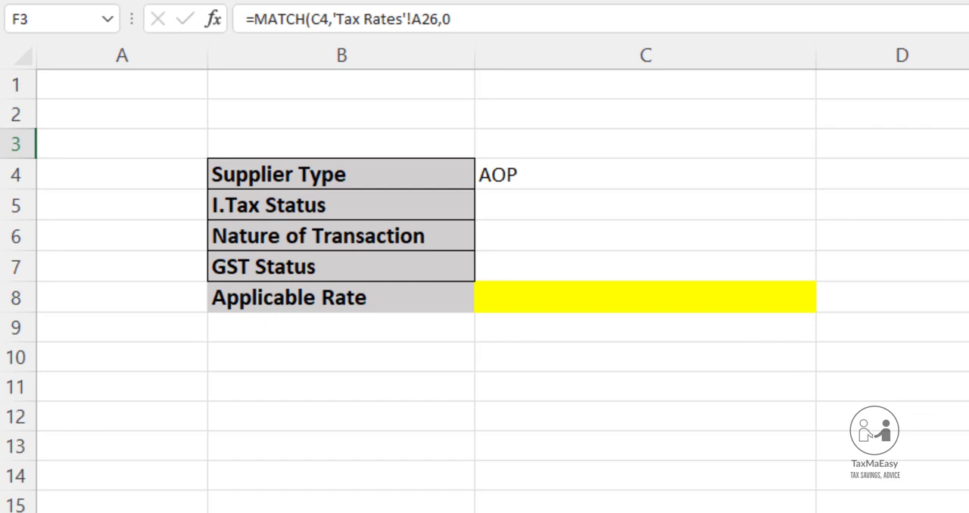
key(Return)
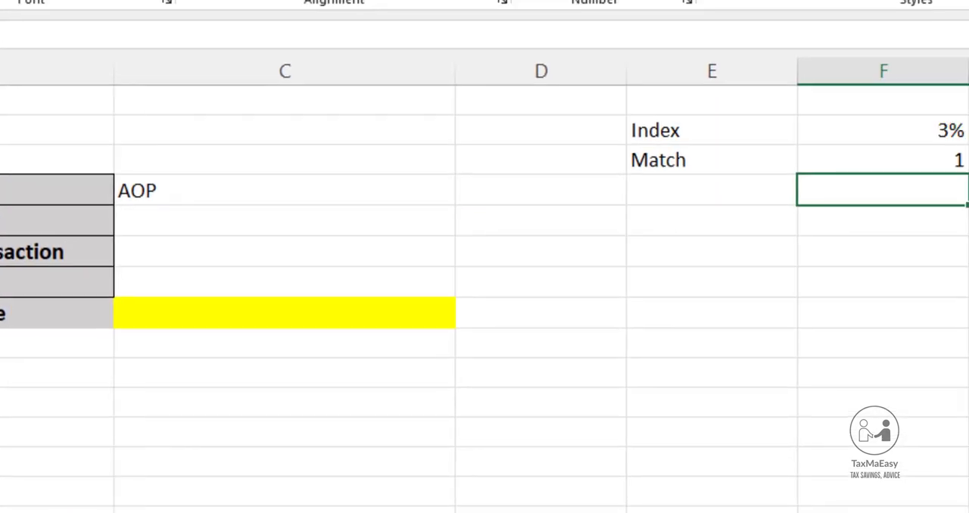
Examine the MATCH formula in F3 and the cell A26 it references on the Tax Rates sheet
click(723, 160)
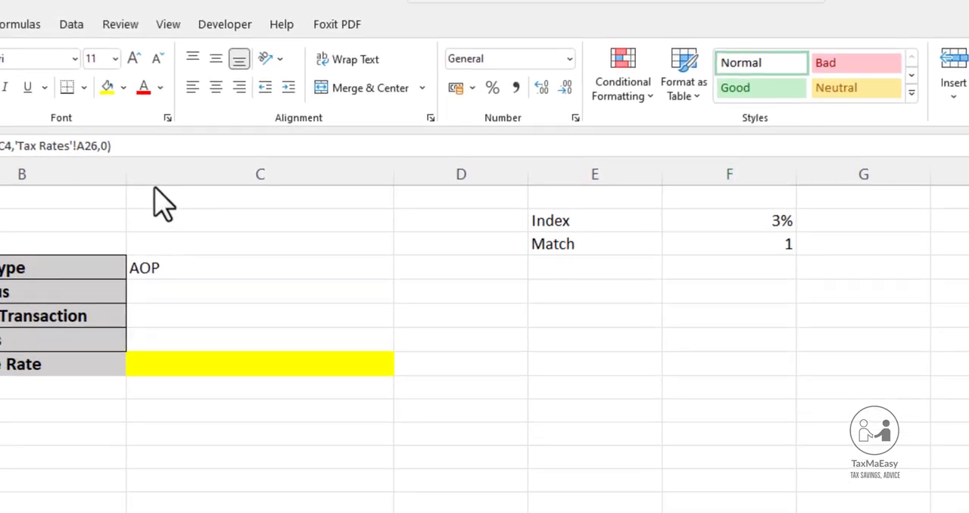
click(783, 242)
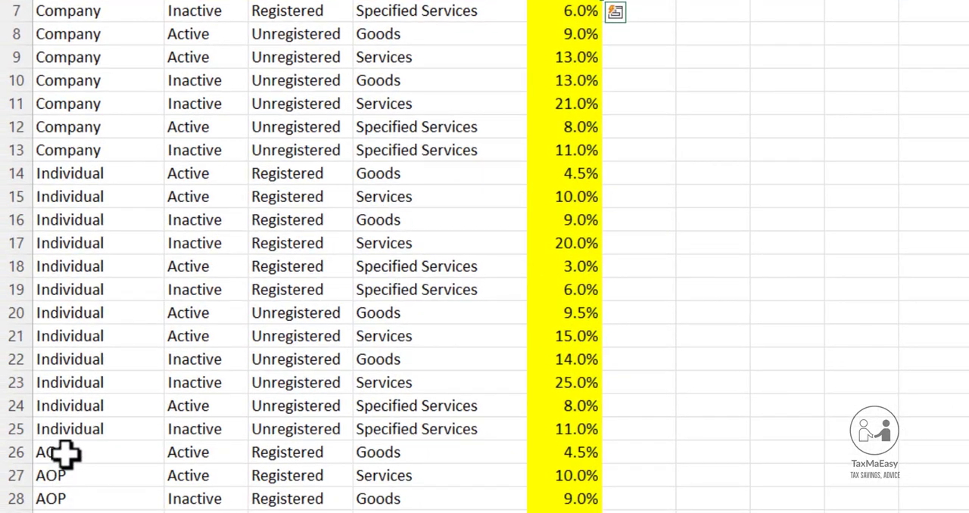
click(64, 454)
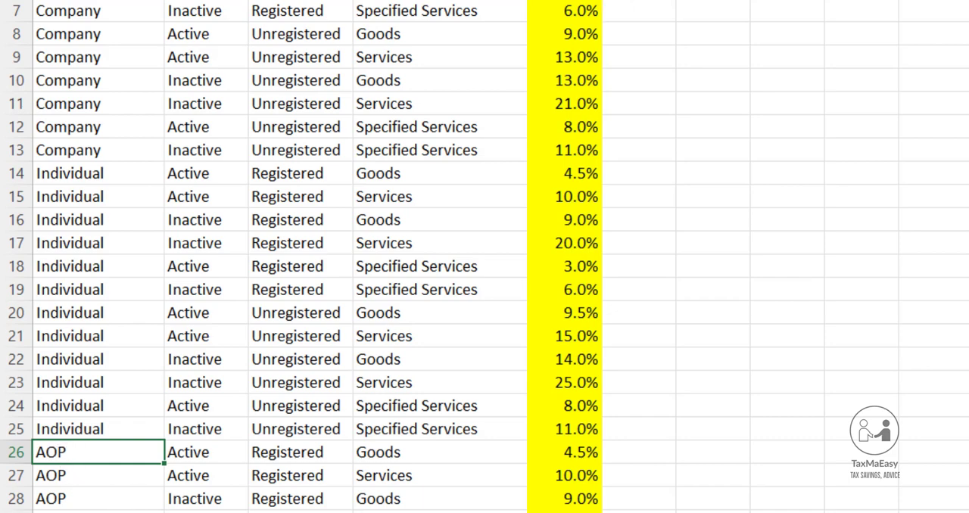
Examine the first AOP entry in row 26 of the Tax Rates sheet and compare it with the MATCH cell F3
click(174, 452)
click(54, 459)
click(48, 470)
click(47, 452)
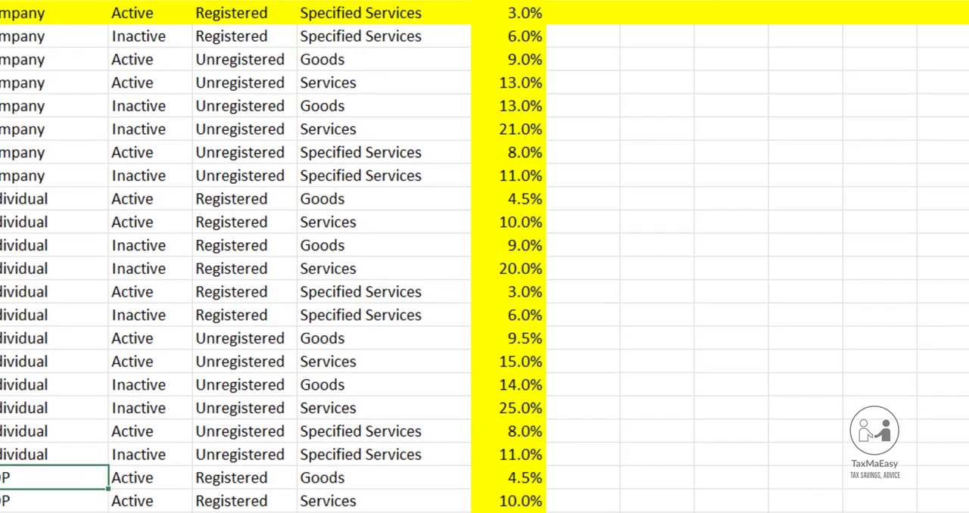
key(Return)
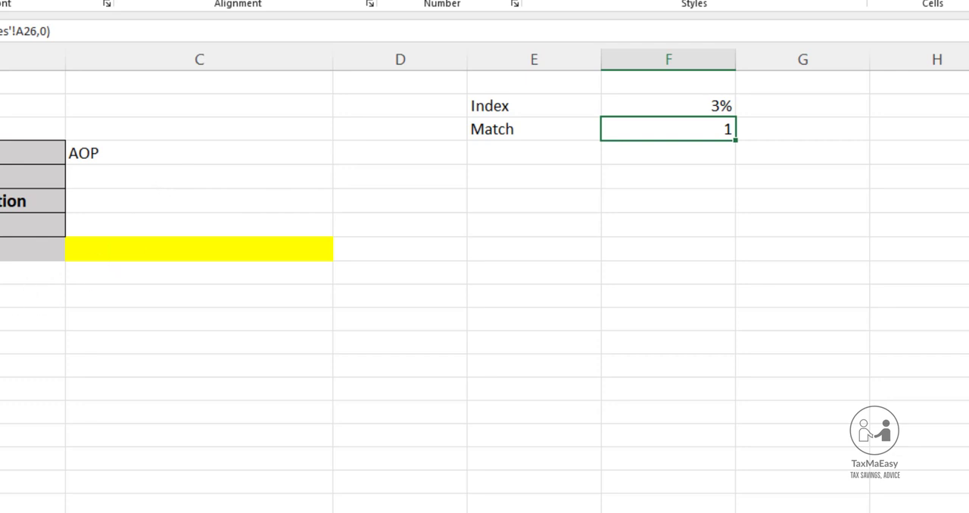
click(73, 81)
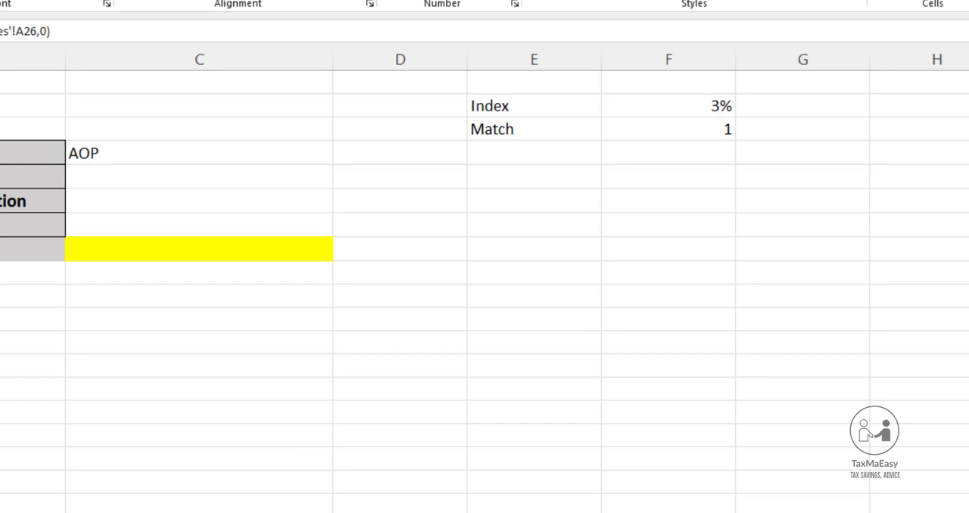
Examine how person type, tax status, GST status and transaction nature combine in row 19 of the Tax Rates sheet
click(66, 512)
key(ctrl+Page_Down)
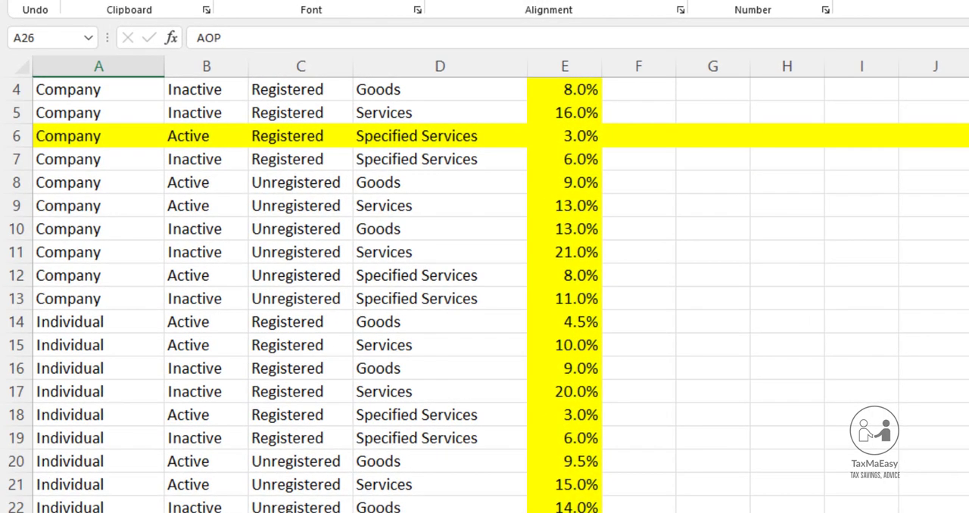
click(54, 439)
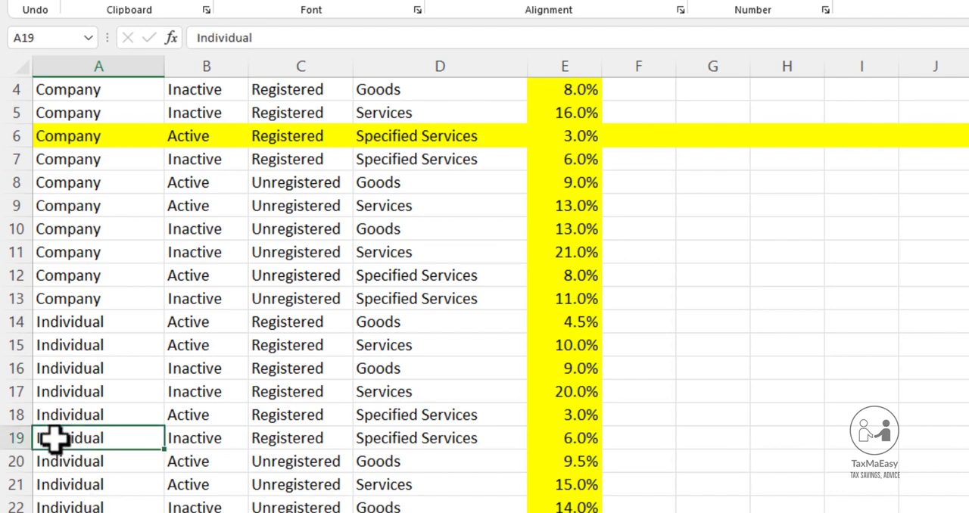
click(214, 431)
click(325, 445)
drag(401, 436, 4, 432)
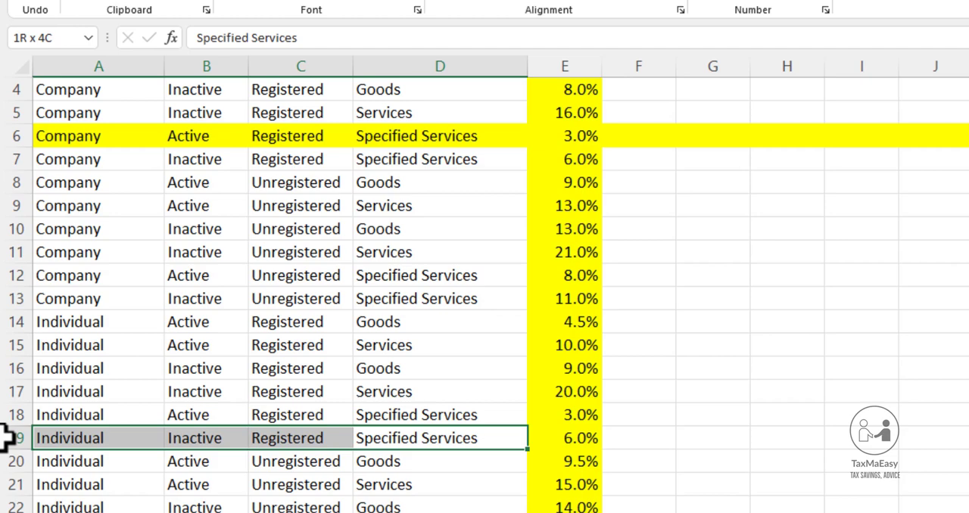
drag(5, 438, 4, 438)
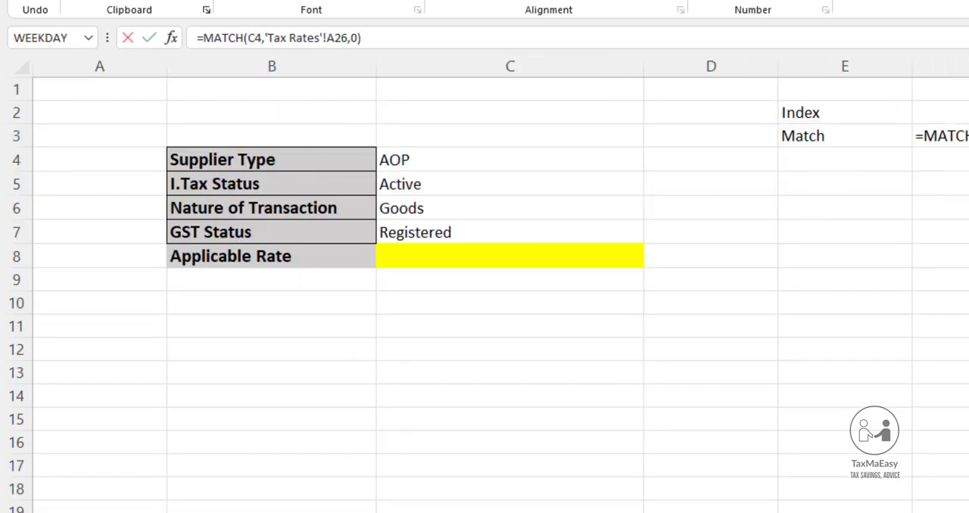
Replace the lookup value of the MATCH formula in F3 with 1 and remove its 'Tax Rates'!A26 lookup array
click(255, 38)
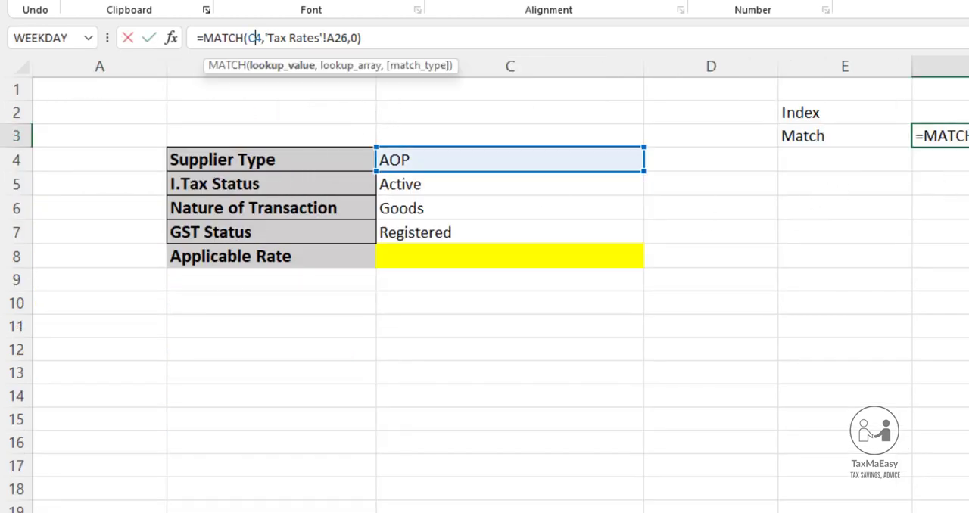
double_click(254, 38)
text(1)
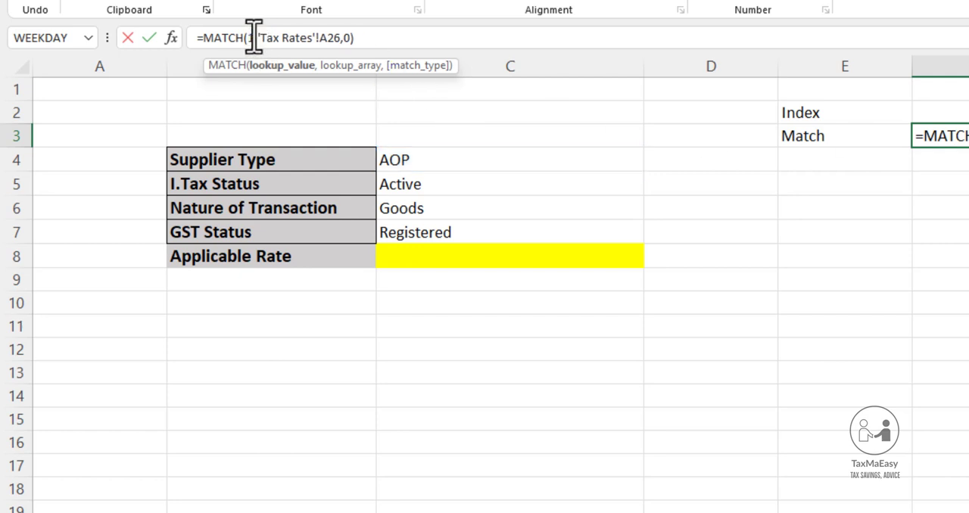
key(Right)
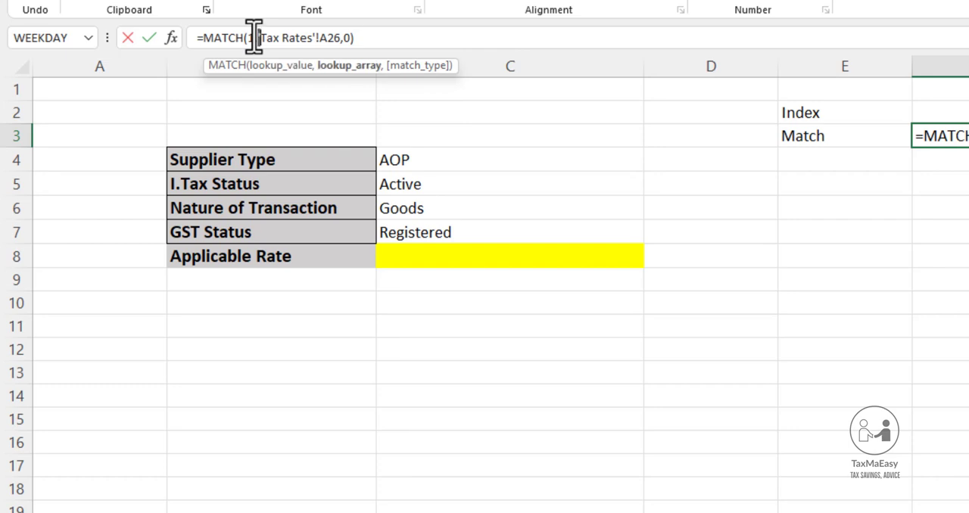
key(shift+Right)
key(shift+Right)
key(shift+Right)
key(shift+Right)
key(shift+Right)
key(shift+Right)
key(shift+Right)
key(shift+Right)
key(shift+Right)
key(shift+Right)
key(shift+Right)
key(shift+Right)
key(shift+Right)
key(shift+Right)
key(shift+Right)
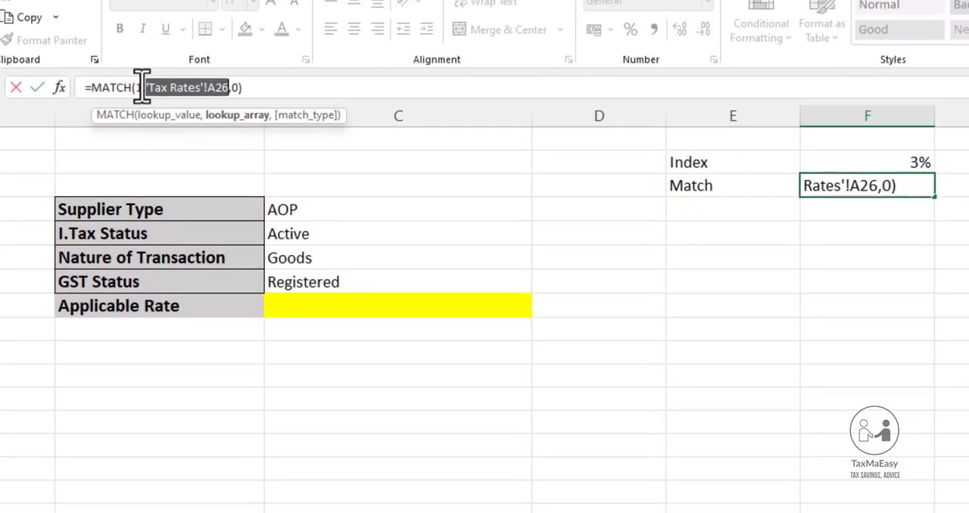
key(BackSpace)
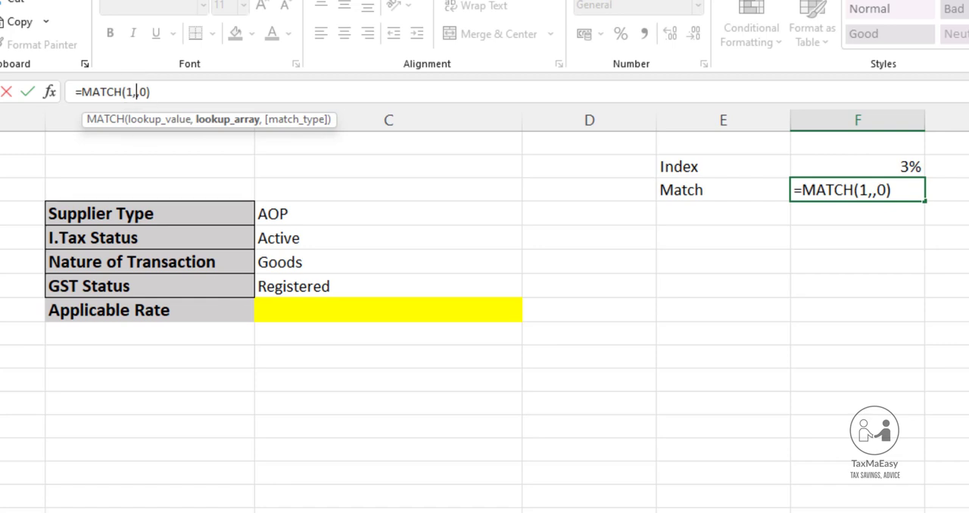
Set the lookup array of the MATCH formula in F3 to the range A2:A41 on the Tax Rates sheet
click(121, 511)
scroll(11, 305, up, 1)
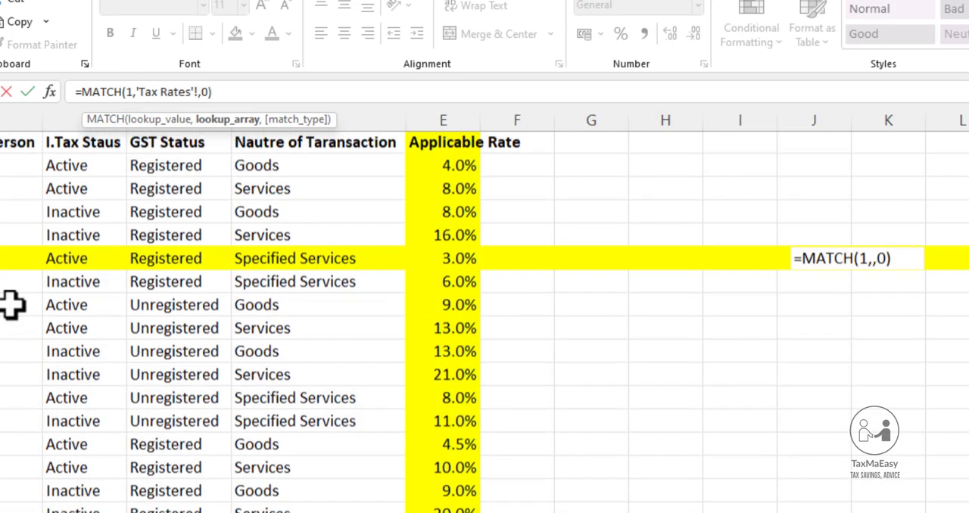
click(86, 168)
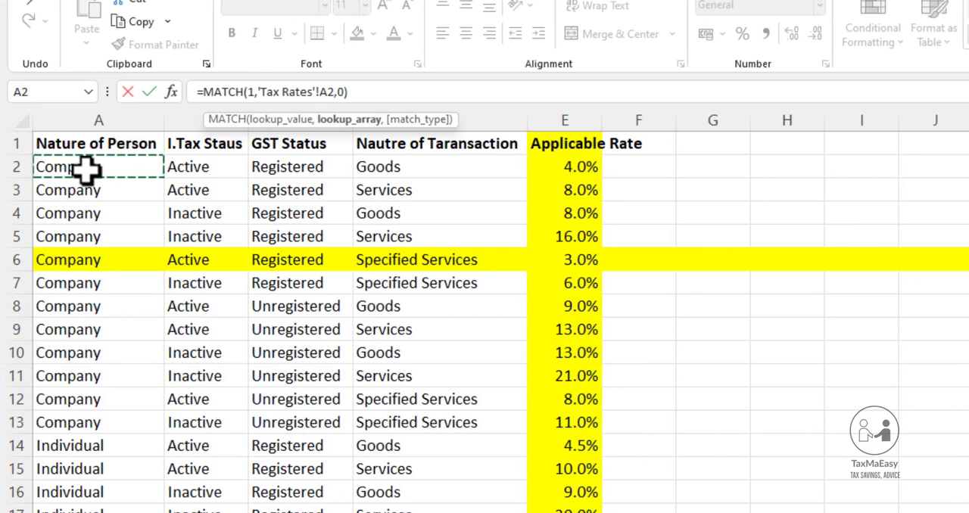
drag(86, 168, 87, 512)
drag(98, 512, 99, 512)
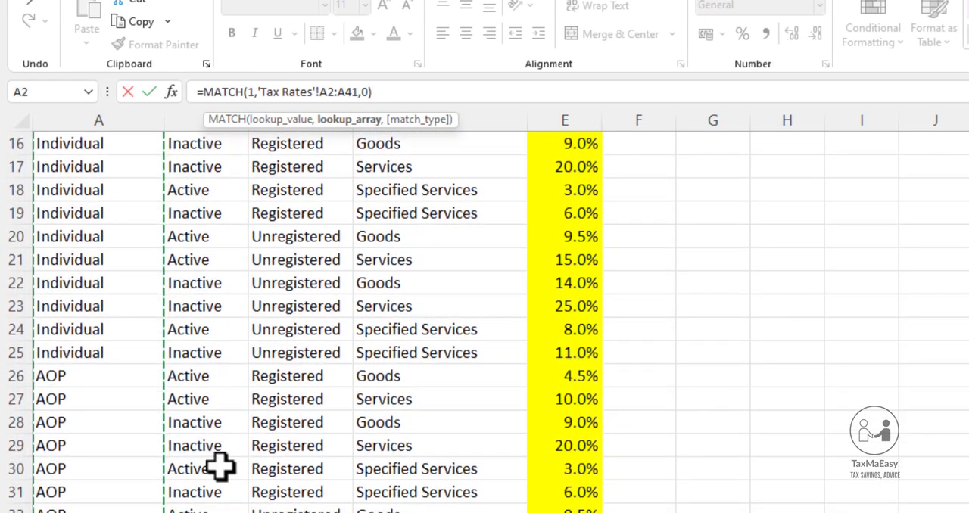
Make the lookup array test whether A2:A41 equals supplier type C4, enclose the condition in parentheses and commit the formula
text(=)
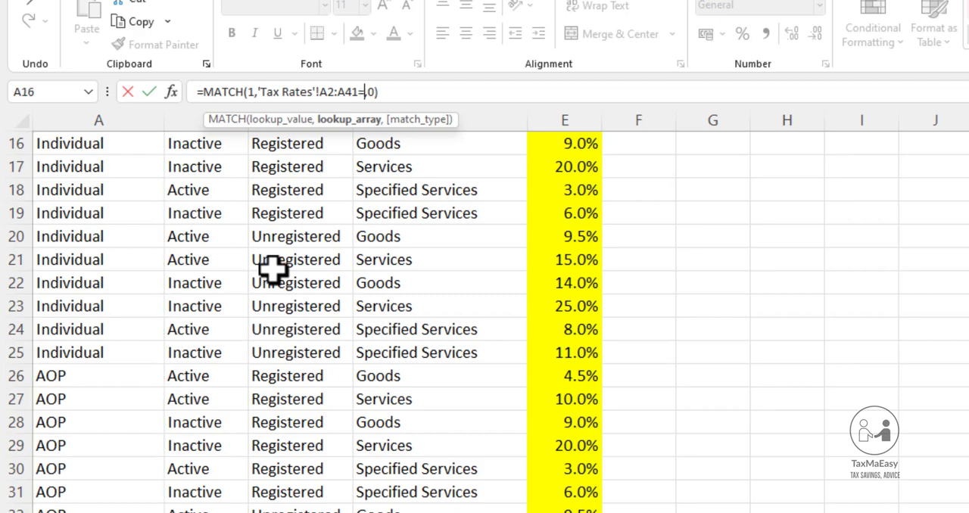
key(ctrl+Page_Down)
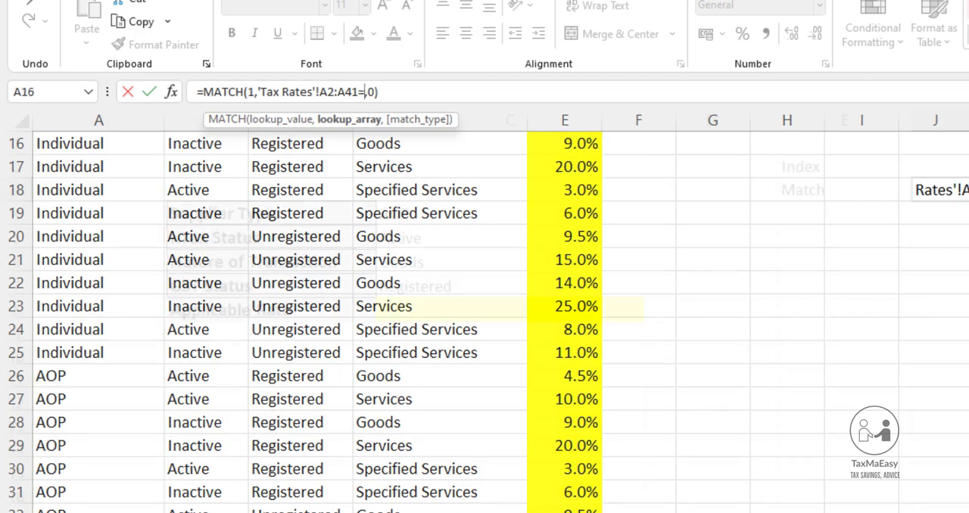
click(432, 213)
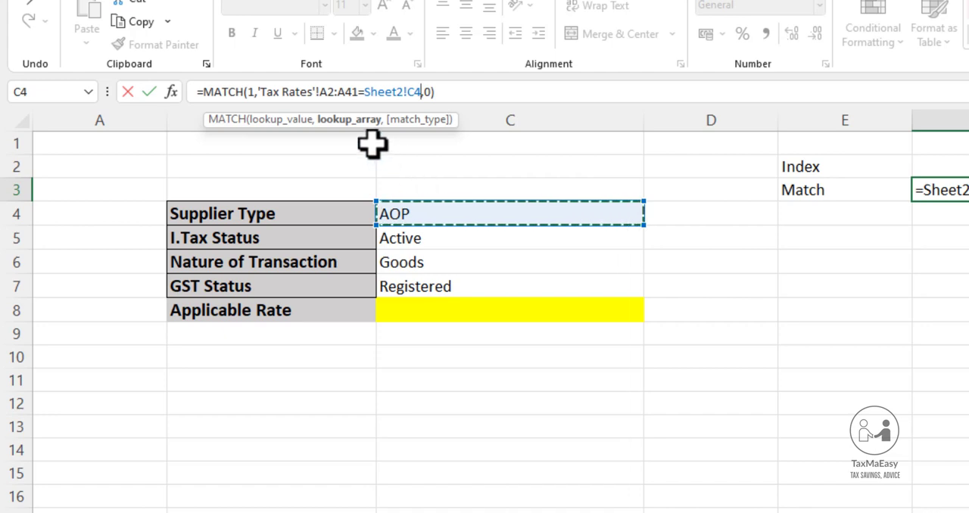
text())
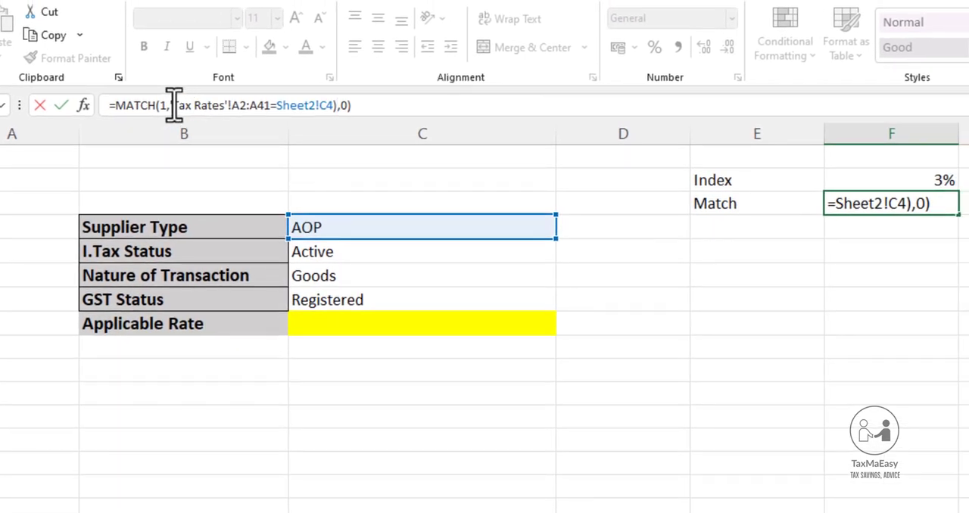
click(174, 106)
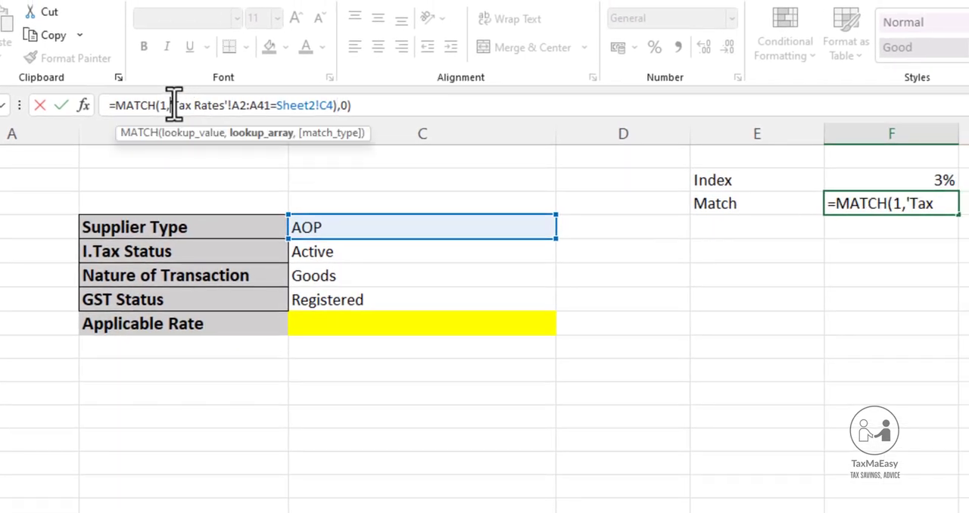
text(()
key(Return)
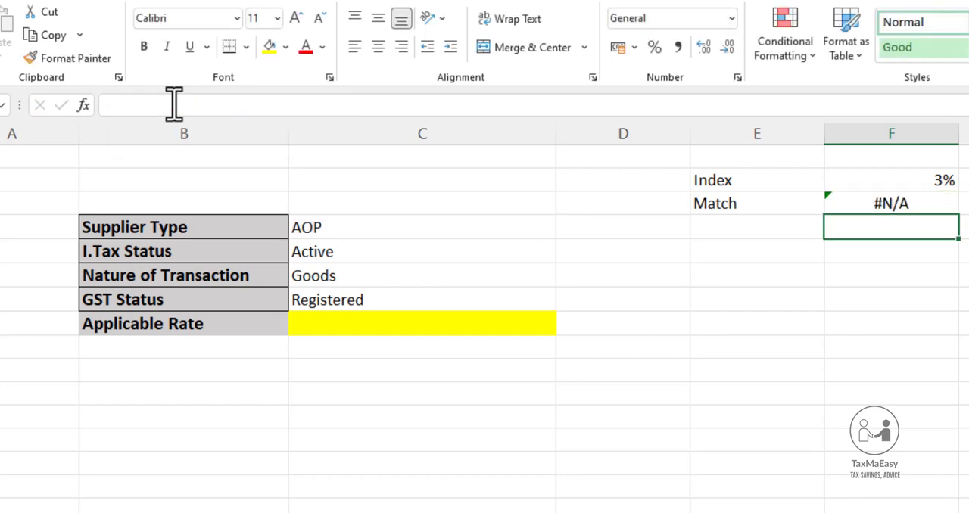
Review the single-condition MATCH formula in F3 without changing it
key(Up)
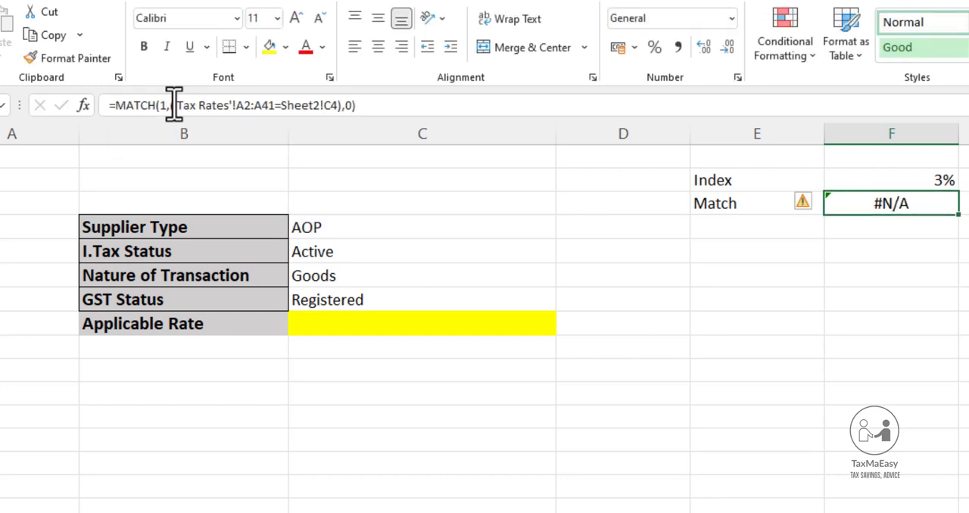
key(ctrl+Page_Up)
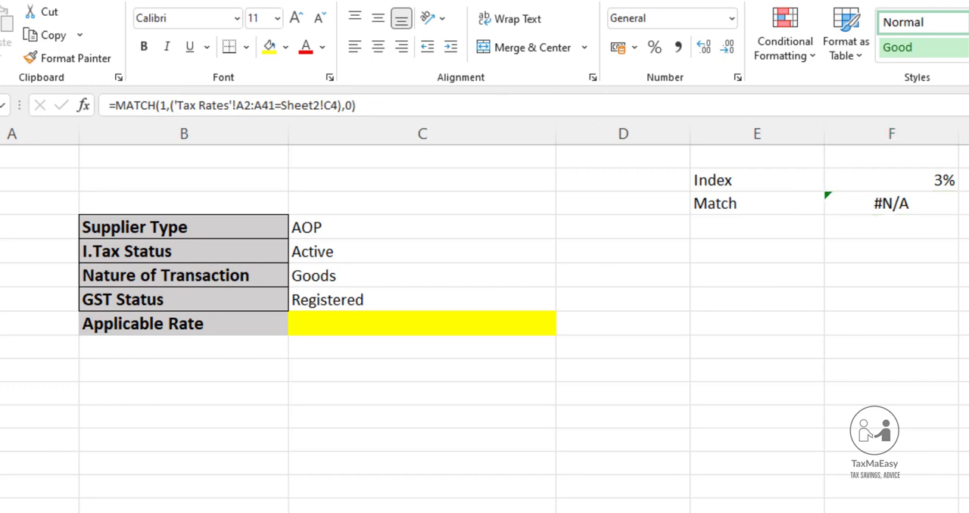
click(893, 206)
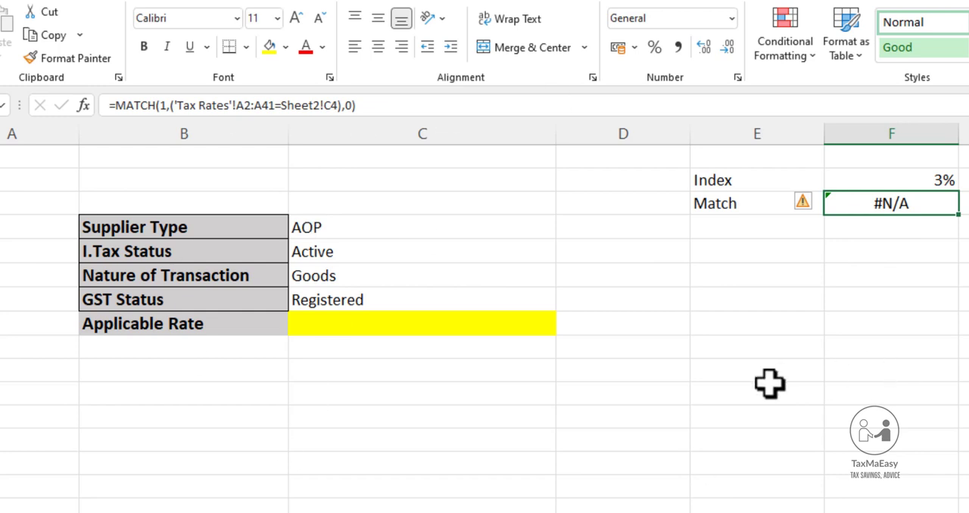
key(F2)
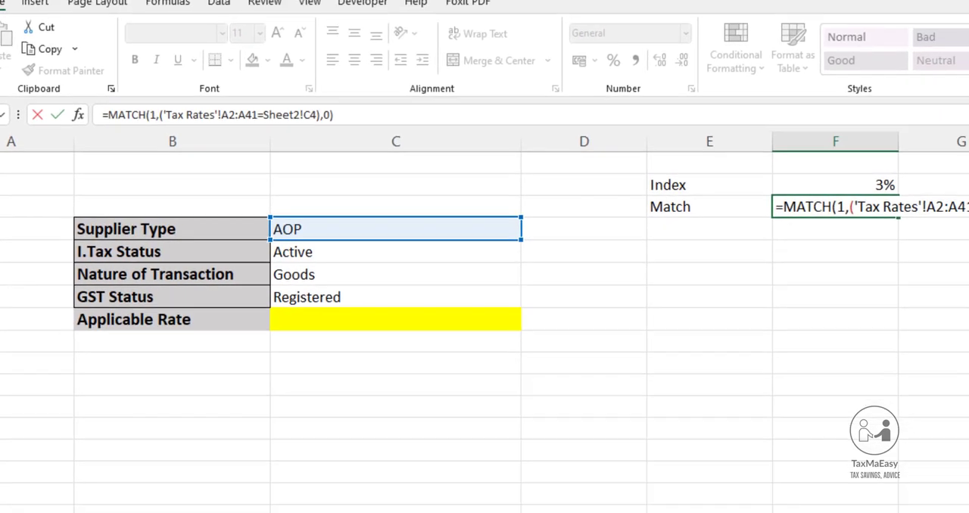
click(905, 214)
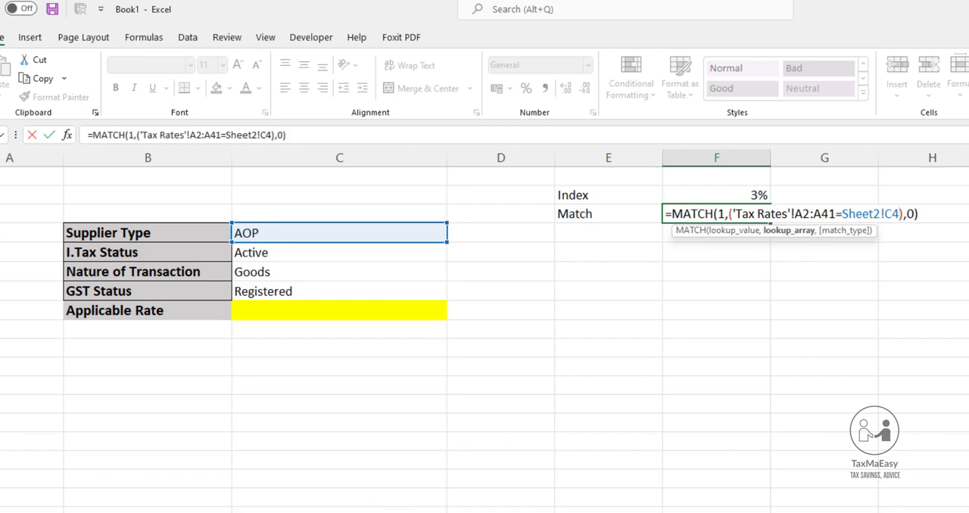
key(Escape)
Examine the AOP rows on the Tax Rates sheet and the combination of criteria in A26:D26
click(57, 512)
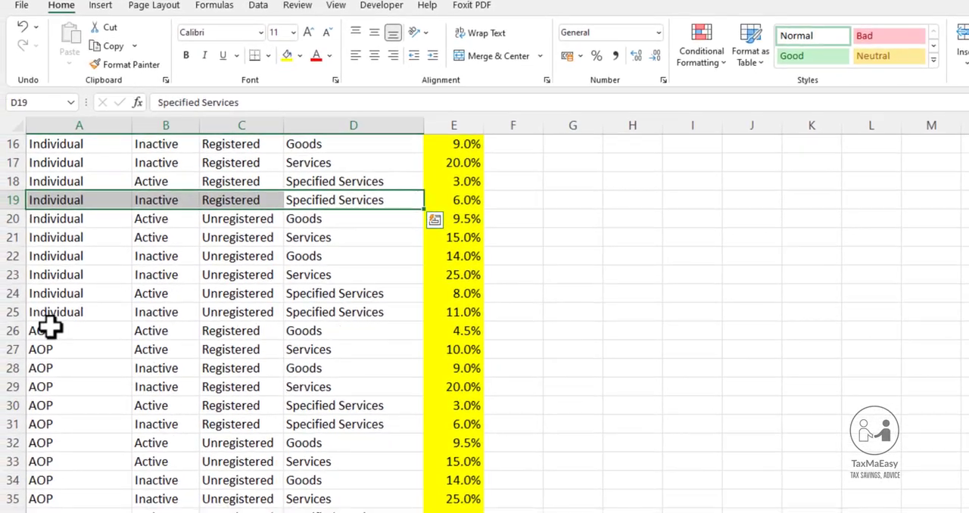
drag(8, 364, 8, 512)
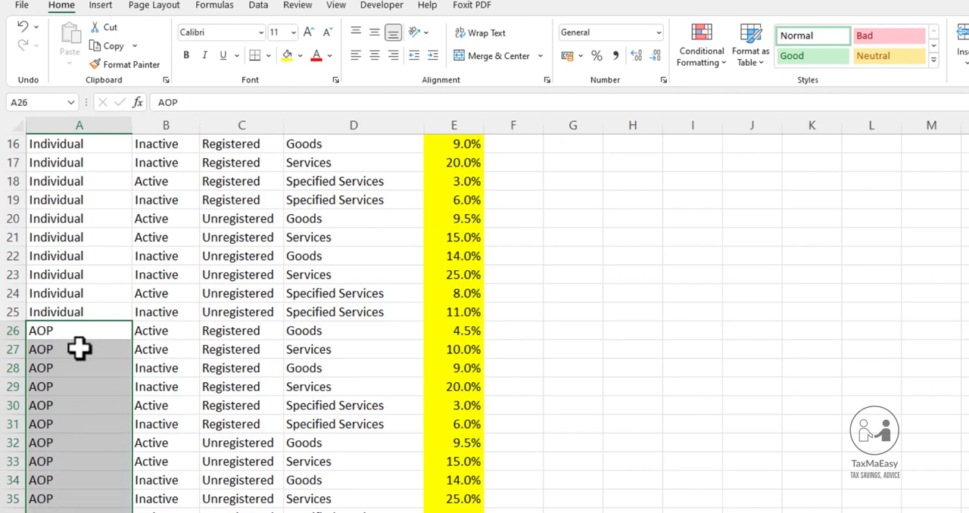
drag(141, 336, 315, 335)
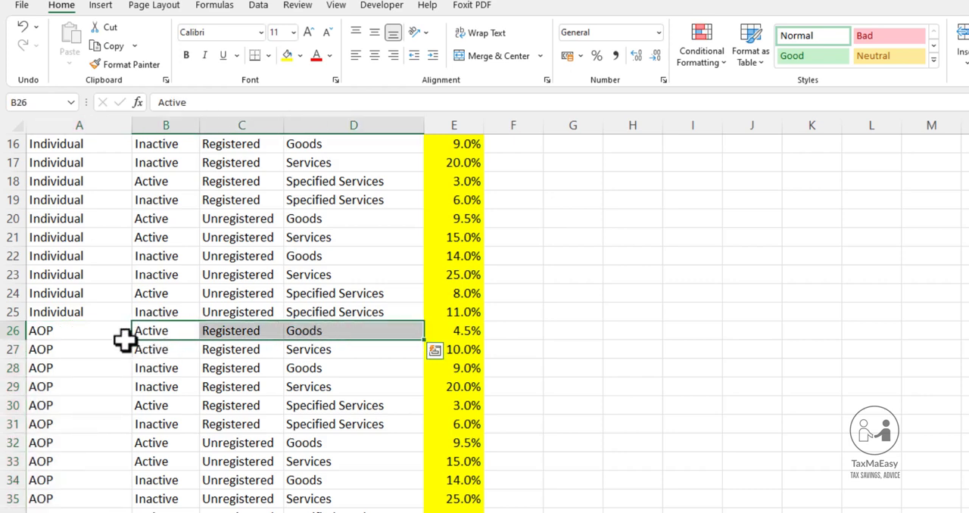
click(42, 333)
drag(55, 331, 321, 330)
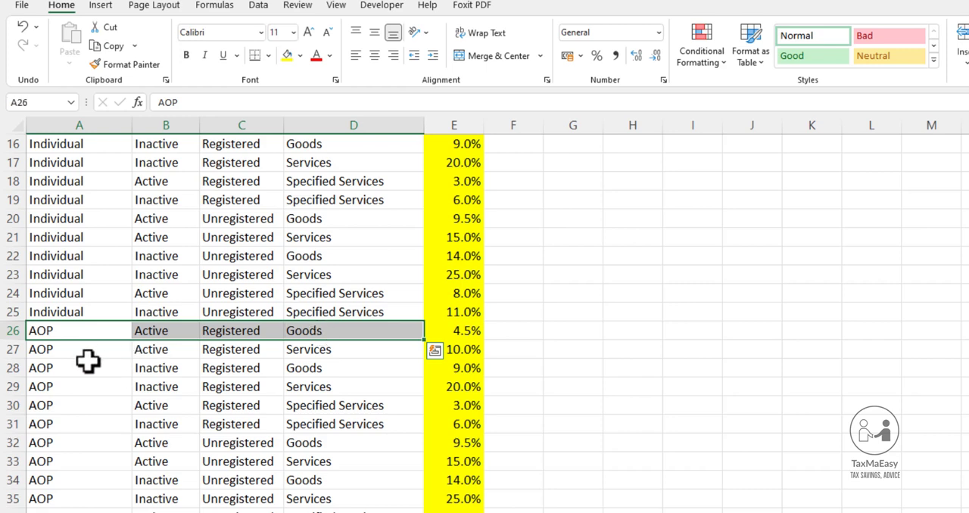
click(49, 331)
drag(49, 331, 55, 512)
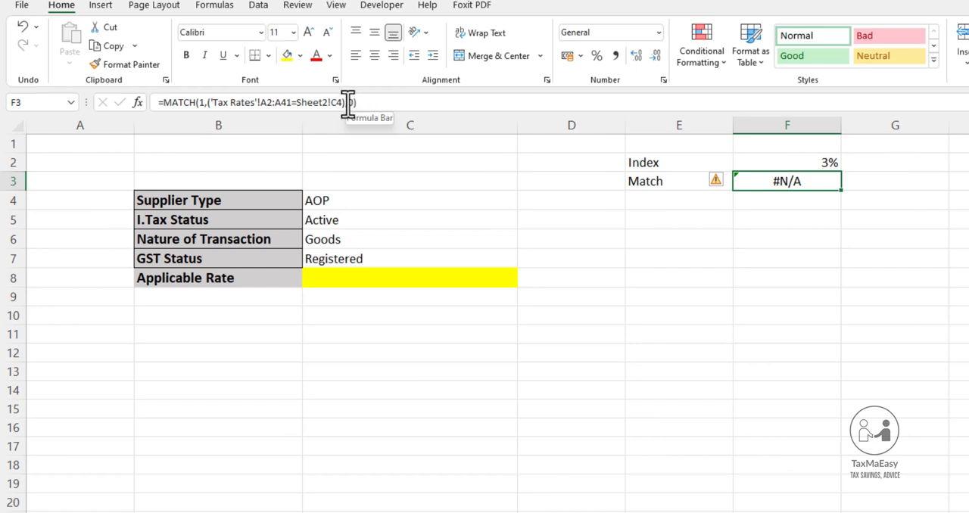
Multiply the supplier type condition in F3's MATCH formula by a new parenthesised condition starting with range B2:B41 on the Tax Rates sheet
click(347, 102)
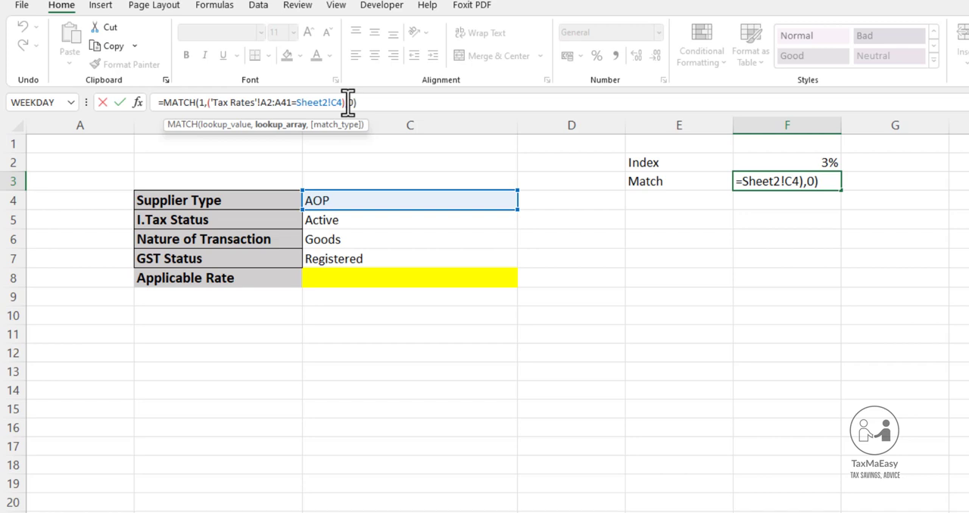
text(*)
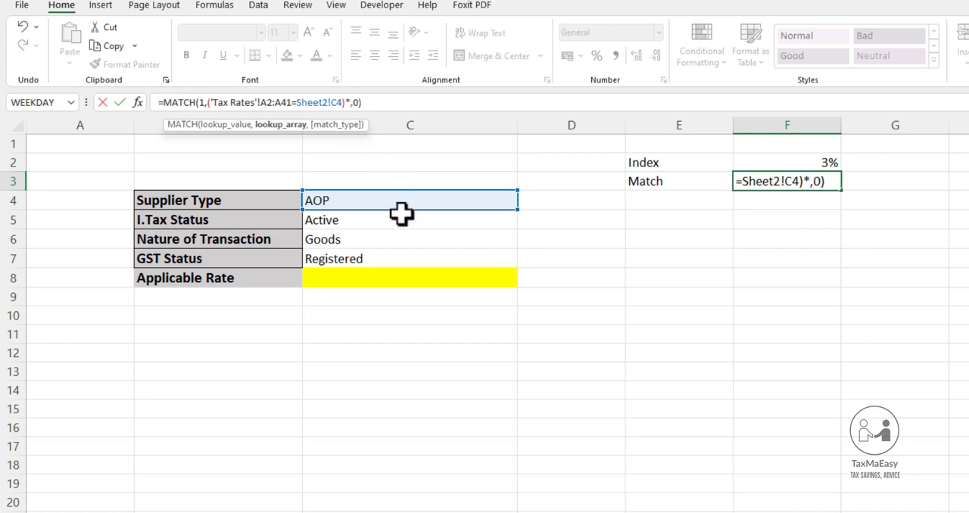
text(()
key(ctrl+Page_Up)
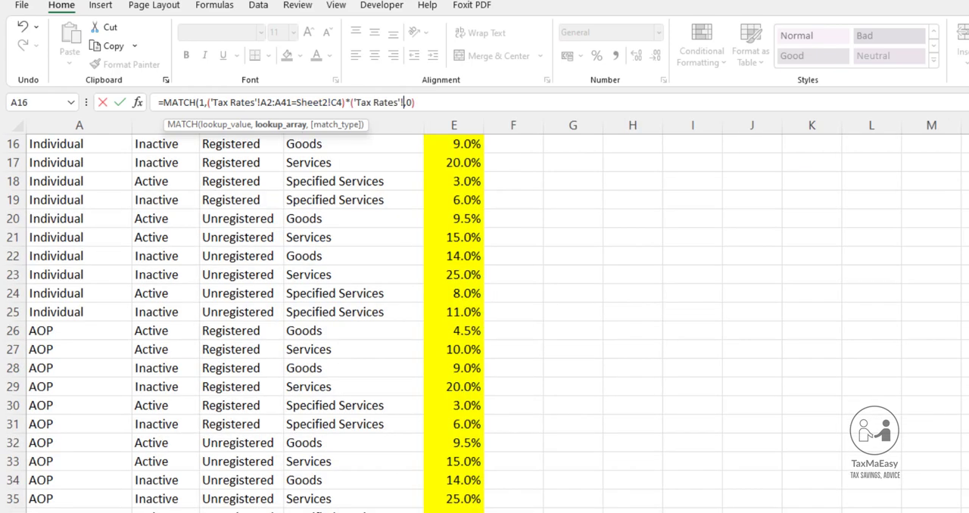
scroll(155, 419, up, 5)
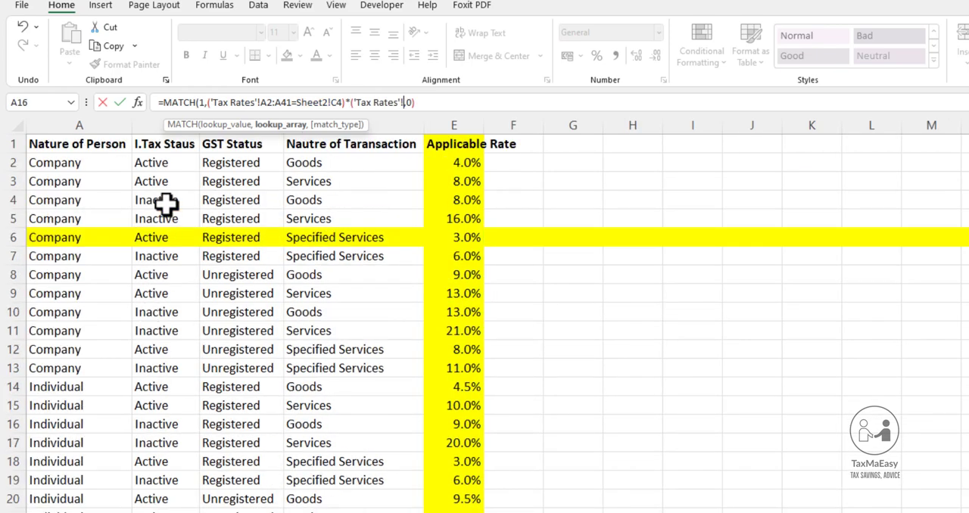
drag(162, 172, 143, 512)
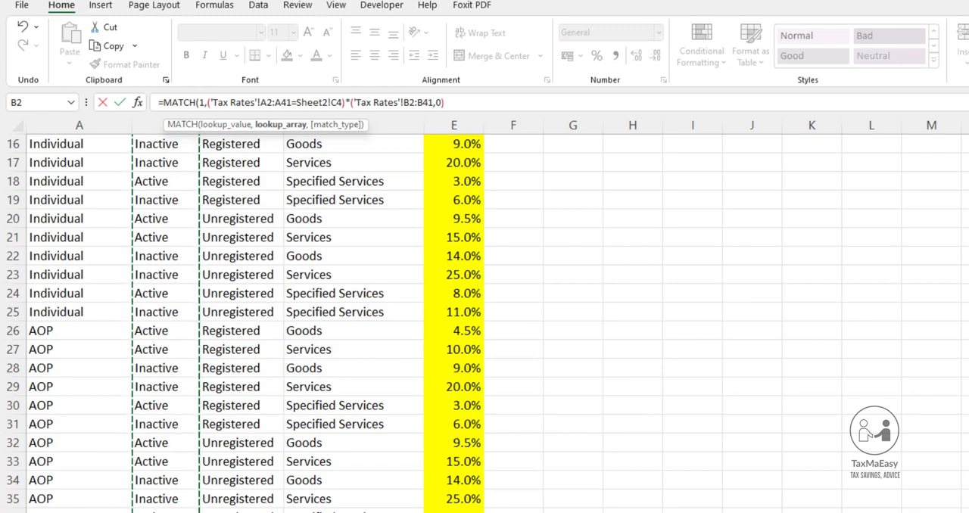
Make the second condition test whether B2:B41 equals the I.Tax Status in Sheet2 C5, close its parenthesis and commit the formula
text(=)
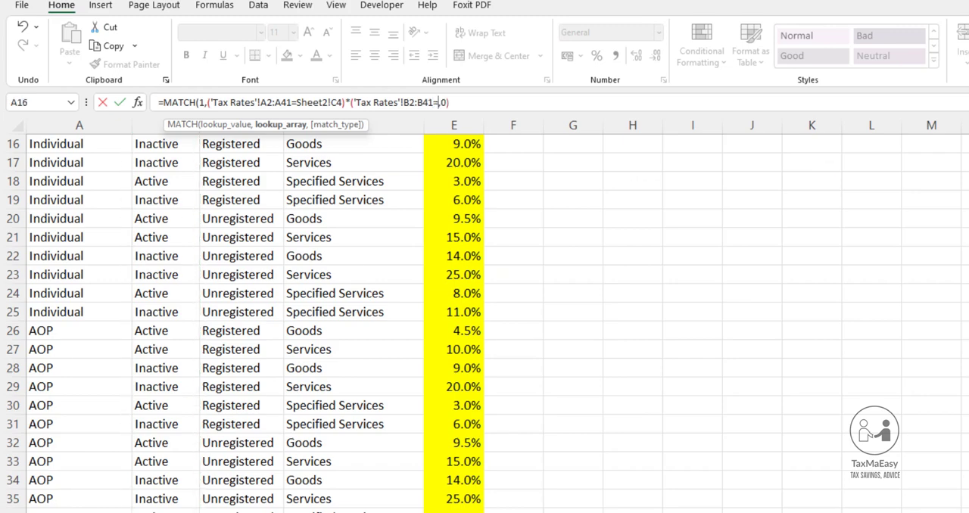
click(198, 512)
click(332, 220)
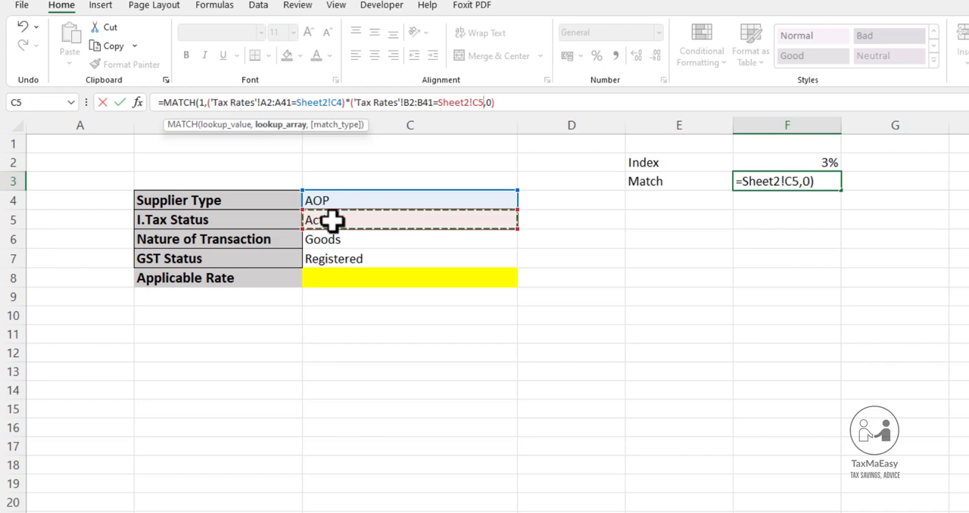
text())
key(Return)
key(Up)
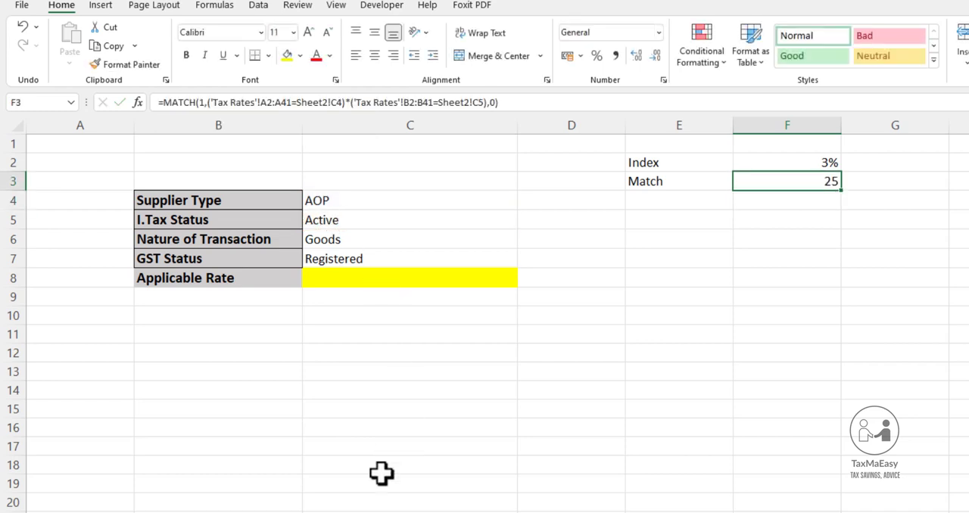
Compare the supplier type in C4 with the entries in A26:B26 on the Tax Rates sheet
key(ctrl+Page_Up)
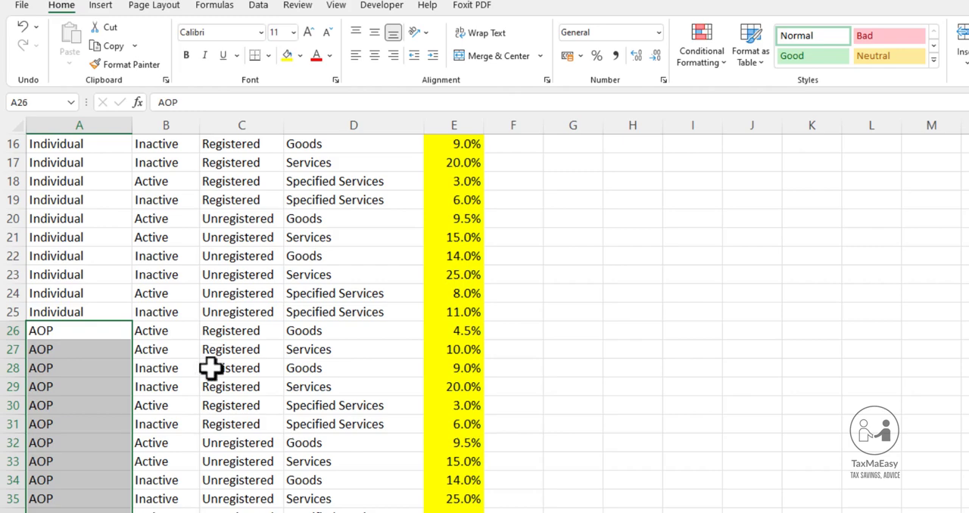
click(215, 512)
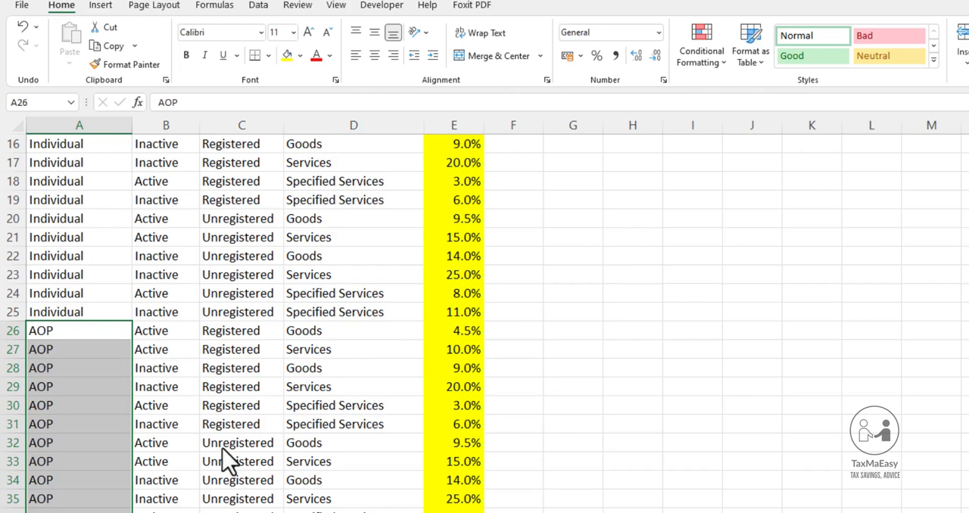
click(315, 202)
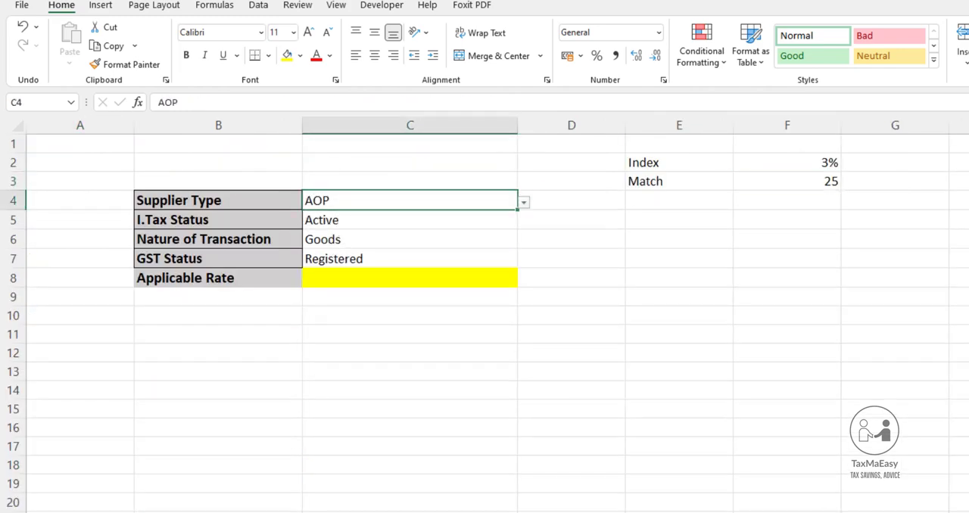
click(121, 511)
click(75, 336)
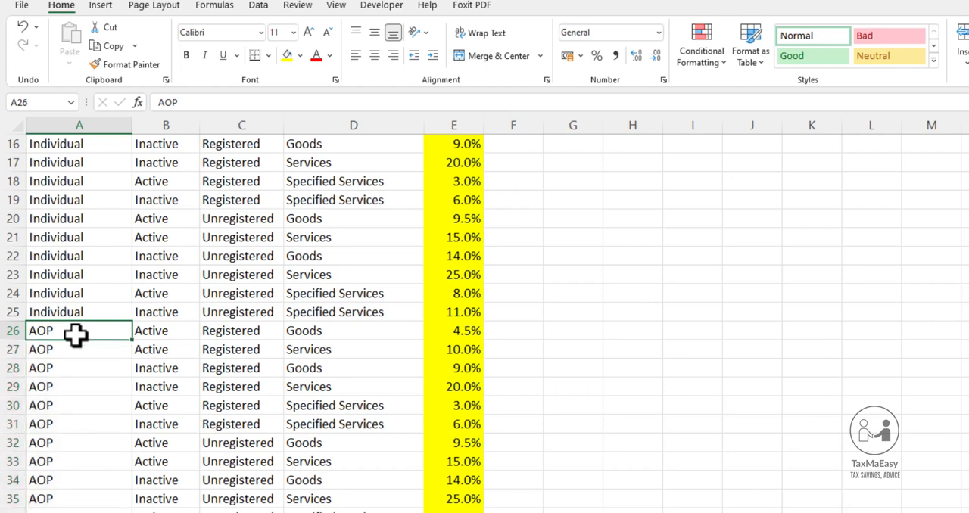
drag(76, 335, 171, 333)
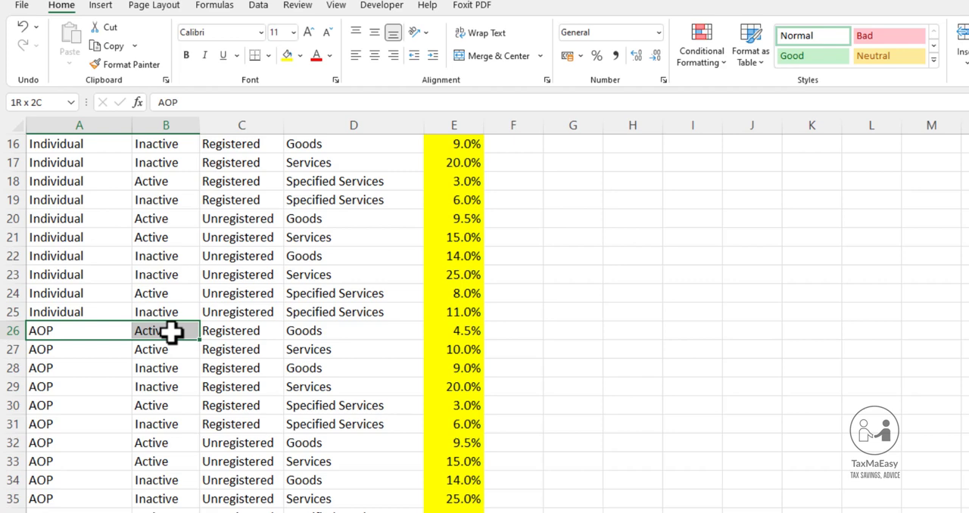
drag(171, 333, 172, 334)
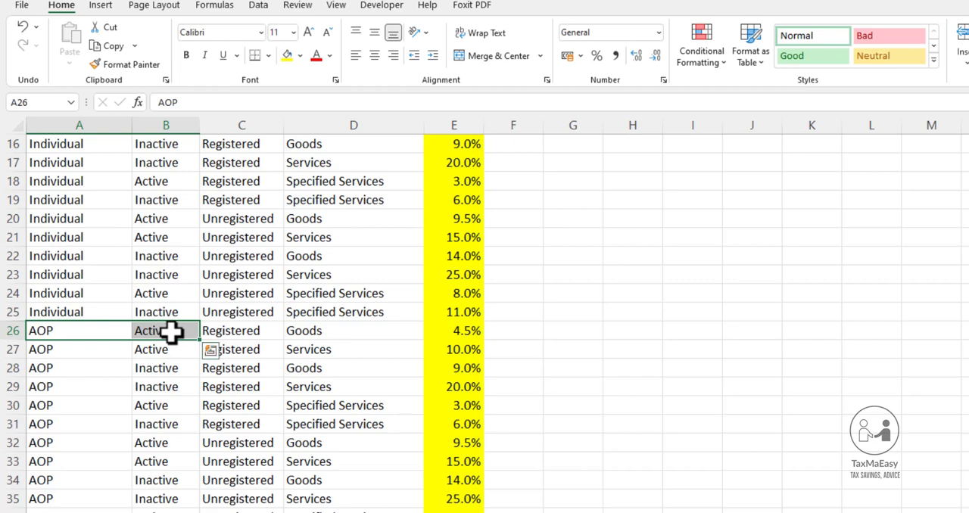
Highlight the entire row 26 of the Tax Rates sheet with a yellow fill
click(9, 331)
click(287, 55)
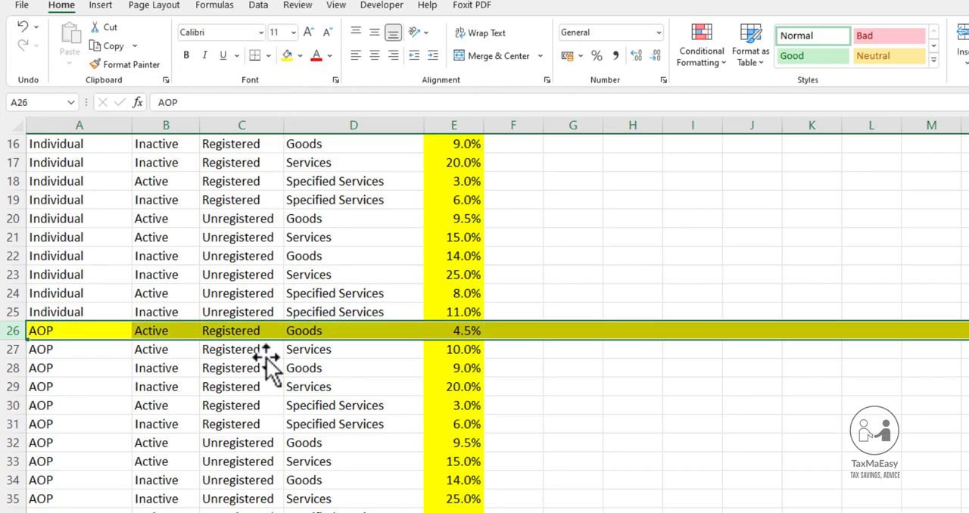
click(175, 335)
click(209, 335)
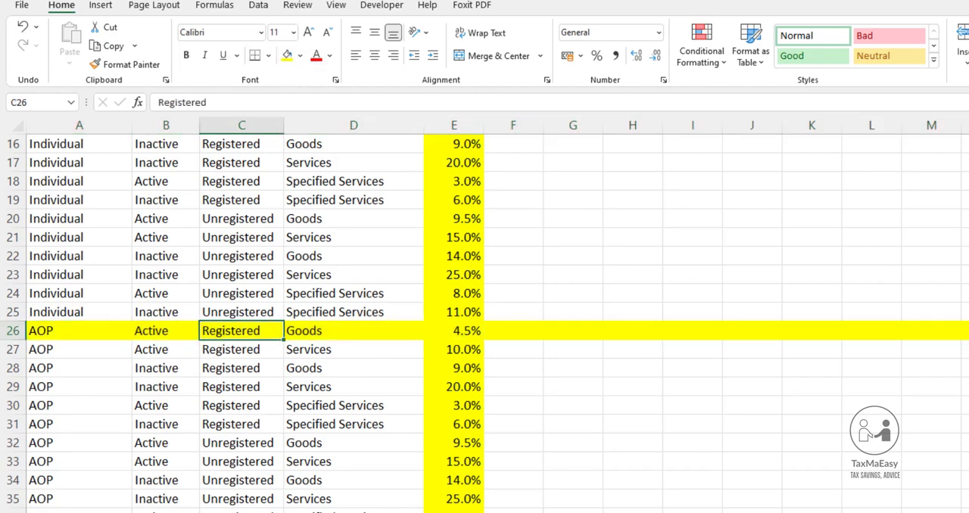
Multiply the lookup array in F3's MATCH formula by a third condition testing whether Tax Rates D2:D41 equals nature of transaction C6
click(672, 511)
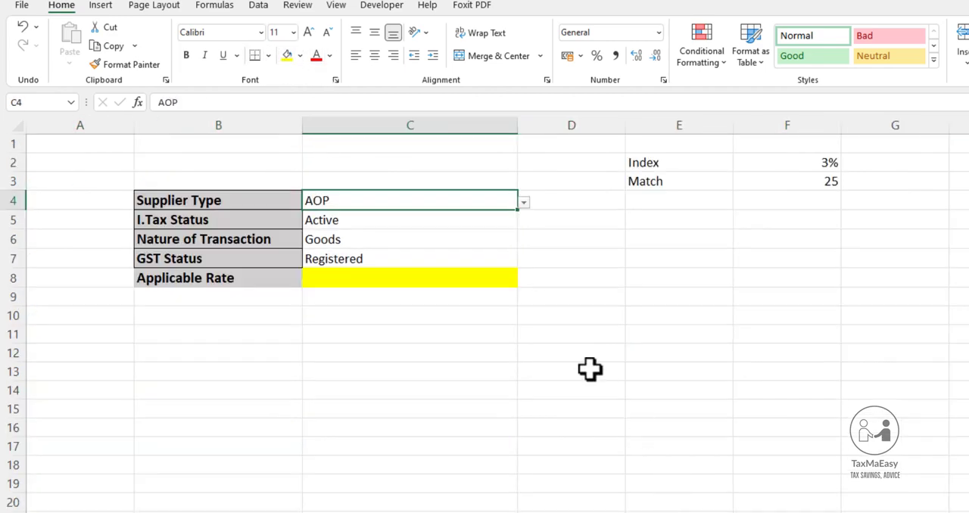
click(832, 182)
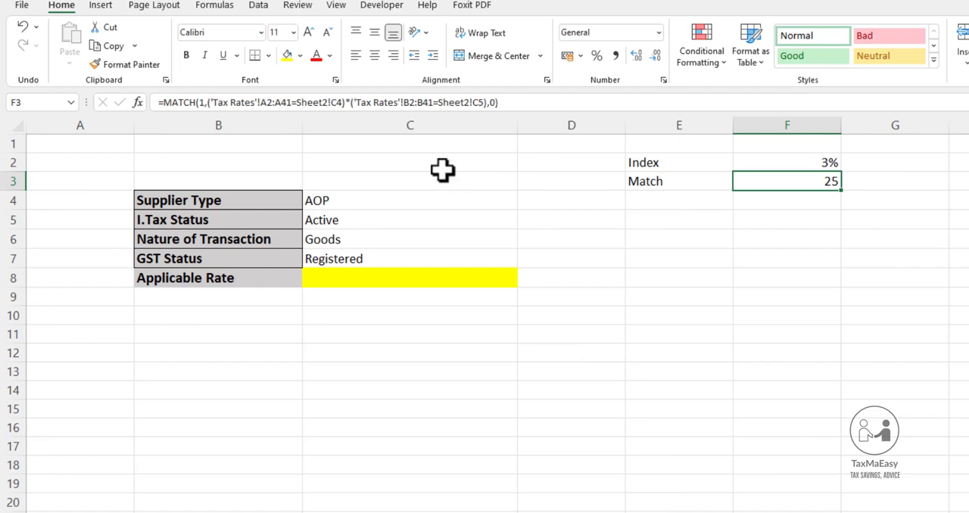
click(488, 102)
text(*)
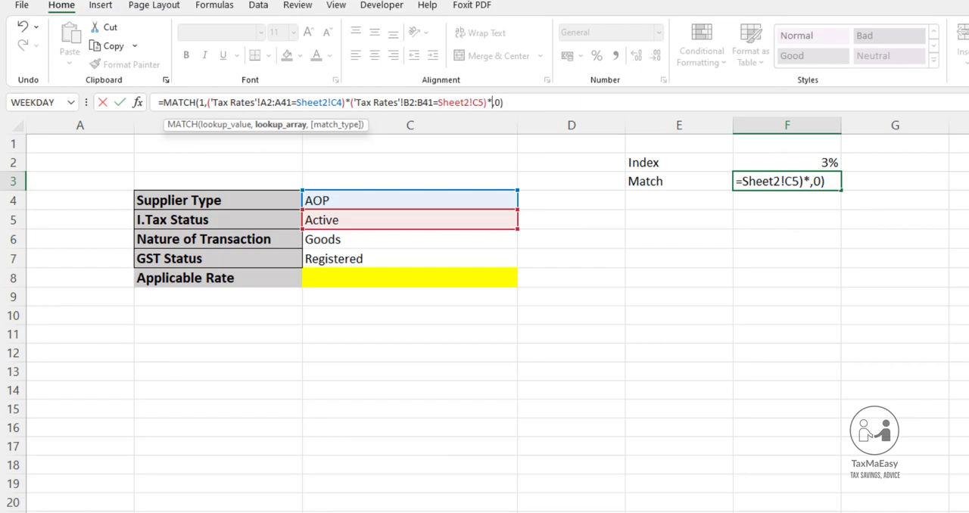
click(232, 506)
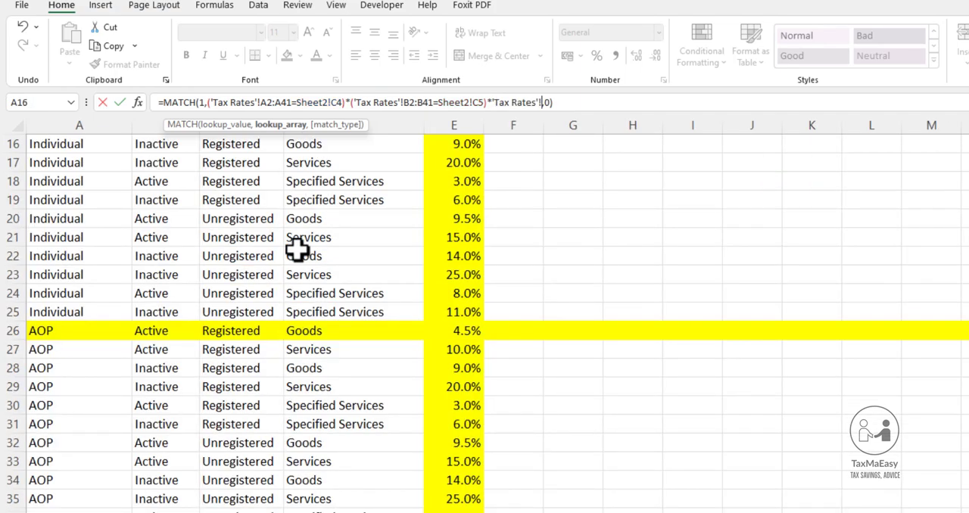
scroll(297, 250, up, 5)
drag(322, 165, 352, 512)
text(=)
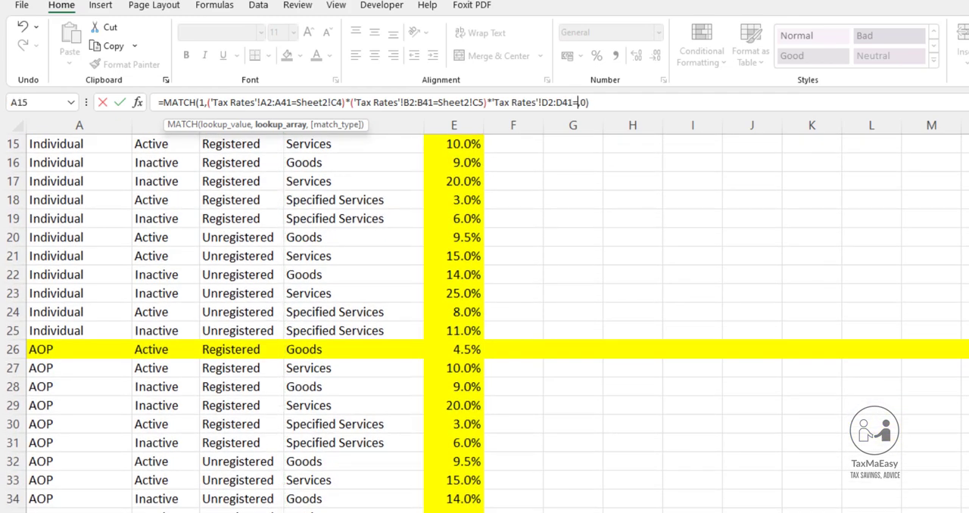
click(227, 512)
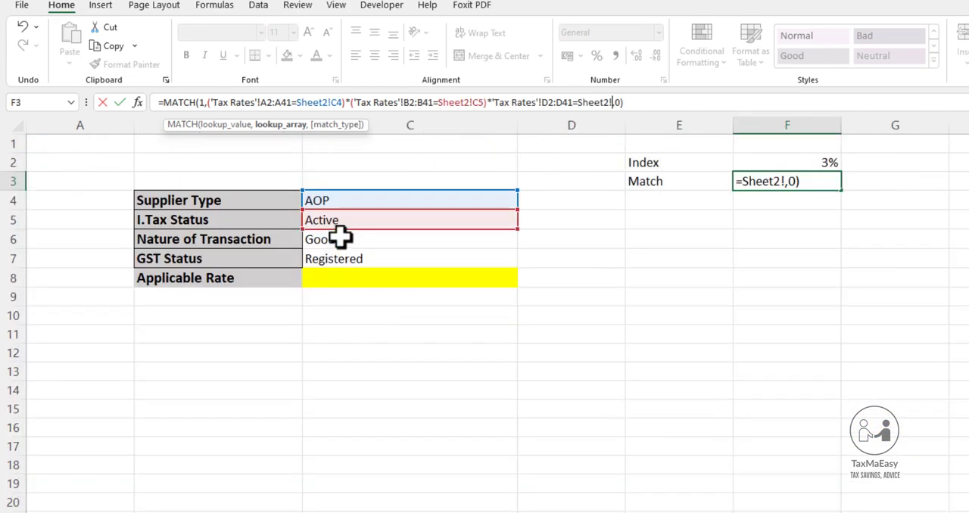
click(340, 237)
text())
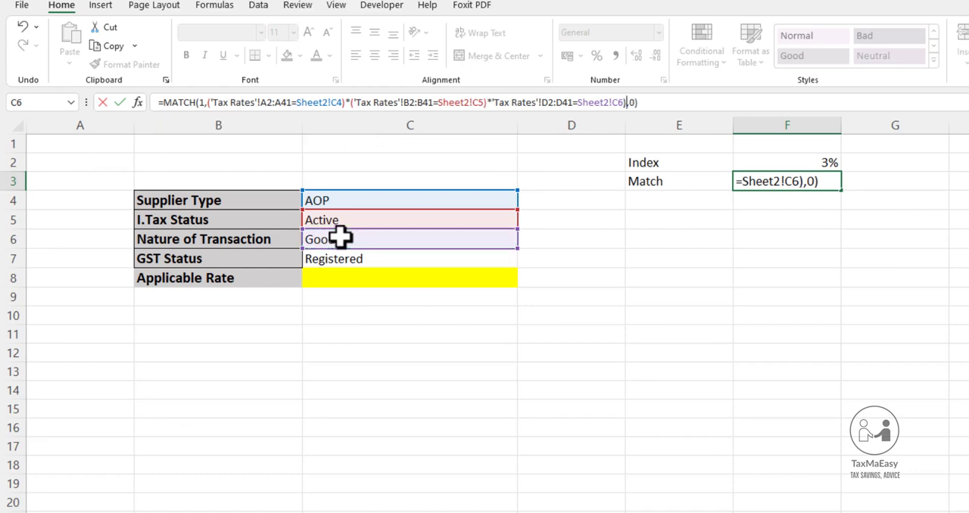
Insert the missing opening parenthesis before the D2:D41 condition and commit the three-condition MATCH formula in F3
key(Return)
key(Return)
key(Left)
key(Left)
key(Left)
key(Left)
key(Left)
key(Left)
key(Left)
key(Left)
key(Left)
key(Left)
key(Left)
key(Left)
key(Left)
key(Left)
key(Left)
key(Left)
key(Left)
key(Left)
key(Left)
key(Left)
key(Left)
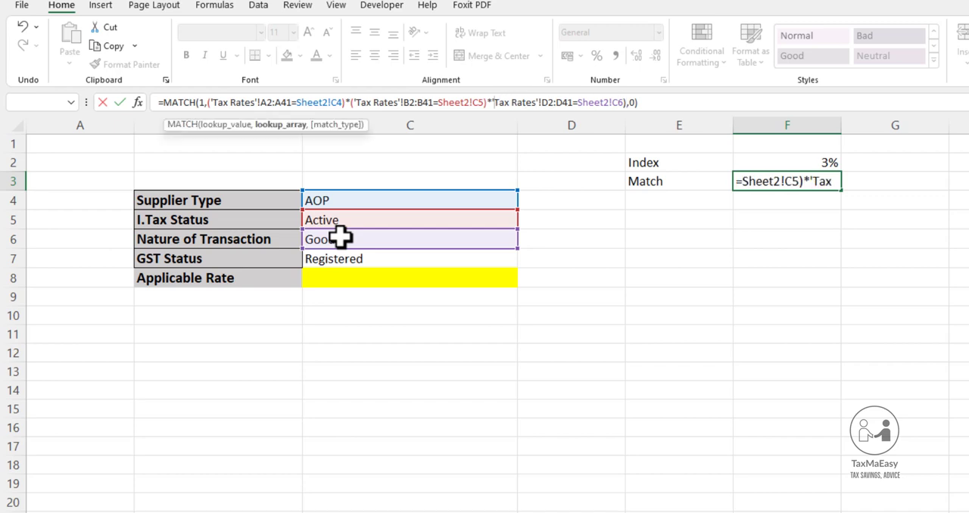
text(')
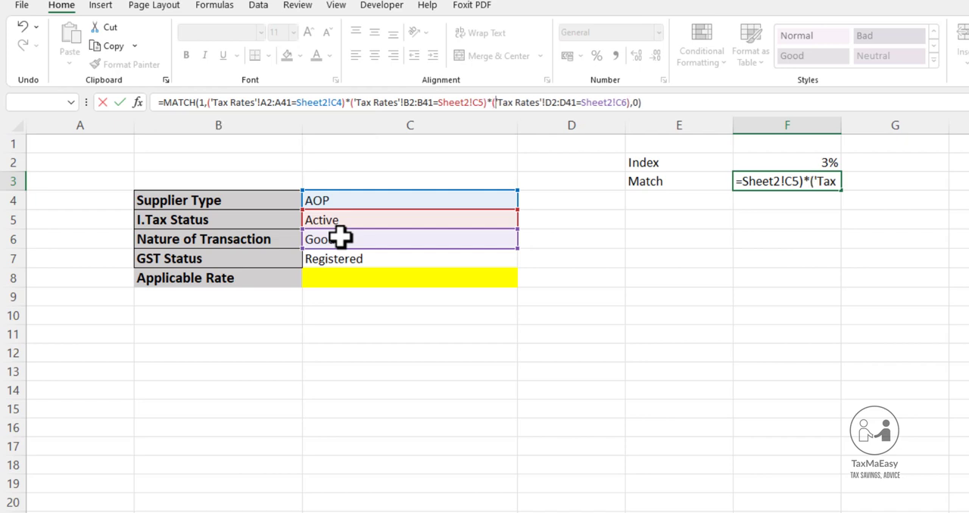
key(Return)
key(Up)
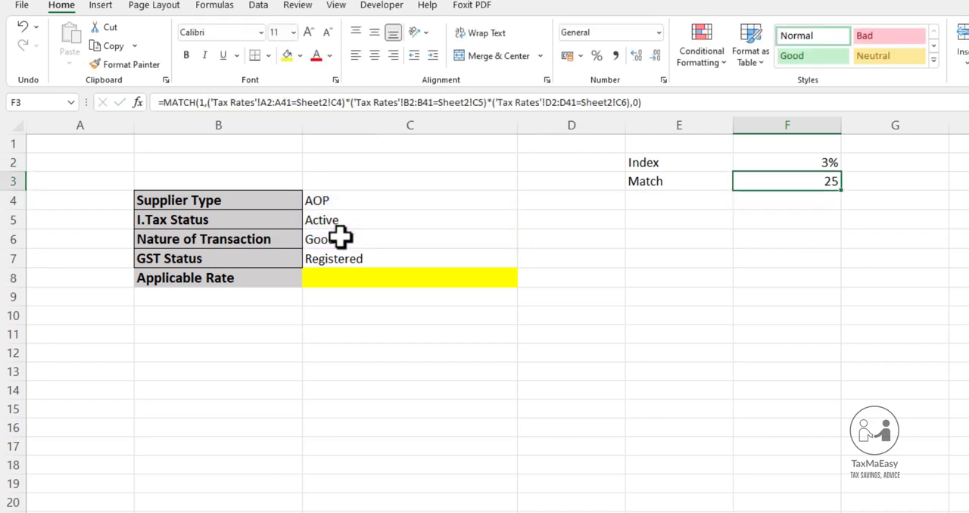
Multiply the lookup array in F3's MATCH formula by a fourth condition testing whether Tax Rates C2:C41 equals GST status C7
key(F2)
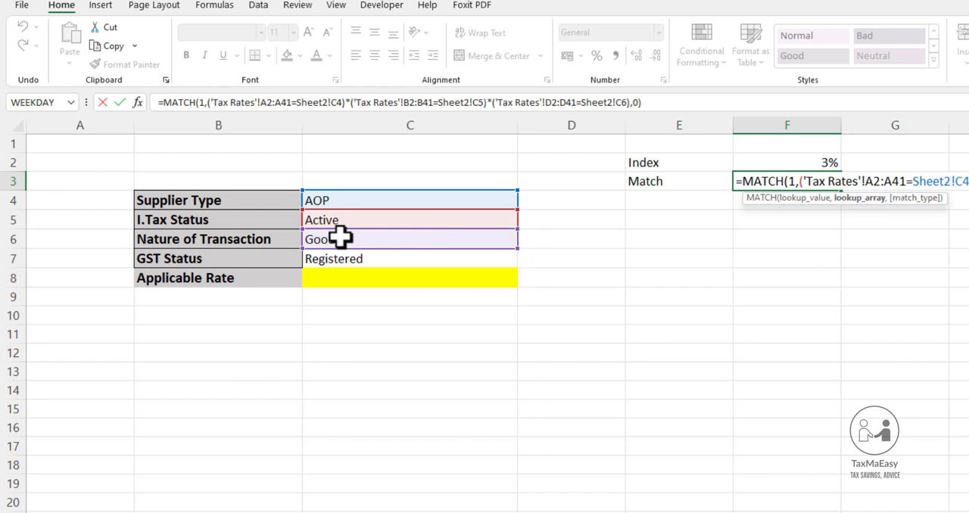
text(*)
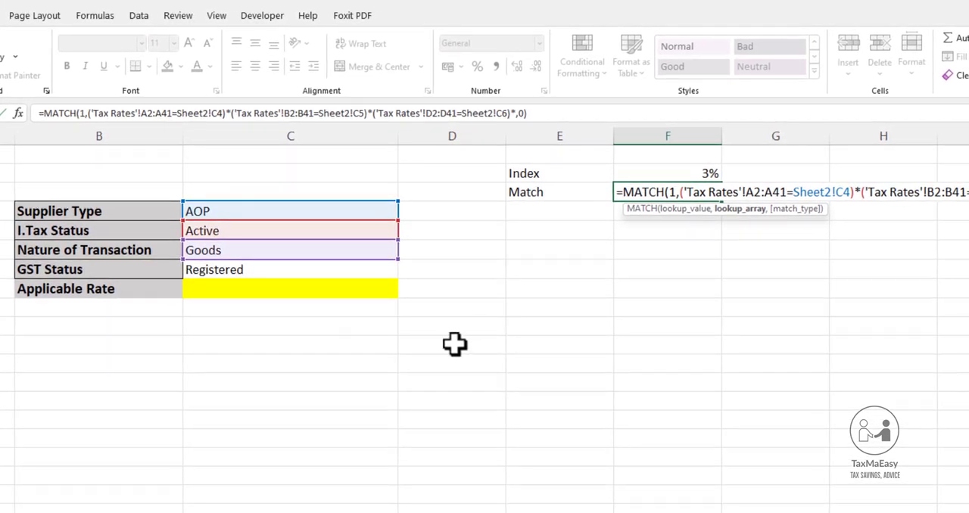
click(186, 511)
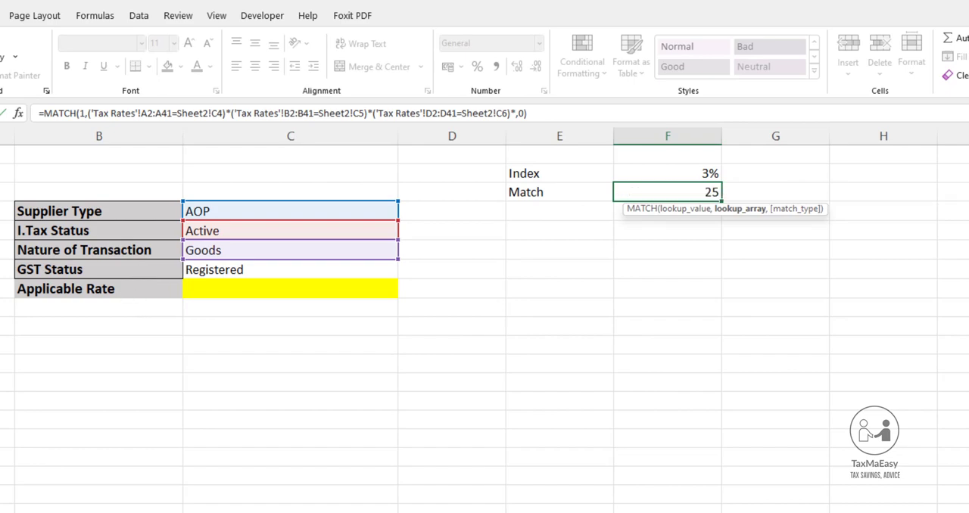
scroll(113, 318, up, 5)
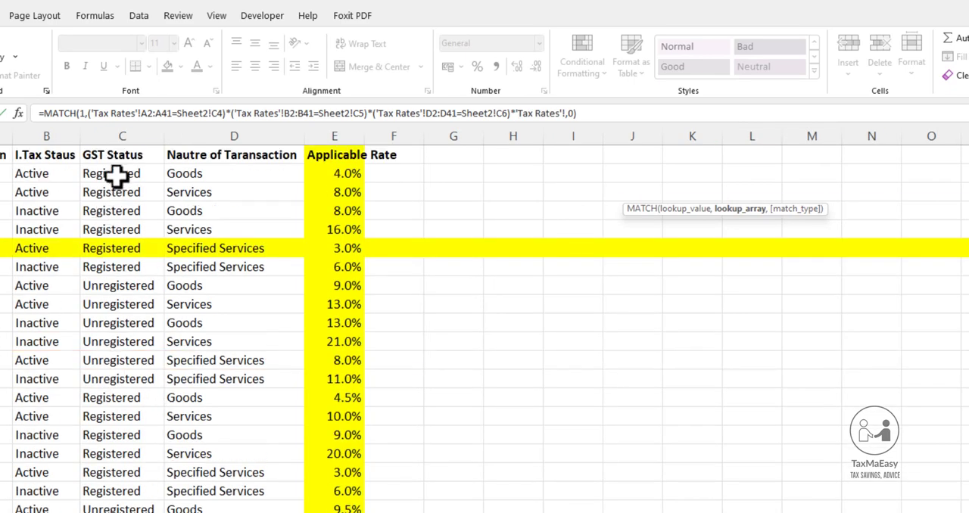
drag(119, 174, 119, 511)
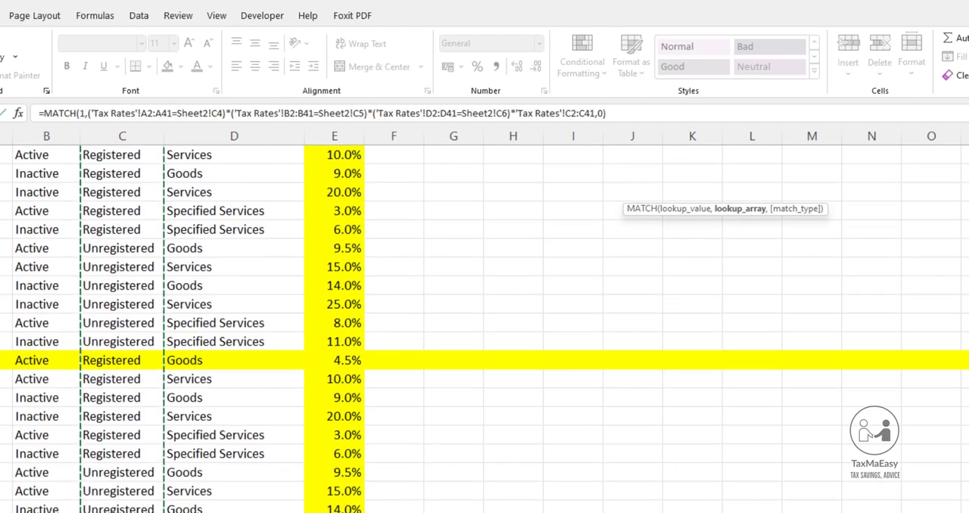
text(=)
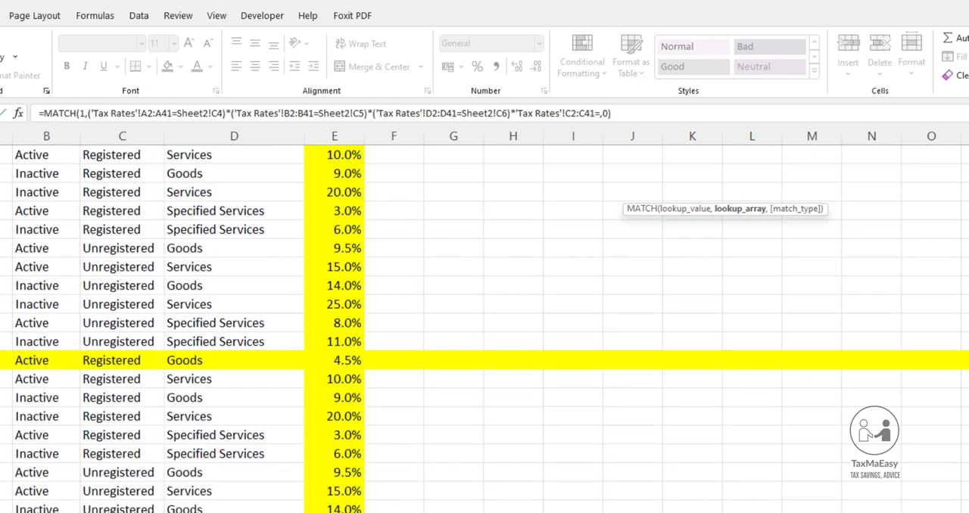
key(ctrl+Page_Down)
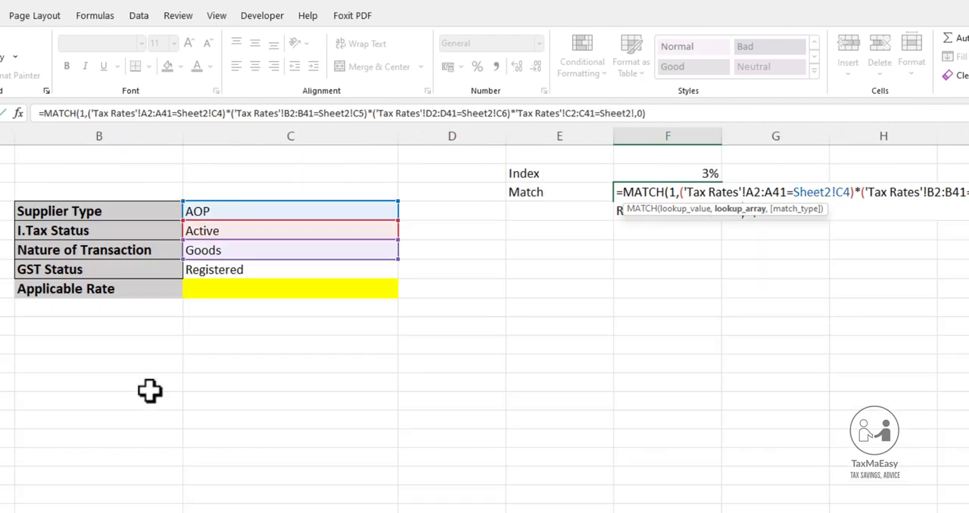
click(223, 272)
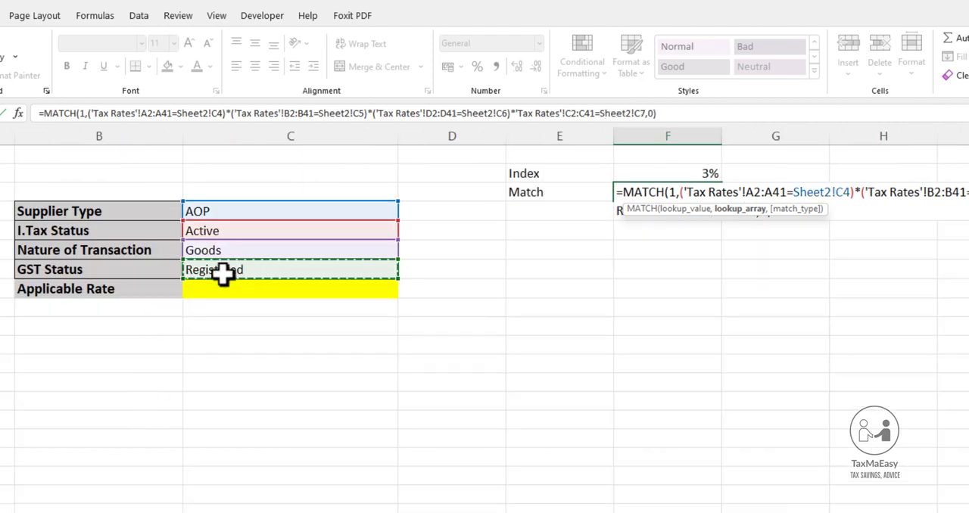
text())
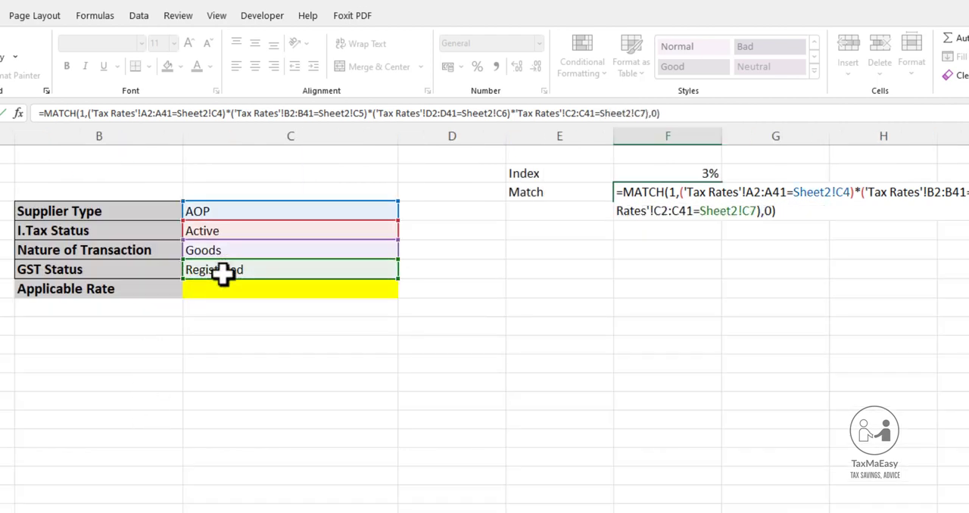
Insert the missing opening parenthesis before the C2:C41 condition and commit the four-condition MATCH formula in F3
click(519, 114)
text(()
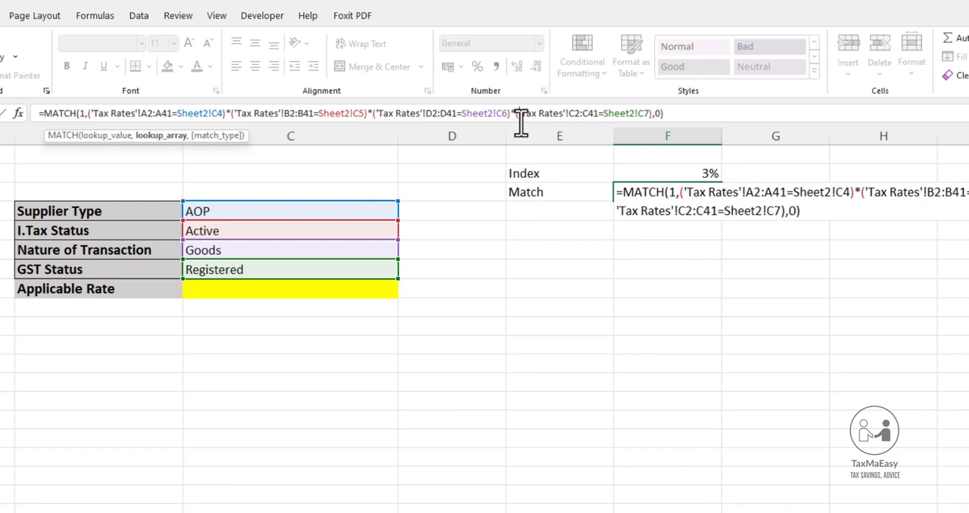
key(Return)
key(Up)
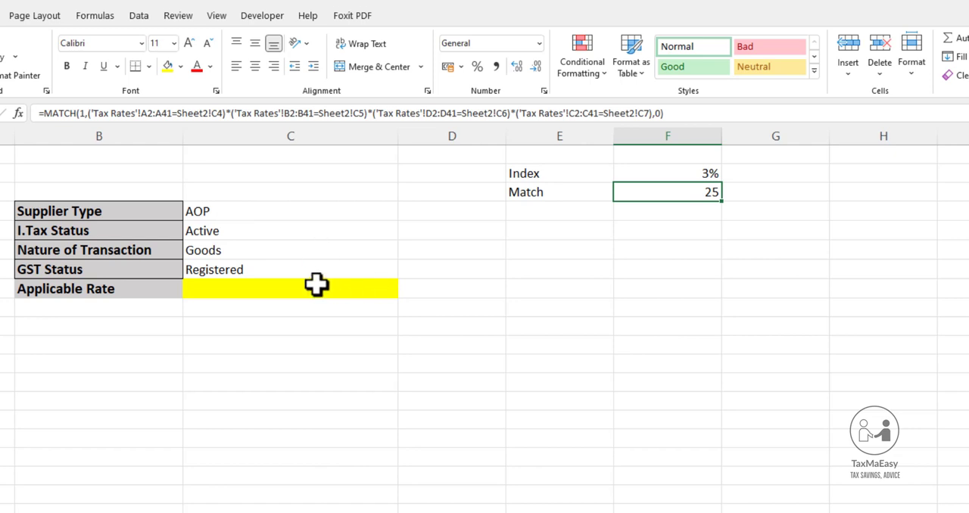
Compare the four selections in C4:C7 with the entries in A26:D26 on the Tax Rates sheet
drag(242, 213, 237, 266)
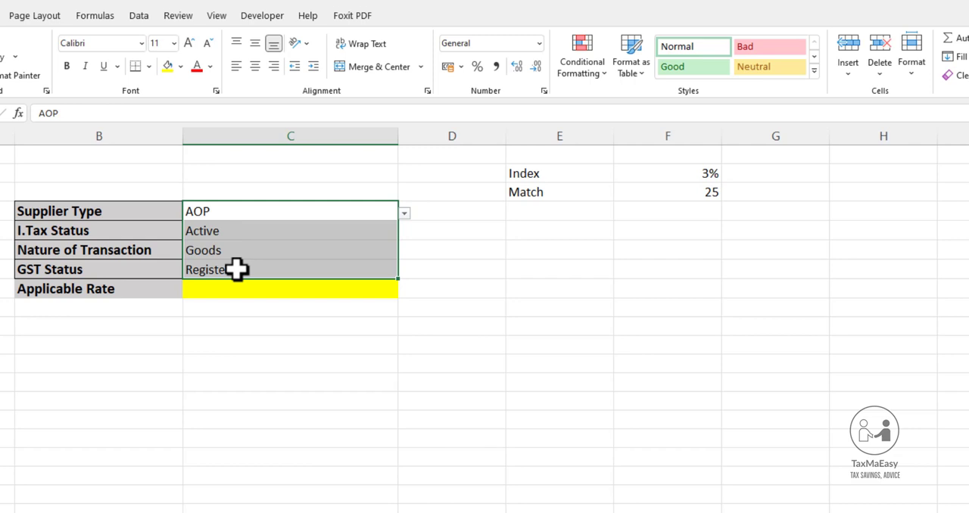
drag(237, 270, 236, 269)
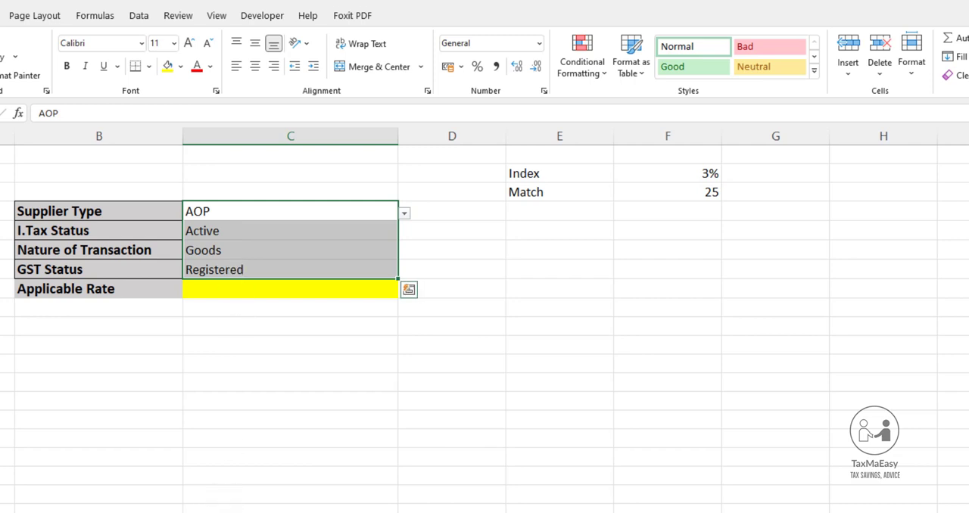
click(201, 512)
scroll(156, 394, up, 4)
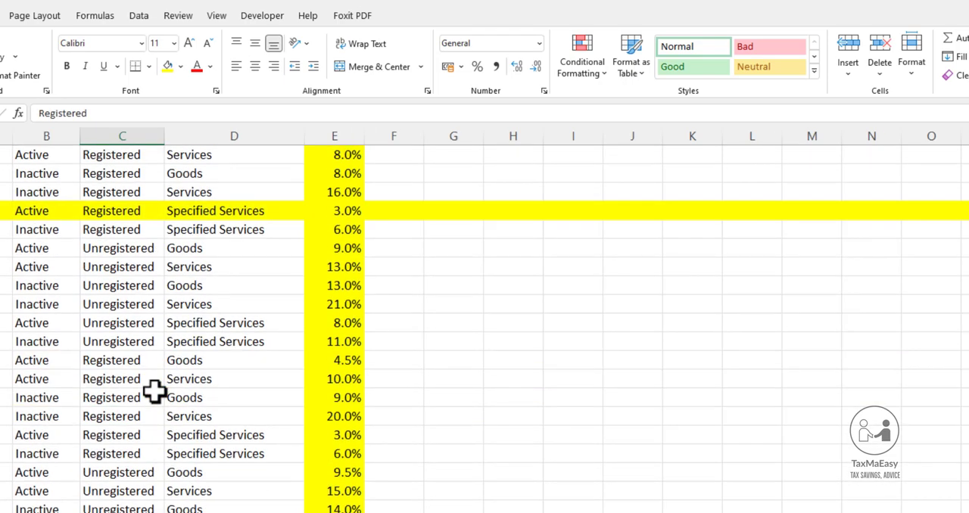
scroll(156, 386, up, 1)
click(121, 173)
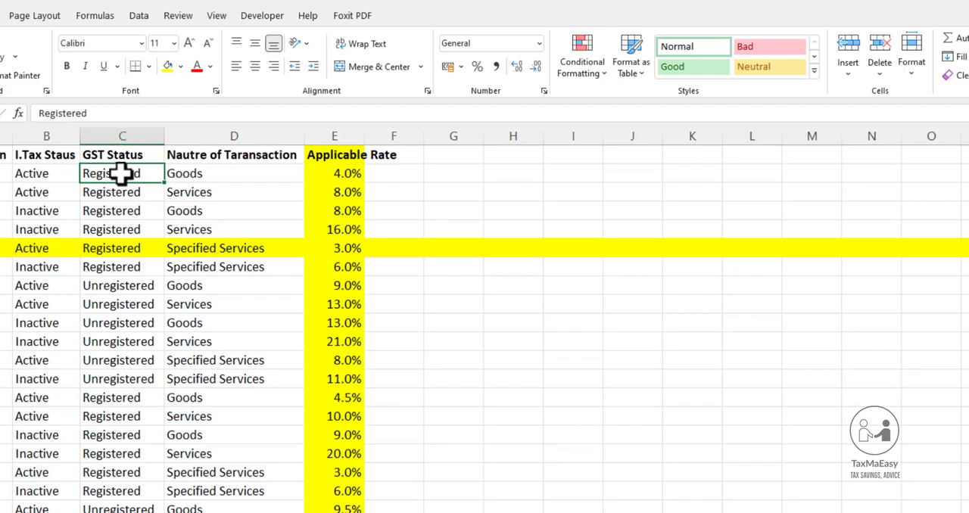
drag(121, 173, 62, 469)
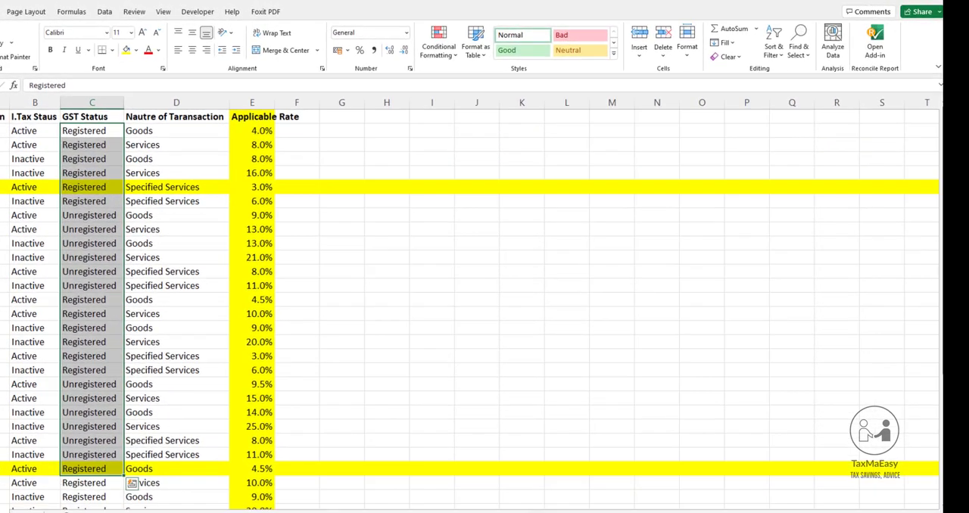
drag(3, 468, 253, 477)
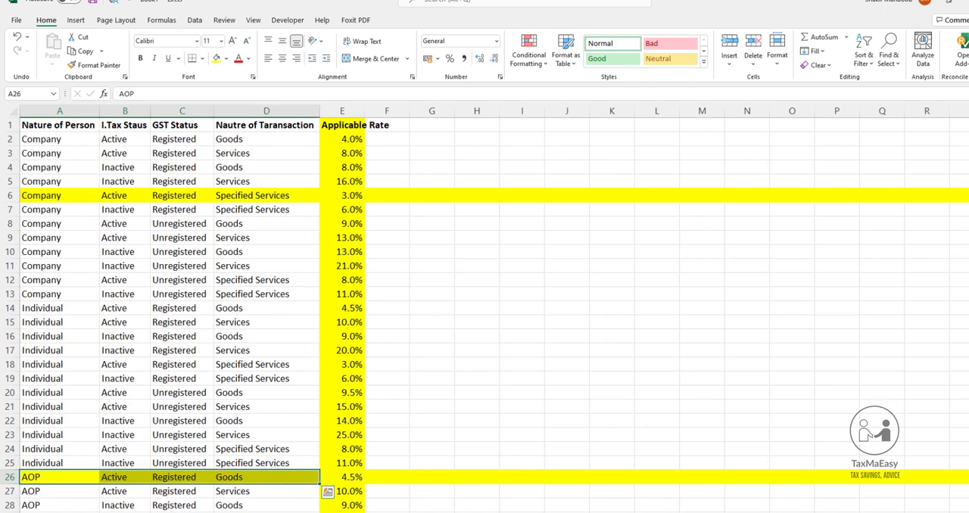
click(174, 512)
Set the supplier type in C4 to Company and check the MATCH result in F3
click(315, 180)
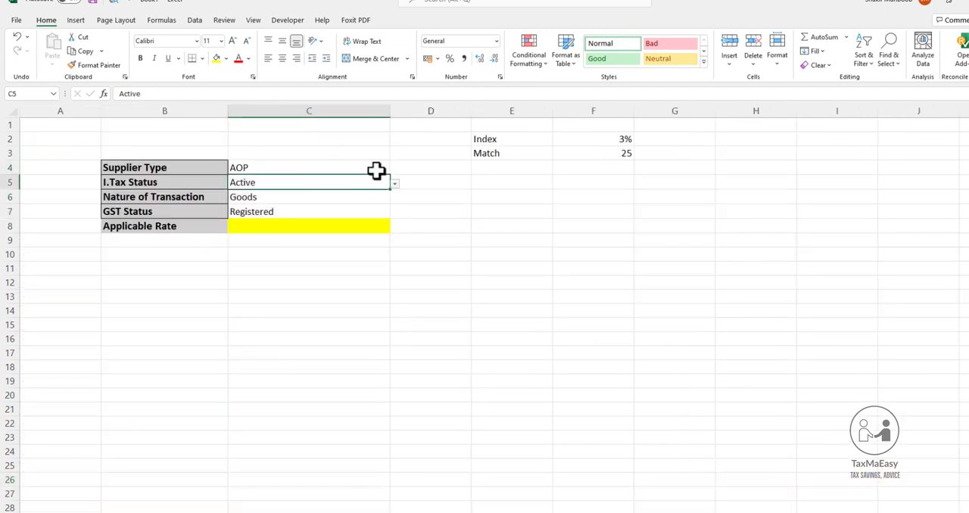
click(384, 168)
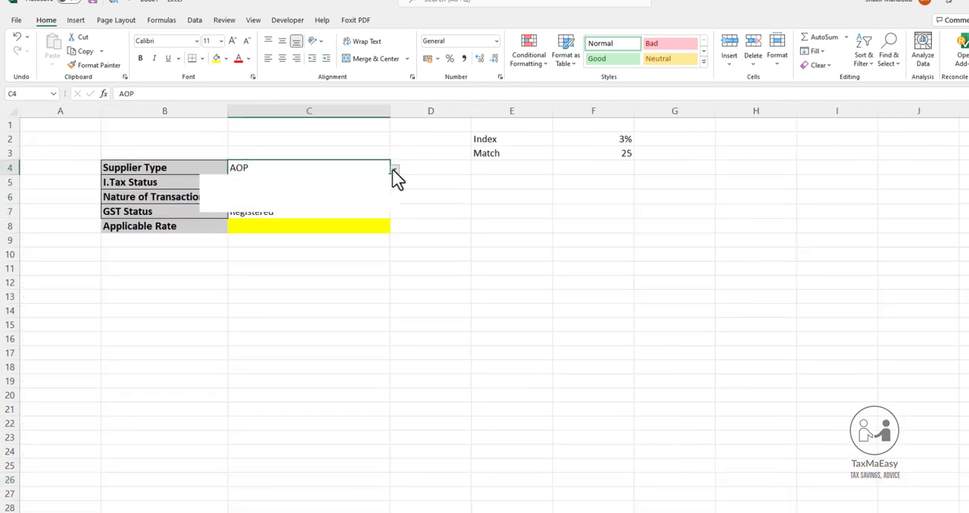
click(394, 172)
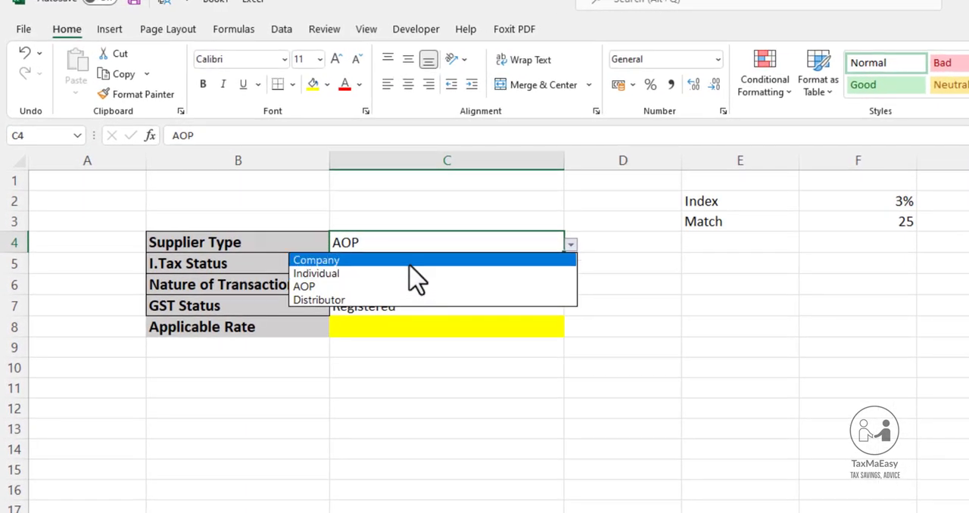
click(410, 262)
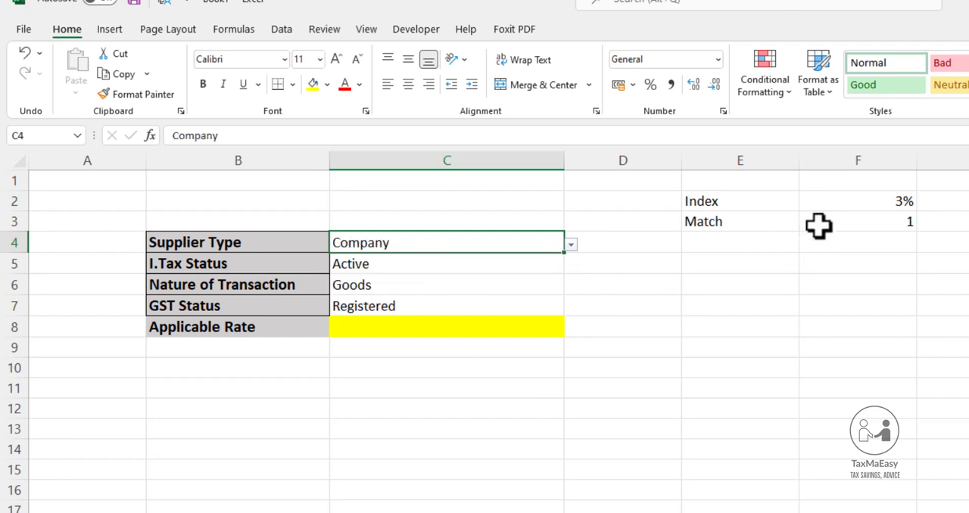
click(852, 222)
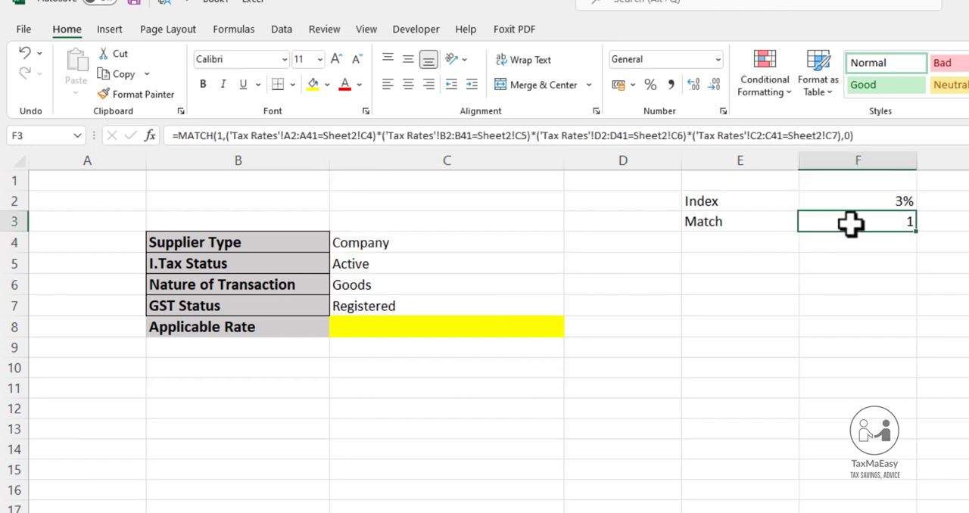
Compare the inputs in C4:C7 with the first data row, A2:E2, of the Tax Rates sheet
click(401, 243)
drag(401, 242, 402, 306)
key(ctrl+Page_Up)
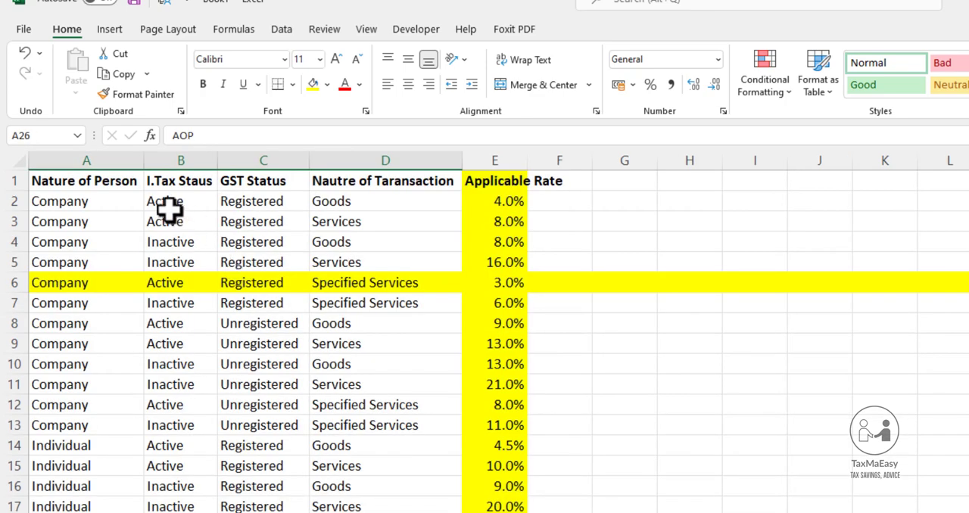
drag(116, 207, 512, 202)
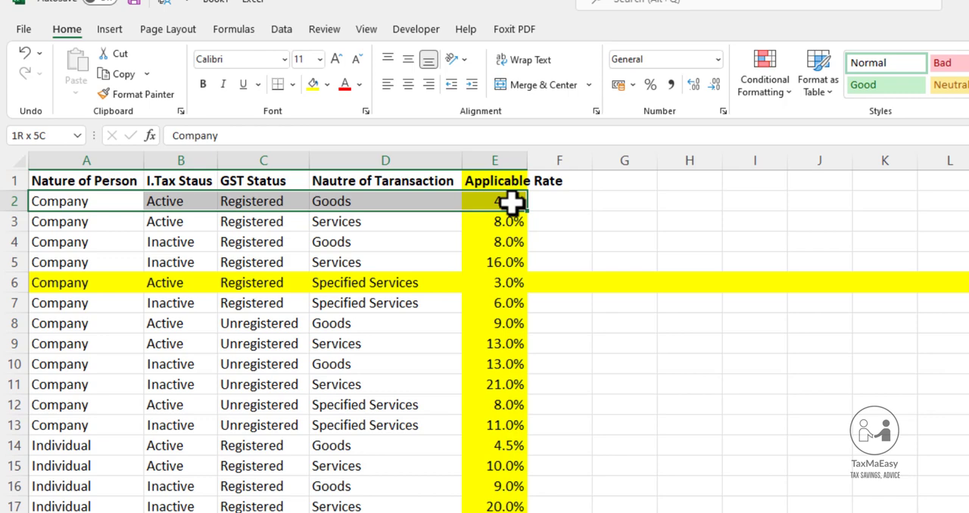
drag(512, 201, 511, 201)
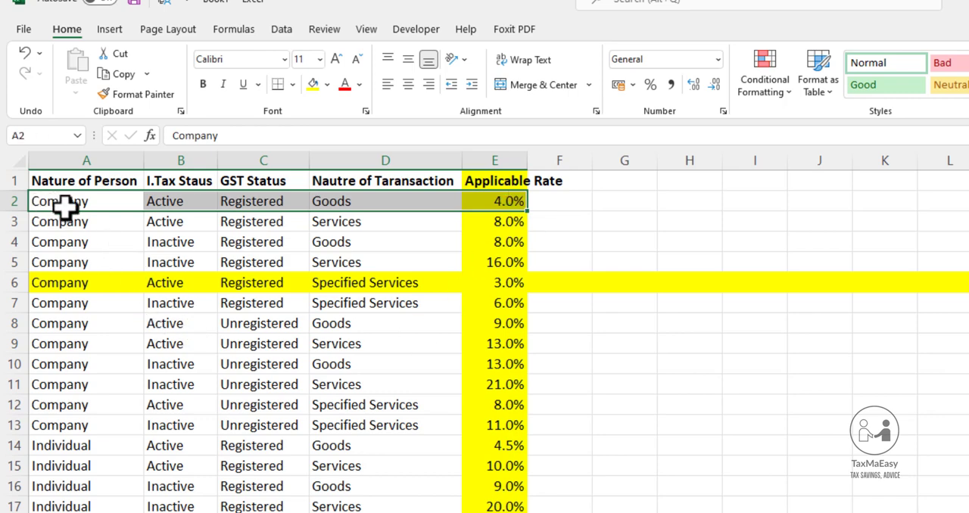
drag(76, 206, 354, 210)
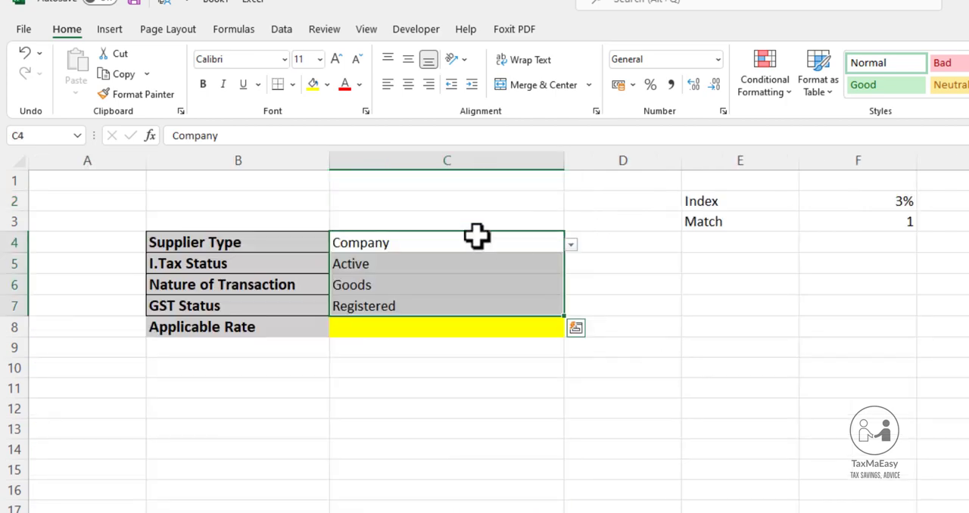
Set the I.Tax status in C5 to Inactive and check the MATCH result in F3
click(438, 266)
click(571, 266)
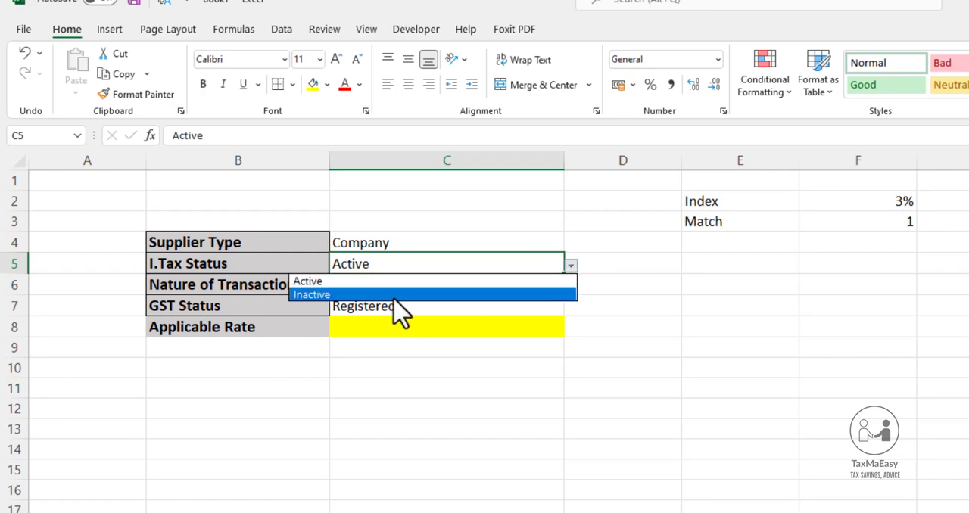
click(397, 294)
click(895, 225)
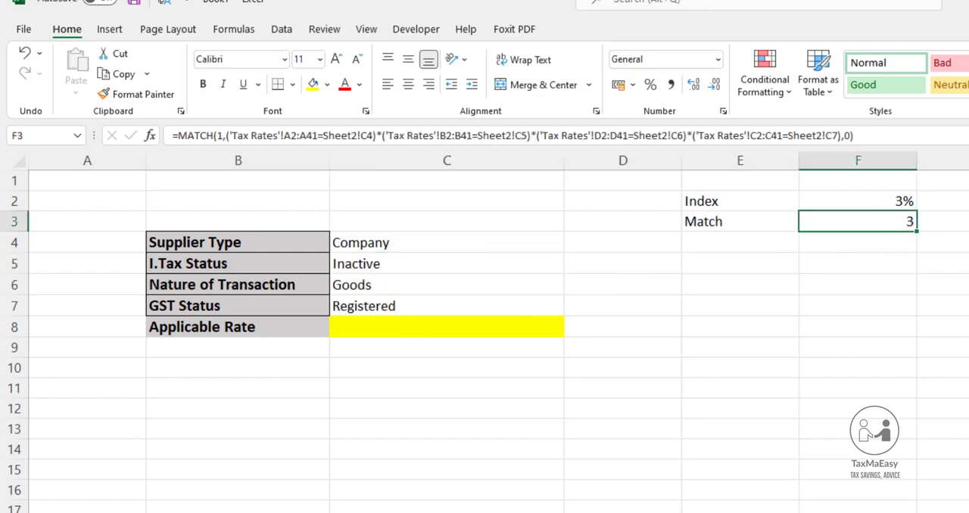
Count down the Tax Rates rows from row 2 and compare A4:E4 with the calculator's inputs
click(161, 511)
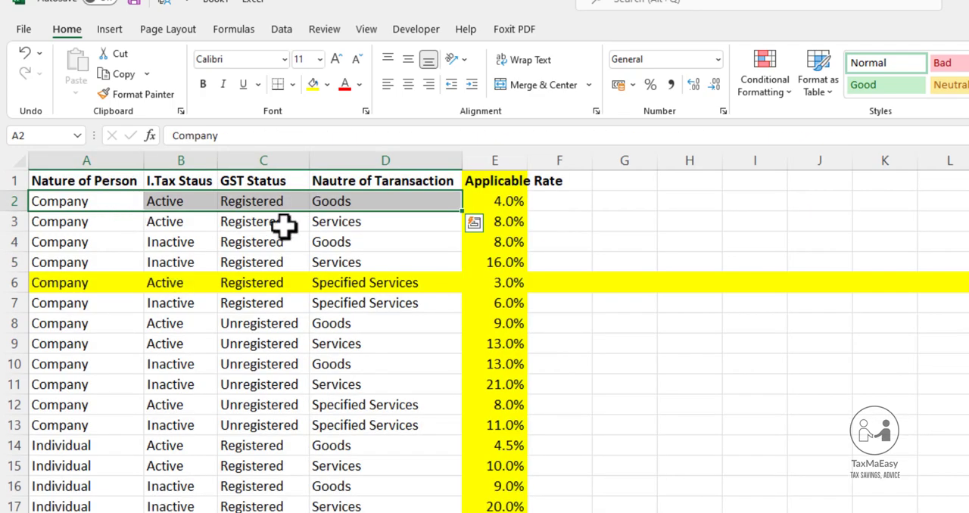
click(78, 200)
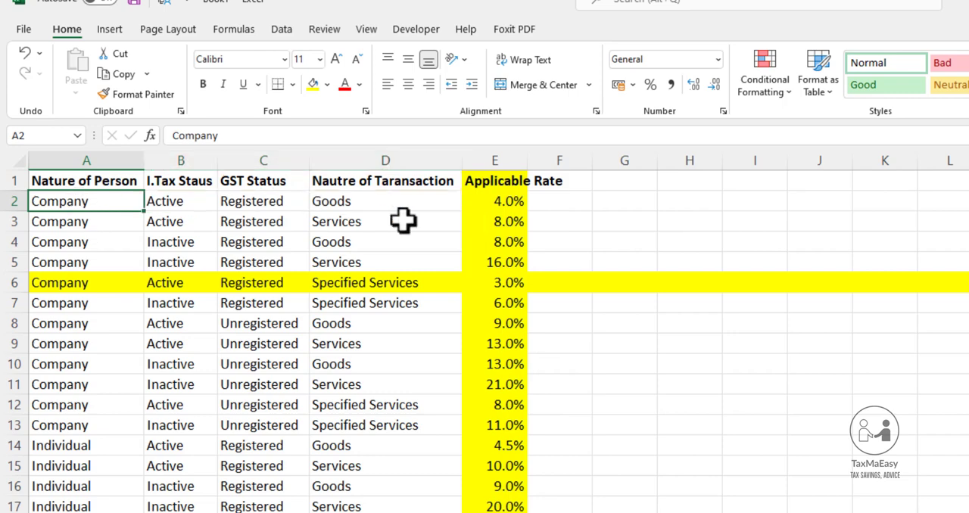
ctrl+click(347, 204)
click(182, 240)
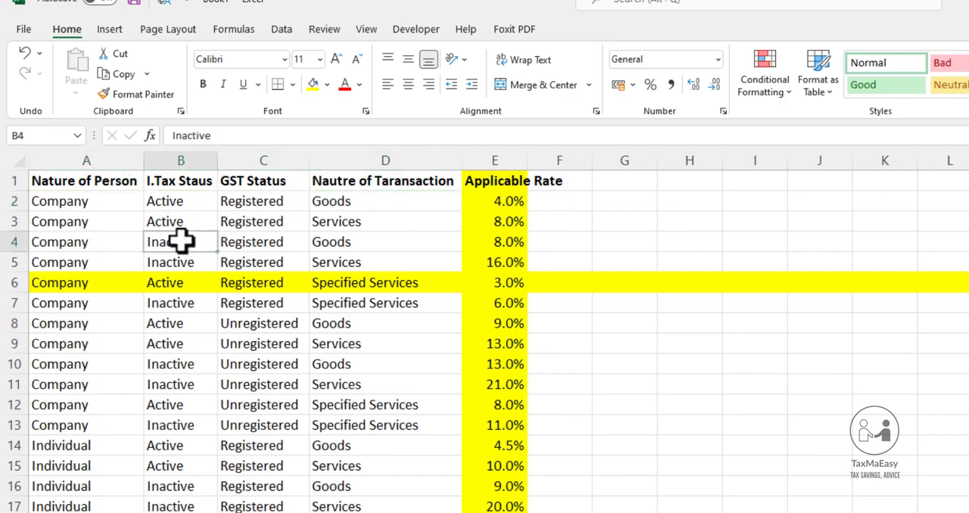
drag(69, 205, 137, 240)
drag(65, 242, 513, 246)
click(167, 512)
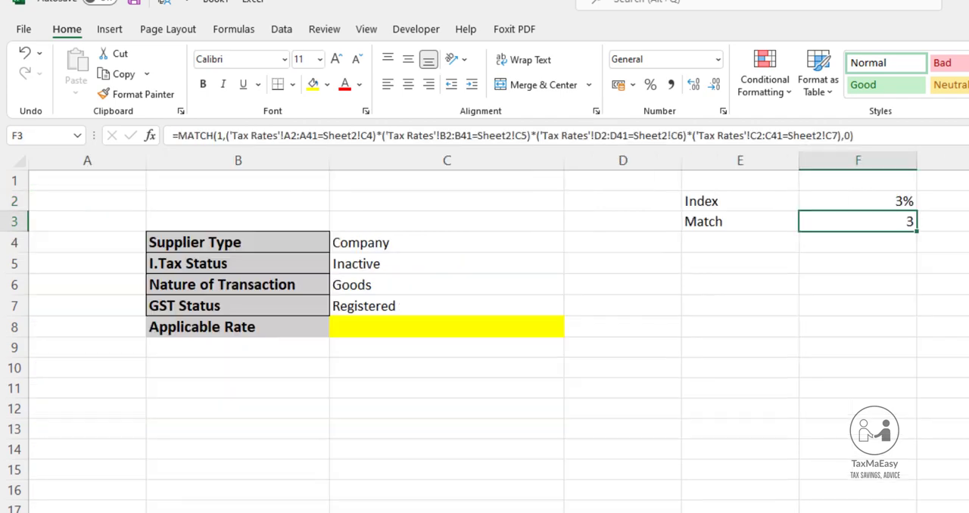
click(877, 206)
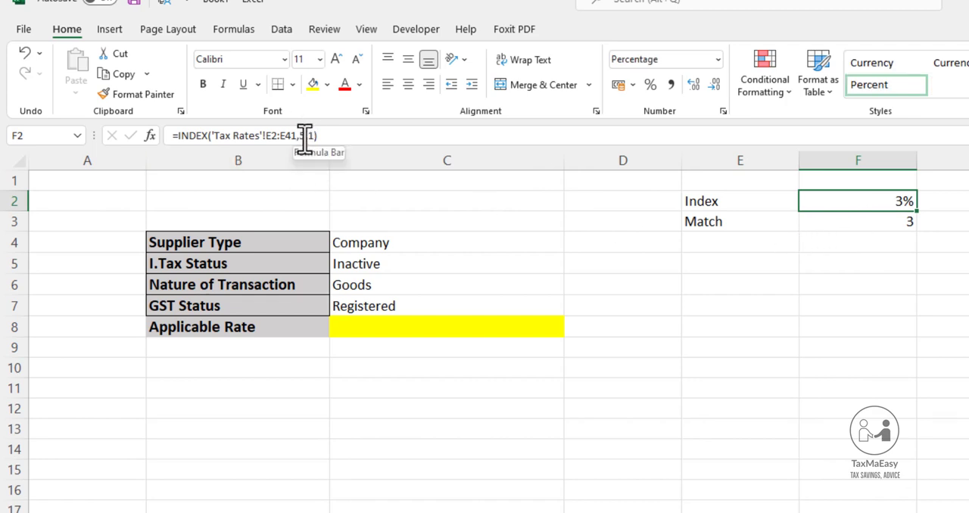
click(308, 137)
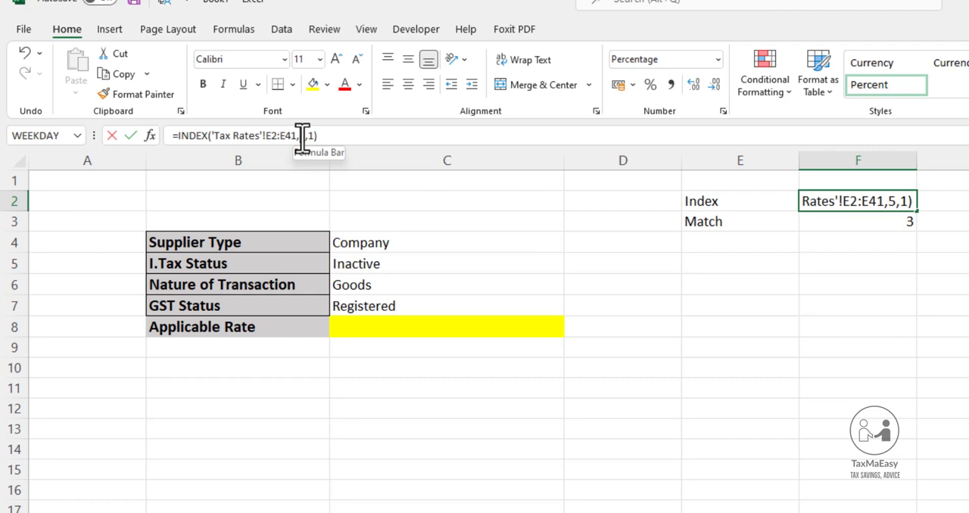
double_click(302, 136)
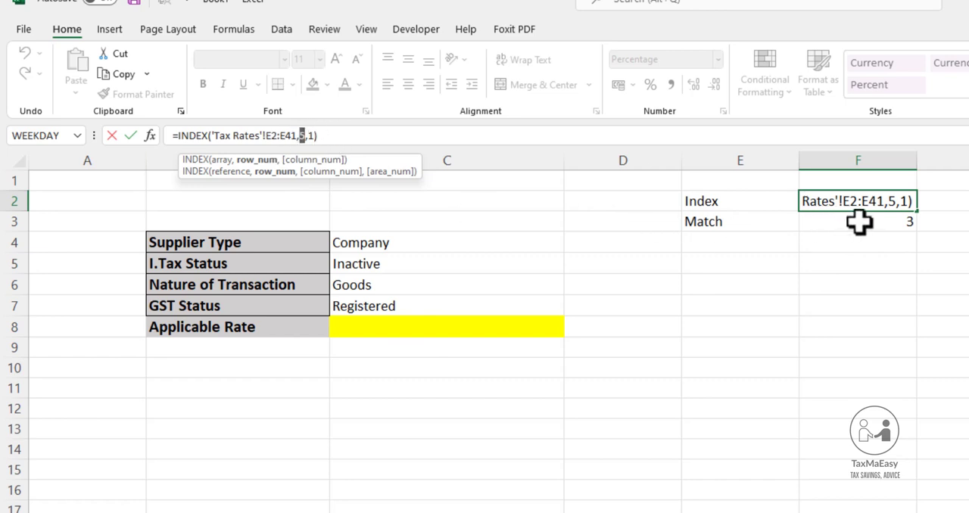
click(385, 241)
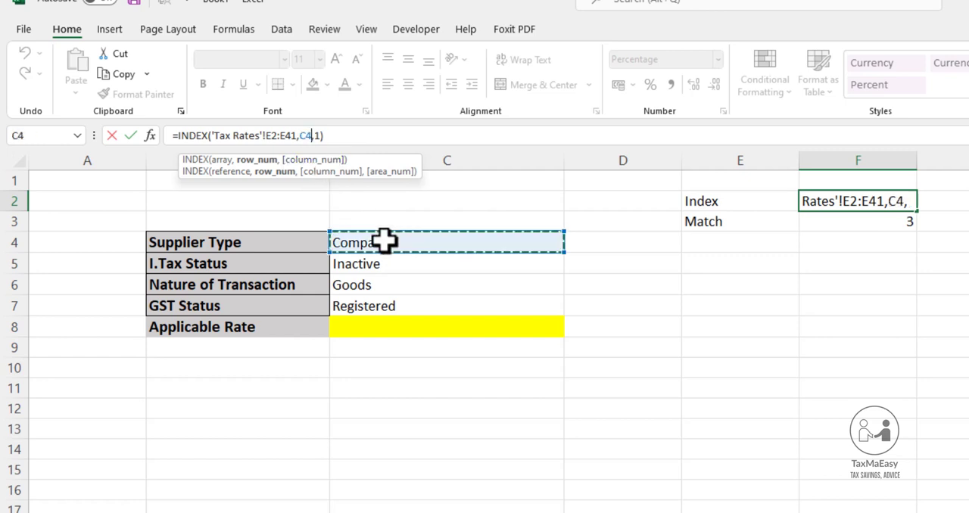
drag(384, 241, 416, 308)
key(Return)
click(392, 244)
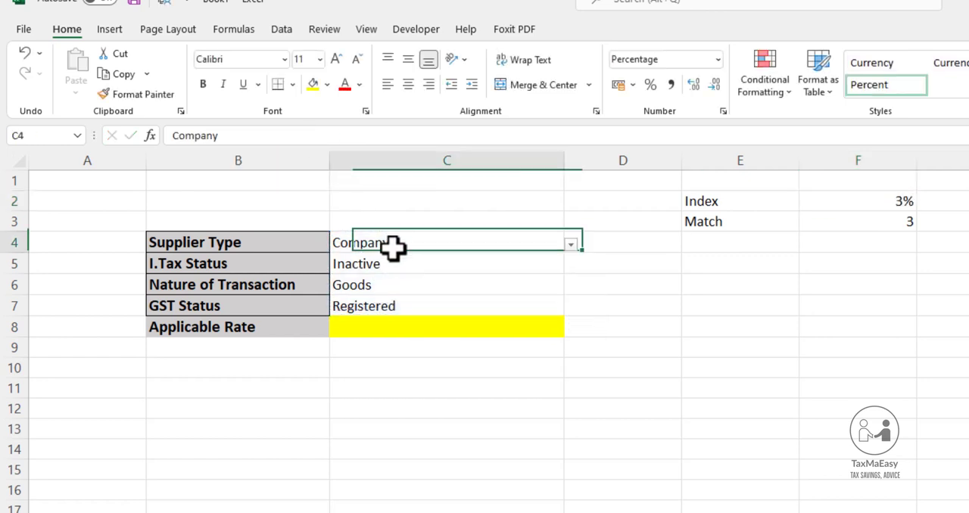
drag(392, 244, 399, 307)
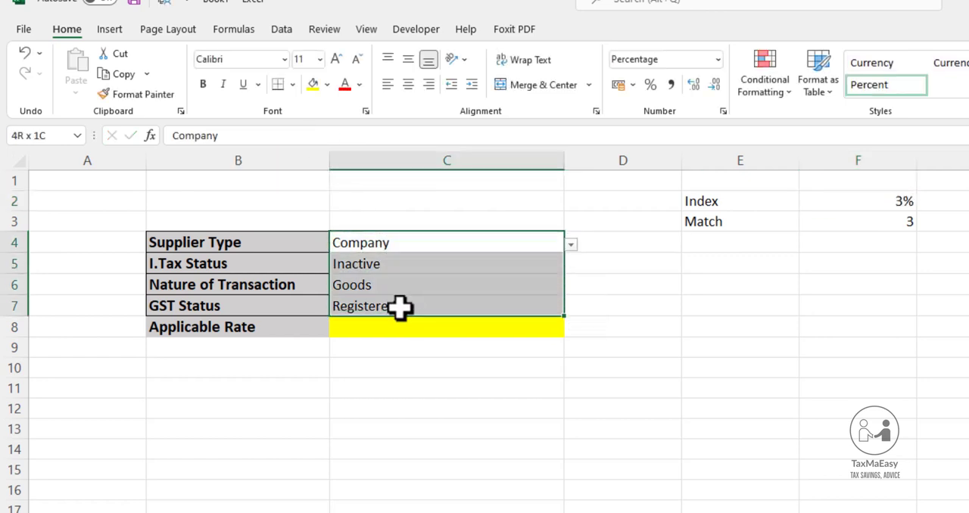
click(491, 328)
click(708, 201)
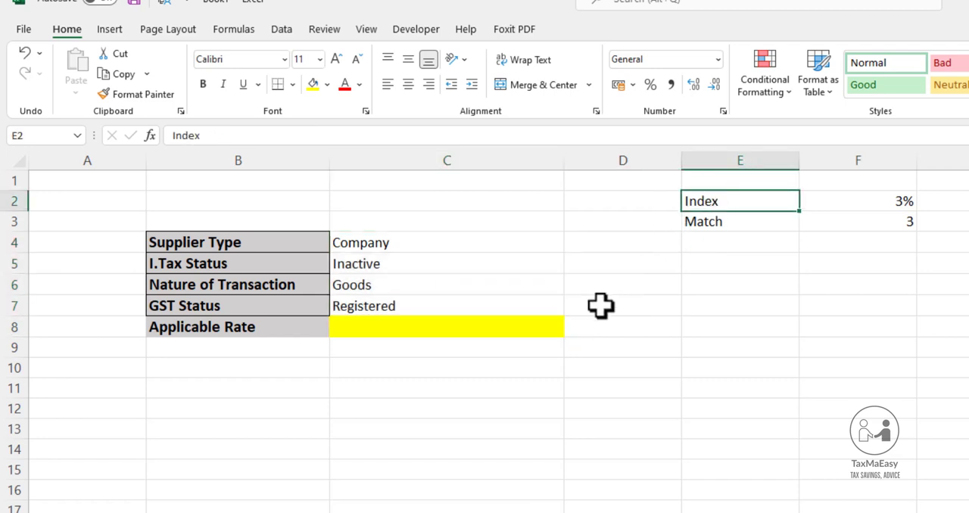
Start an INDEX formula in the Applicable Rate cell C8 with 'Tax Rates'!E2:E41 as the array
click(438, 329)
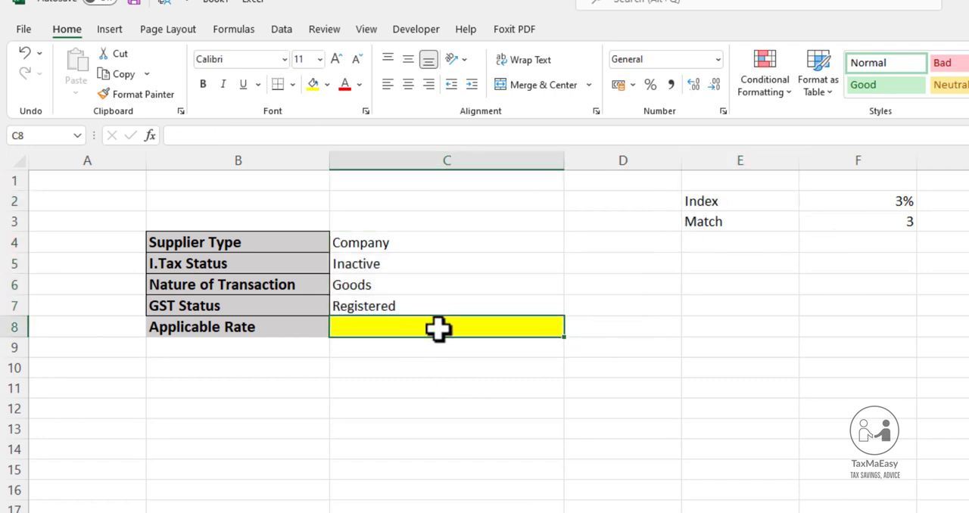
text(=inde)
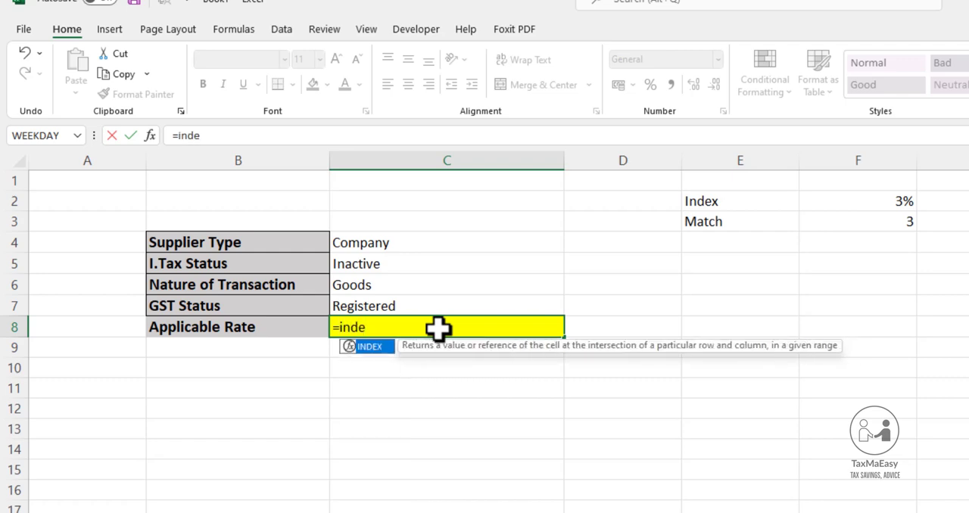
key(Tab)
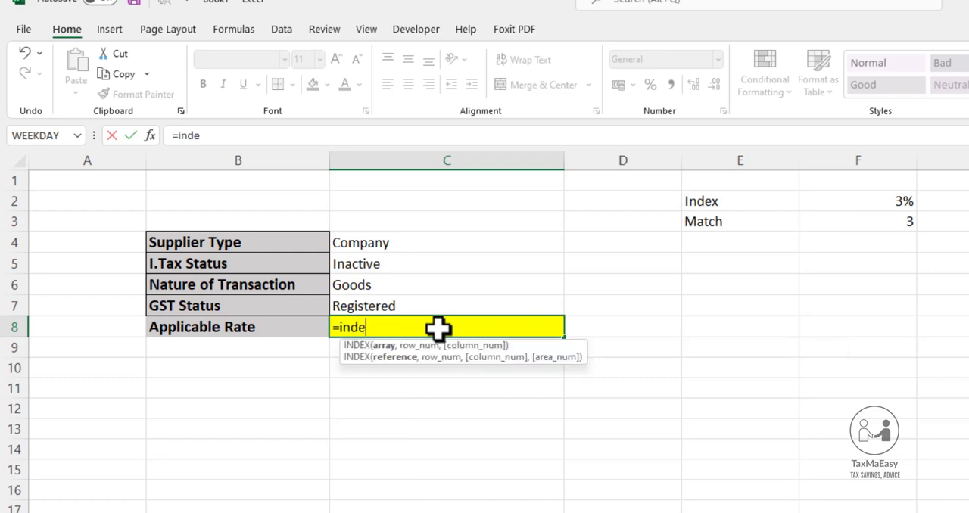
key(ctrl+Page_Up)
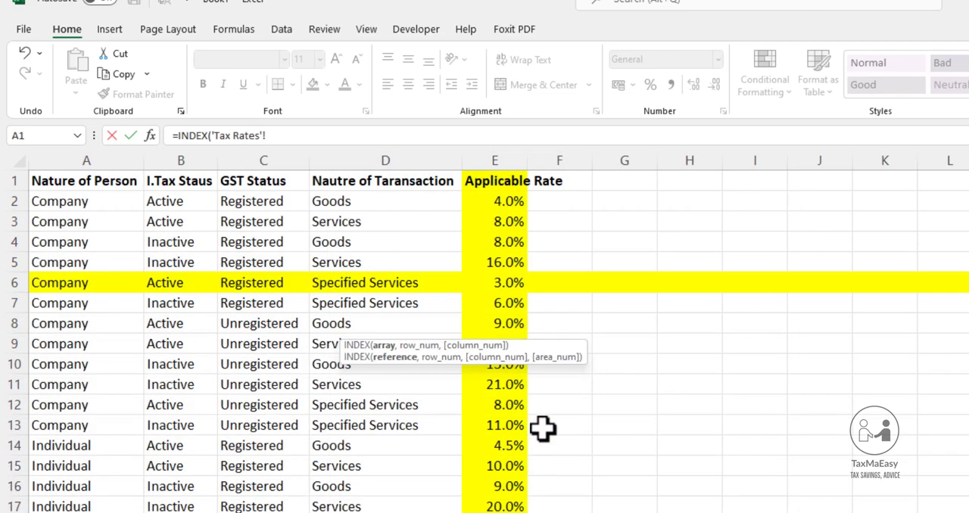
drag(506, 203, 516, 512)
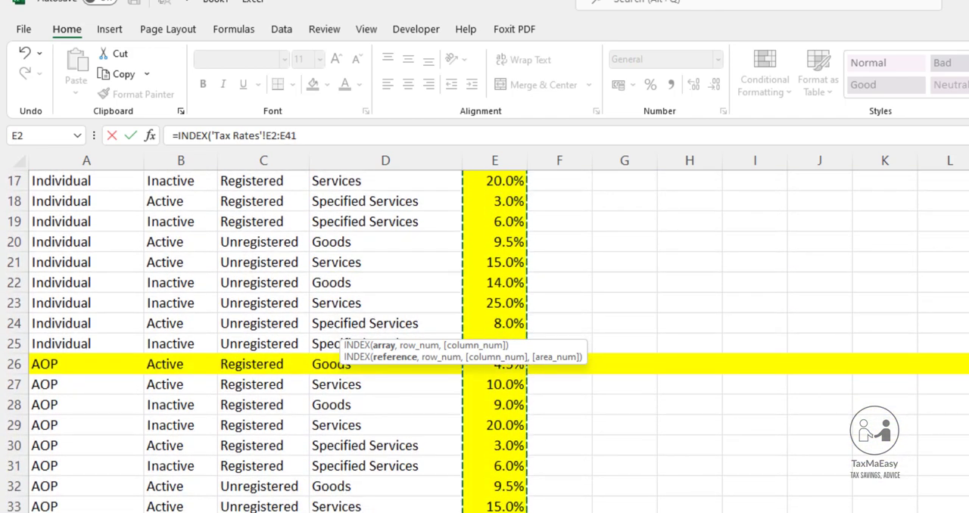
text(,)
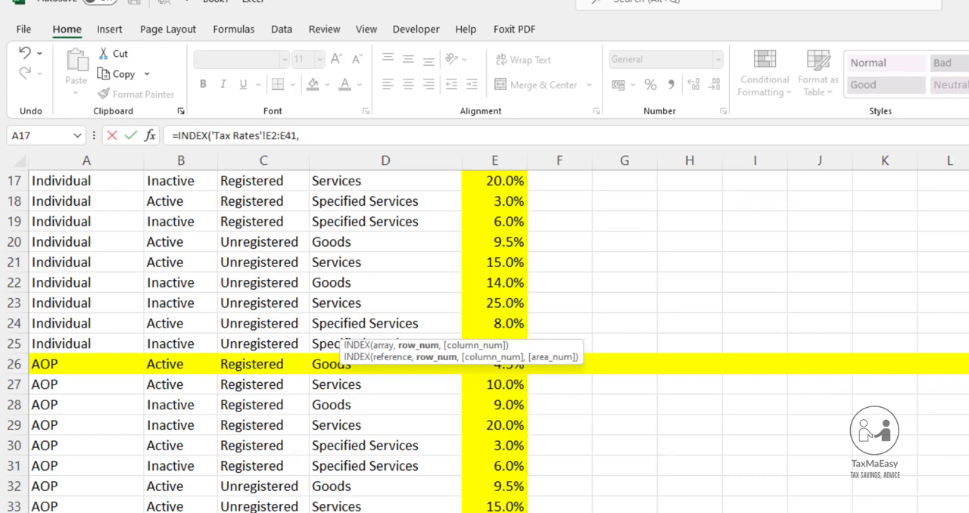
key(ctrl+Page_Down)
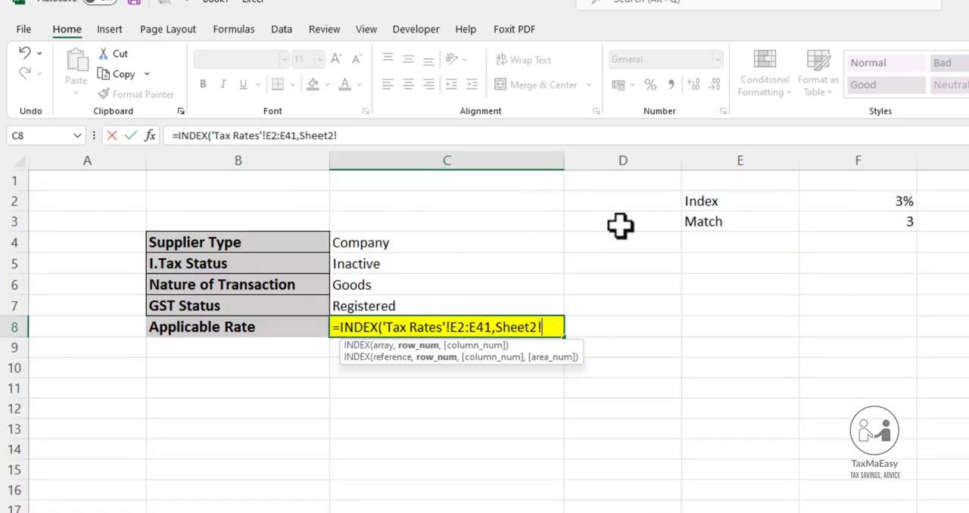
Park the unfinished INDEX formula in C8 as plain text by putting a comma before its equals sign
click(181, 142)
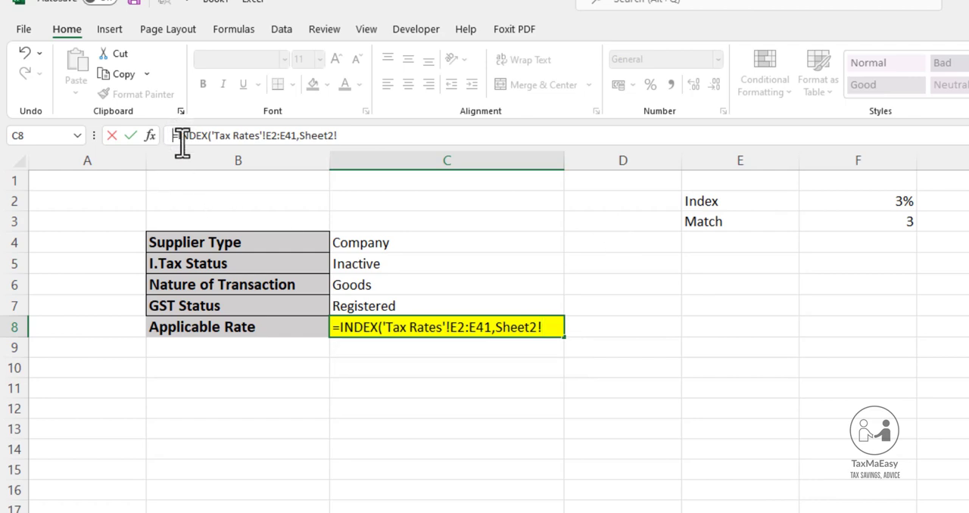
text(,)
key(Return)
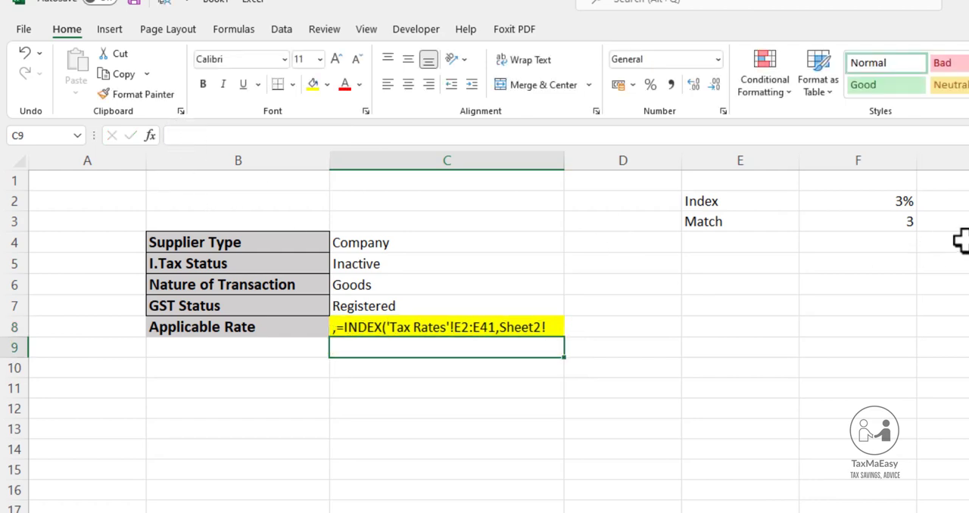
Copy the MATCH expression from F3 without its equals sign, leaving F3 unchanged
click(878, 222)
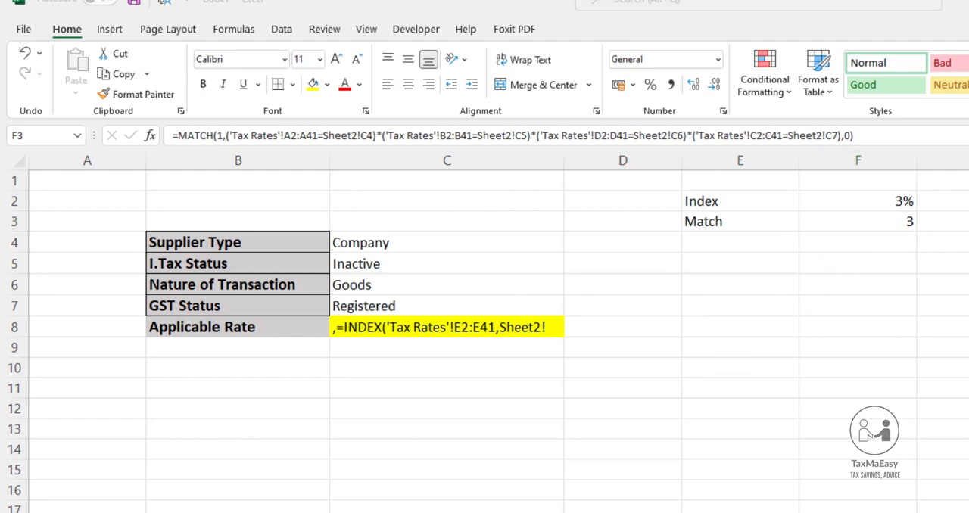
click(888, 219)
key(F2)
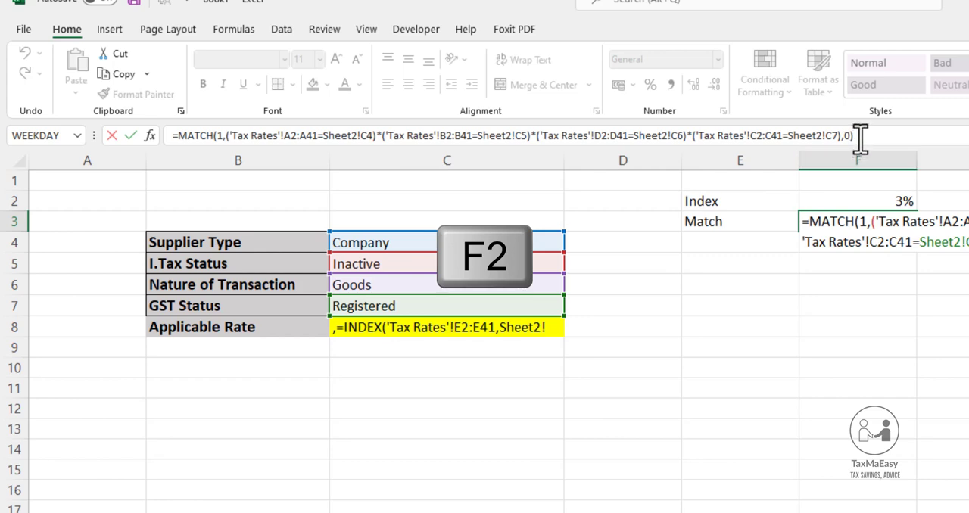
drag(854, 136, 186, 136)
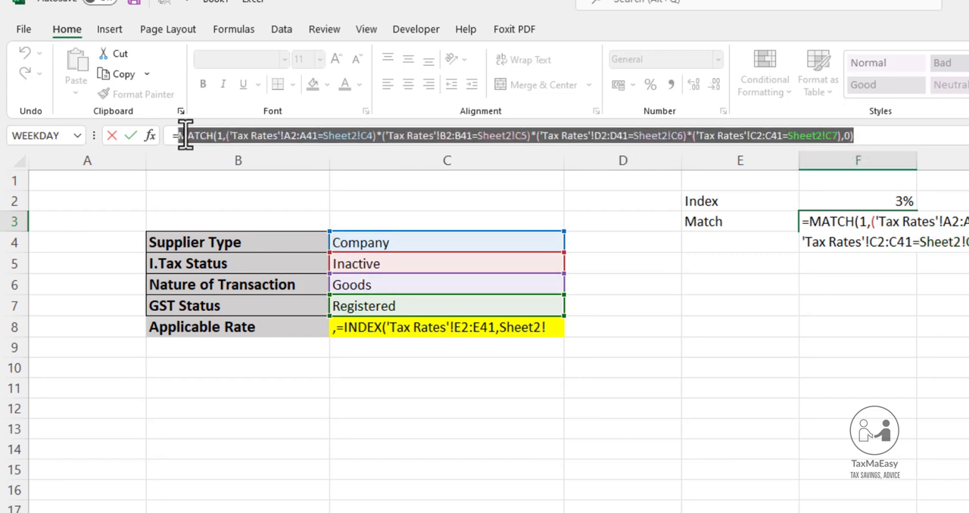
key(ctrl+c)
key(Return)
Append a comma, the copied MATCH expression and a closing ",0)" to the parked INDEX text in C8
click(392, 331)
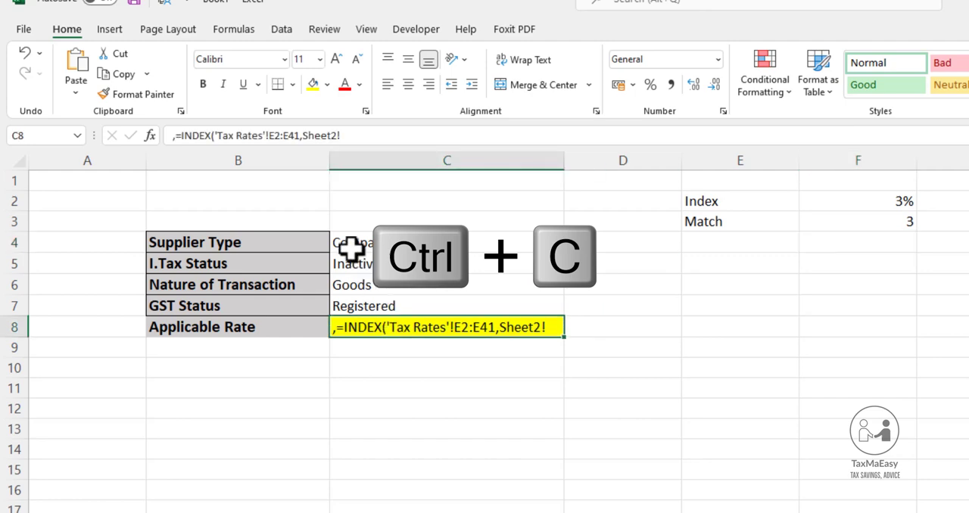
click(355, 136)
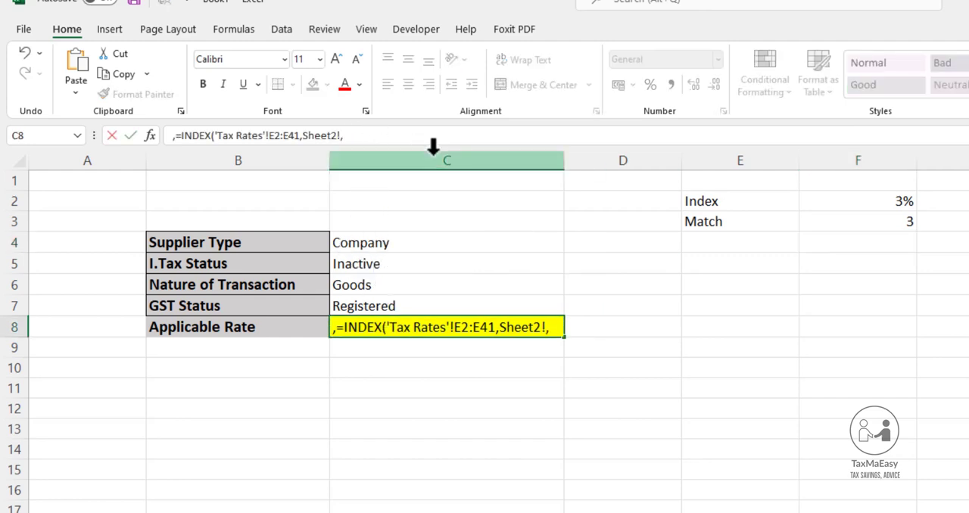
key(ctrl+v)
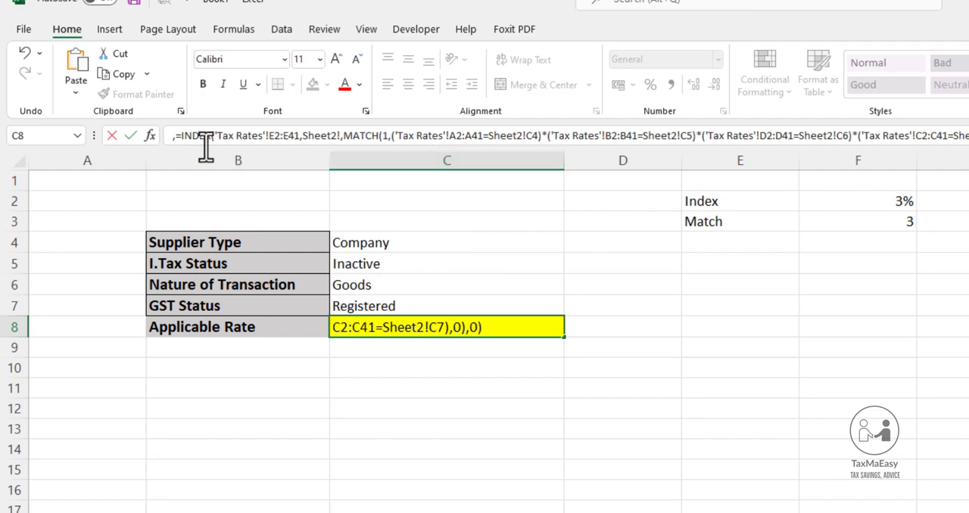
Remove the leading comma from C8 and try to enter the text as a formula
click(182, 140)
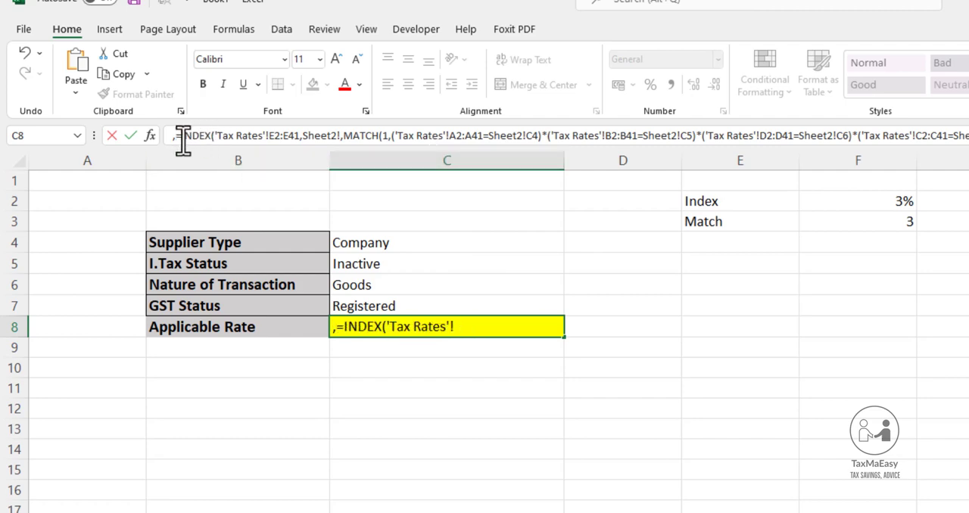
key(Return)
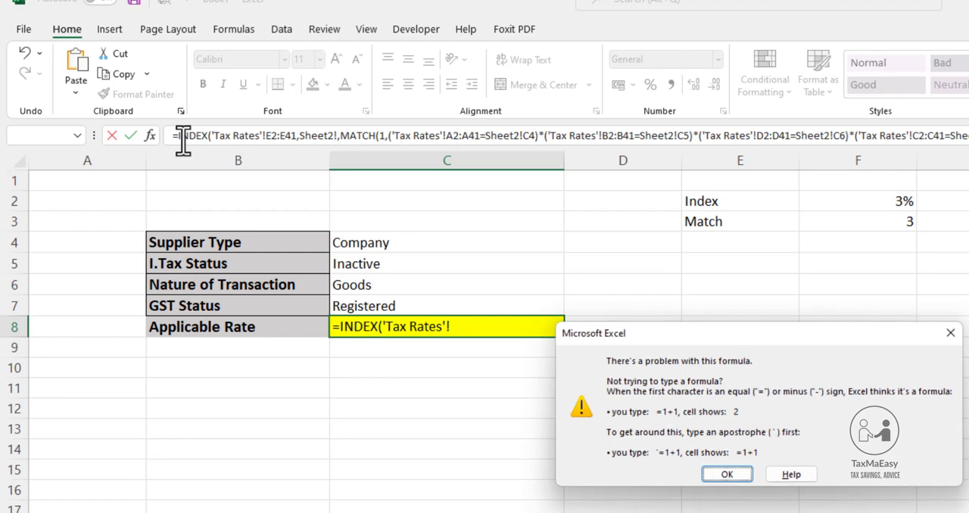
key(Return)
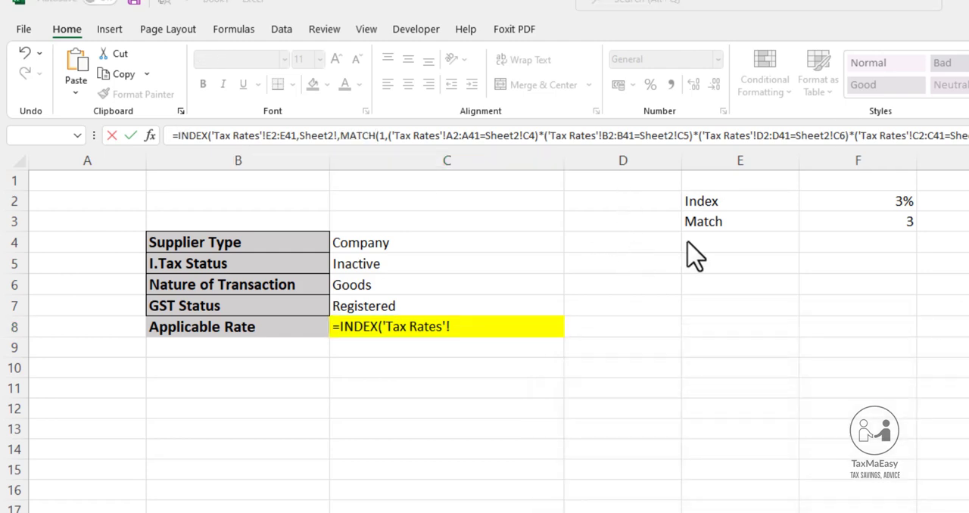
Delete the stray "Sheet2!" and the extra comma before MATCH in the C8 formula and enter it
click(339, 137)
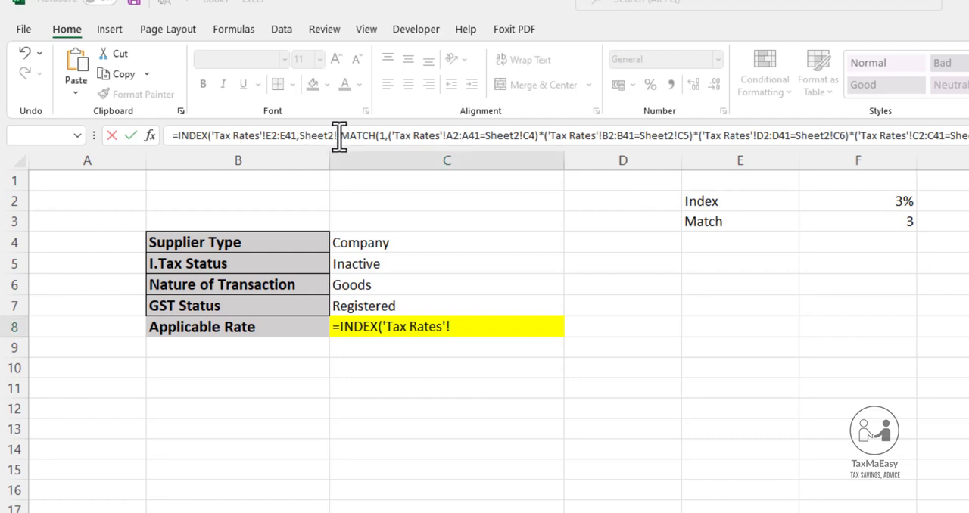
click(339, 140)
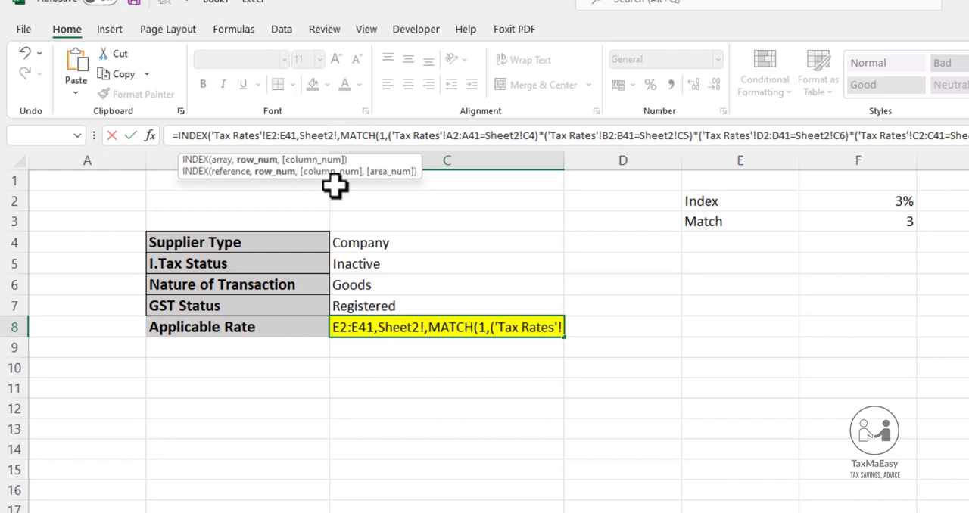
key(shift+Left)
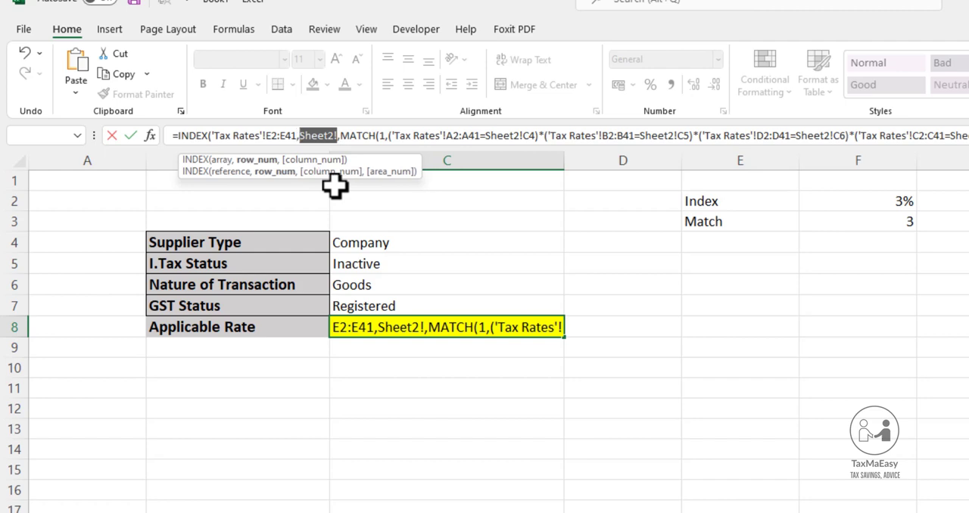
key(BackSpace)
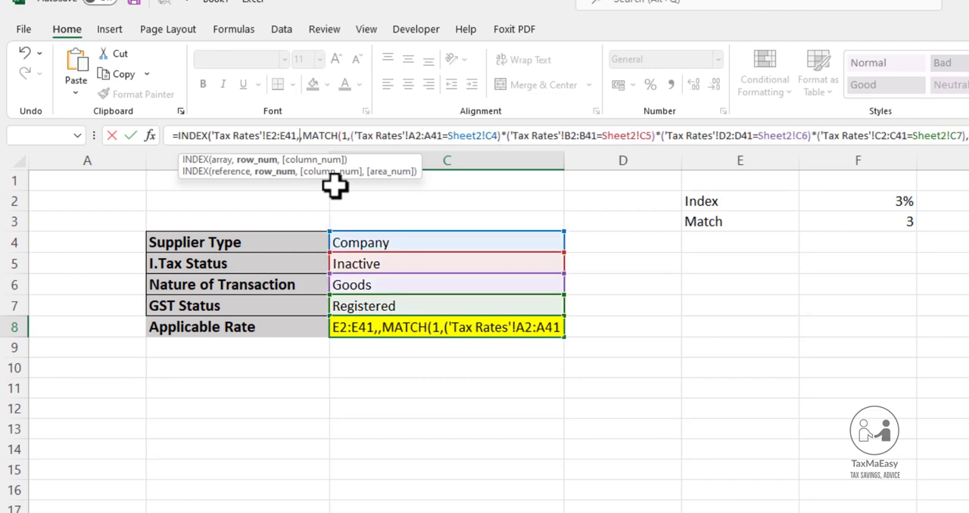
key(Left)
key(Delete)
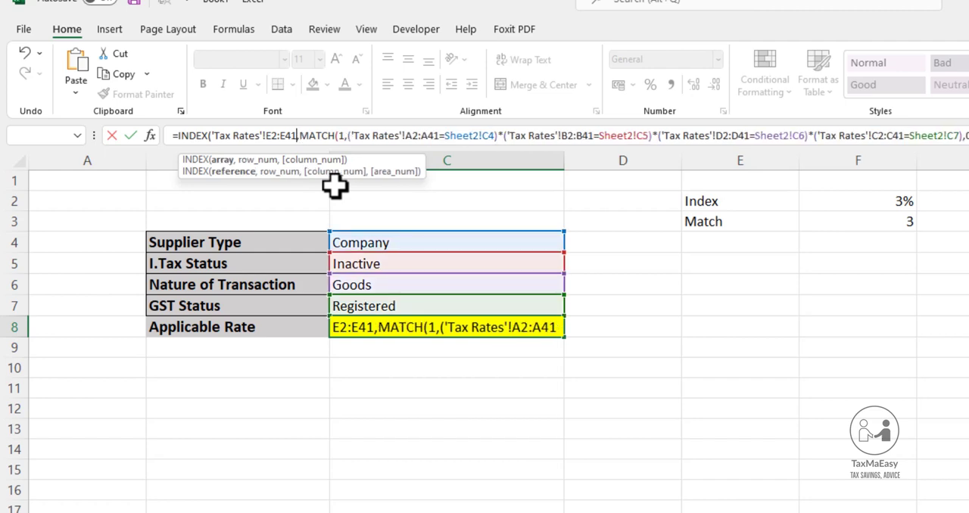
key(Return)
Format the applicable rate in C8 as a percentage with one decimal place and review it against the inputs in C4:C7
click(536, 328)
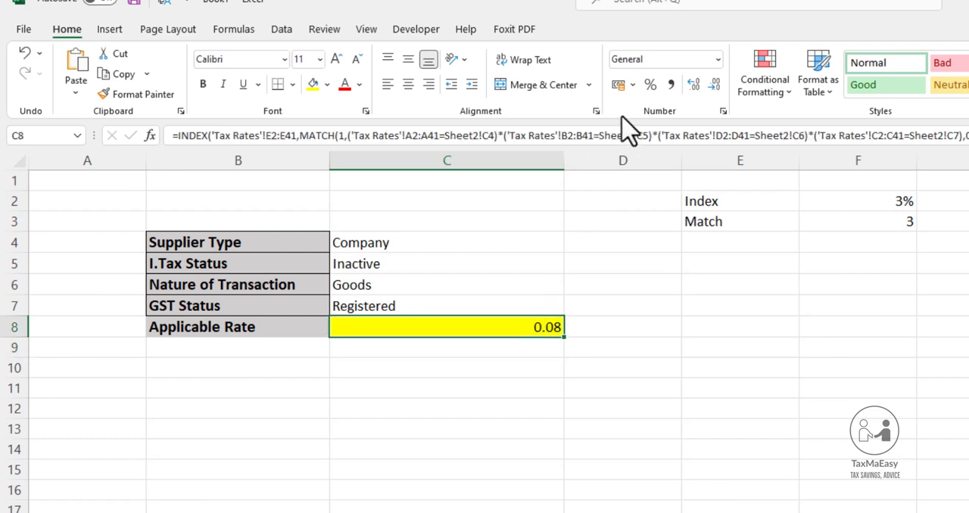
click(649, 83)
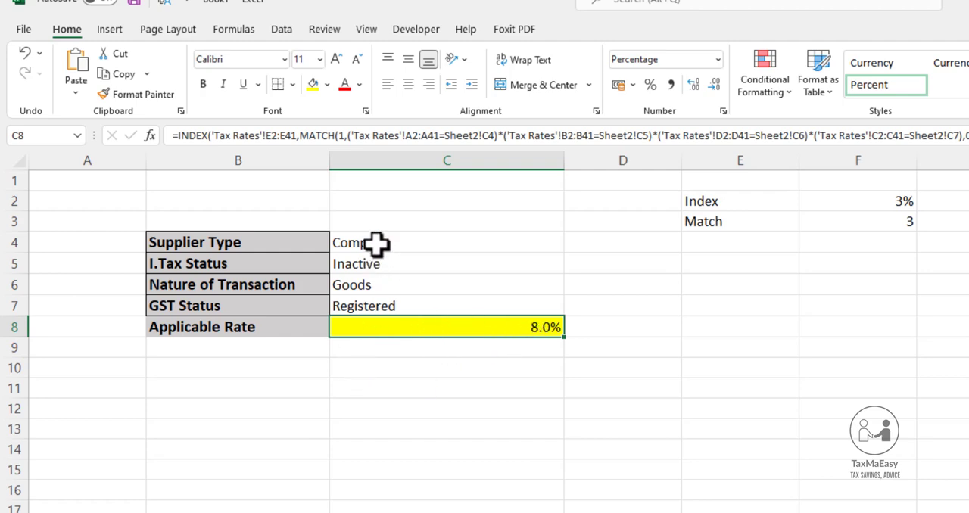
click(376, 243)
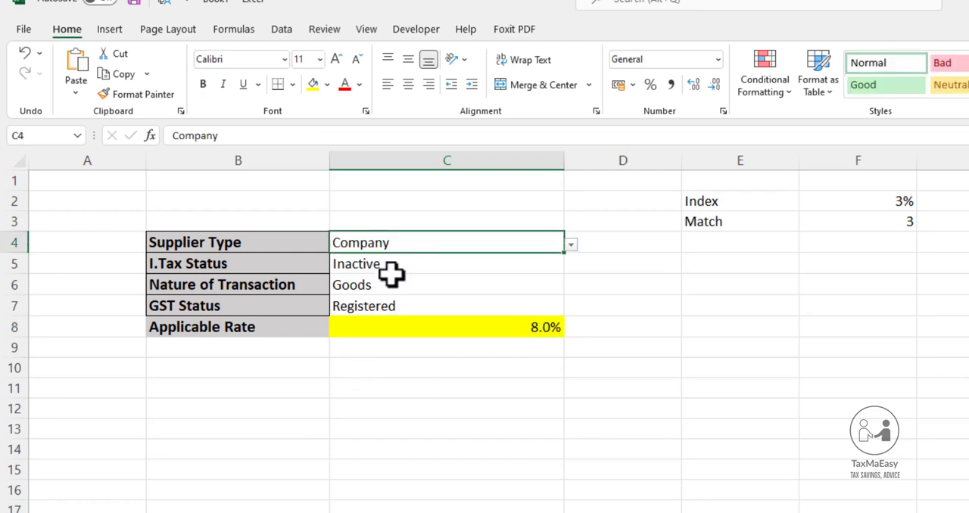
click(389, 265)
click(390, 286)
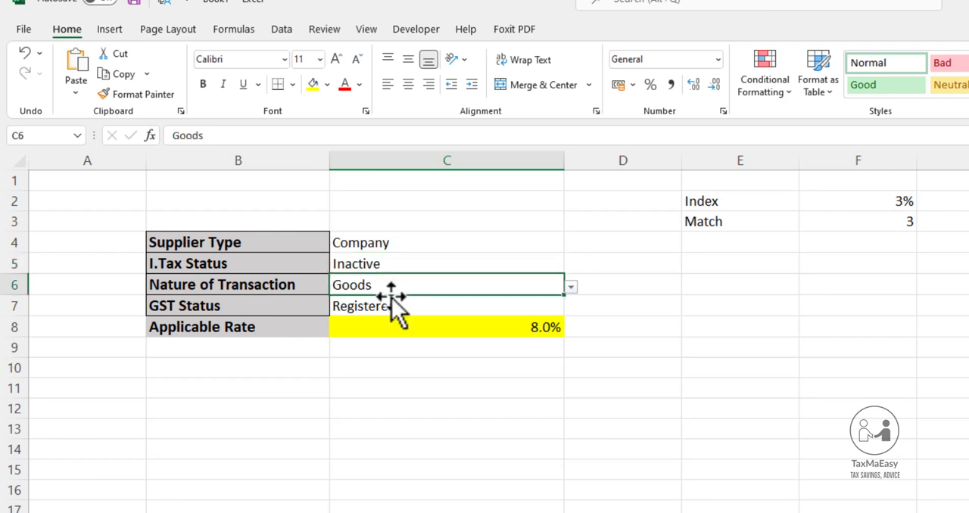
click(390, 306)
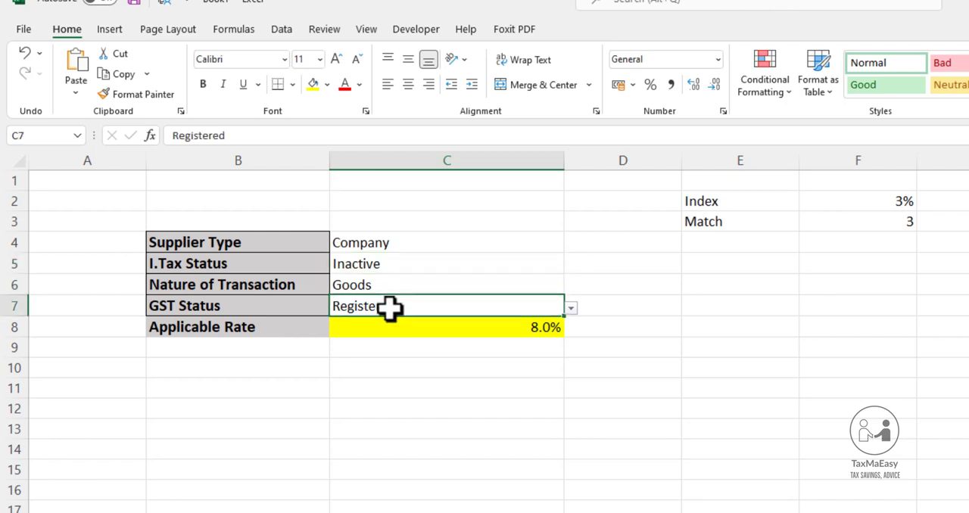
click(500, 327)
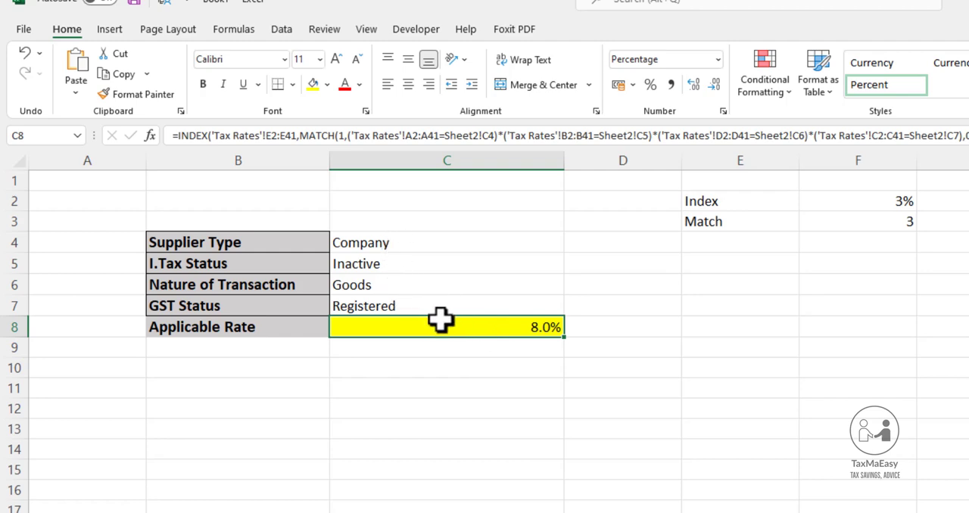
Set the I.Tax status in C5 to Active and check the applicable rate in C8
click(371, 261)
click(570, 266)
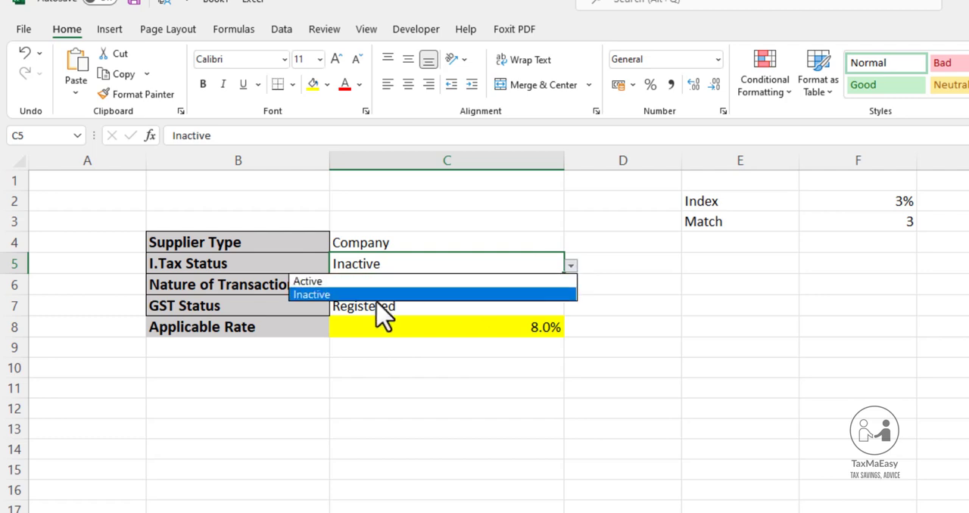
click(361, 281)
click(499, 327)
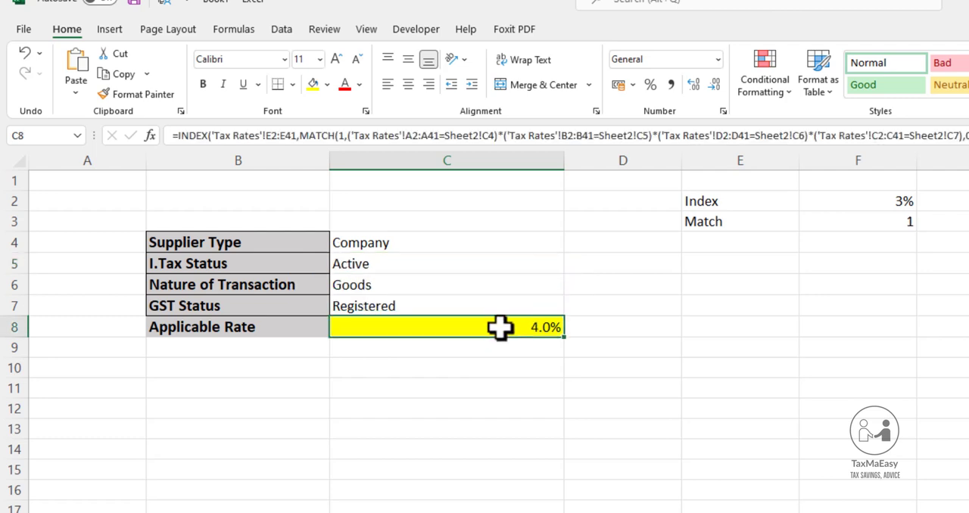
Set the nature of transaction in C6 to Services and check the applicable rate in C8
click(391, 283)
click(570, 286)
click(395, 313)
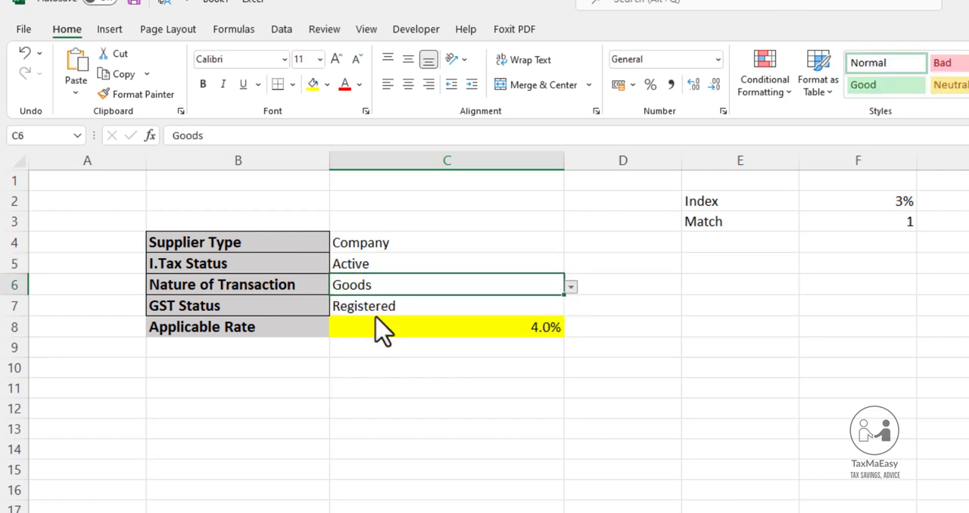
click(450, 327)
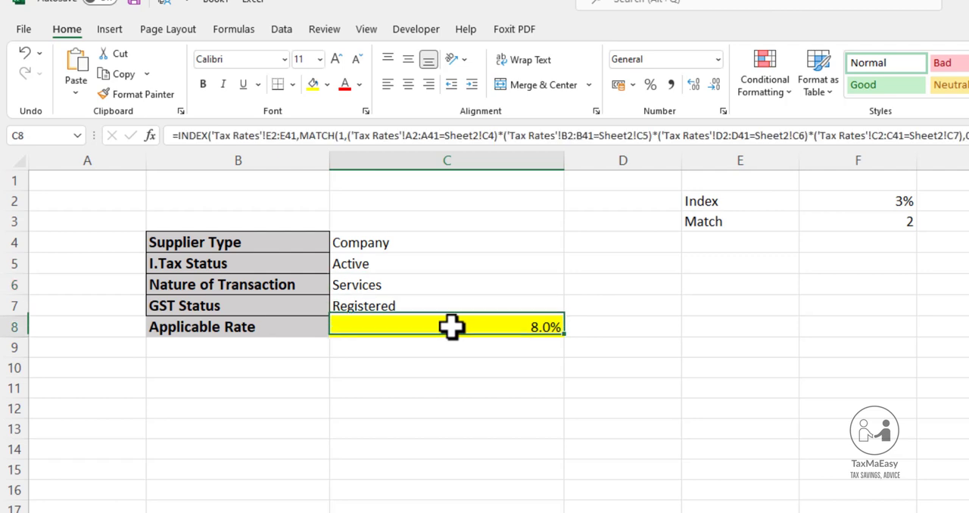
Set the nature of transaction in C6 to Specified Services and check the applicable rate in C8
click(389, 284)
click(570, 288)
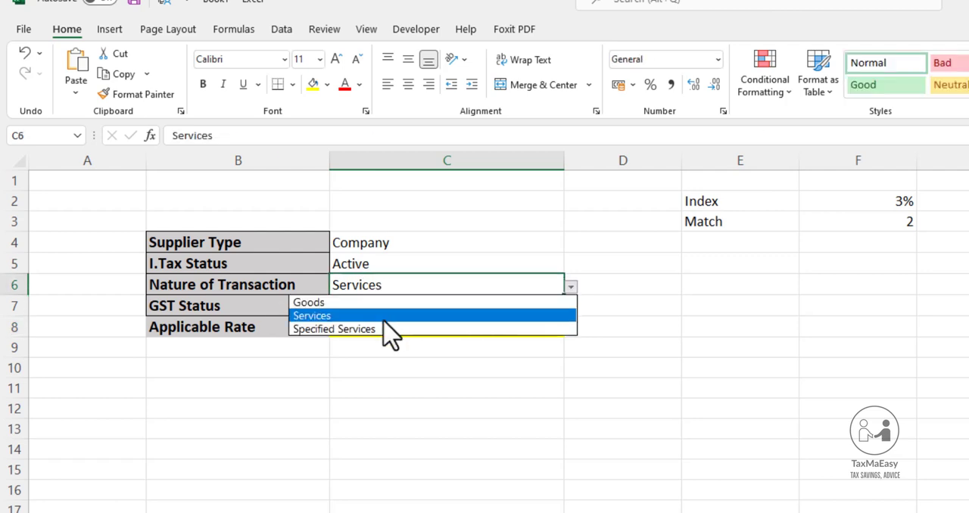
click(378, 328)
click(444, 319)
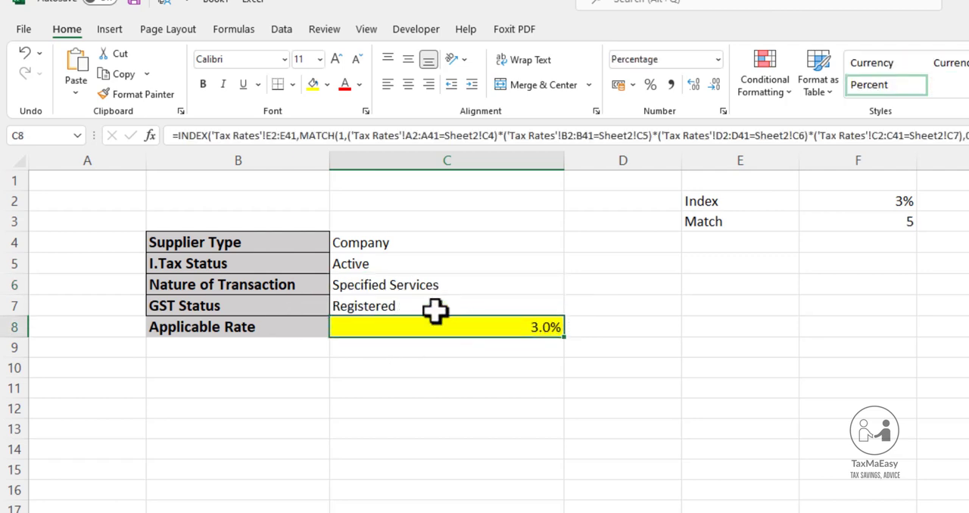
Set the GST status in C7 to Unregistered and check the applicable rate in C8
click(504, 311)
click(571, 308)
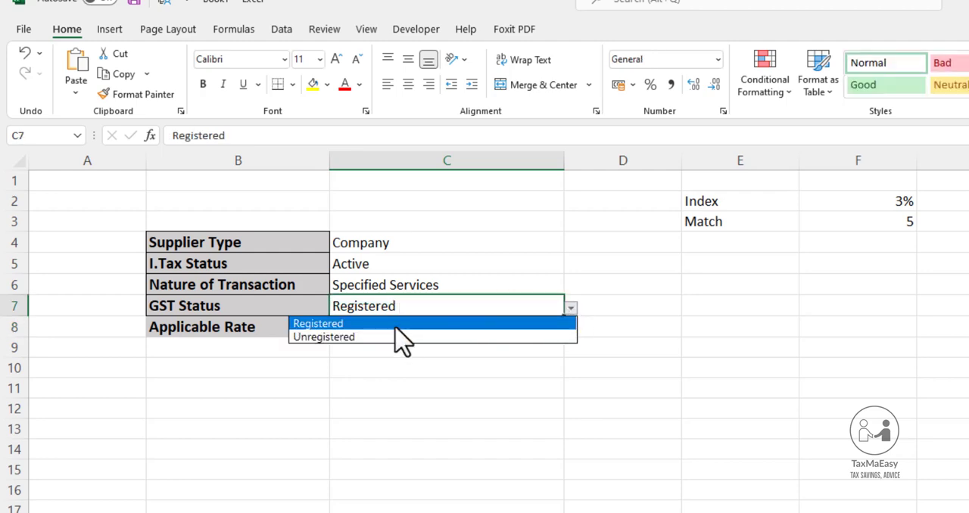
click(368, 337)
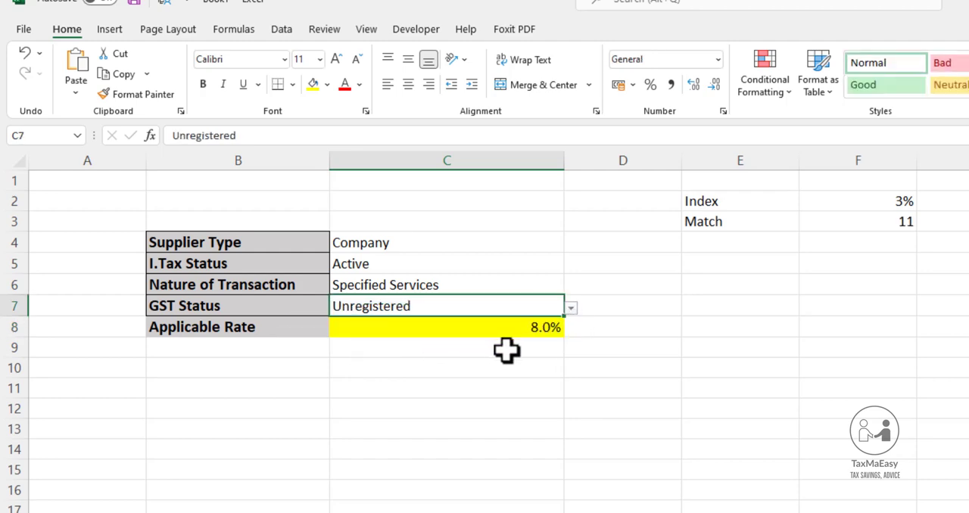
click(510, 331)
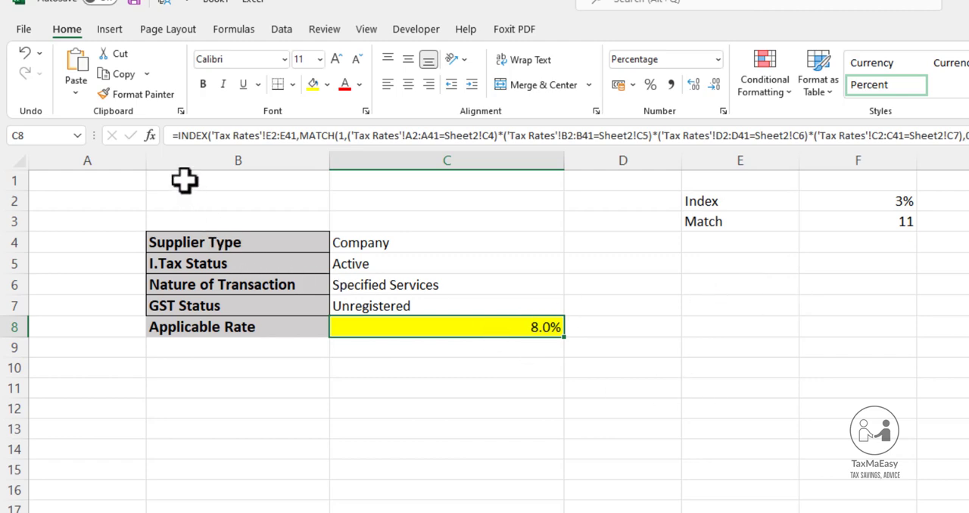
Narrow column A slightly and widen column B
drag(147, 163, 134, 163)
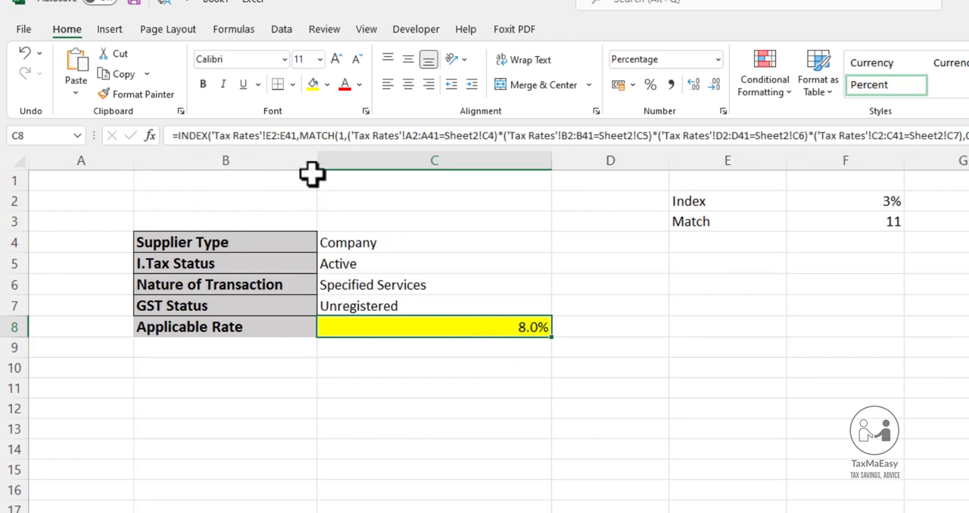
drag(319, 158, 339, 158)
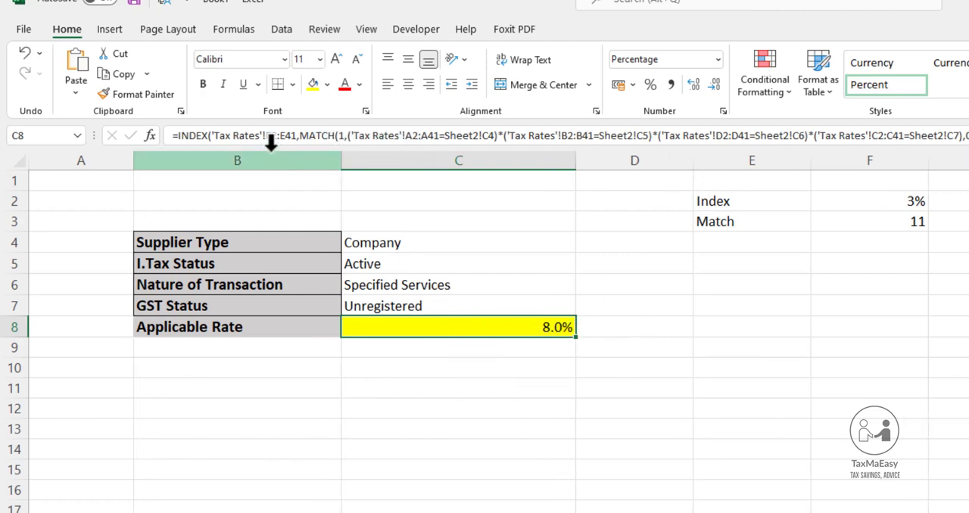
Examine the INDEX formula in F2, going through its row number, column number and array E2:E41 arguments
click(824, 226)
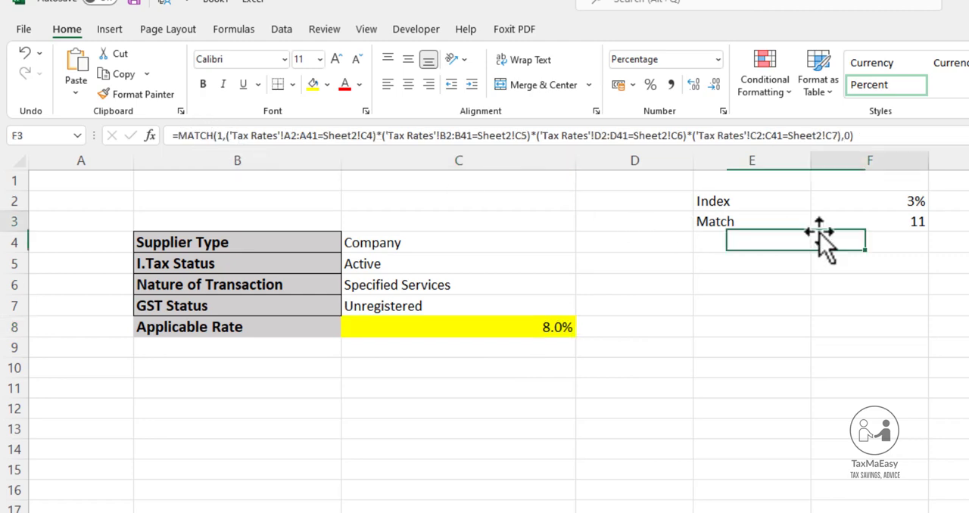
click(912, 204)
click(715, 204)
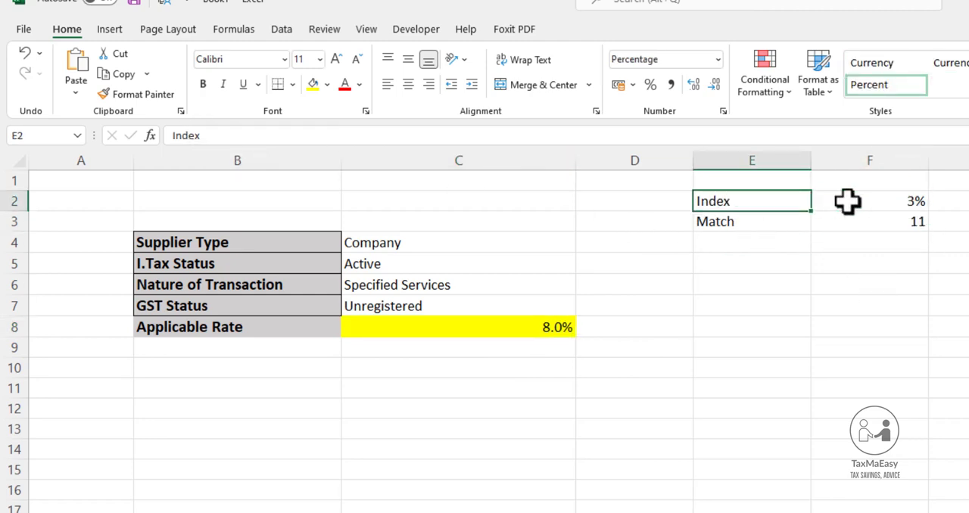
click(848, 200)
key(F2)
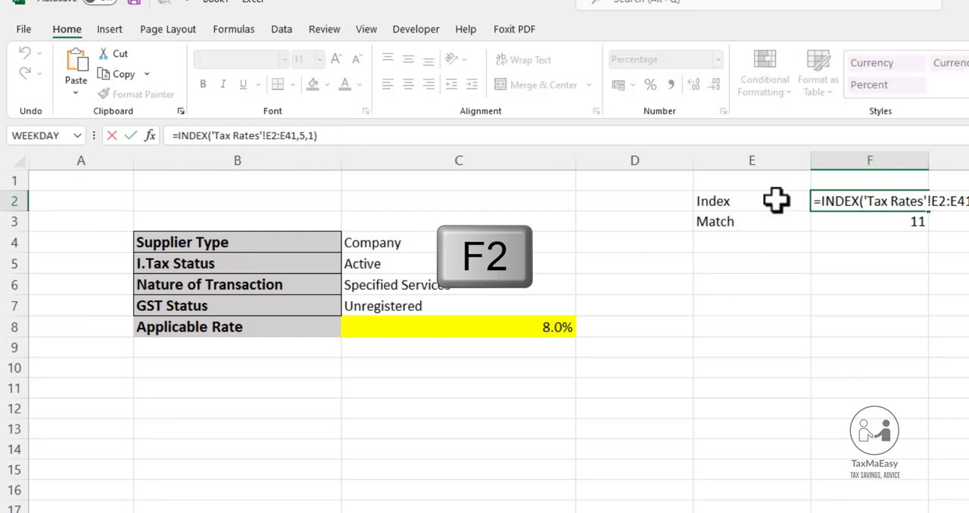
drag(963, 201, 867, 200)
click(867, 200)
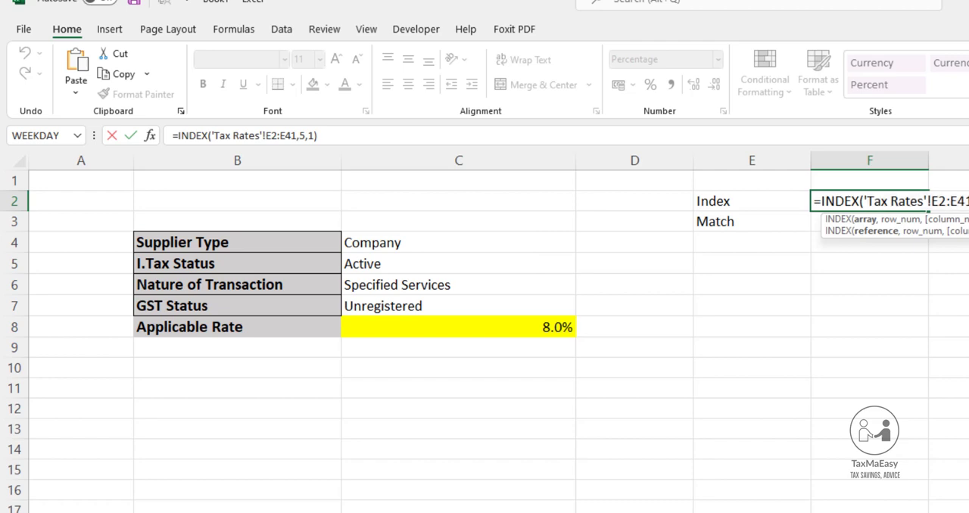
drag(929, 214, 921, 215)
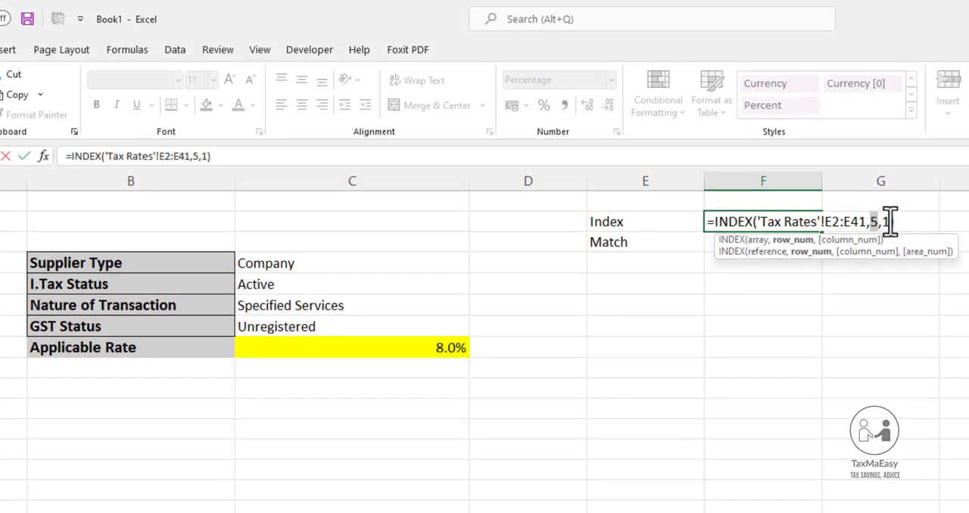
click(890, 222)
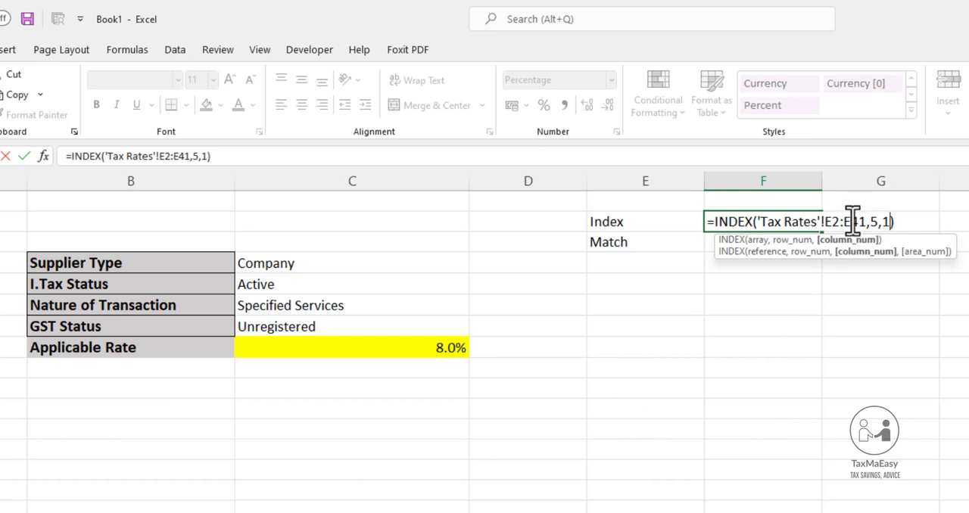
drag(865, 221, 824, 222)
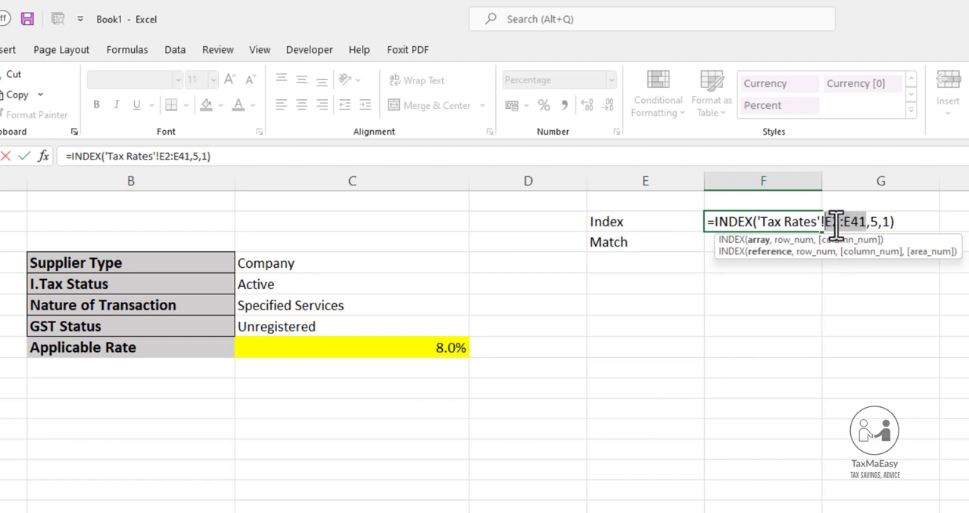
click(892, 222)
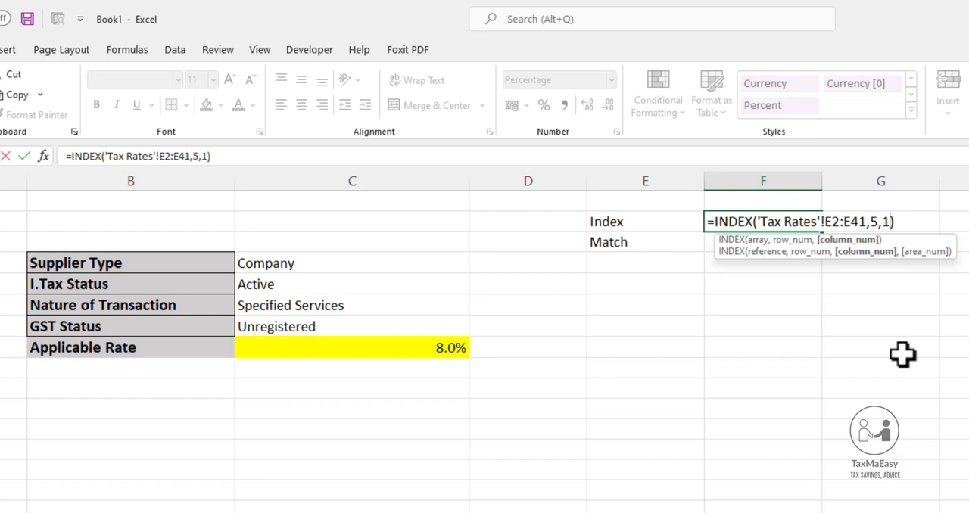
key(ctrl+Return)
Compare the fixed row number argument 5 in the F2 INDEX formula with the MATCH formula in F3
click(783, 245)
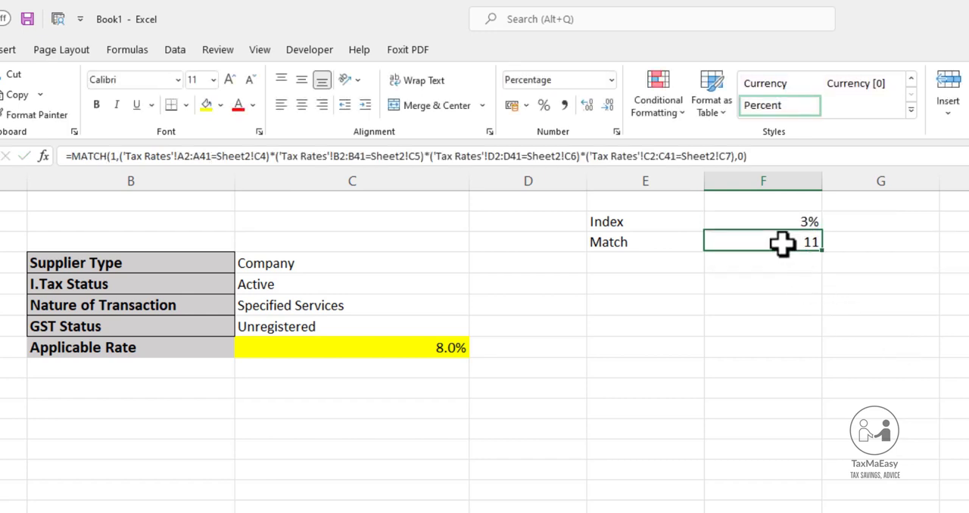
click(756, 222)
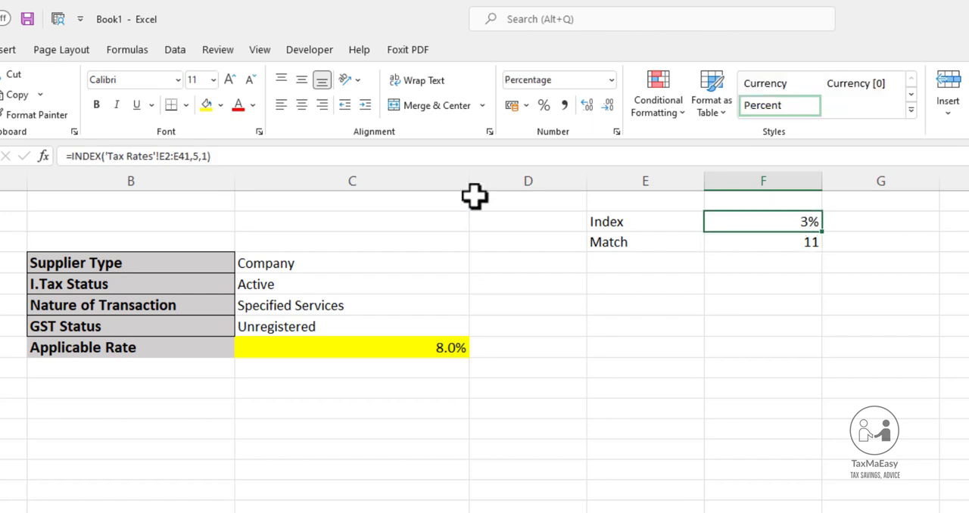
key(F2)
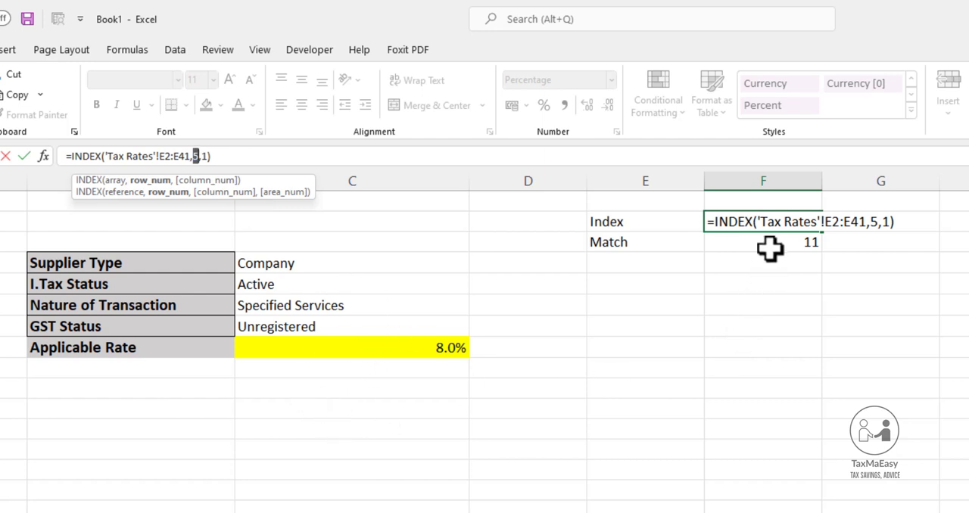
key(Return)
Examine the four-criteria MATCH formula in F3 and the input cells C4:C7 it refers to
key(F2)
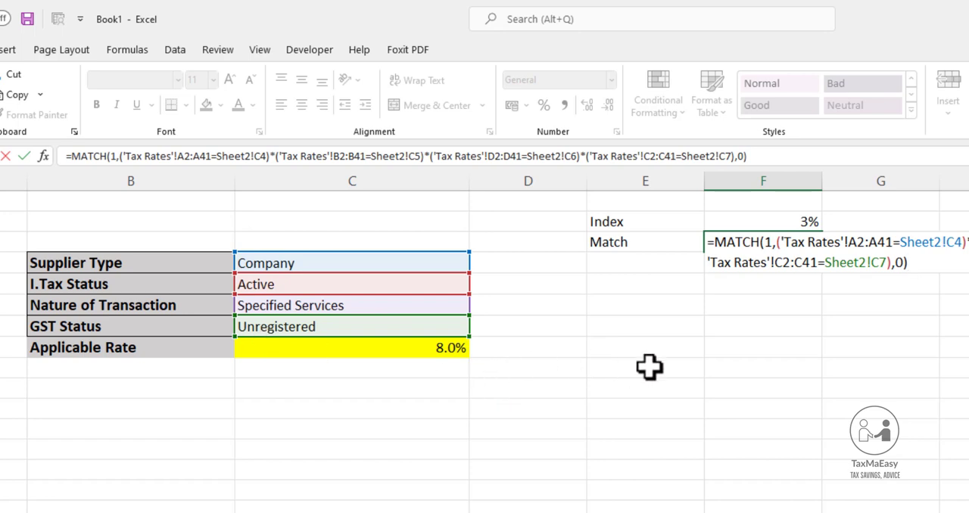
key(ctrl+Return)
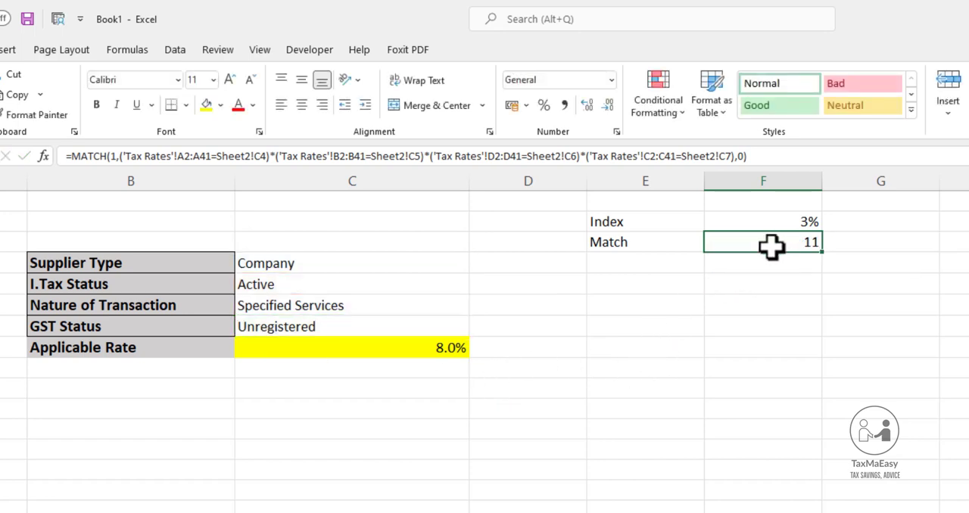
drag(772, 156, 85, 155)
click(761, 432)
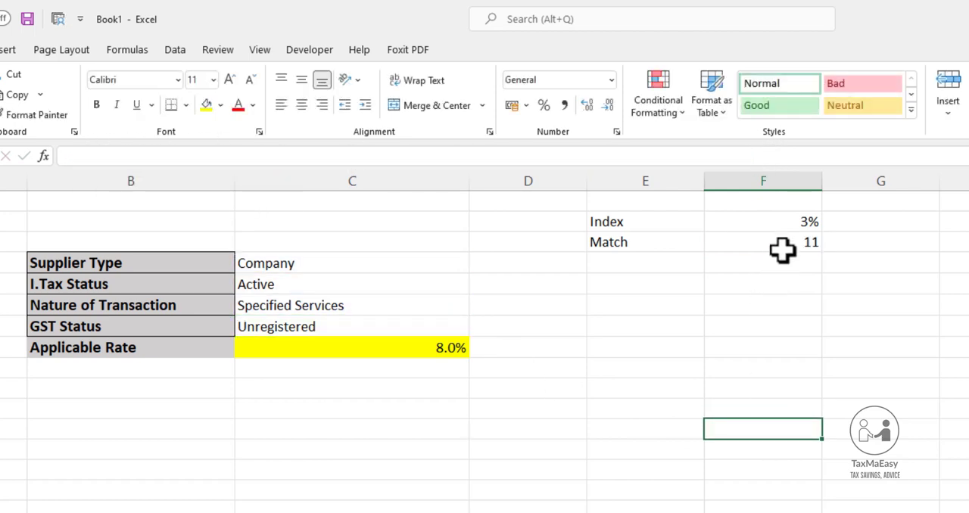
click(772, 222)
key(F2)
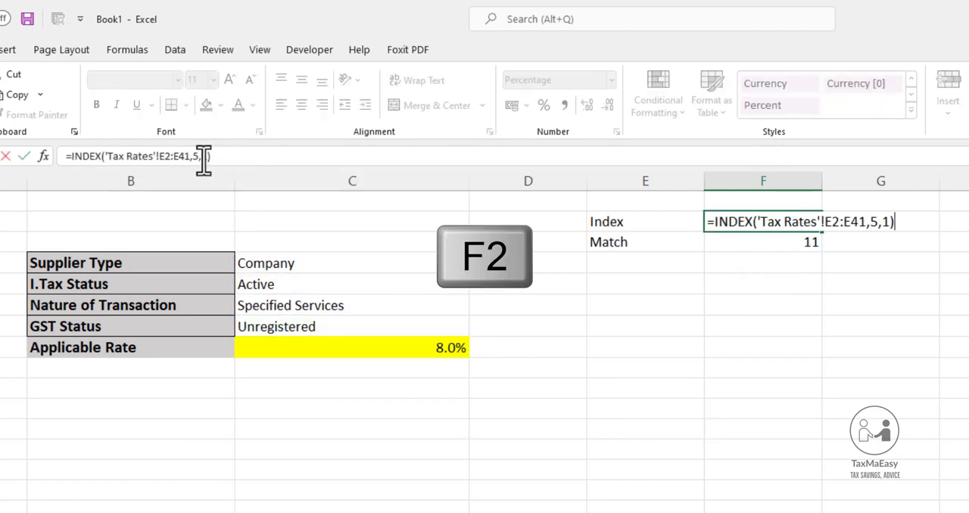
double_click(197, 157)
click(421, 348)
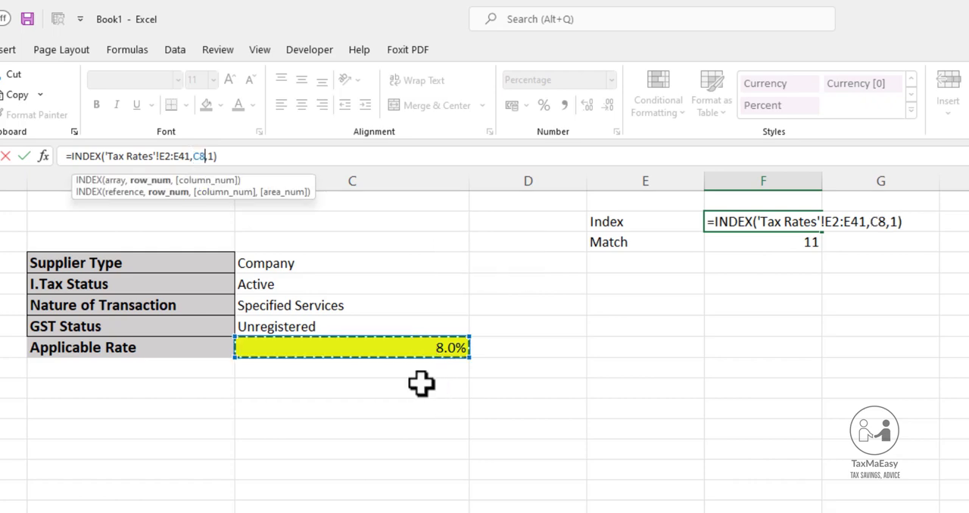
key(ctrl+Return)
Review the INDEX array 'Tax Rates'!E2:E41 in the C8 formula against column E of the Tax Rates sheet
click(356, 349)
key(F2)
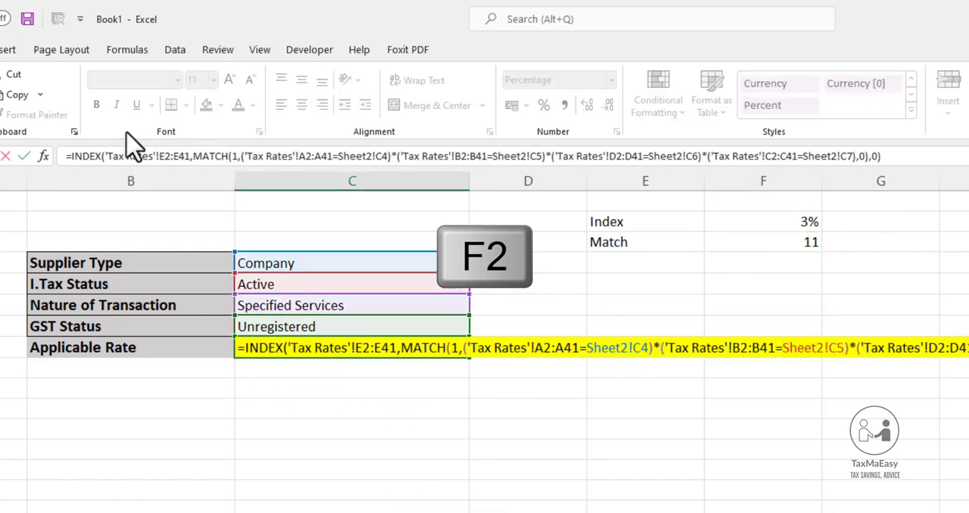
drag(190, 156, 109, 147)
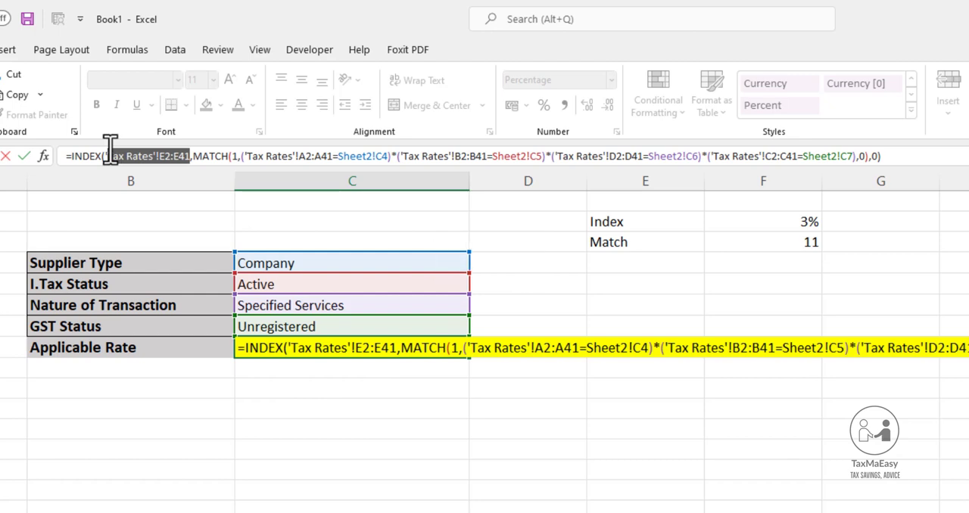
key(Escape)
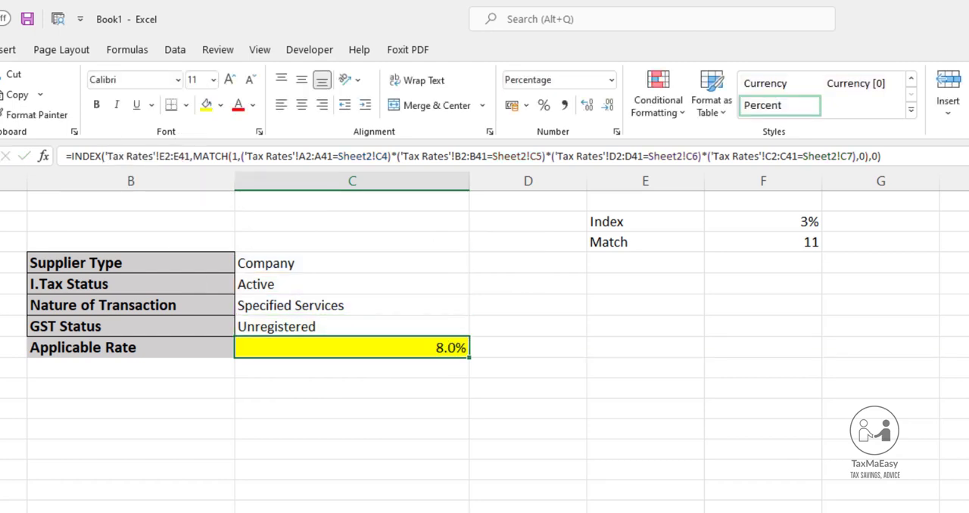
key(ctrl+Page_Up)
click(388, 181)
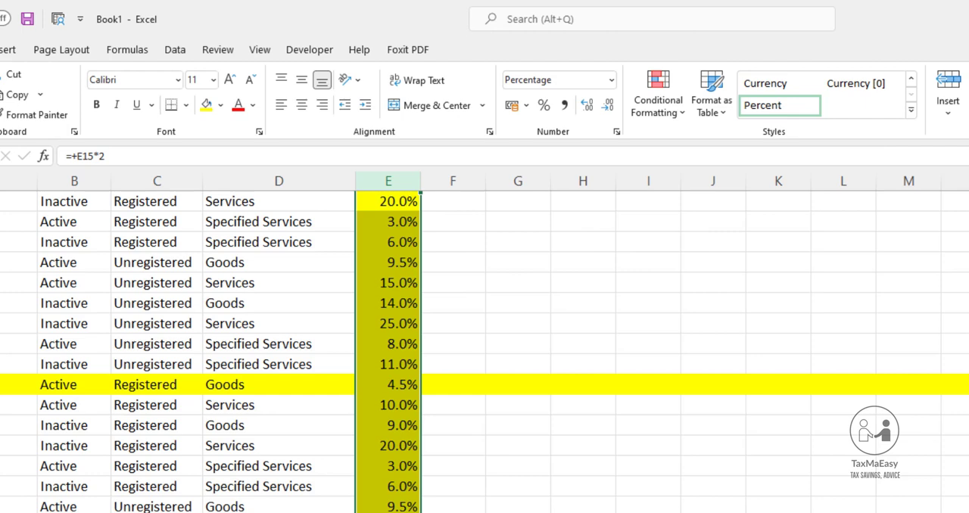
Examine the nested MATCH part of the C8 formula on Sheet2 that supplies the INDEX row number
key(ctrl+Page_Down)
key(F2)
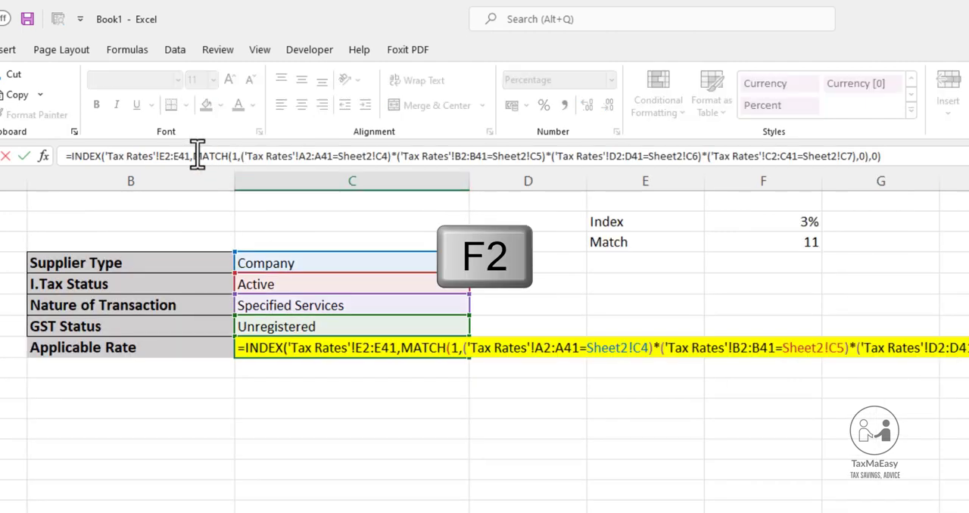
drag(194, 156, 856, 156)
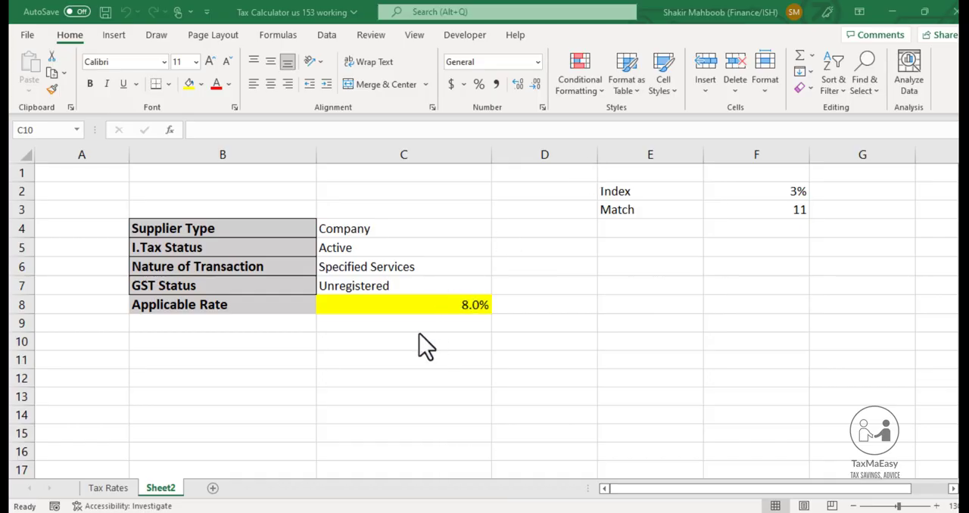
Enter the label "Total Amount of Invoice" in B11 with the same bold text and grey fill as the labels above
click(274, 352)
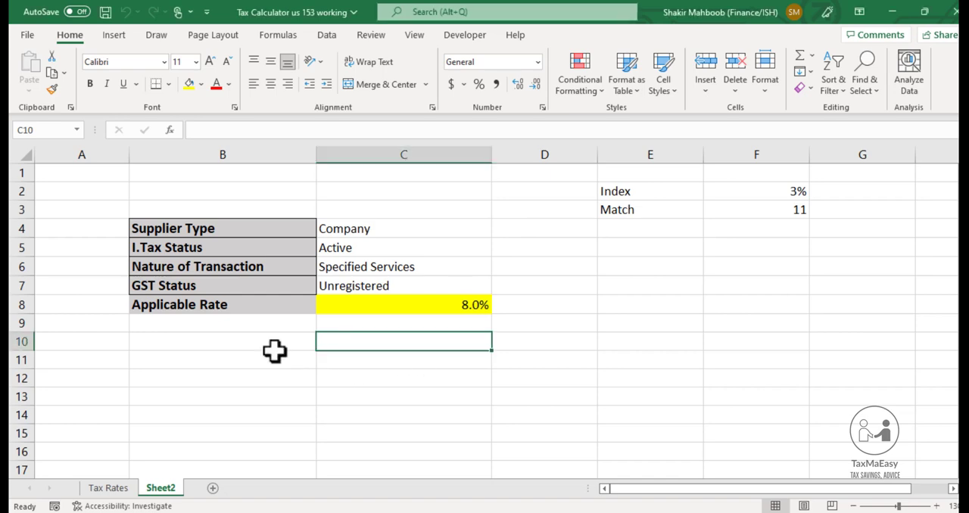
key(Left)
key(Left)
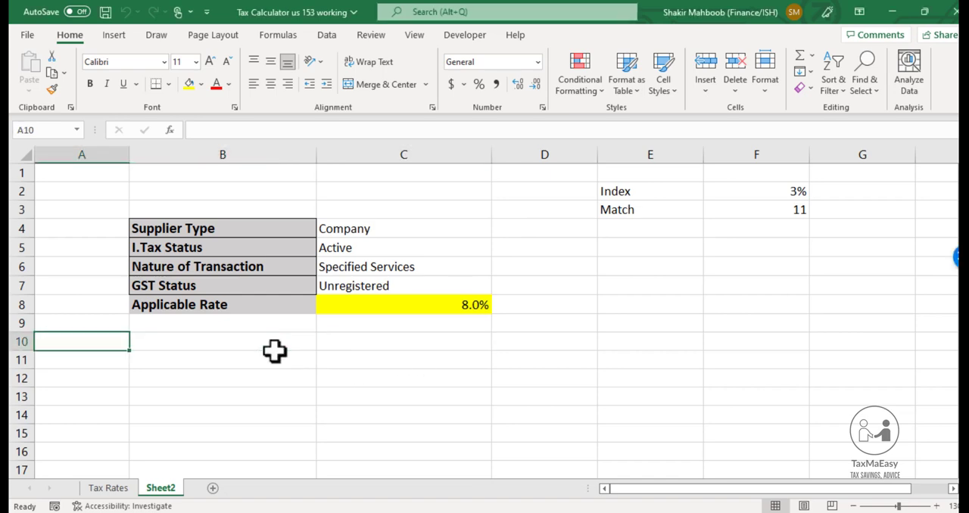
key(Down)
key(Right)
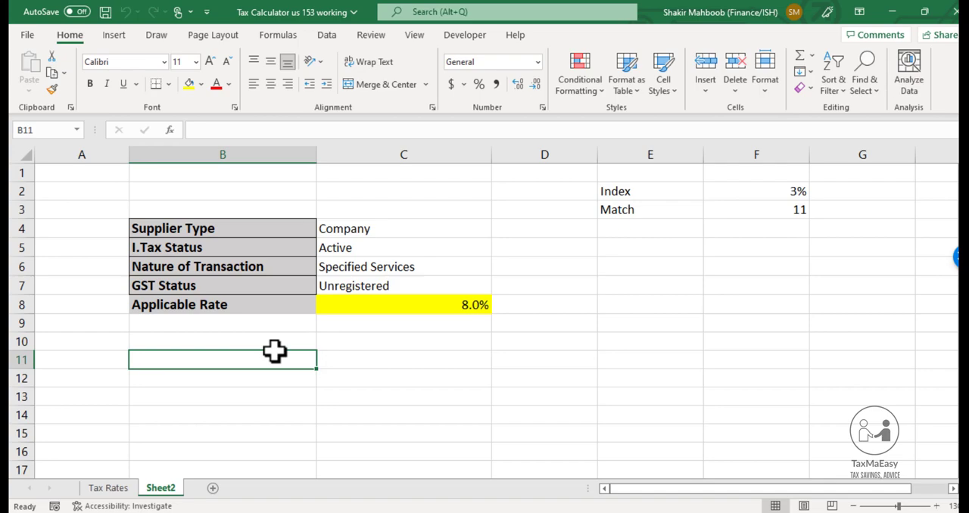
text(Total)
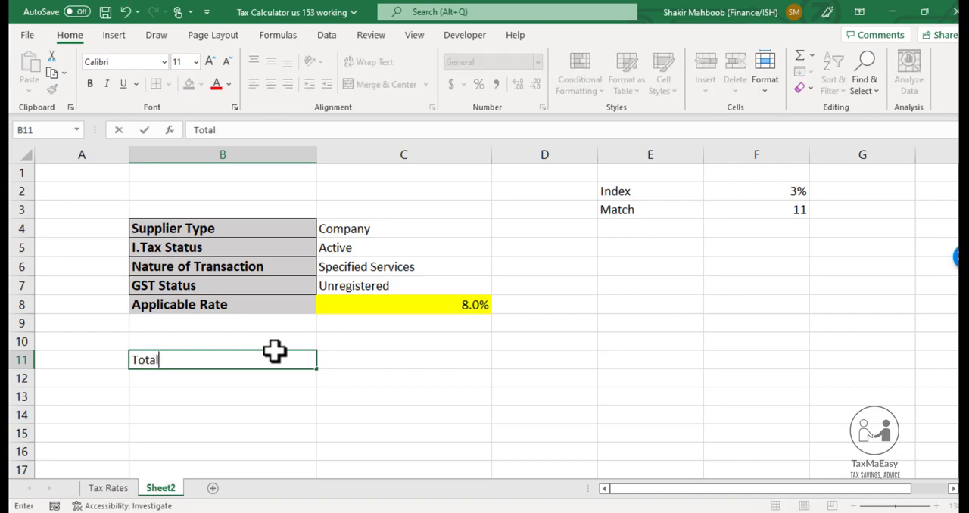
text( Amount of)
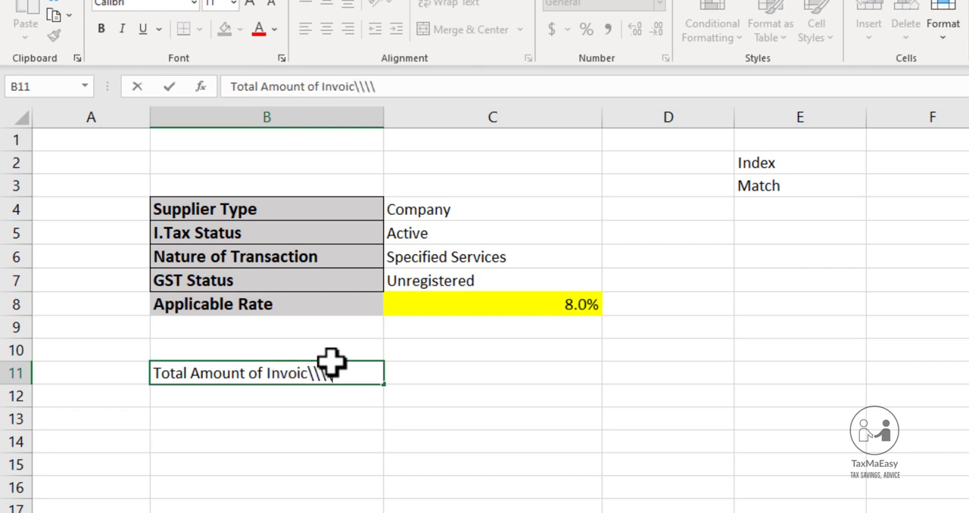
text(Invoice)
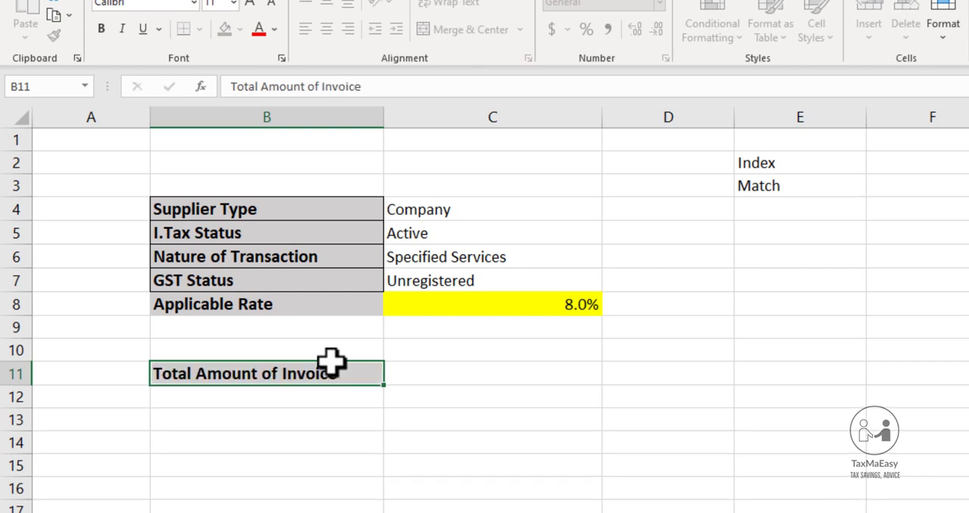
Add the labels "Tax Deduction" in B13 and "Net Payment" in B15 below the invoice amount label
key(Return)
key(Return)
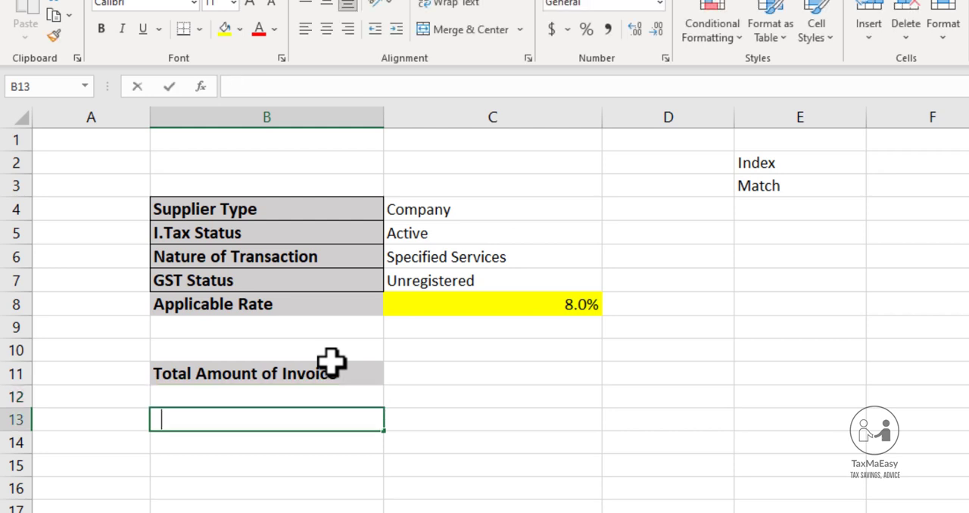
text(Tax Deduction)
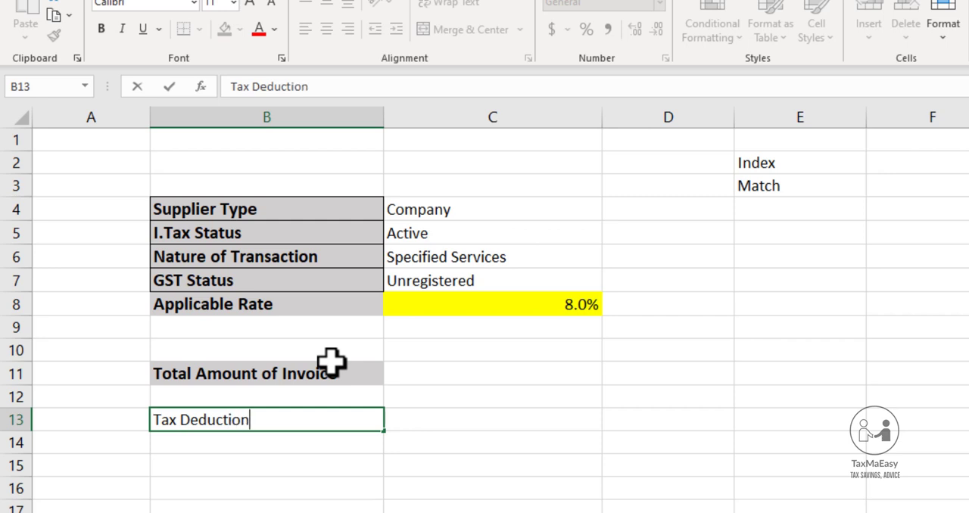
key(Return)
key(Return)
text(Net)
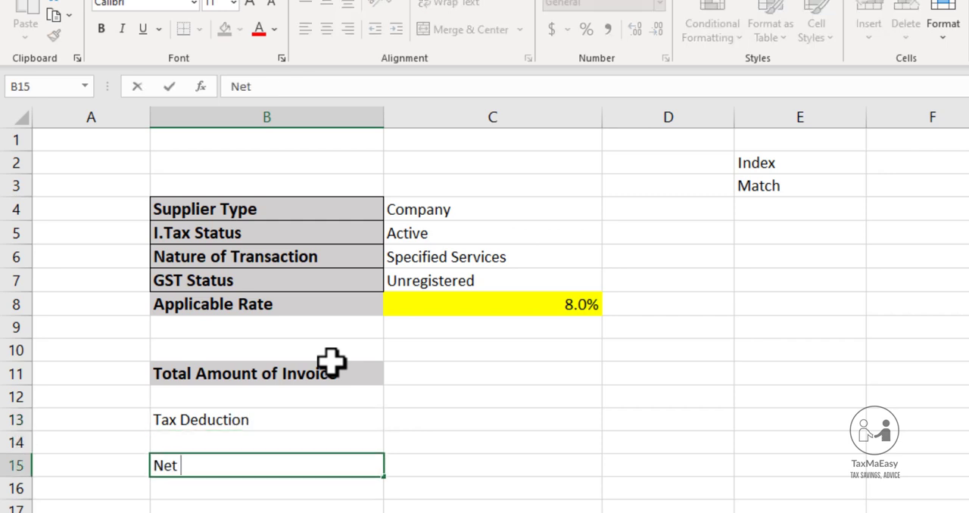
text( Payment)
key(Return)
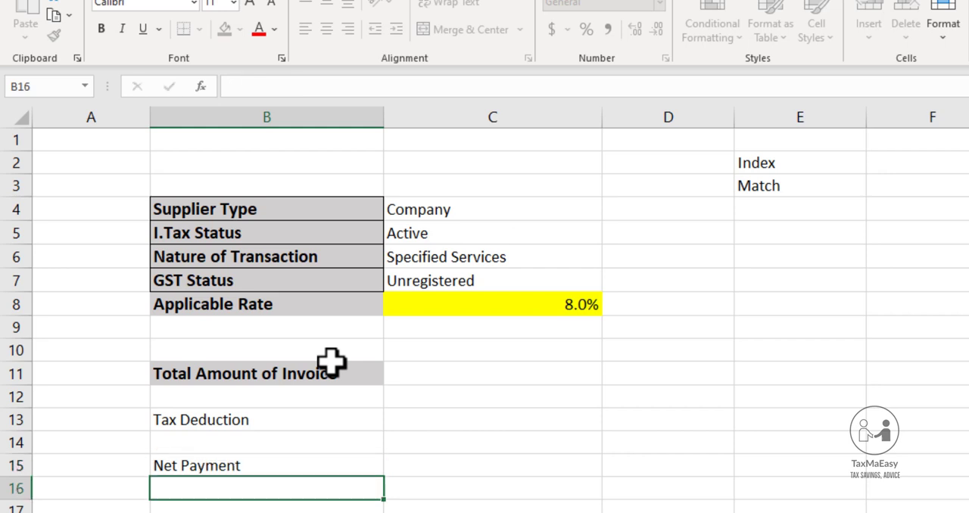
Enter 25000 as the total amount of invoice in C11
key(Up)
key(Up)
key(Up)
key(Up)
key(Up)
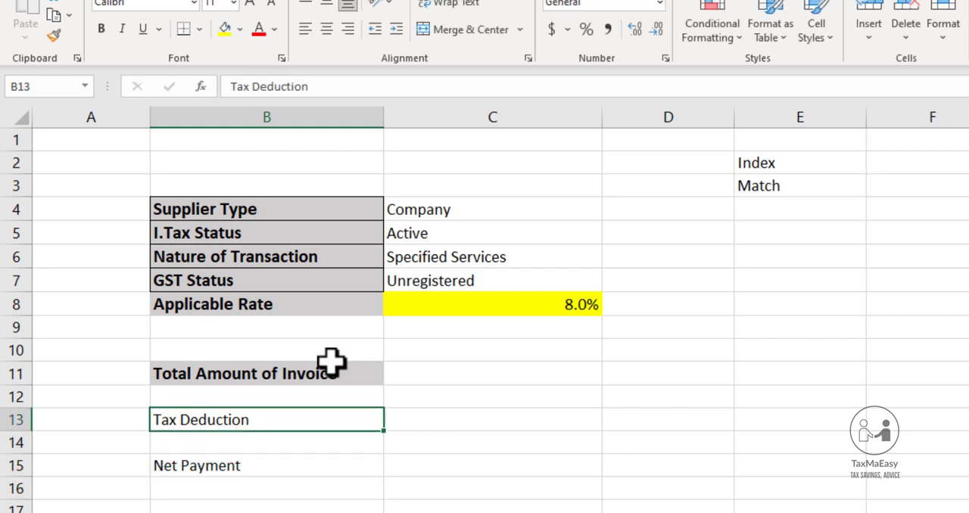
key(Right)
key(Right)
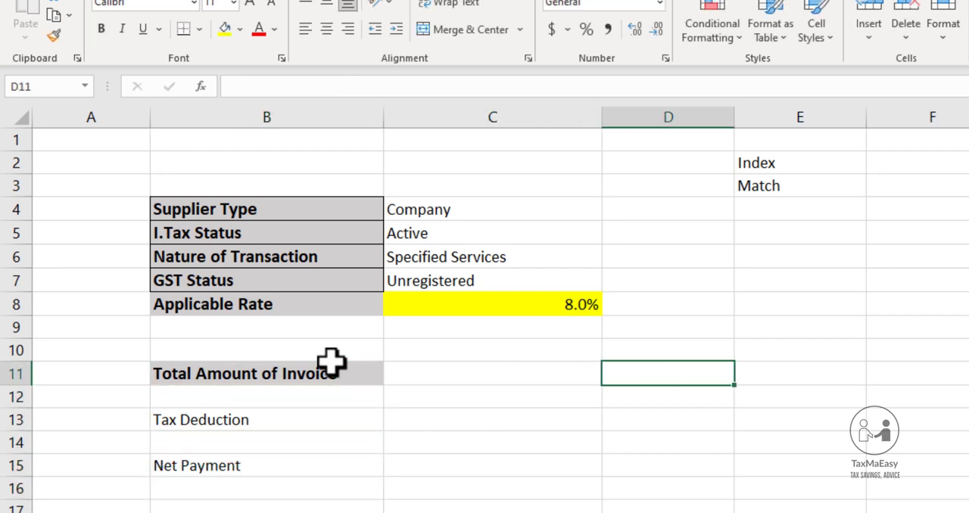
key(Left)
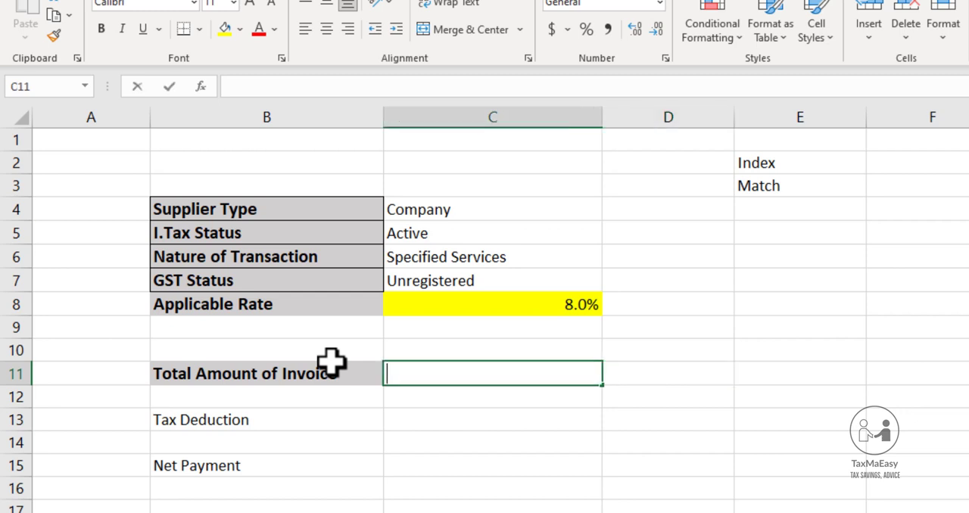
text(25000)
key(Return)
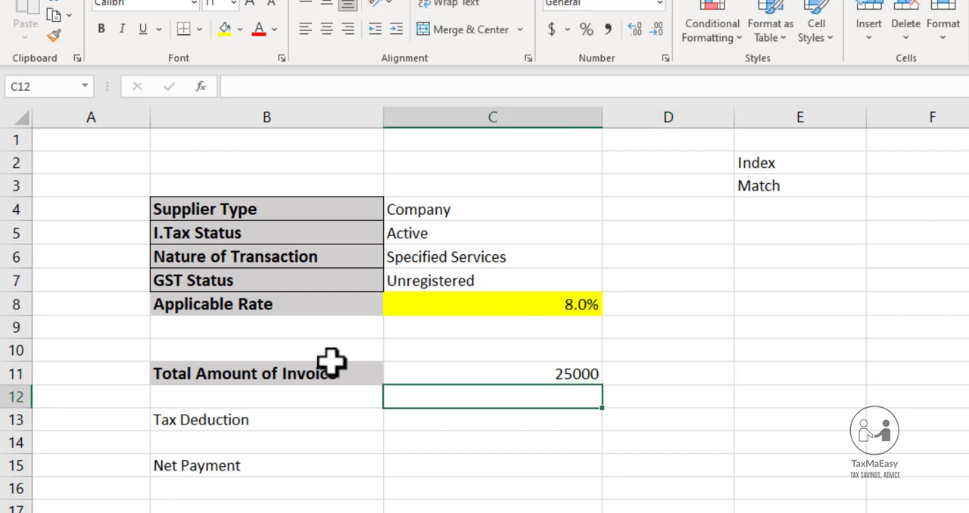
Calculate the tax deduction in C13 by multiplying the invoice amount by the applicable rate with the formula +C11*C8
key(Return)
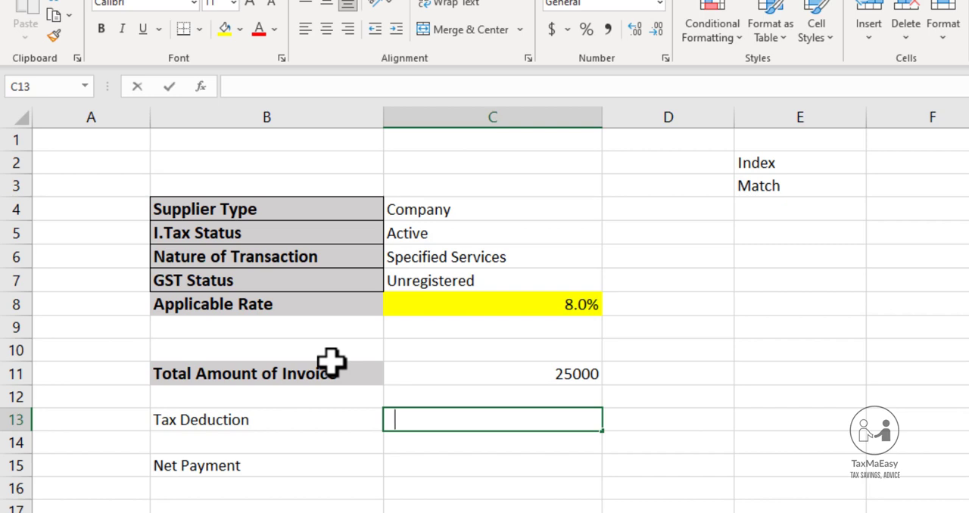
text(+)
key(Up)
key(Up)
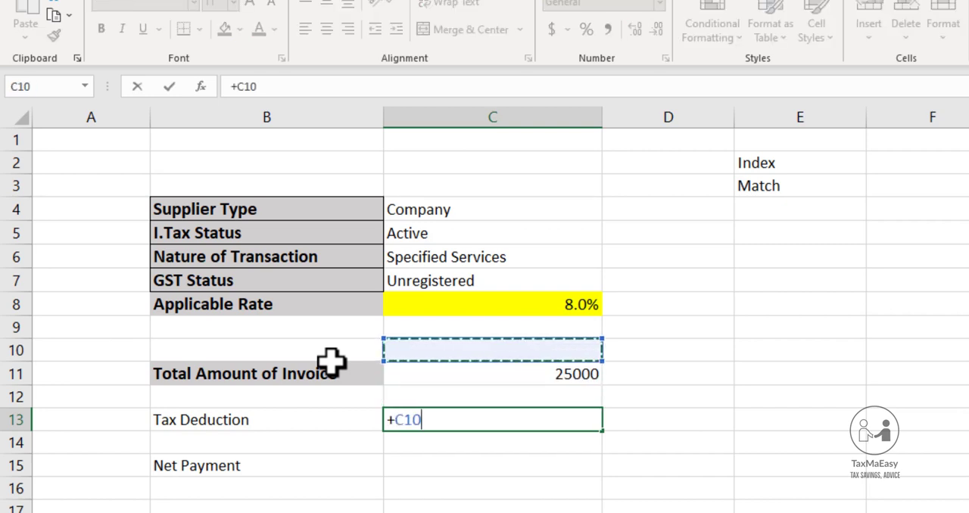
key(Down)
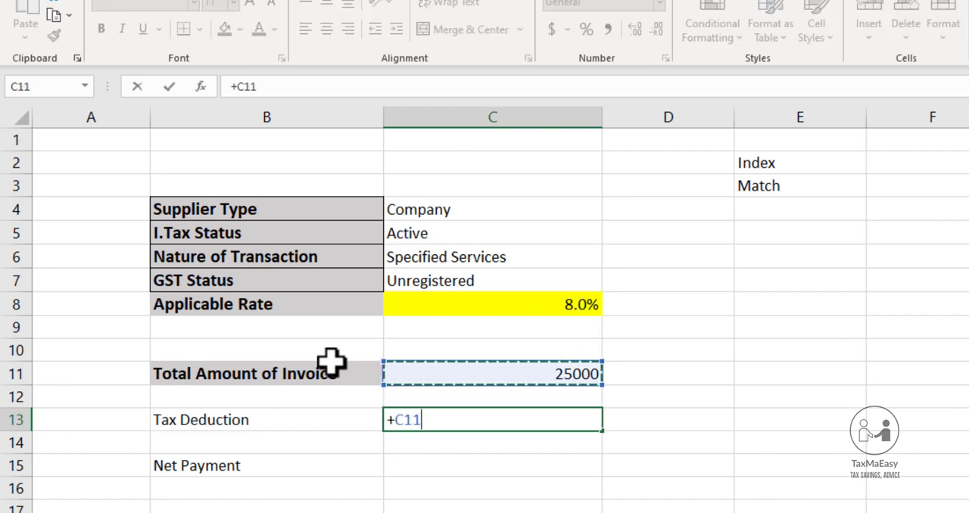
text(*)
key(Up)
key(Up)
key(Up)
key(Up)
key(Up)
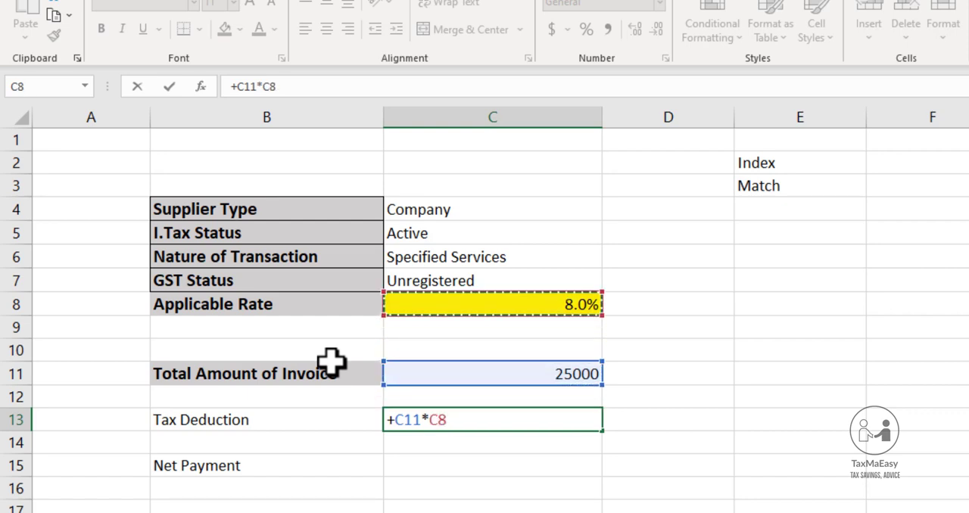
key(Return)
Calculate the net payment in C15 by subtracting the tax deduction from the invoice amount with the formula +C11-C13
key(Down)
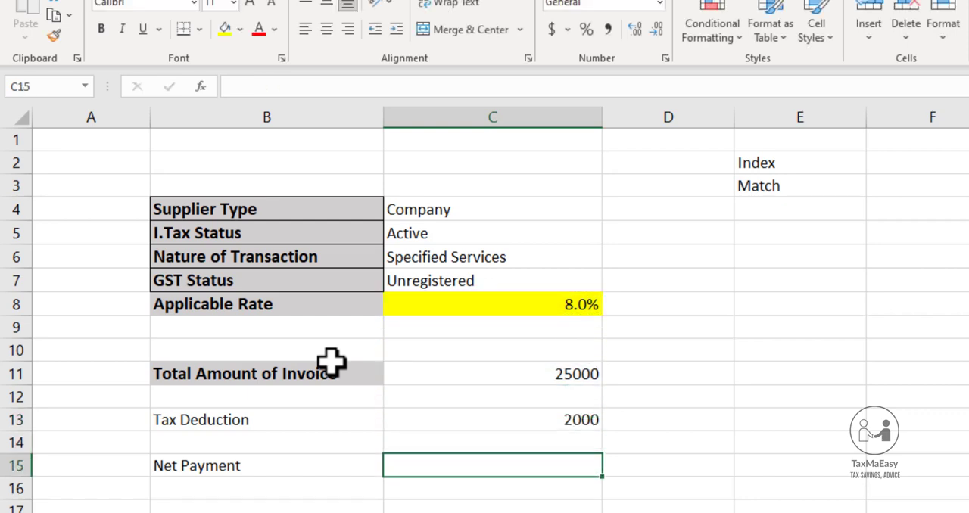
text(+)
key(Up)
key(Up)
key(Up)
key(Up)
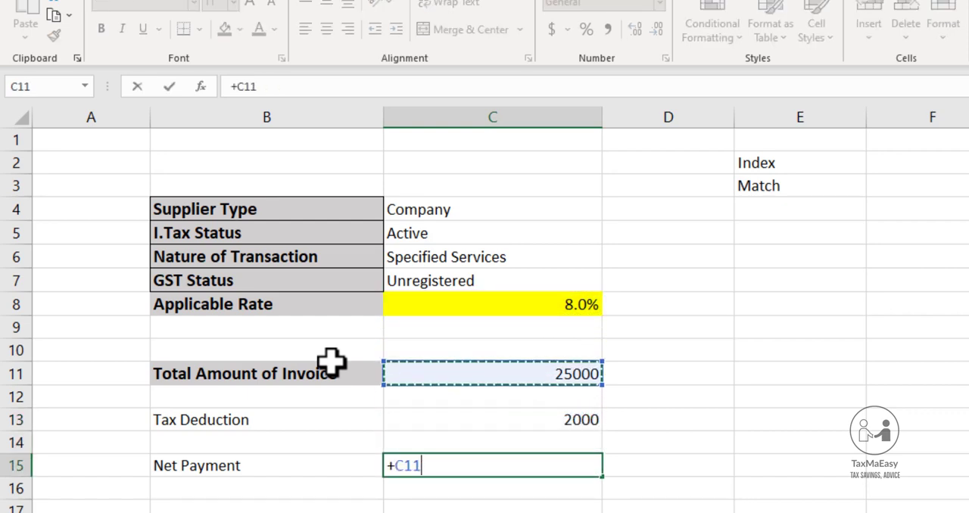
text(-)
key(Up)
key(Up)
key(Up)
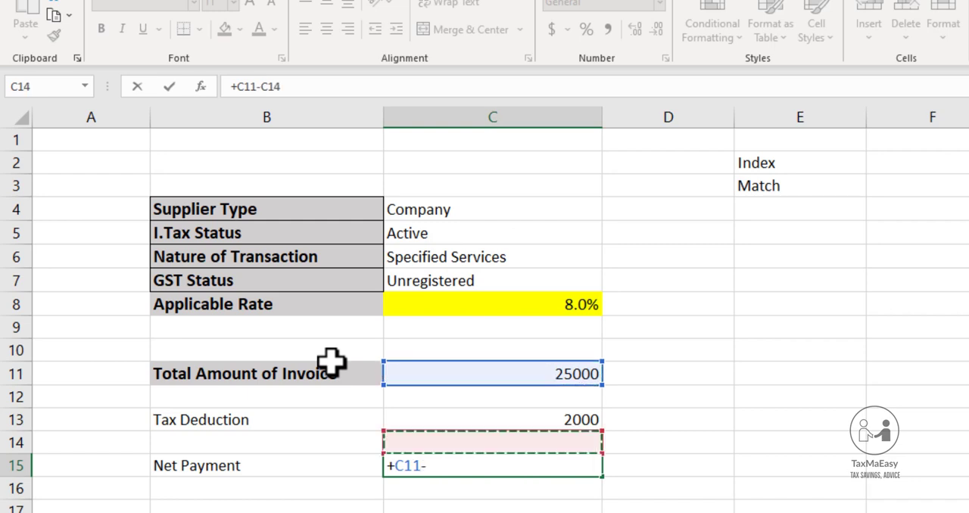
key(Down)
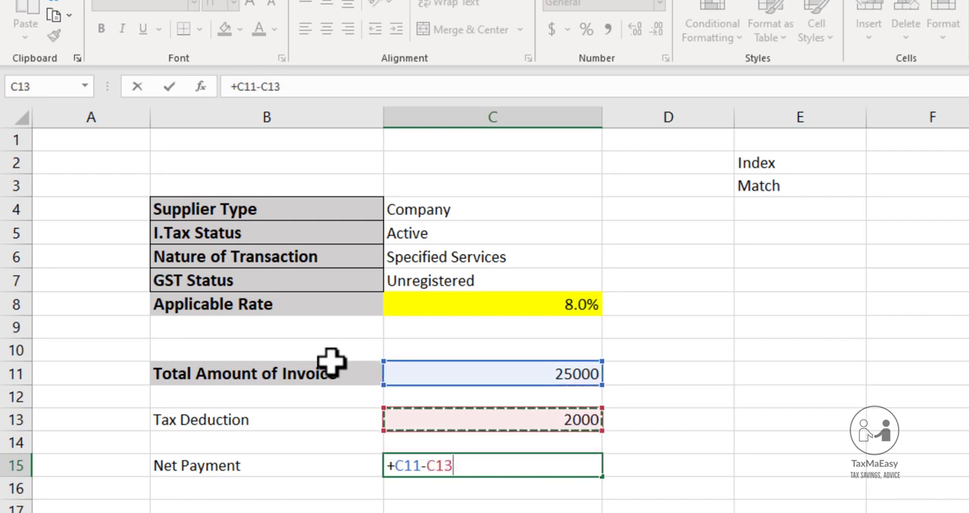
key(Return)
Fill the Net Payment label and its amount in B15:C15 with the darkest grey of the white theme shades
key(Up)
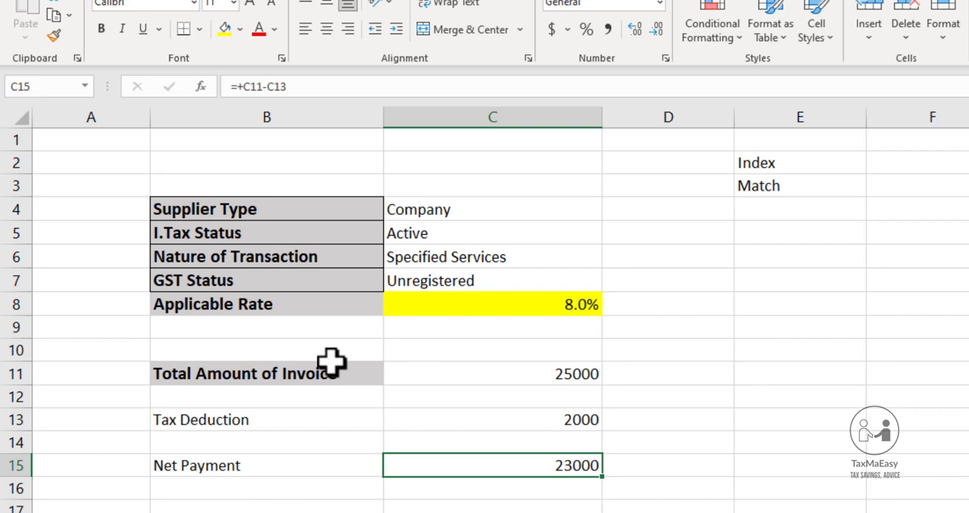
key(shift+Left)
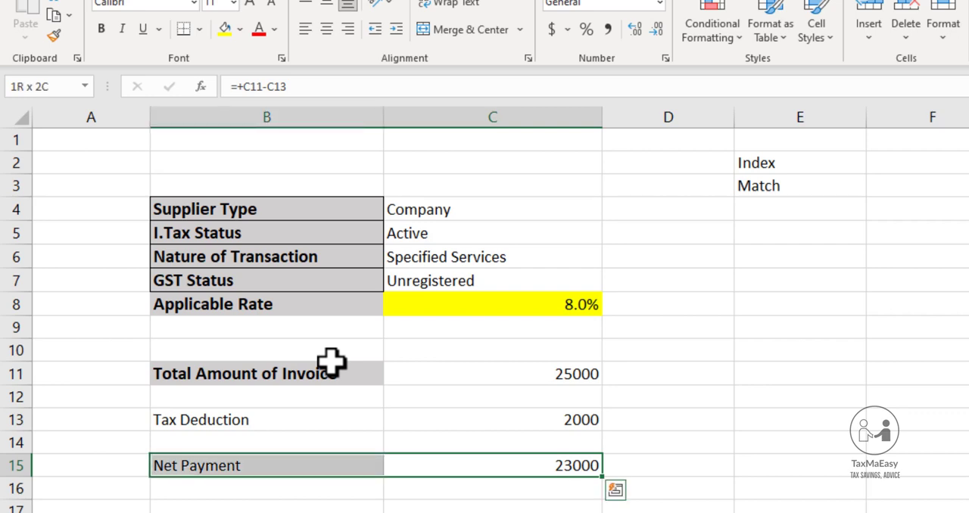
click(241, 27)
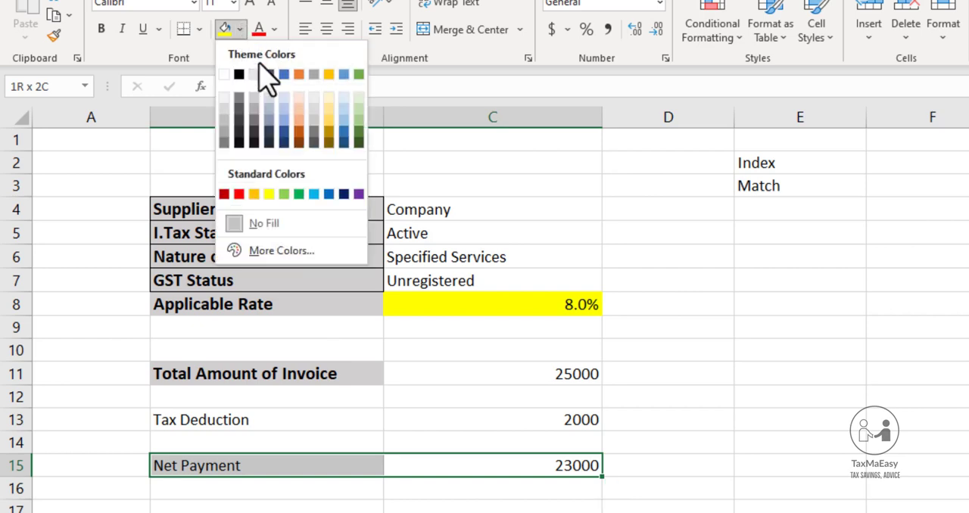
click(224, 142)
Repeat the dark grey fill on the Total Amount of Invoice row, cells B11:C11
click(278, 364)
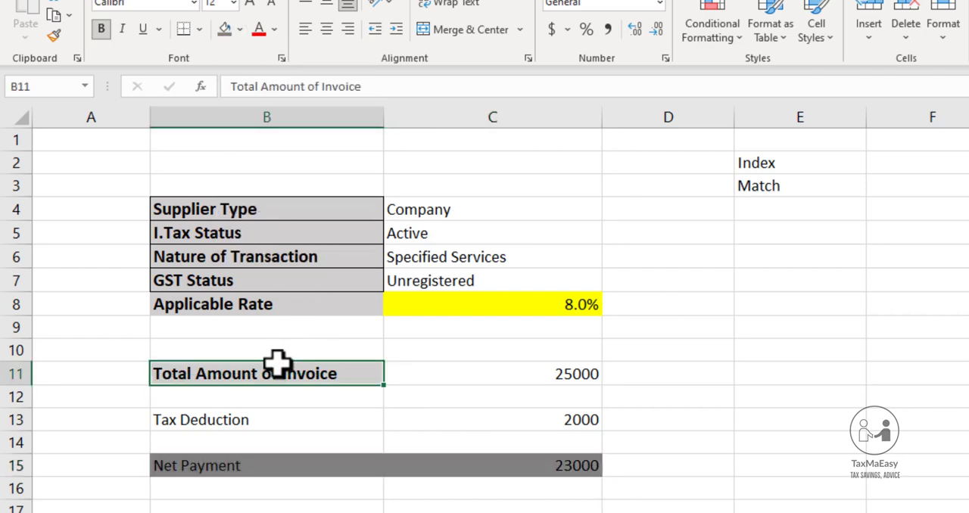
key(shift+Right)
key(shift+Right)
key(shift+Left)
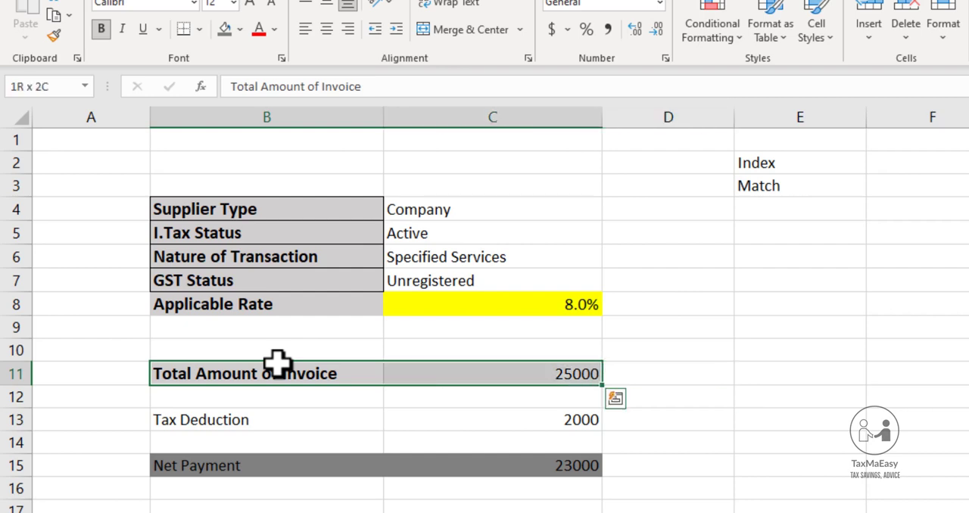
key(F4)
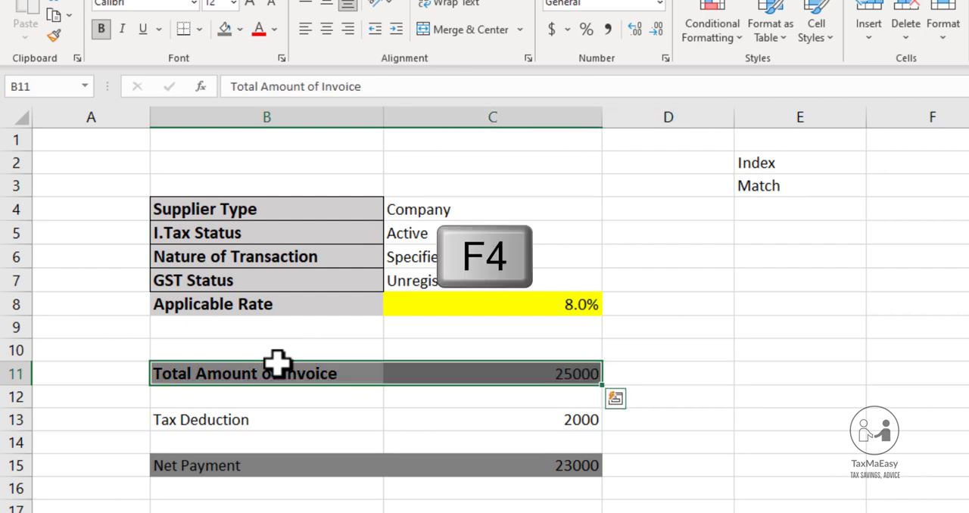
Select the Supplier Type input cell C4
key(Up)
key(Up)
key(Up)
key(Up)
key(Up)
key(Right)
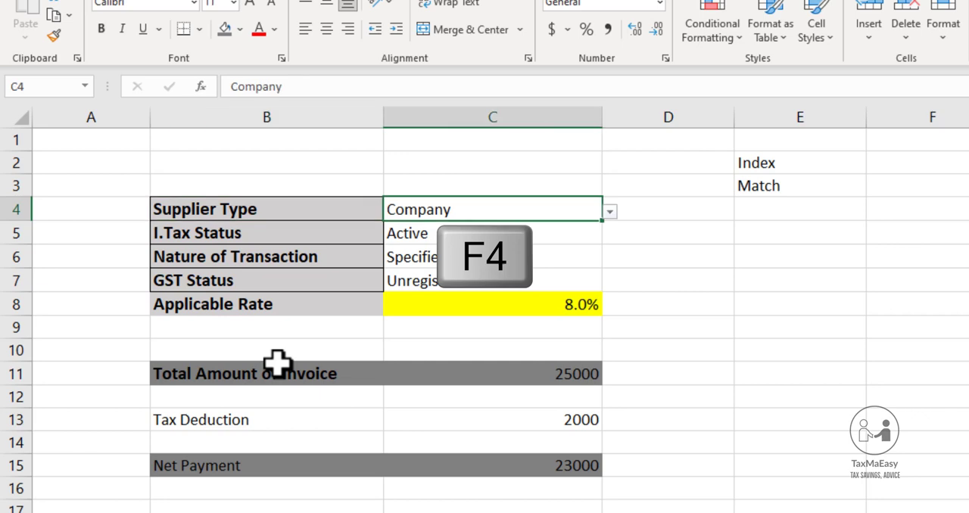
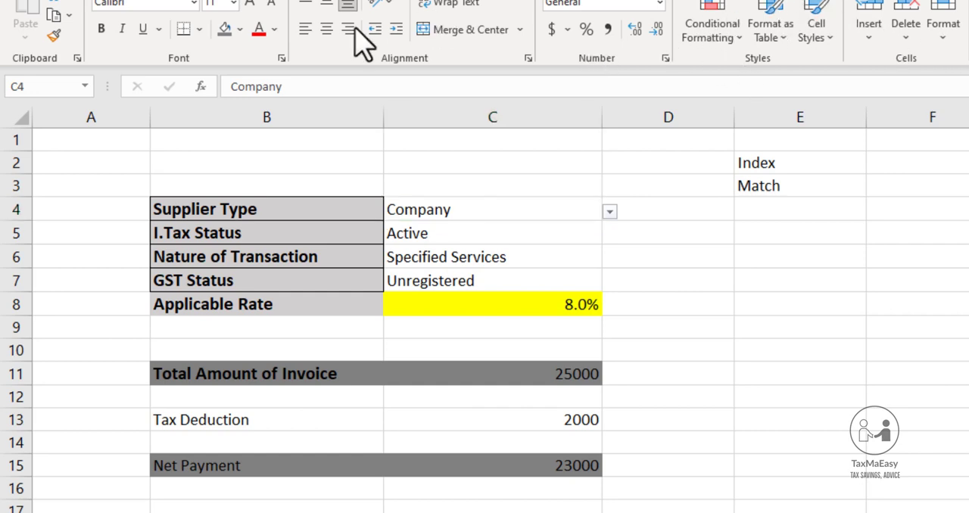
Merge and center cells B1:C2 above the input table to hold the calculator's title
click(439, 208)
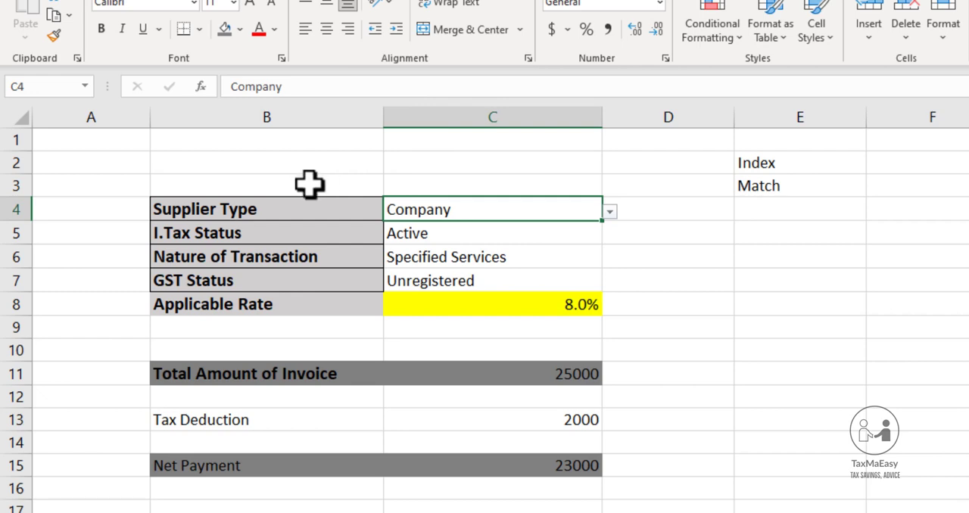
click(273, 144)
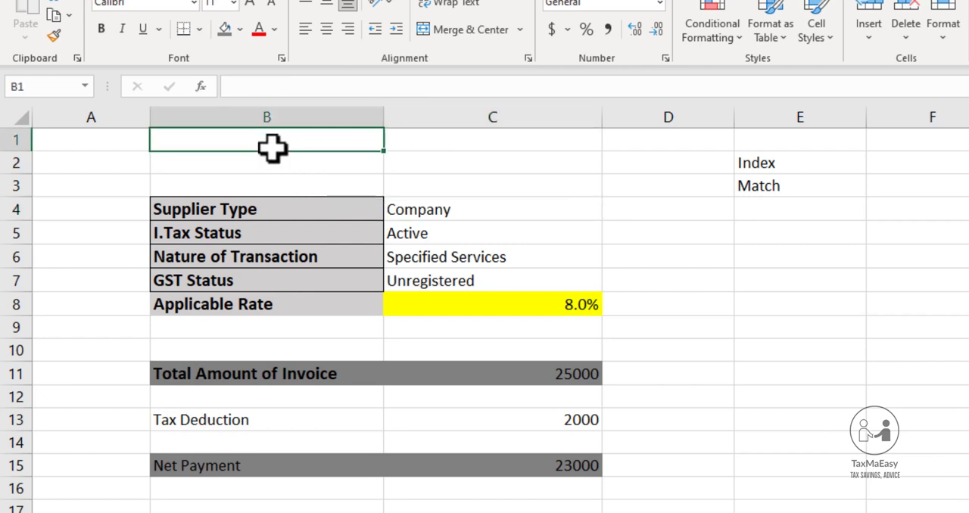
key(shift+Down)
key(shift+Right)
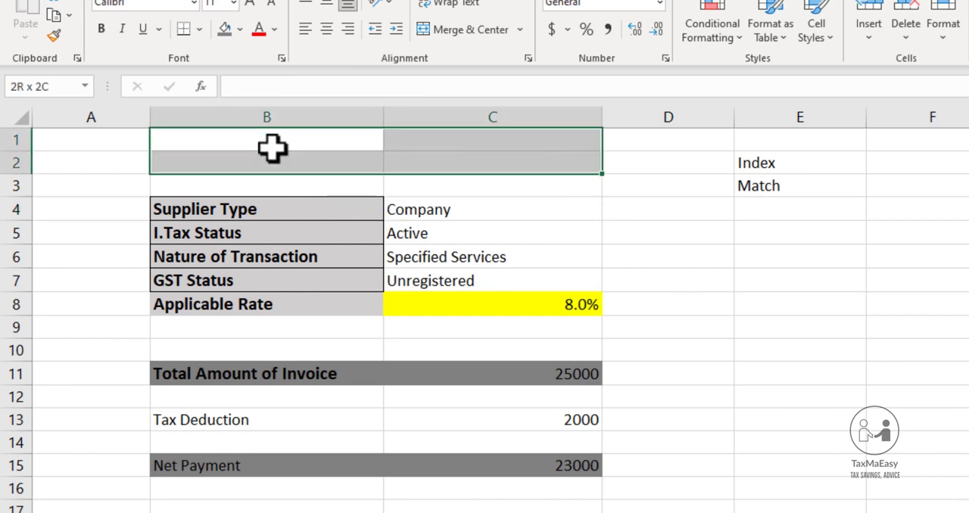
click(435, 28)
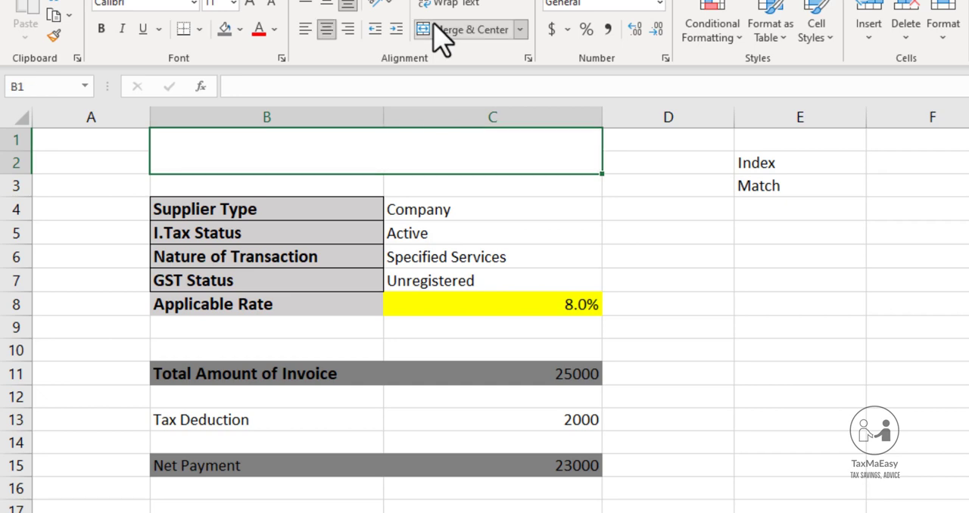
Enter the title "Tax Calculator u/s 153 for payment of Goods and Services" in the merged cell B1
text(T)
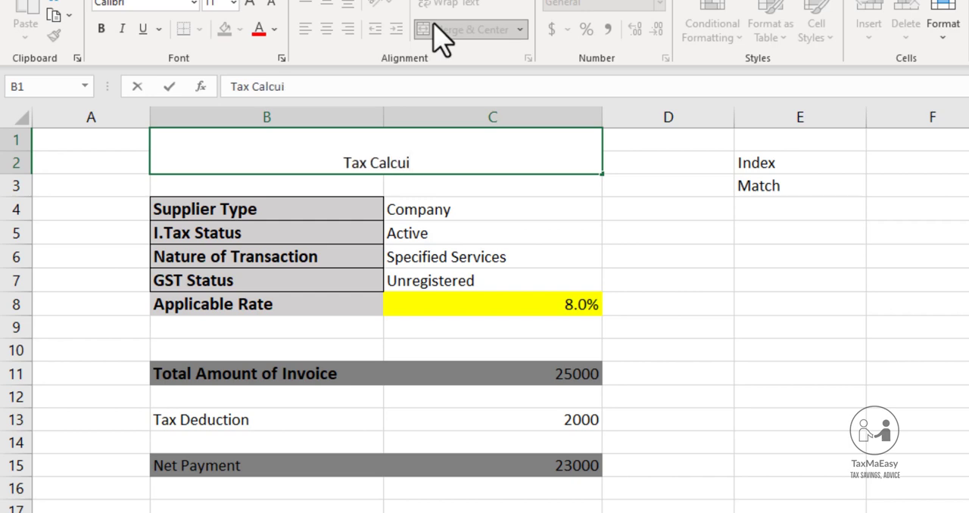
text(ax Calculator)
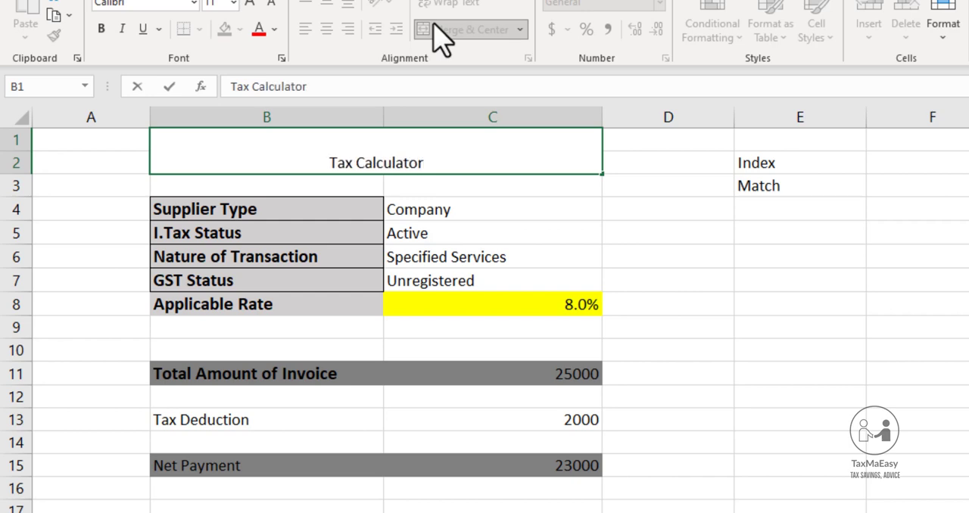
text( u/s)
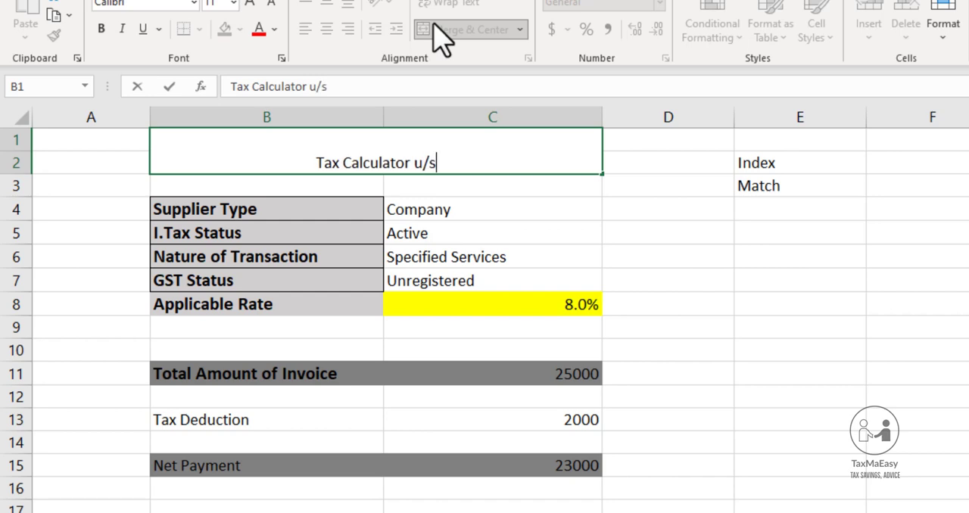
text( 15)
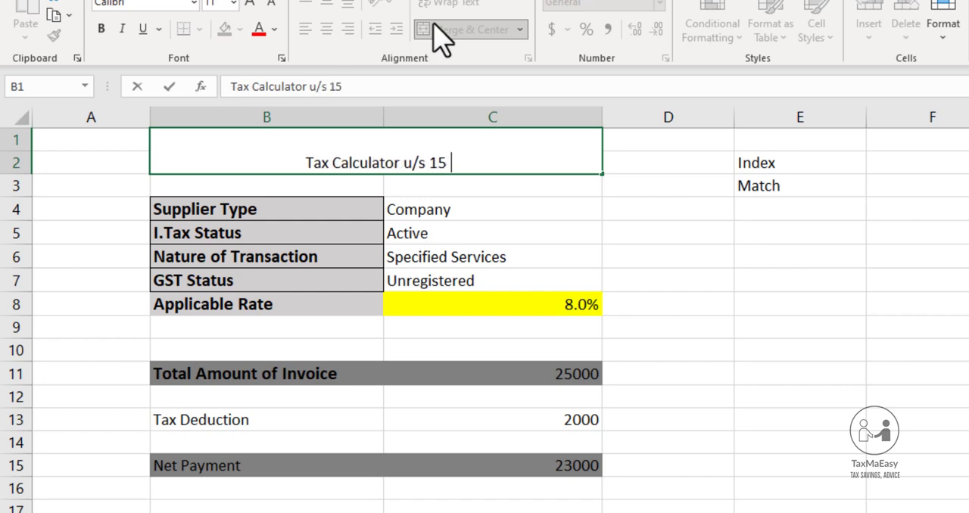
text(3 for )
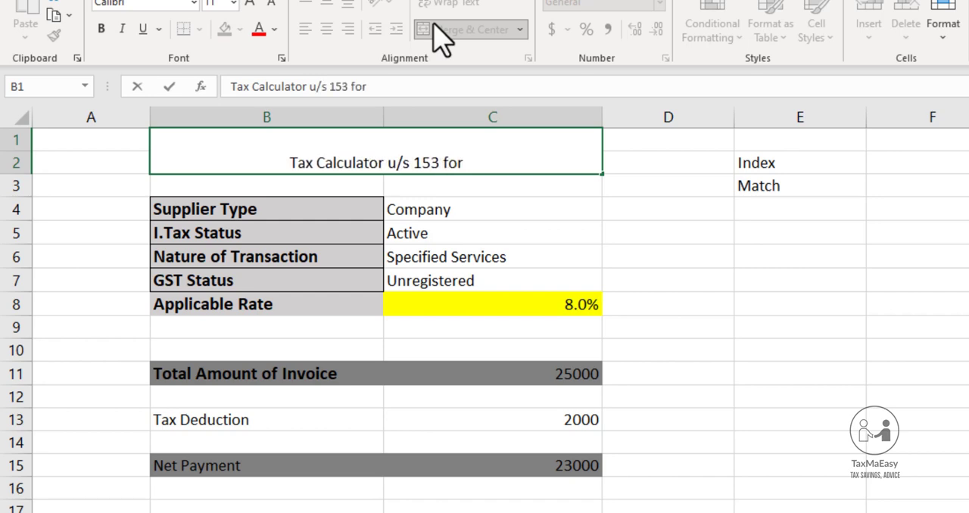
text(payment )
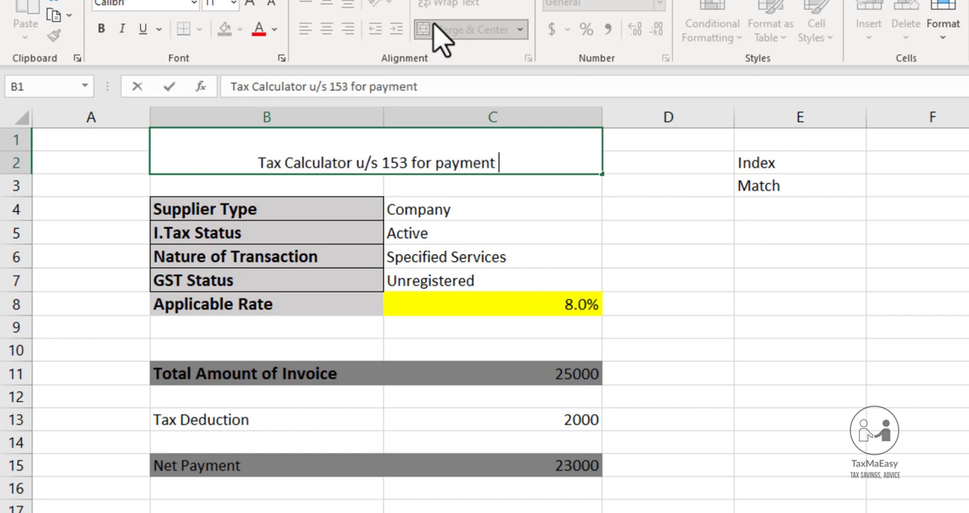
text(of Goods)
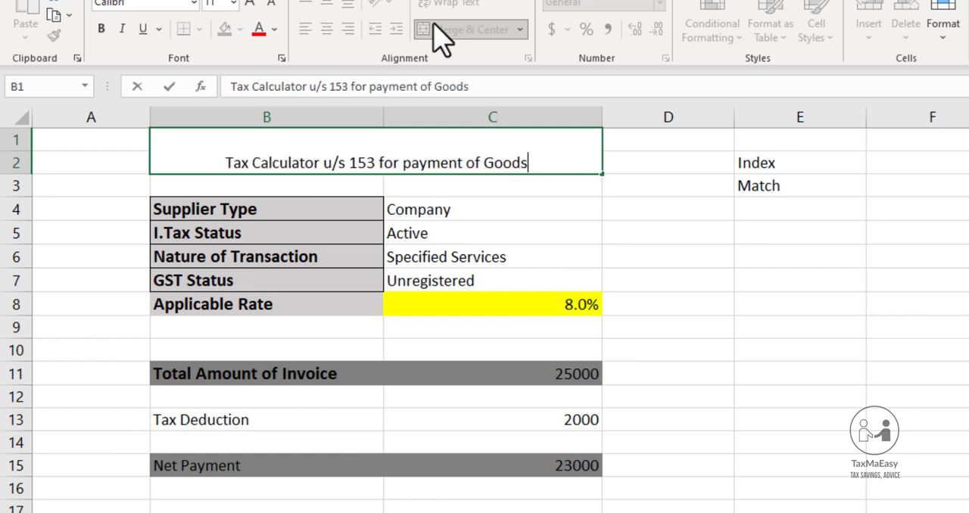
text( and Services)
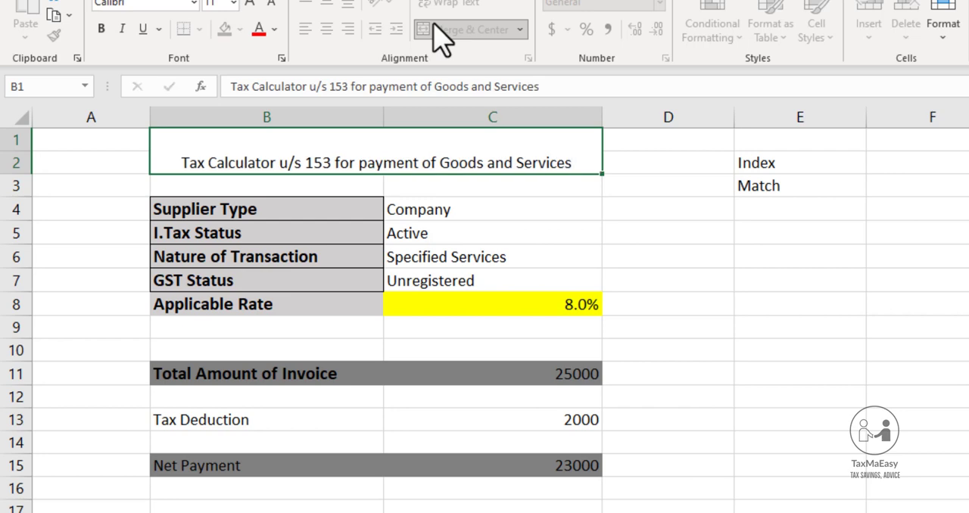
key(Return)
key(Up)
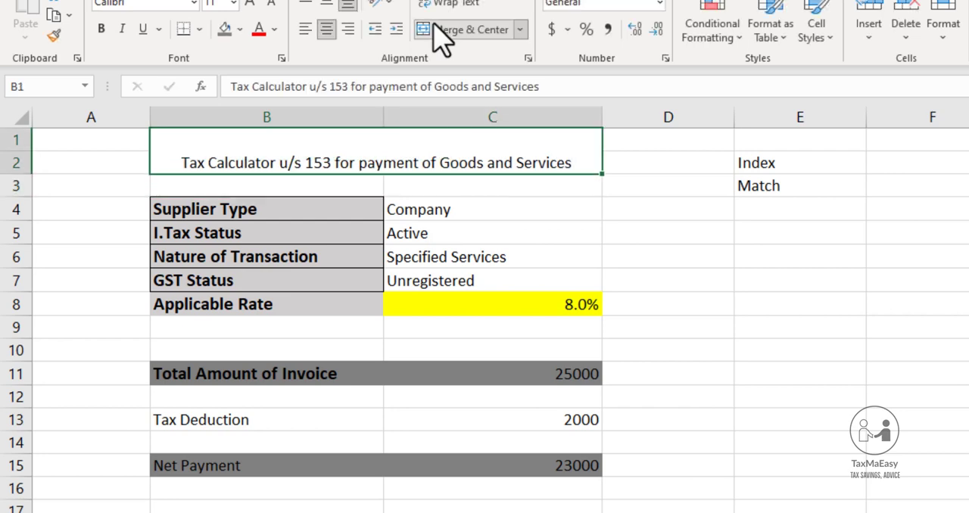
Fill the title cell with the near-black darkest shade of the light grey theme color and set its text to white
click(241, 29)
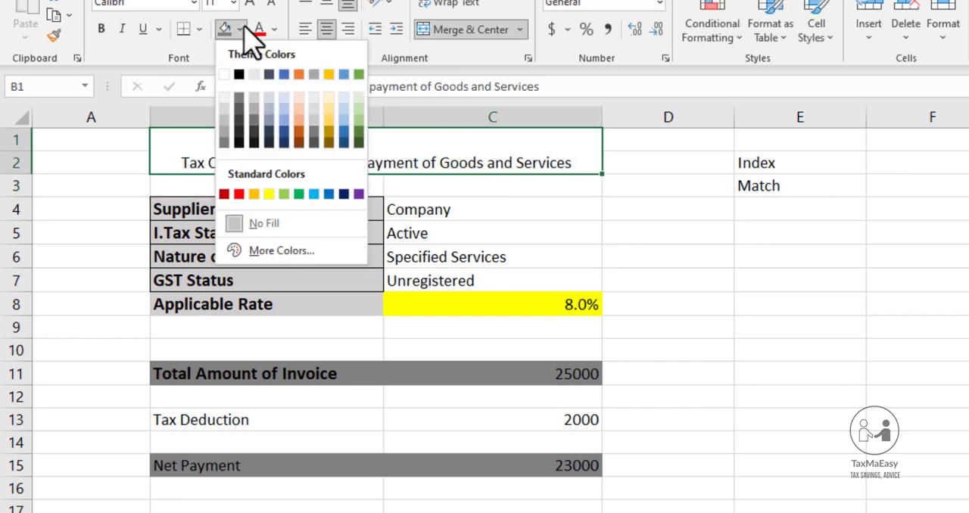
click(254, 144)
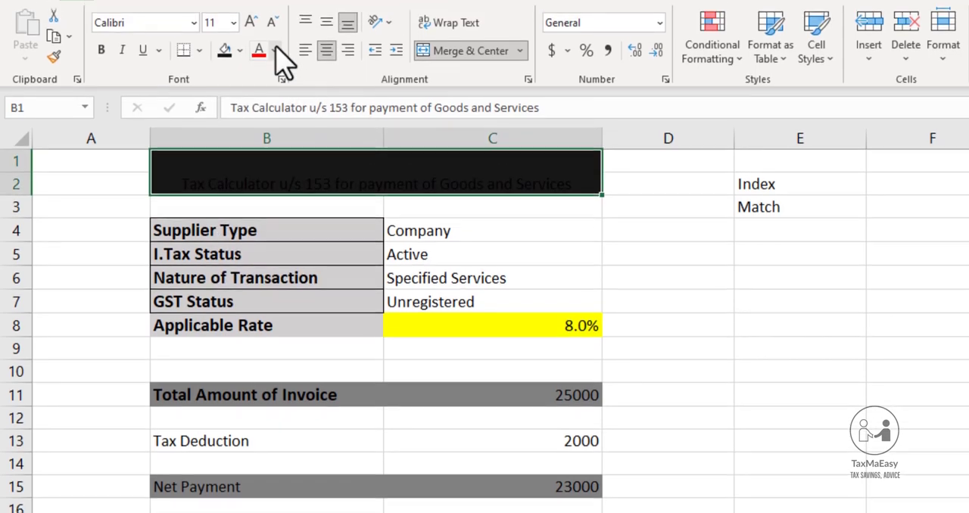
click(274, 50)
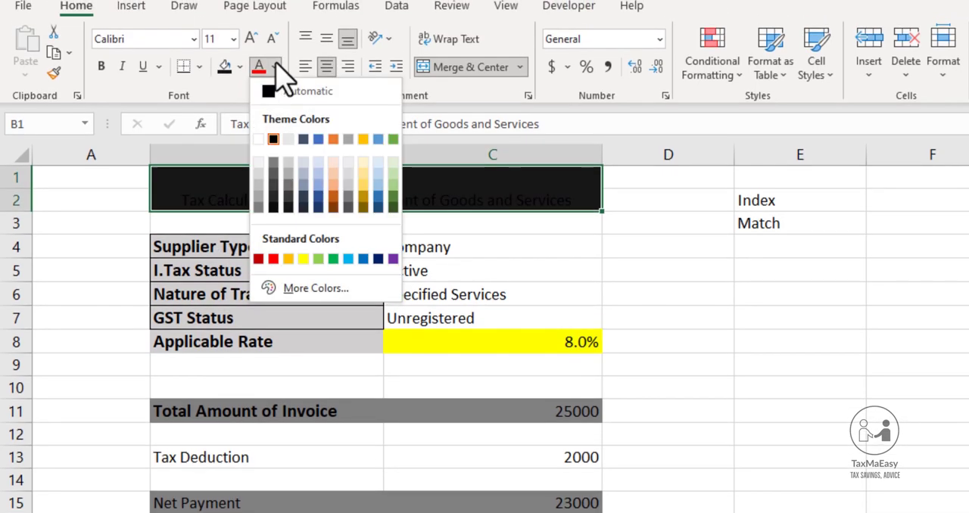
click(258, 139)
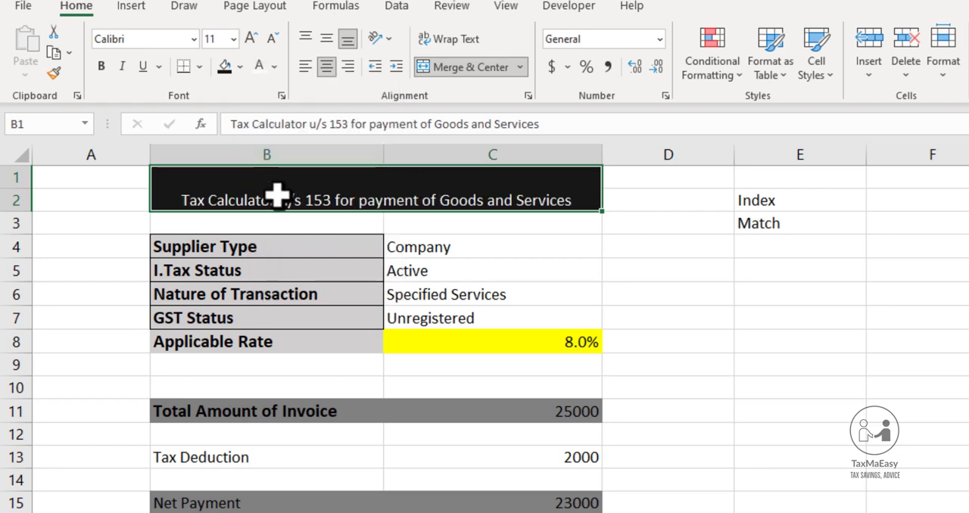
Increase the title's font size to 16
click(252, 39)
click(252, 39)
click(252, 39)
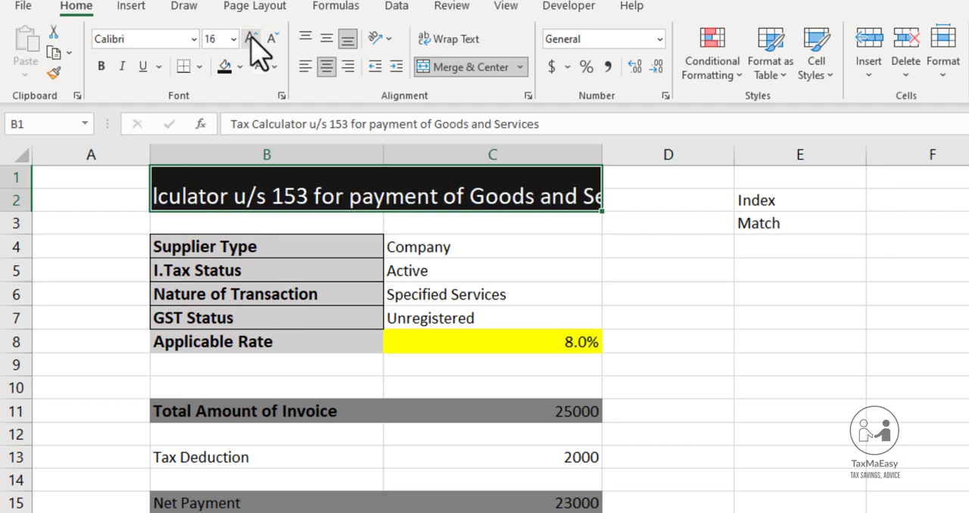
Wrap the title text, with row 2 made tall enough to show both lines, and make it bold
click(446, 42)
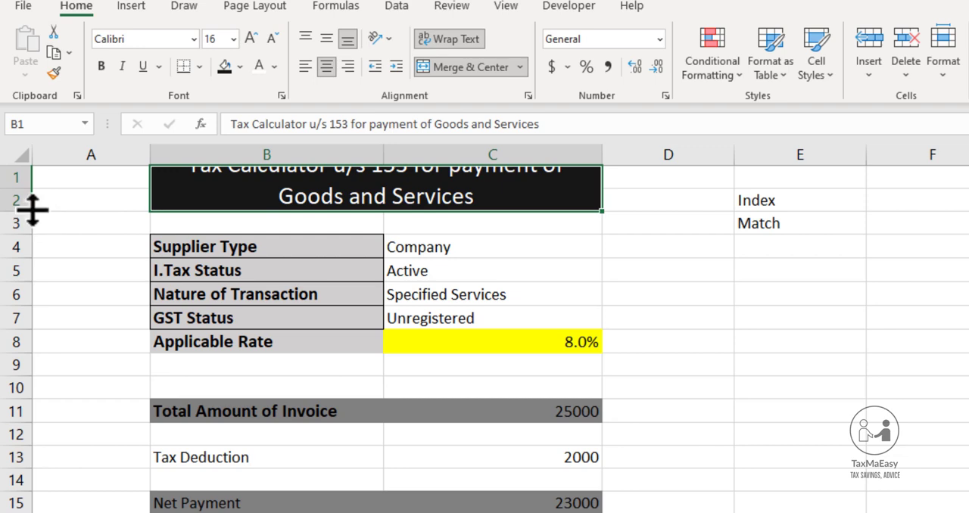
drag(29, 215, 29, 225)
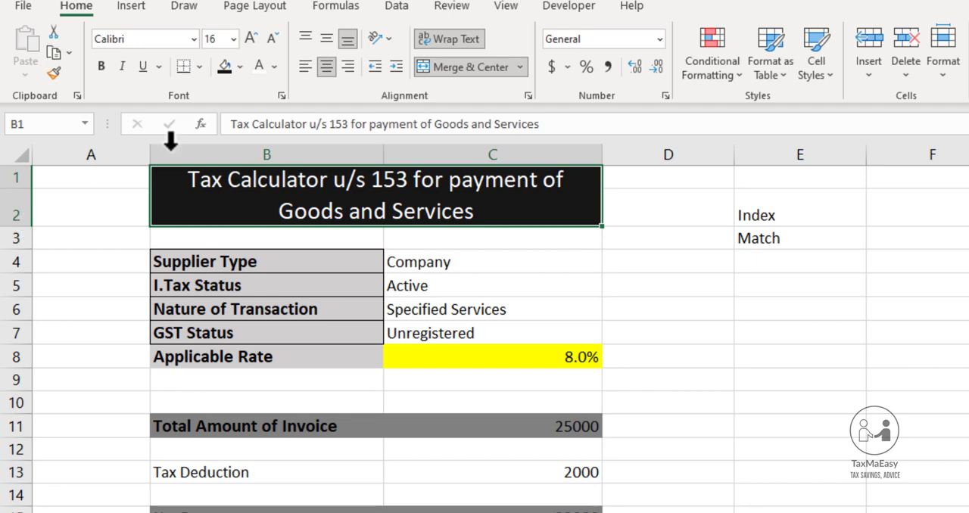
click(101, 70)
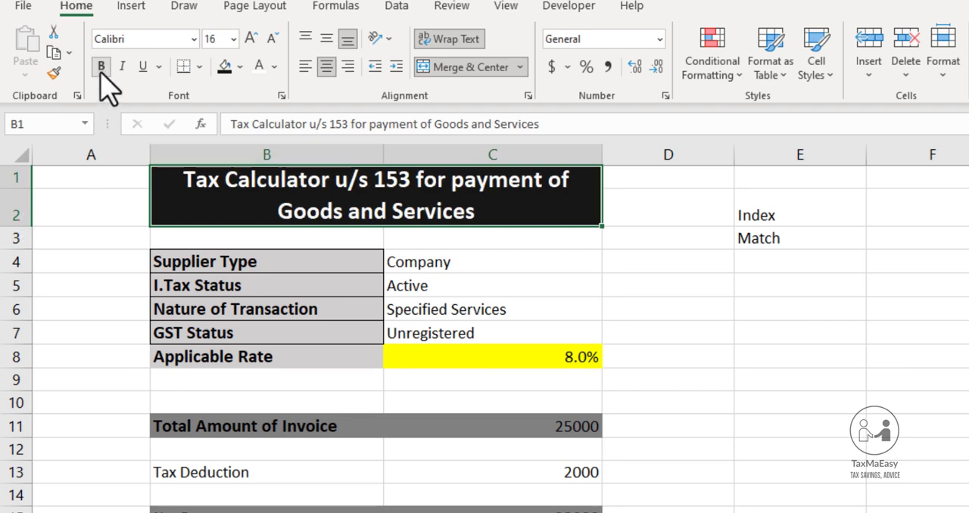
Fill the Supplier Type input C4 with dark green and the I.Tax Status input C5 with dark orange, both second-darkest theme shades
click(421, 263)
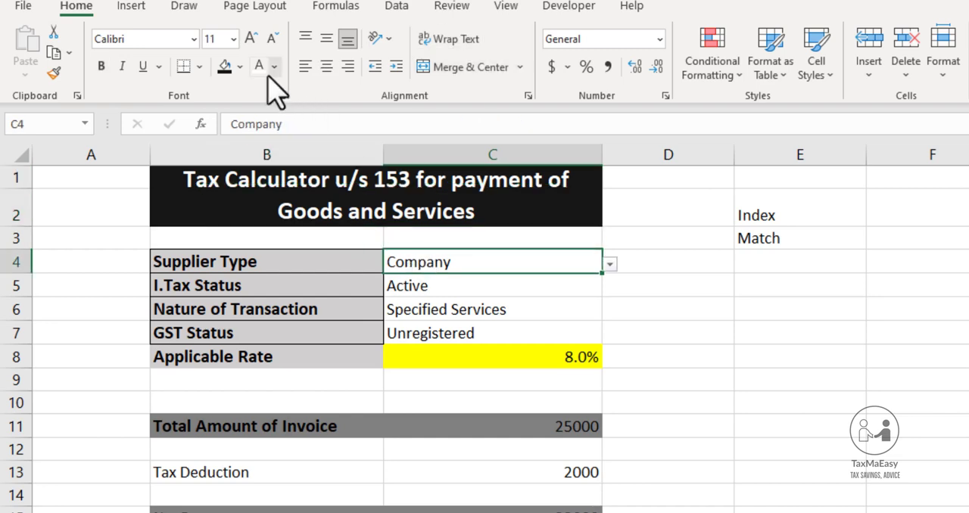
click(242, 65)
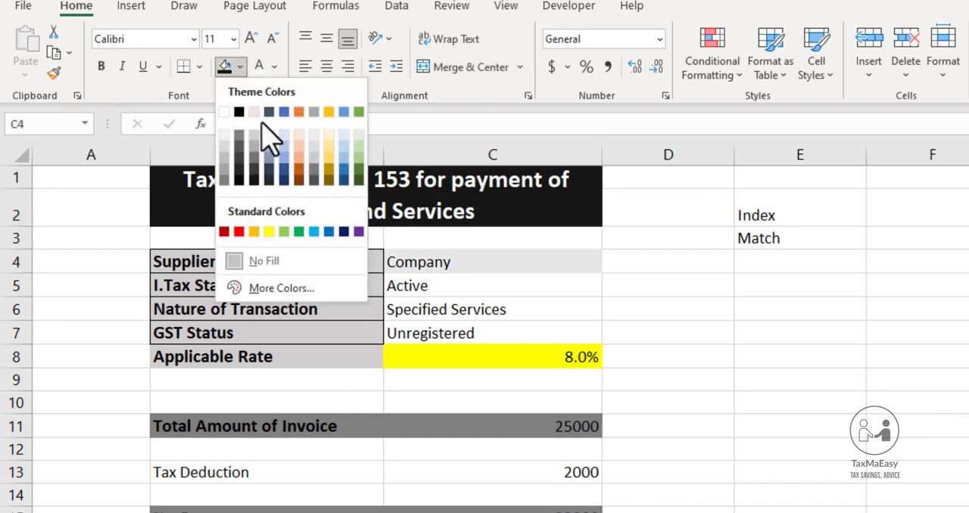
click(359, 170)
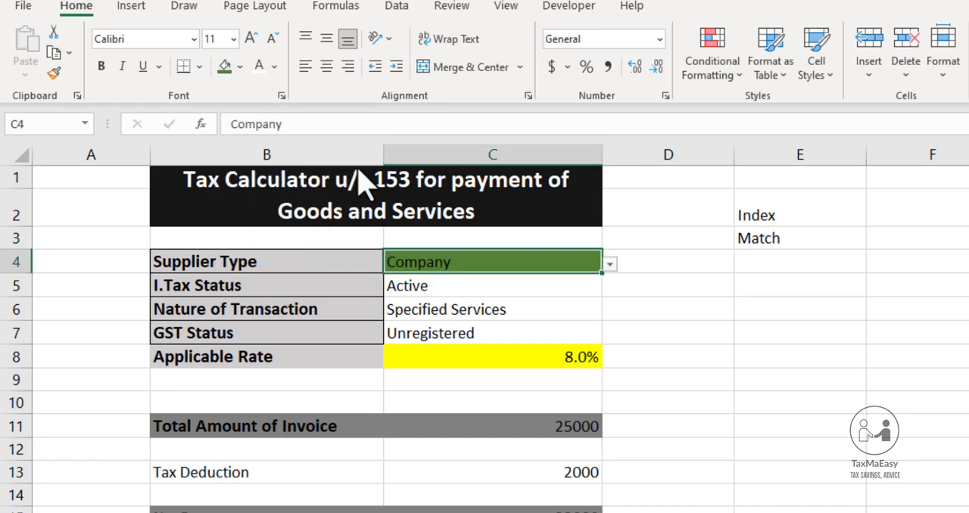
click(428, 288)
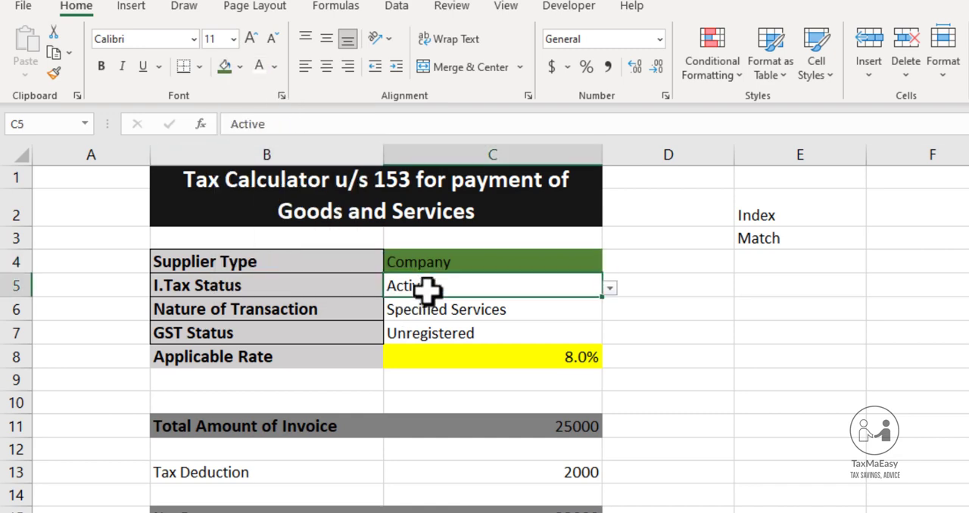
click(241, 66)
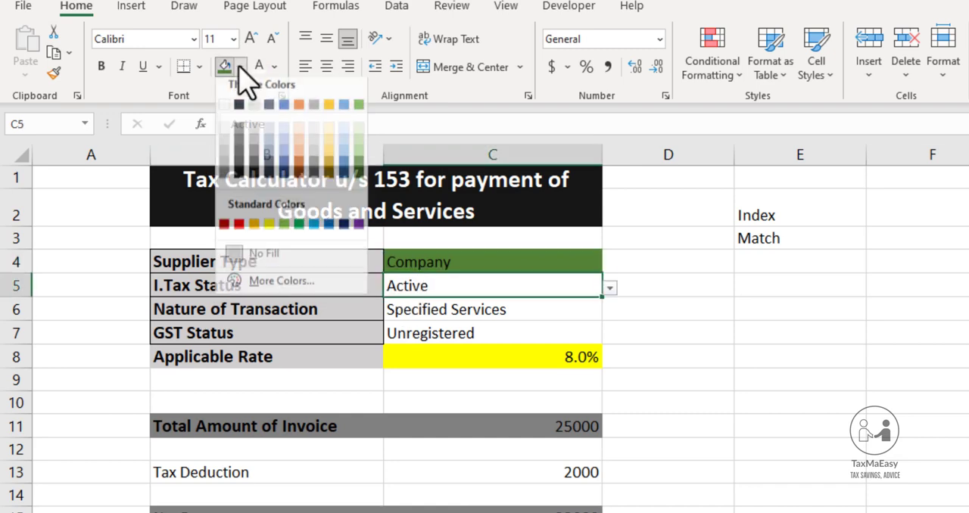
click(296, 170)
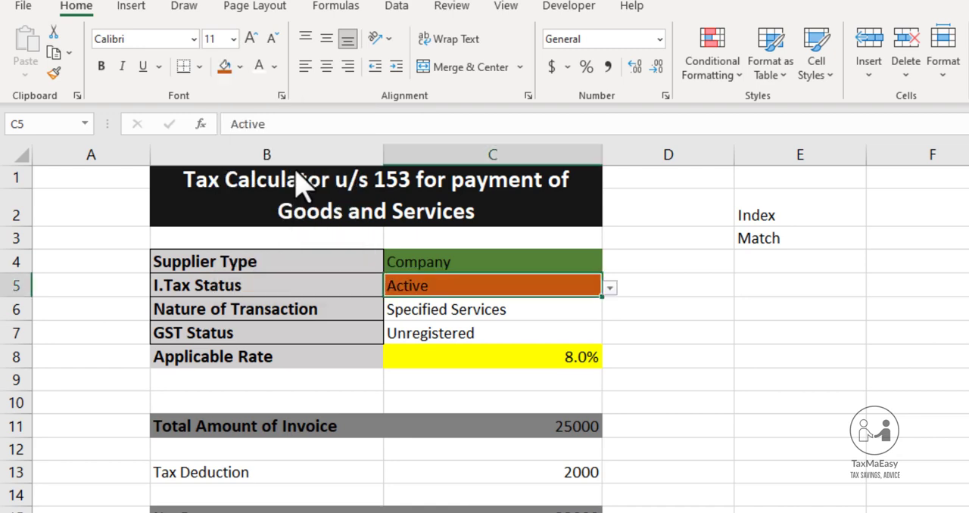
Fill the Nature of Transaction input C6 with the darkest blue theme shade and the GST Status input C7 with the darkest grey accent shade
click(432, 307)
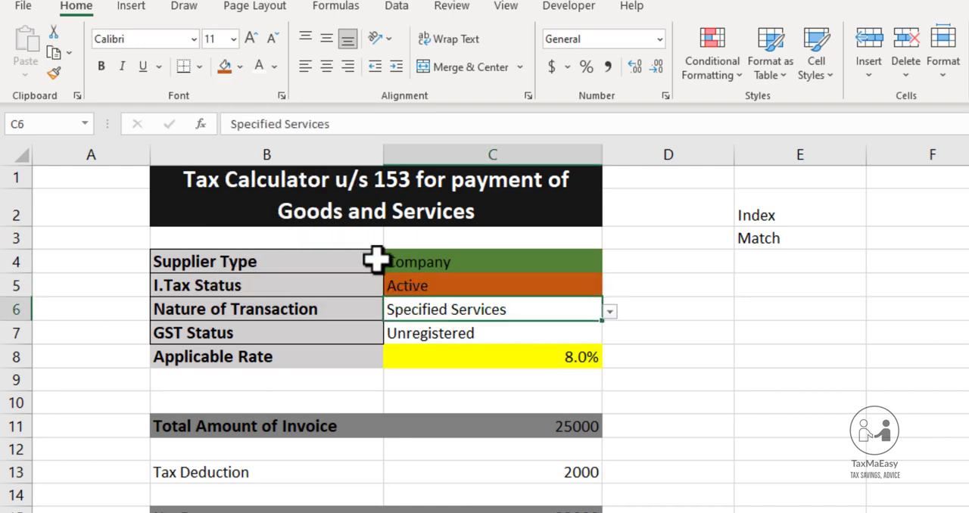
click(240, 67)
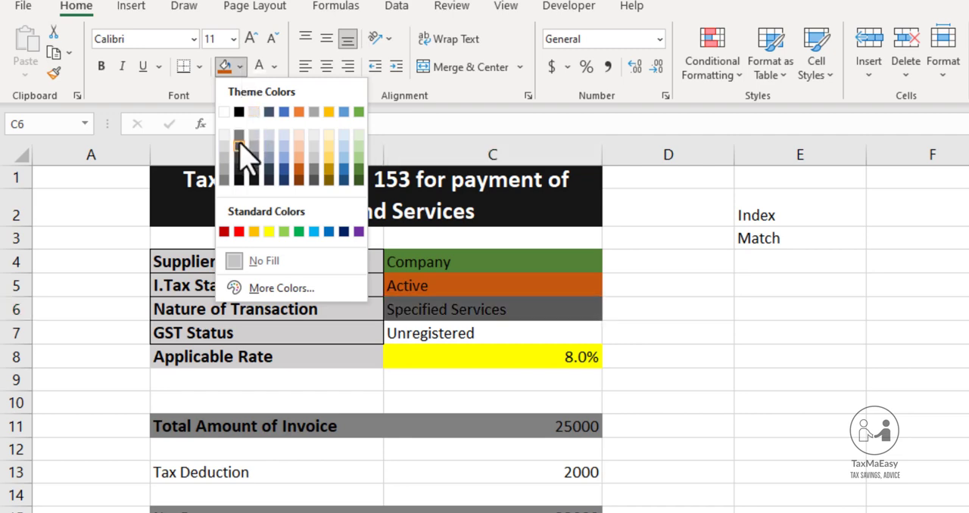
click(345, 181)
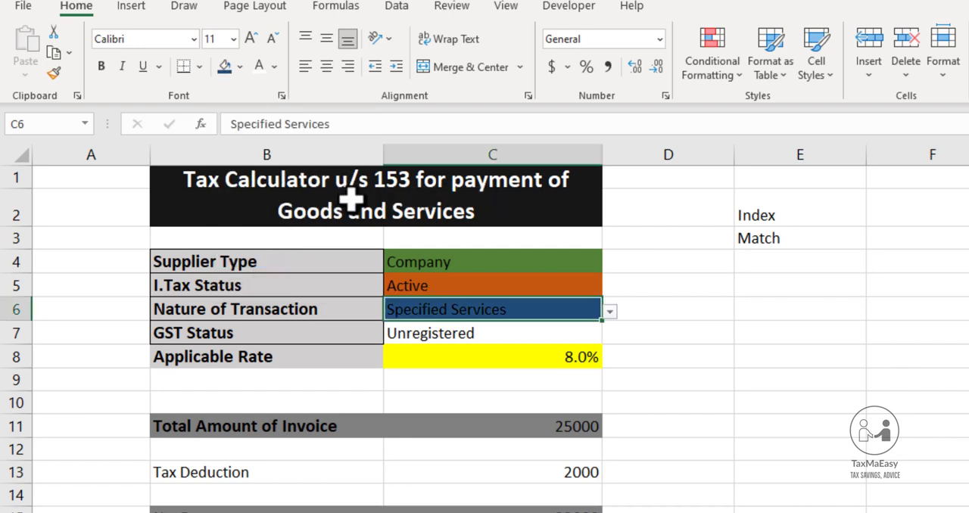
click(434, 340)
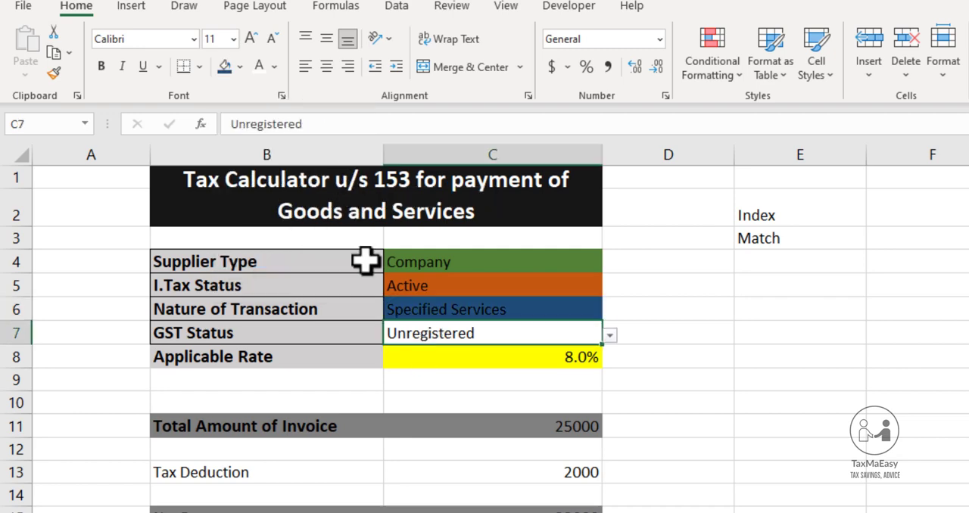
click(241, 66)
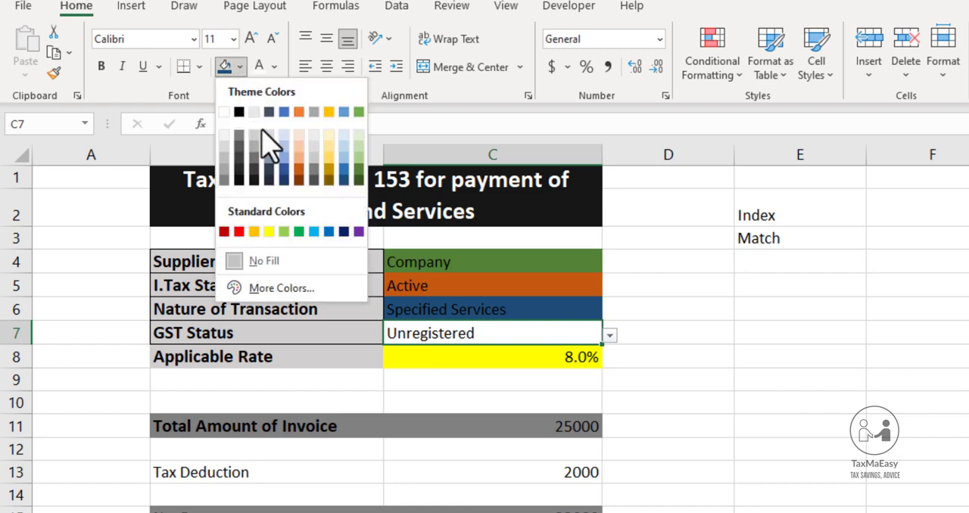
click(314, 180)
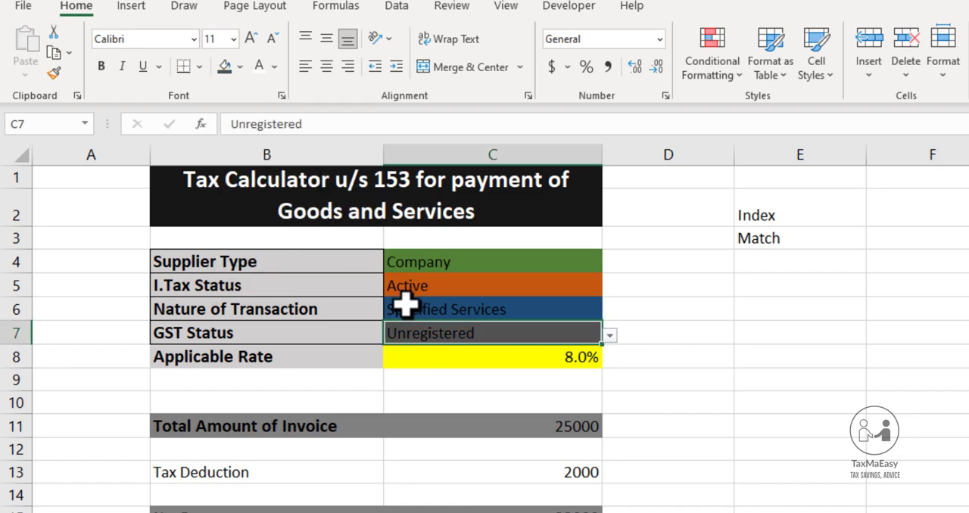
Make the text of the four input cells C4:C7 white and bold
click(445, 256)
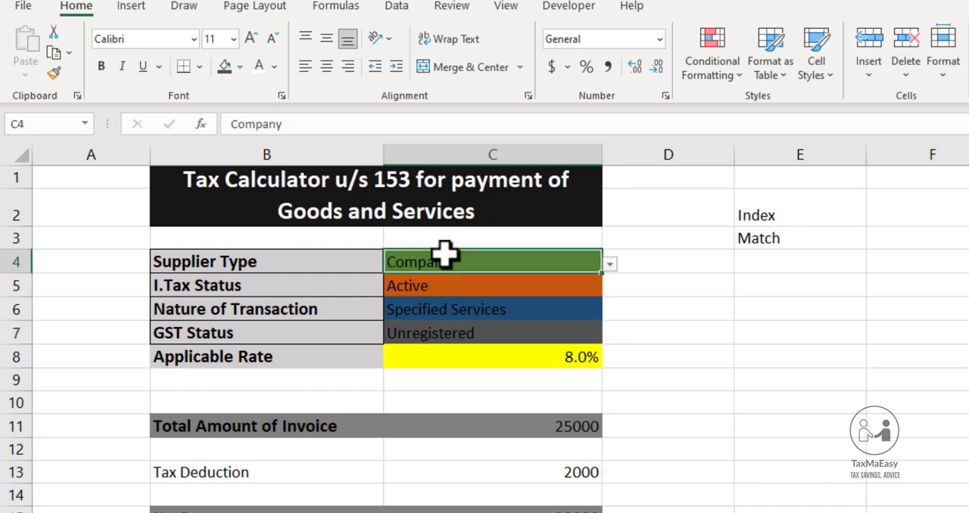
key(shift+Down)
key(shift+Down)
key(shift+Down)
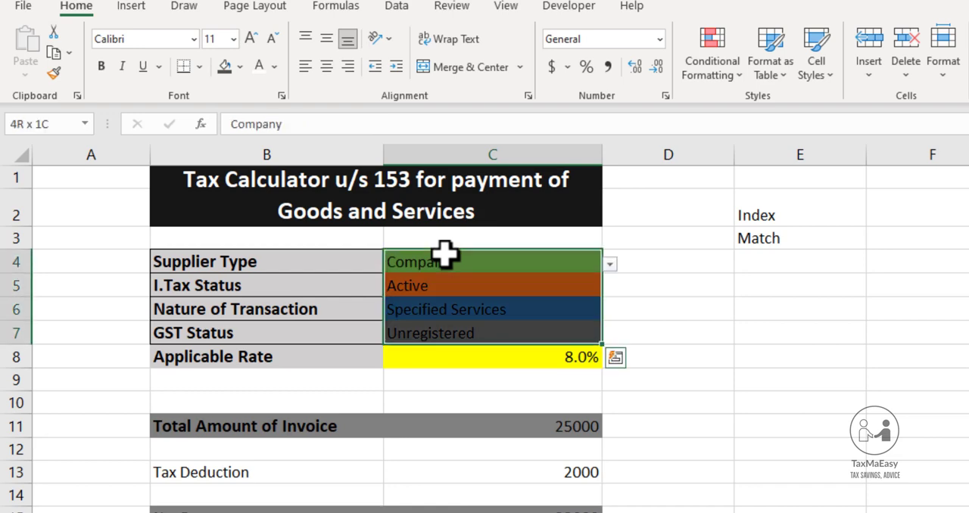
click(258, 67)
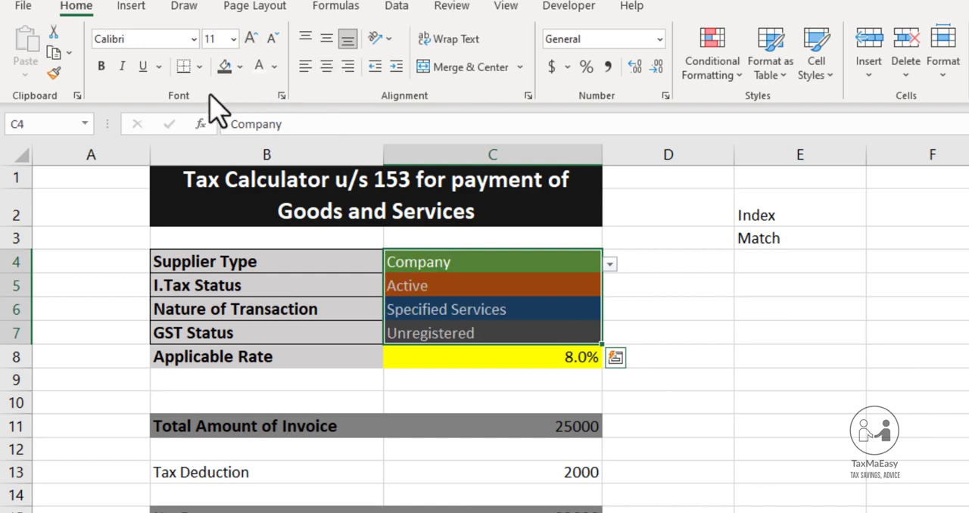
click(101, 66)
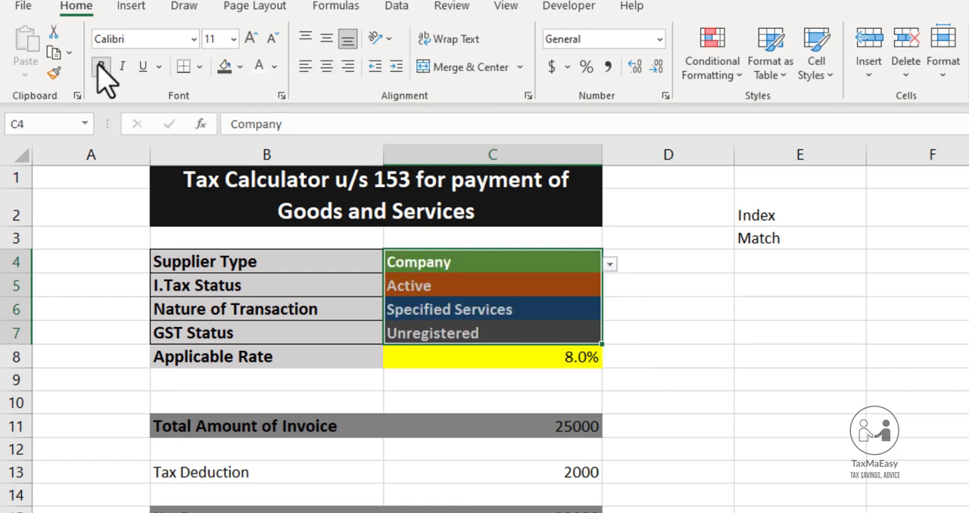
click(649, 417)
Apply the comma number style to the payment amounts in C11:C15
click(556, 421)
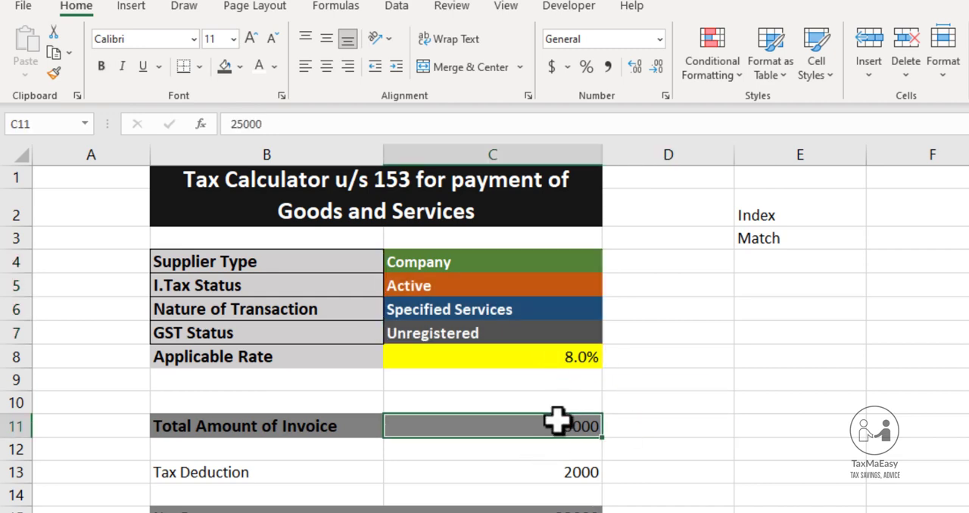
key(shift+Down)
key(shift+Down)
key(shift+Down)
key(shift+Down)
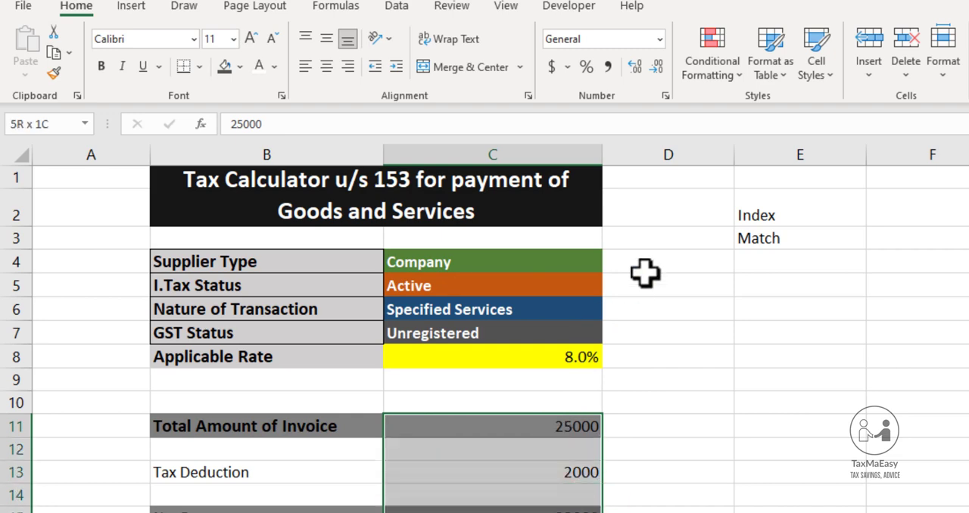
key(alt+Tab)
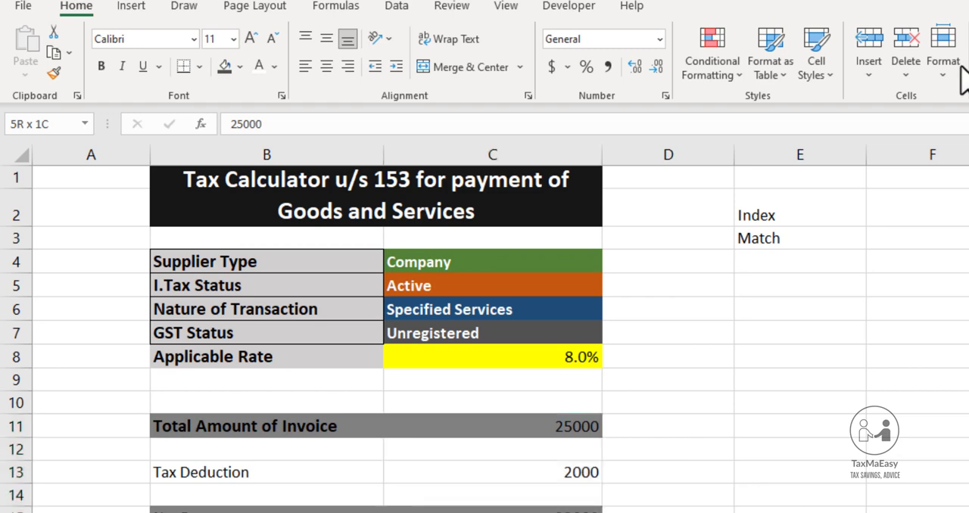
click(608, 69)
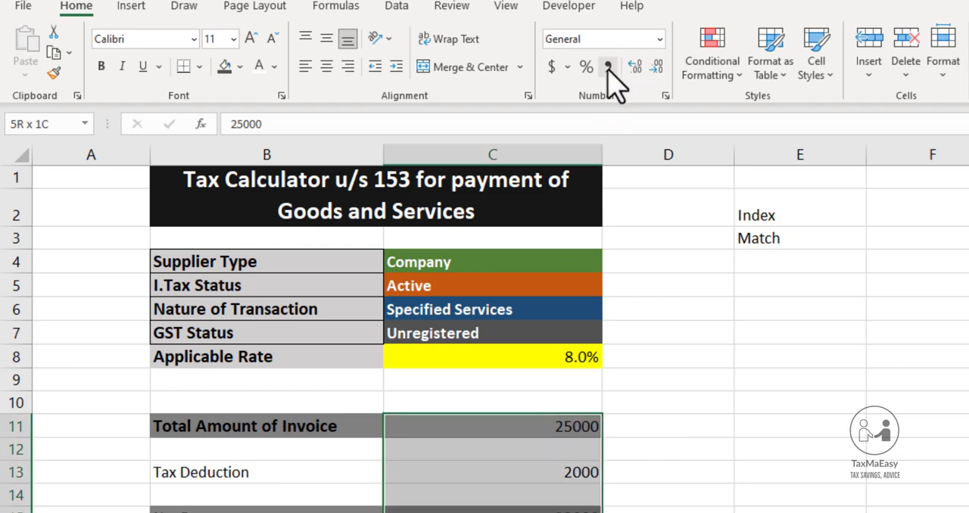
click(608, 69)
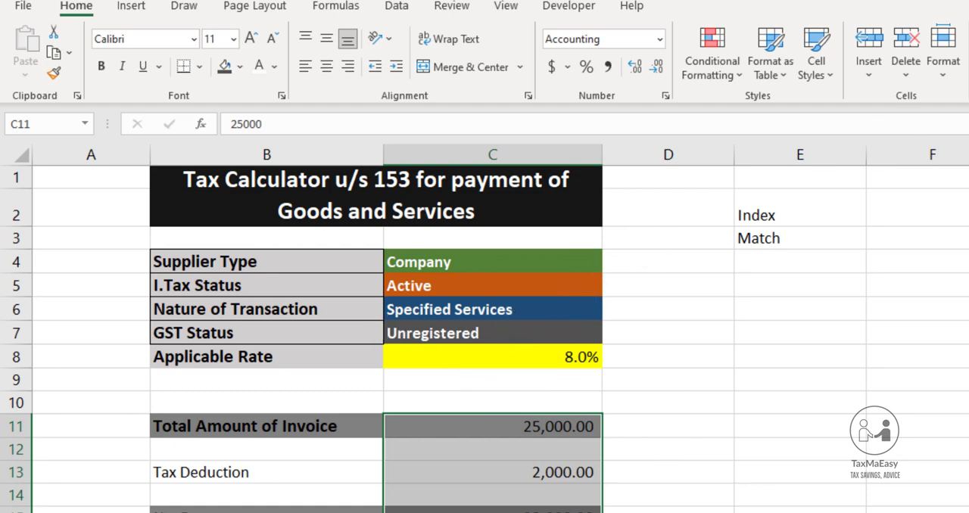
key(alt+Tab)
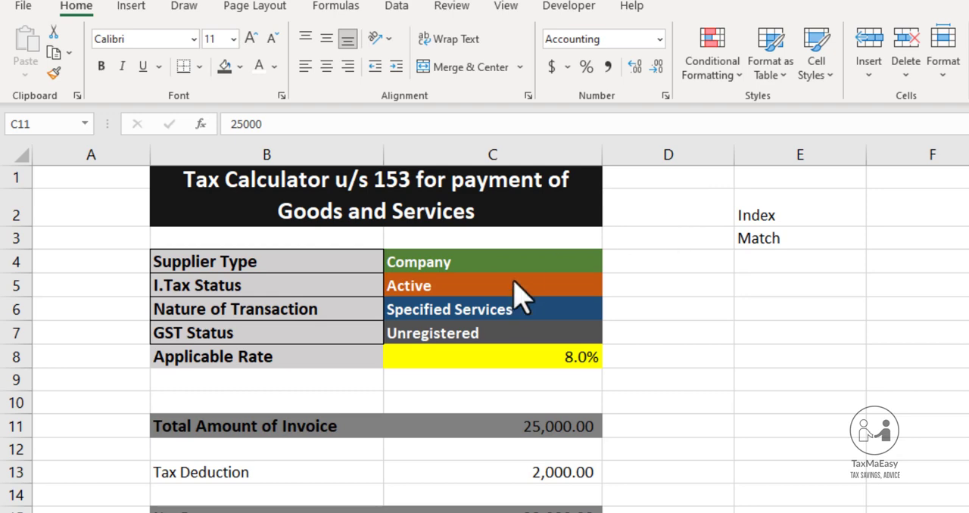
key(alt+Tab)
Set the Supplier Type input C4 to Individual
click(525, 259)
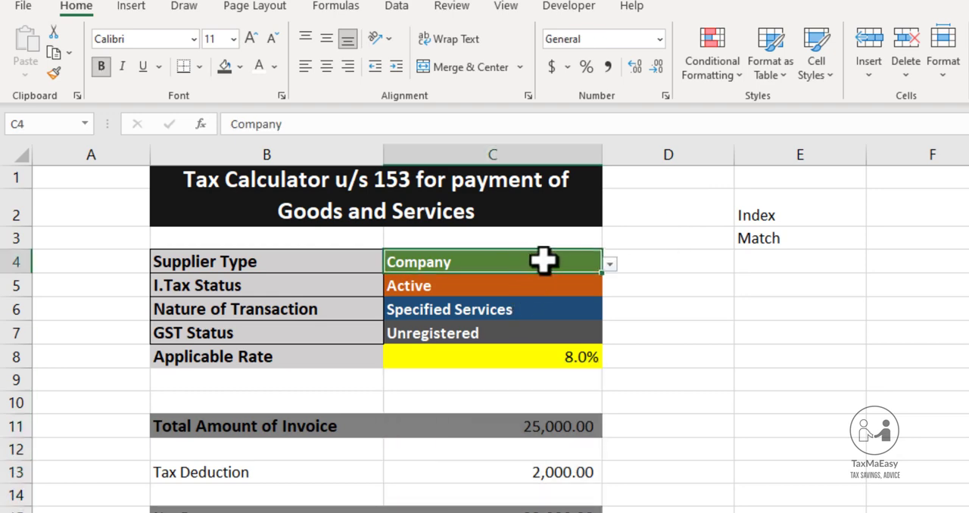
click(609, 264)
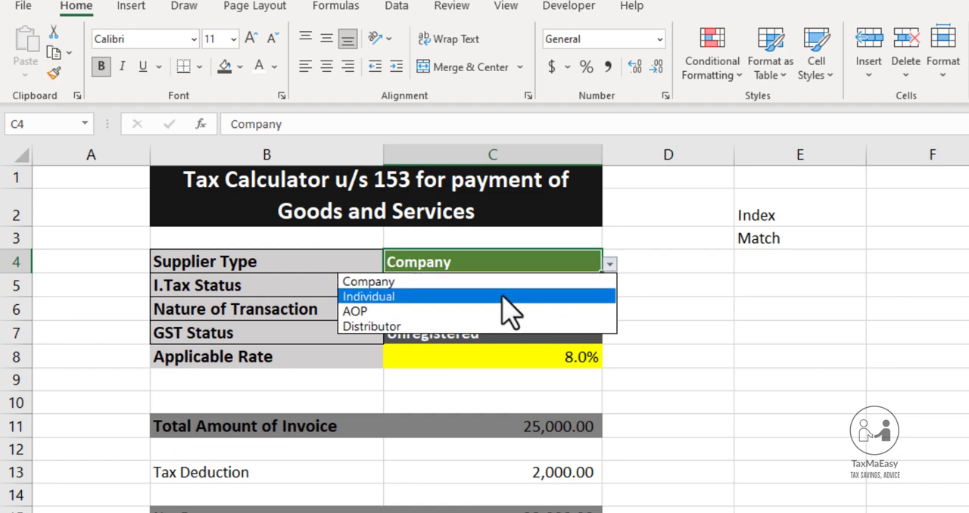
click(508, 296)
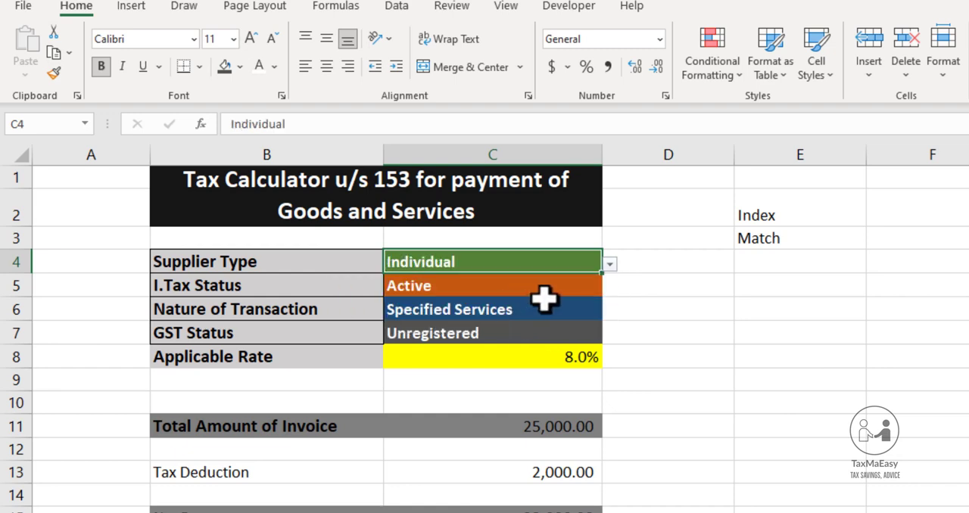
Set the Nature of Transaction input C6 to Goods
click(544, 301)
click(556, 285)
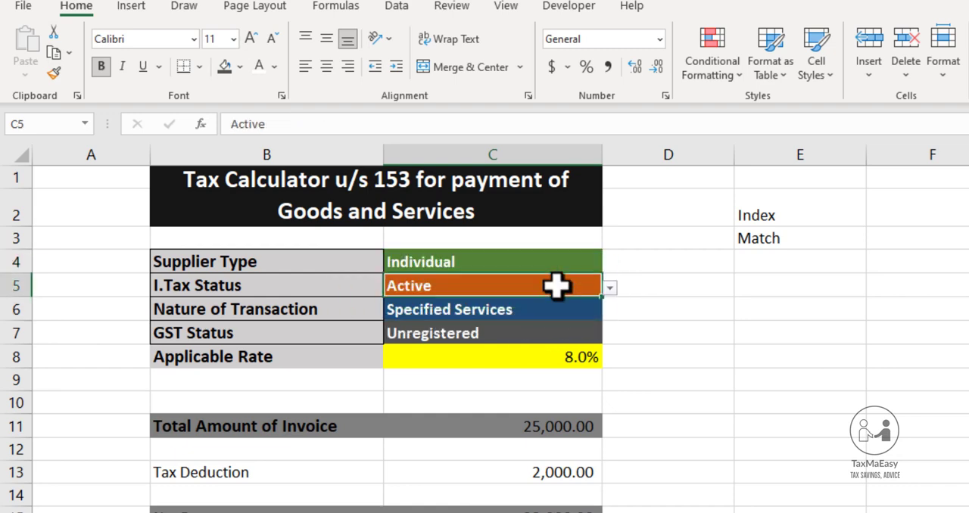
click(563, 312)
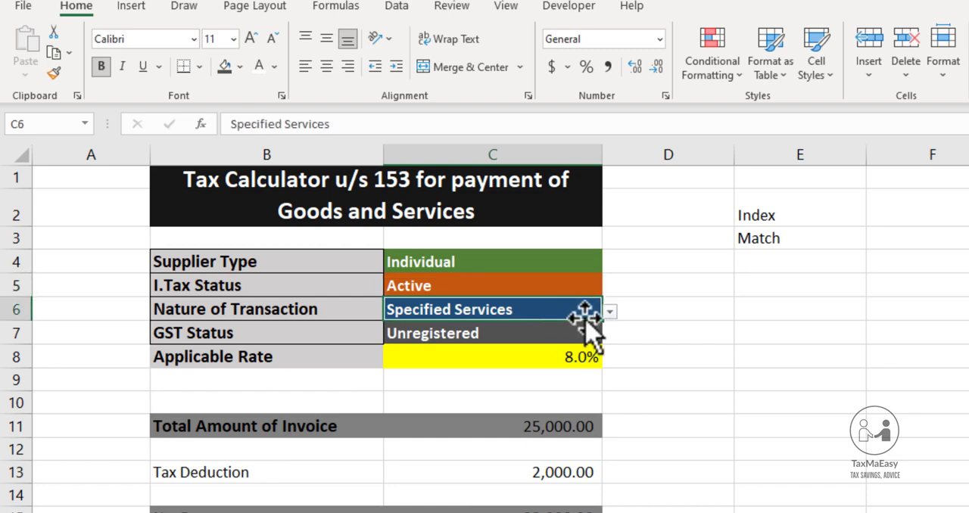
click(609, 312)
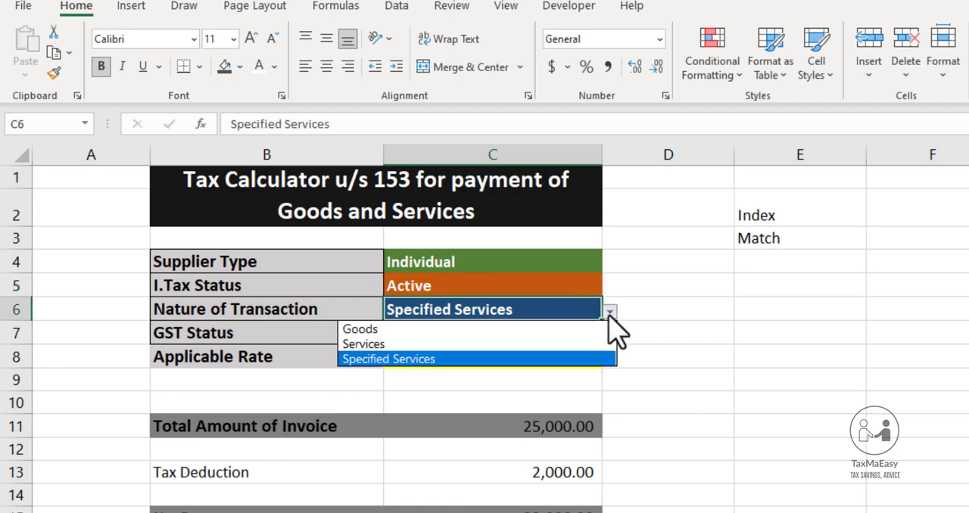
click(496, 330)
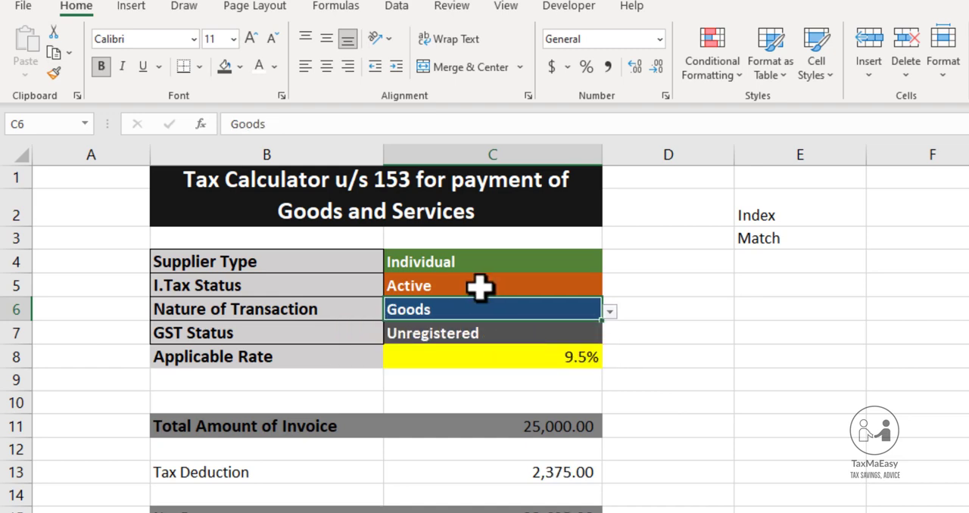
click(479, 335)
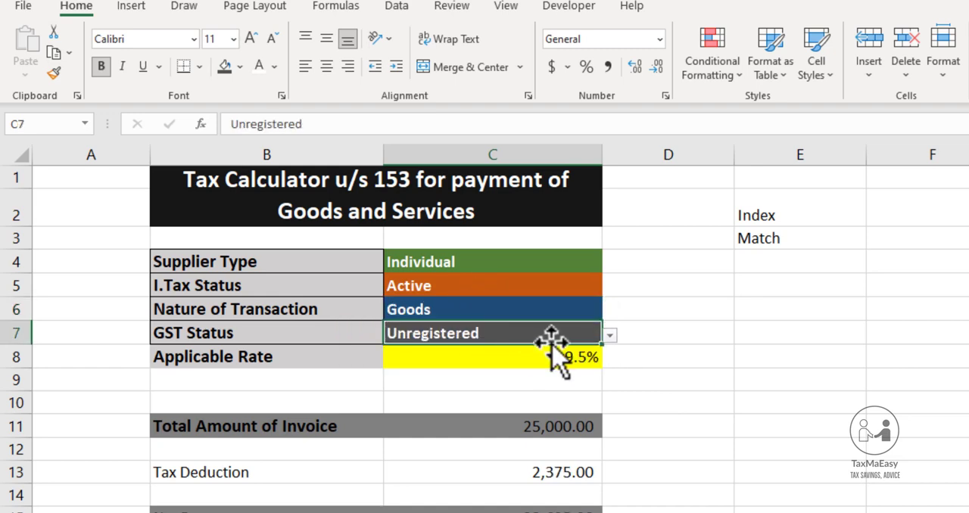
Set the Supplier Type input C4 to Distributor
click(551, 266)
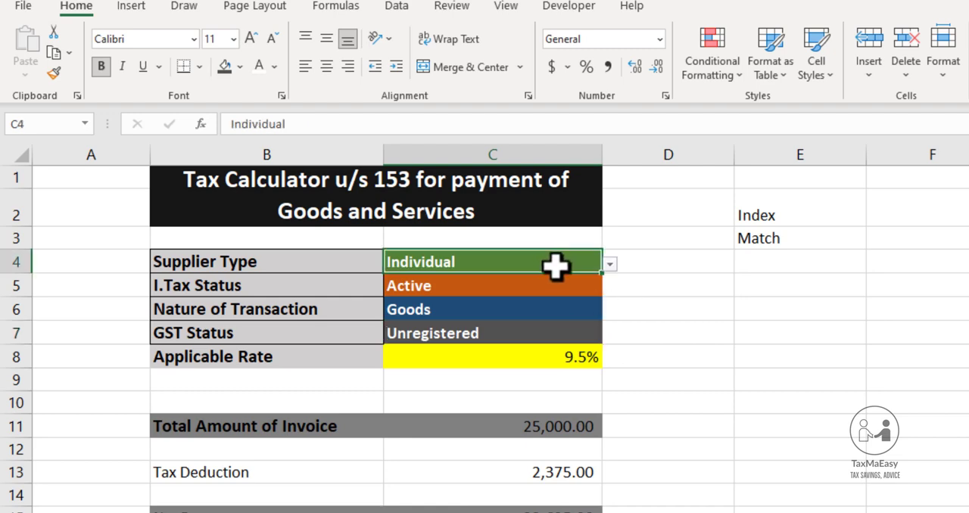
click(610, 265)
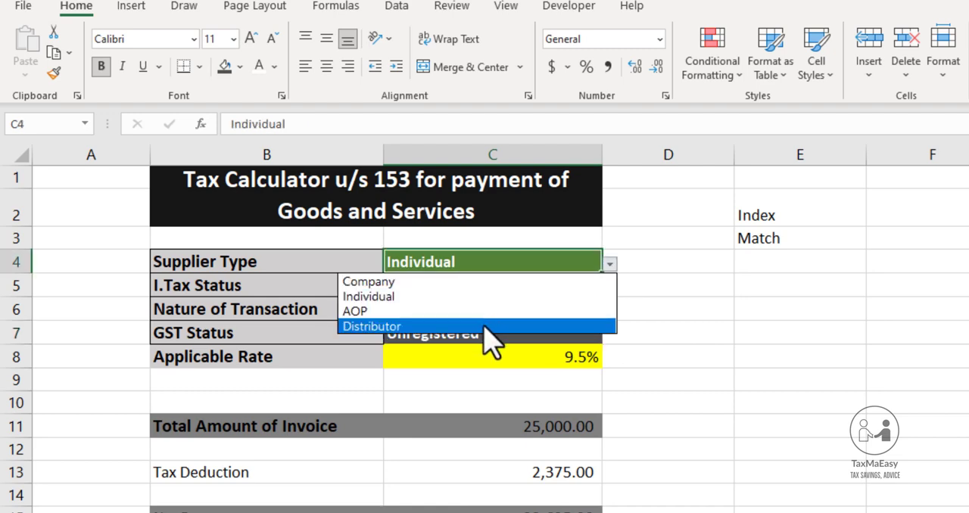
key(Escape)
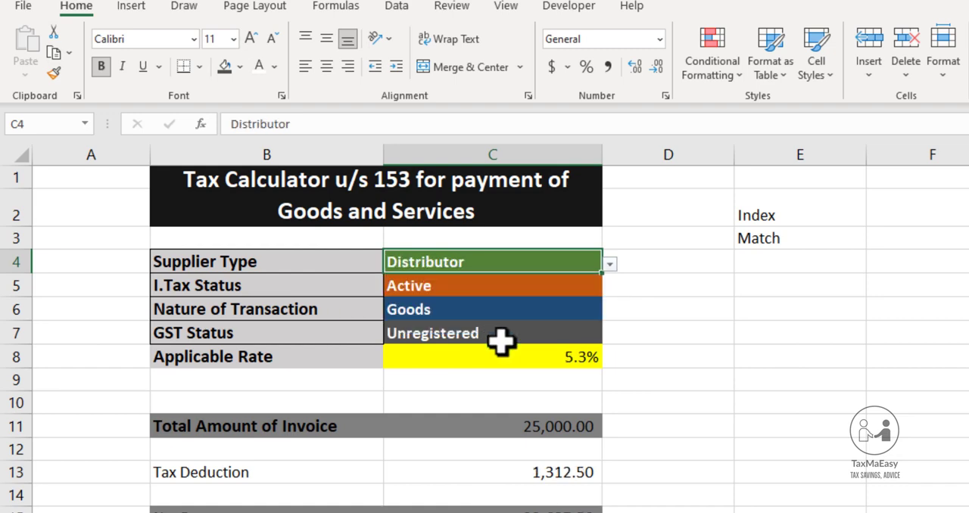
Set the GST Status input C7 to Registered and show the Applicable Rate in C8 with two decimal places
click(504, 331)
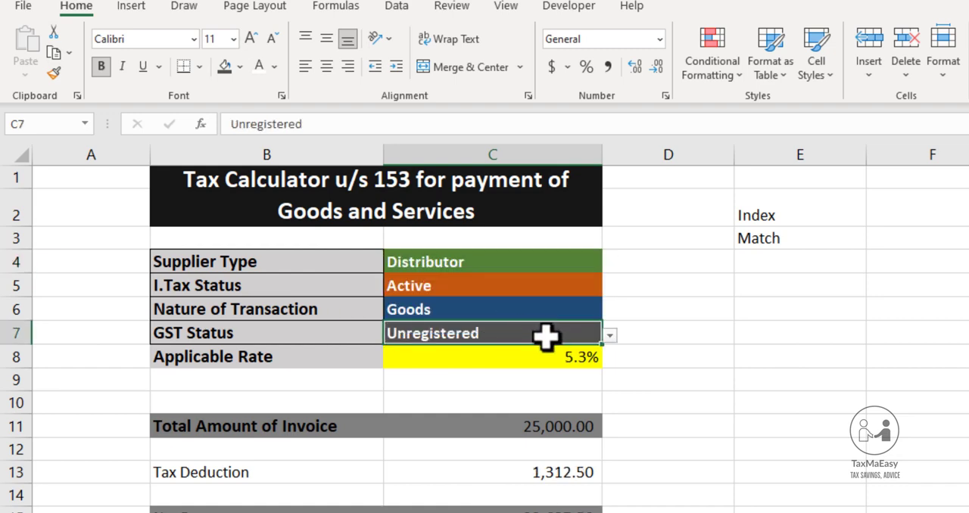
click(610, 335)
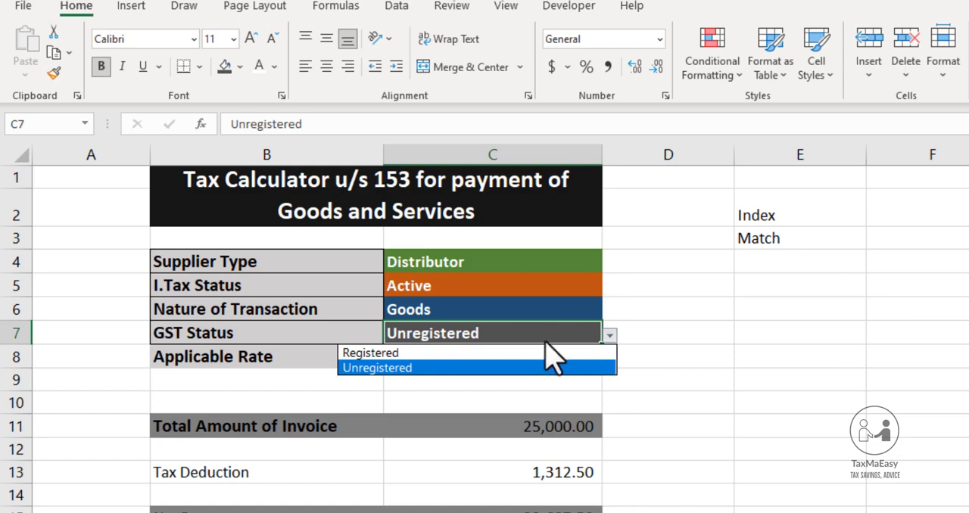
click(515, 354)
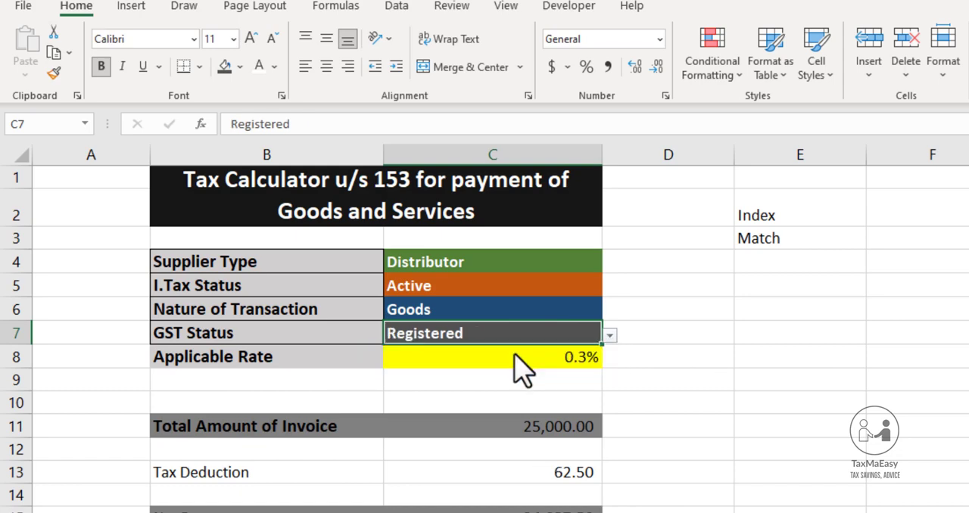
click(550, 358)
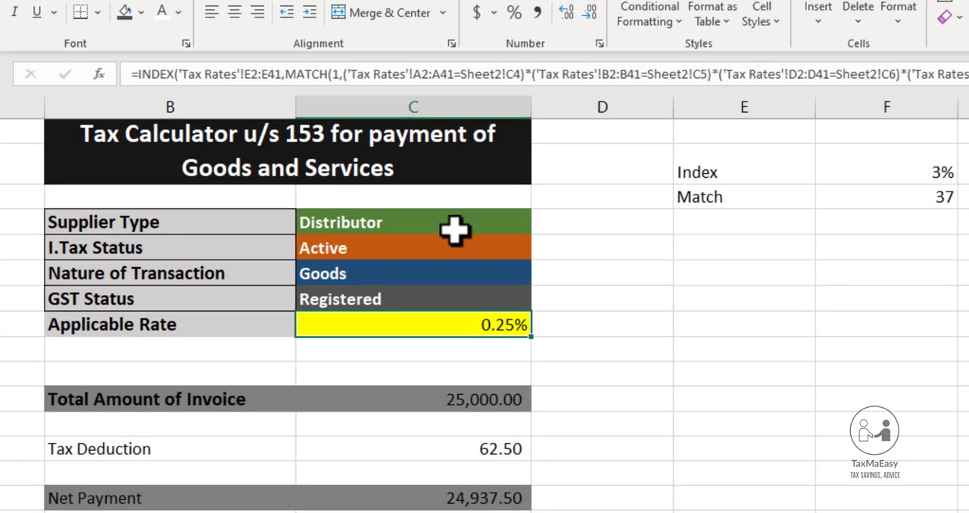
Set the I.Tax Status input C5 to Inactive
click(454, 231)
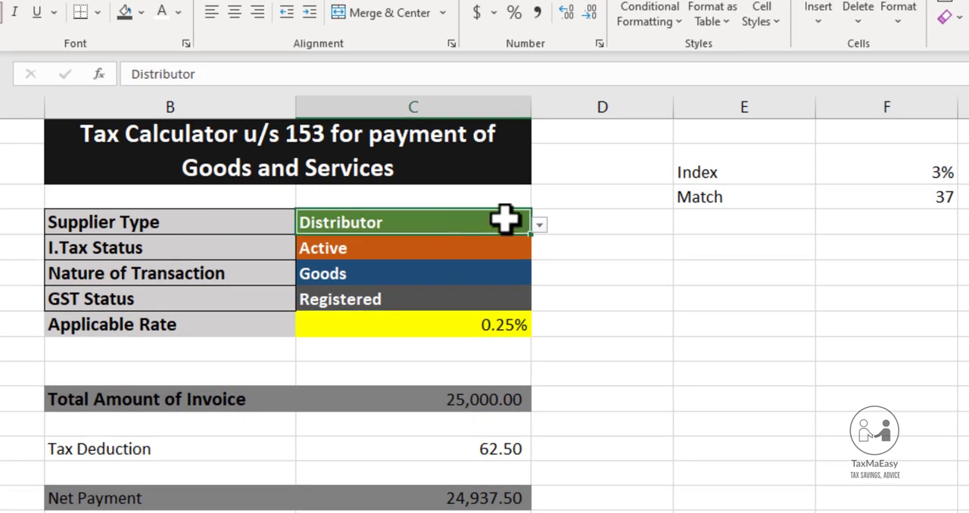
click(539, 227)
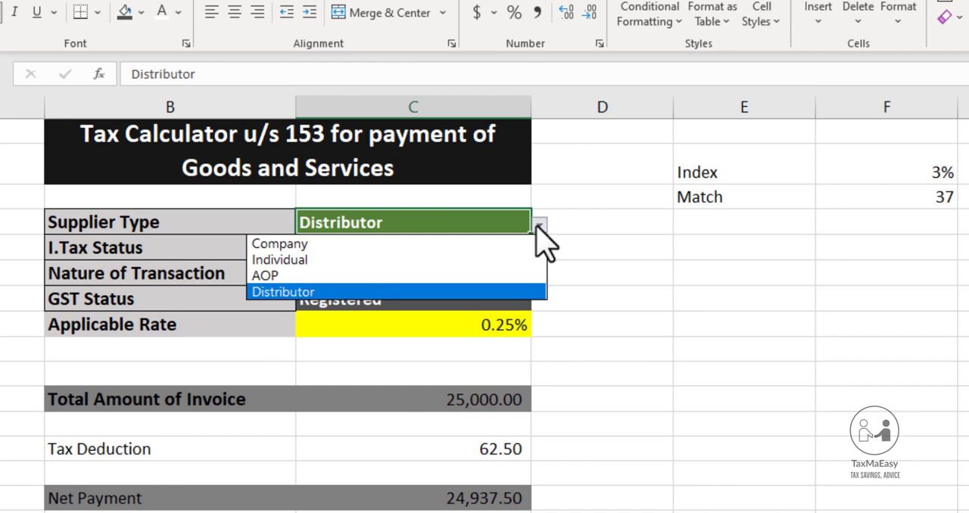
click(539, 227)
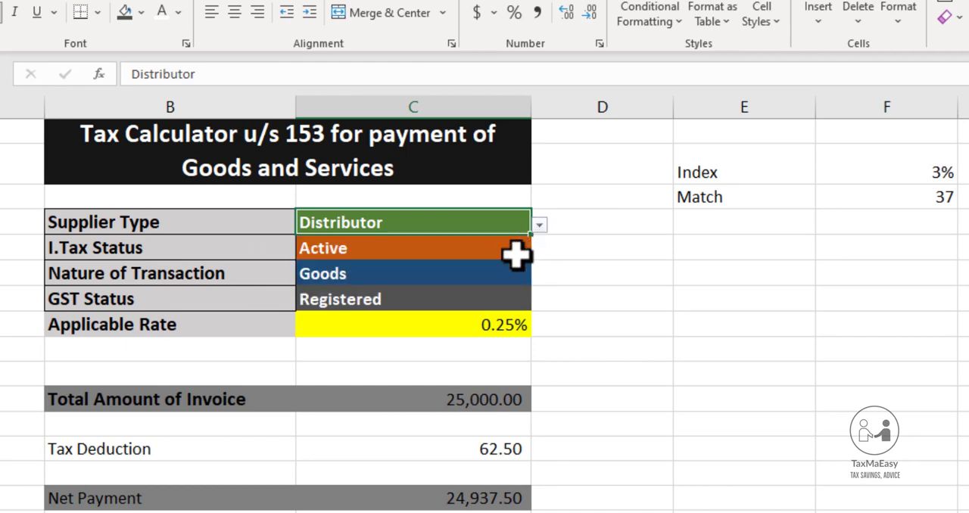
click(519, 251)
click(541, 251)
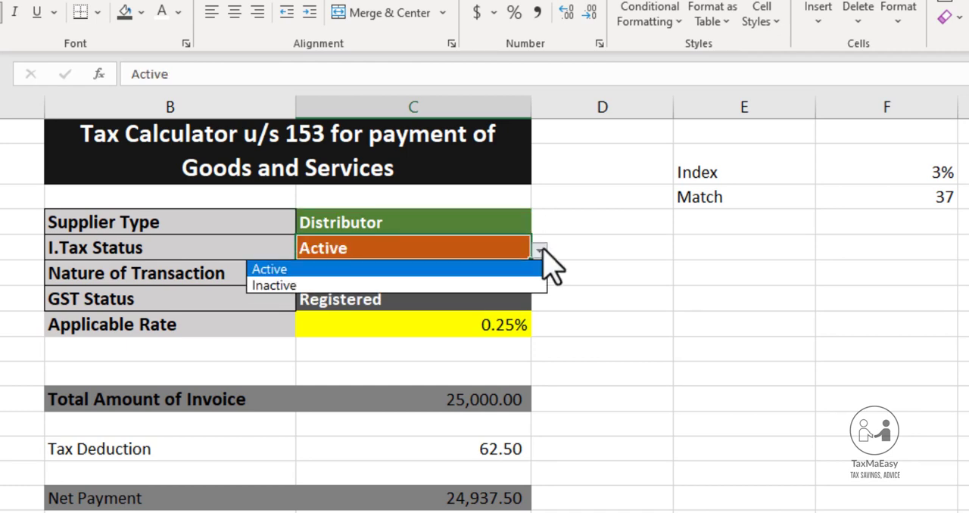
click(464, 285)
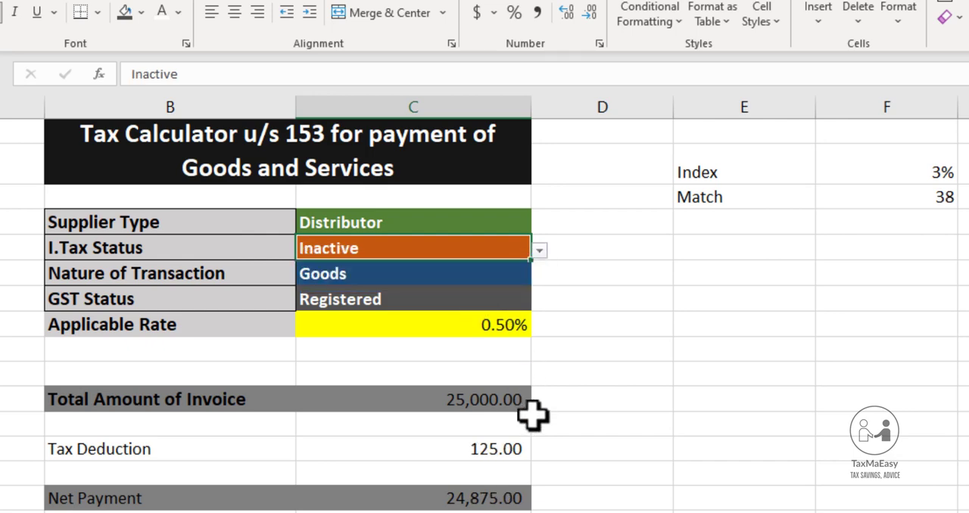
Examine the Tax Deduction formula in C13 together with the Total Amount of Invoice and Applicable Rate cells it depends on
click(494, 448)
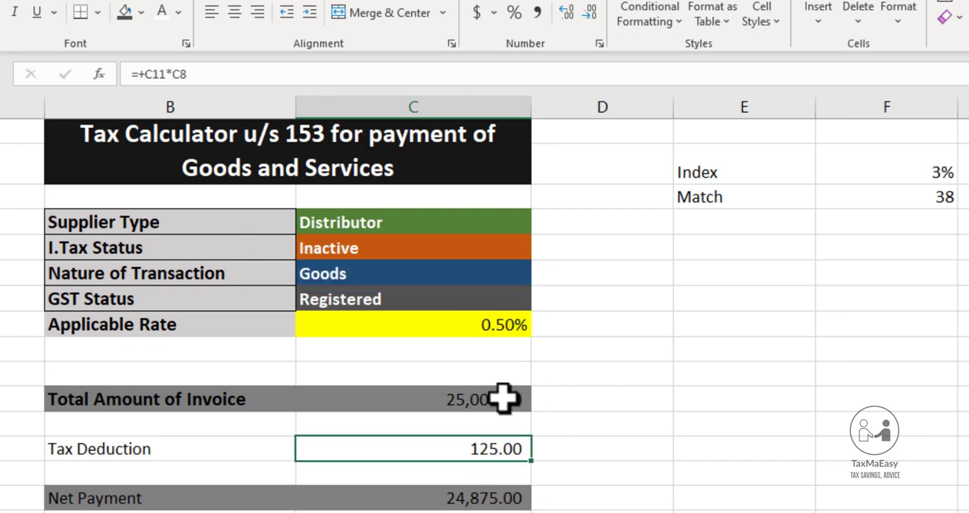
click(503, 398)
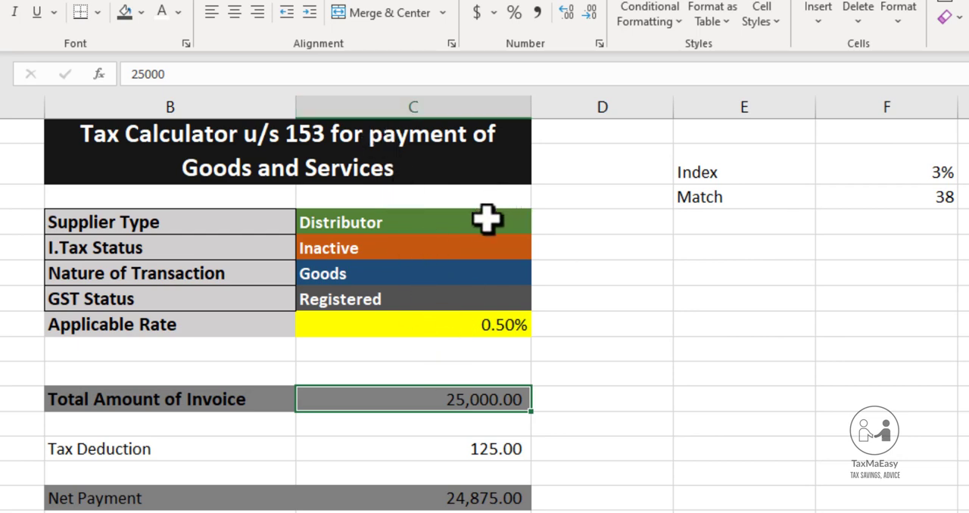
click(481, 321)
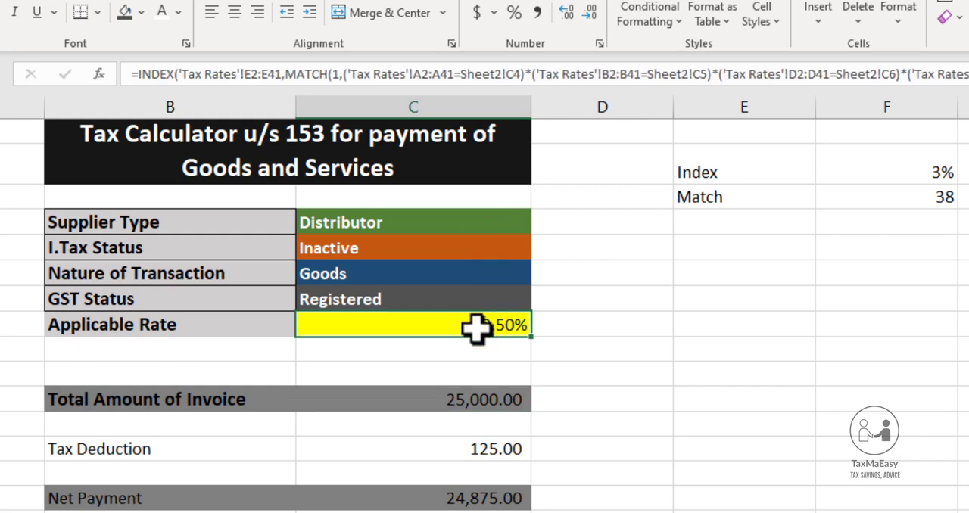
click(486, 450)
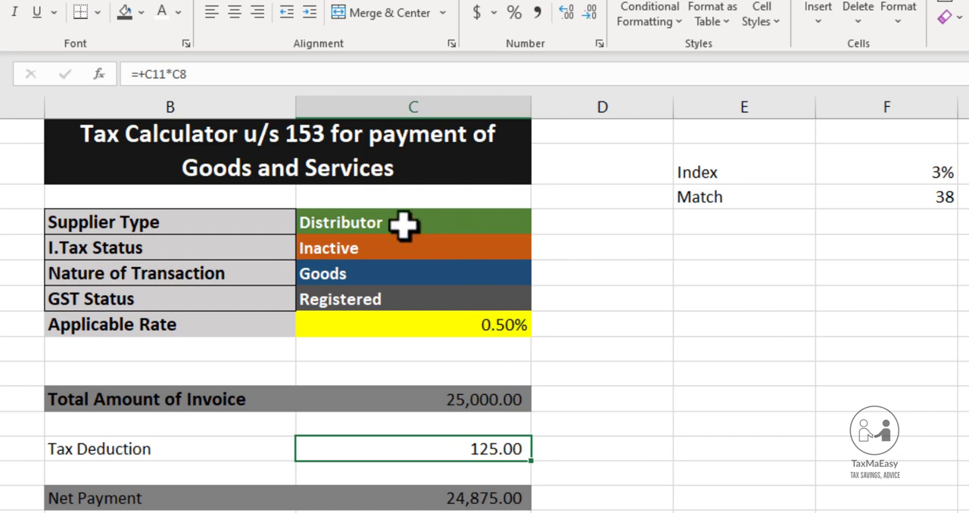
click(361, 219)
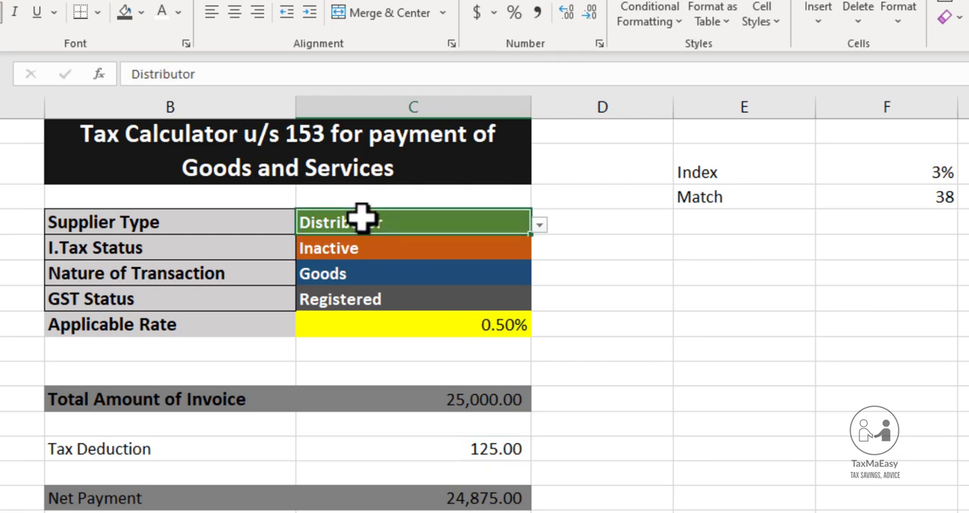
key(shift+Down)
key(shift+Down)
key(shift+Down)
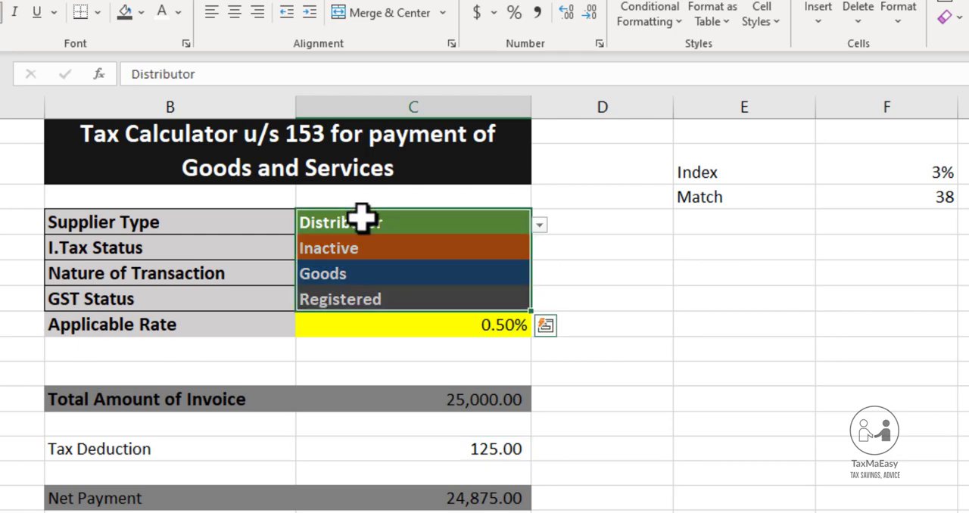
shift+click(394, 399)
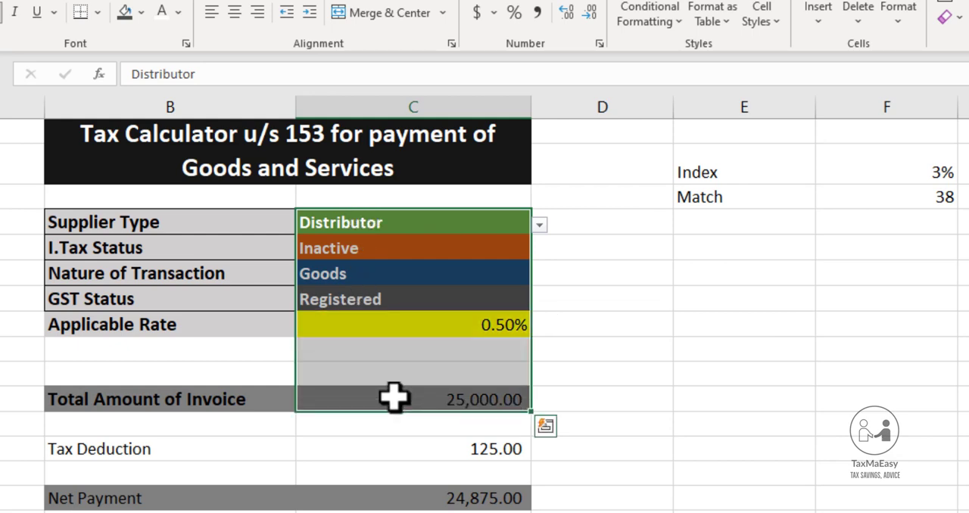
Turn off the Locked protection attribute for the cells C4:C8 and the Total Amount of Invoice cell C11
click(453, 221)
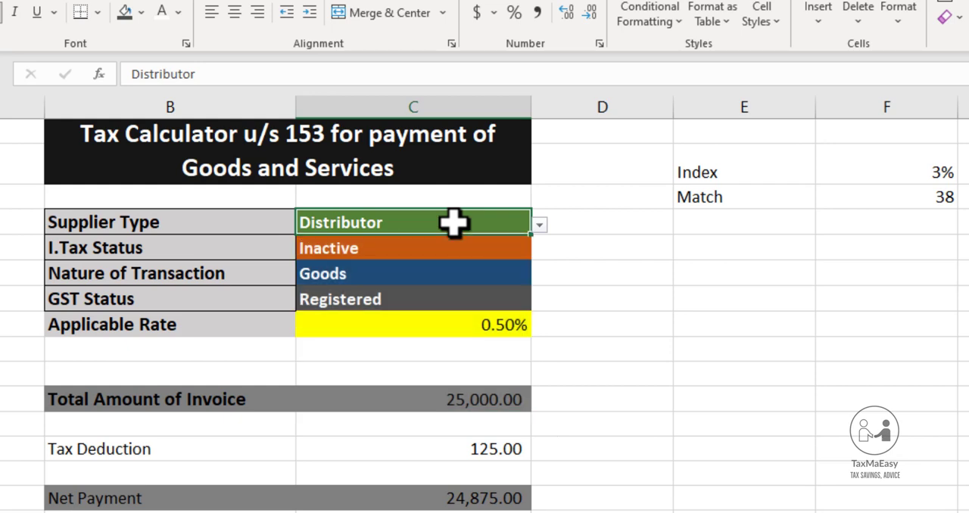
key(shift+Down)
key(shift+Down)
key(shift+Down)
key(shift+Down)
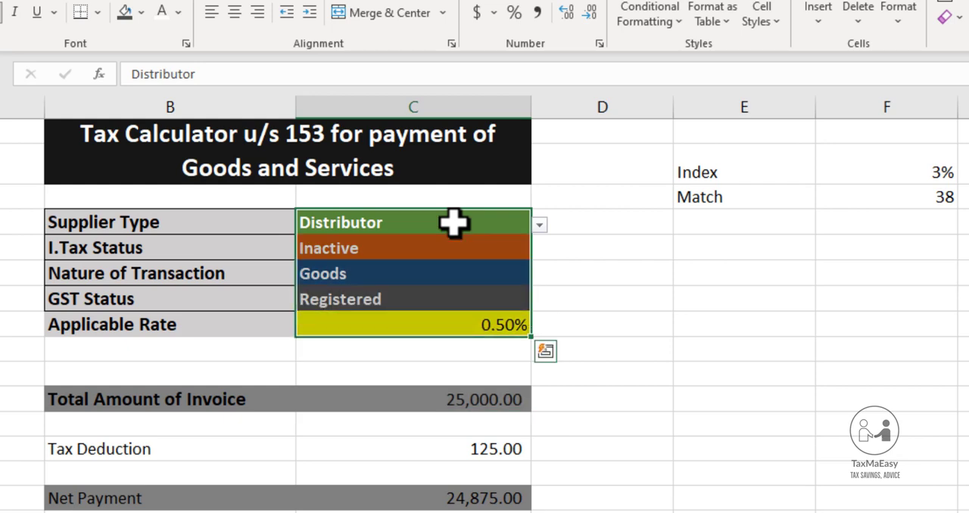
click(439, 404)
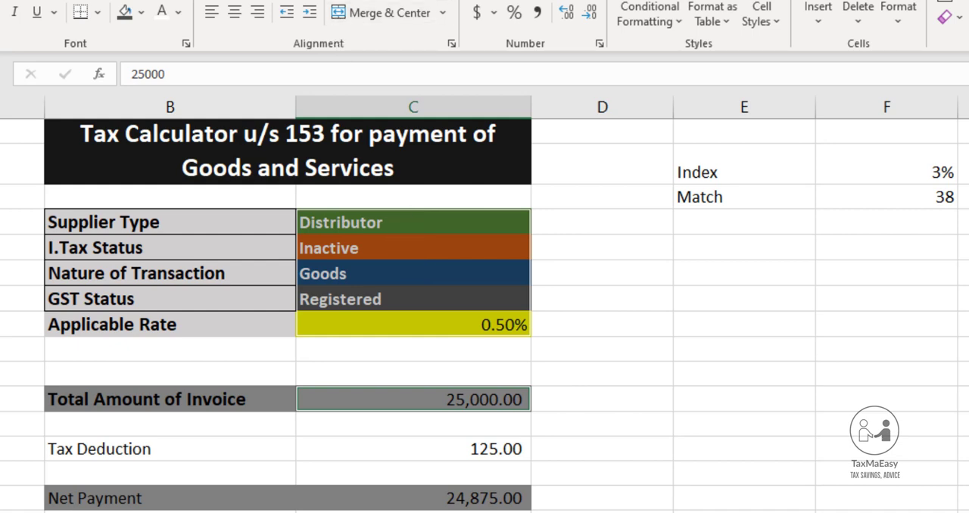
click(291, 0)
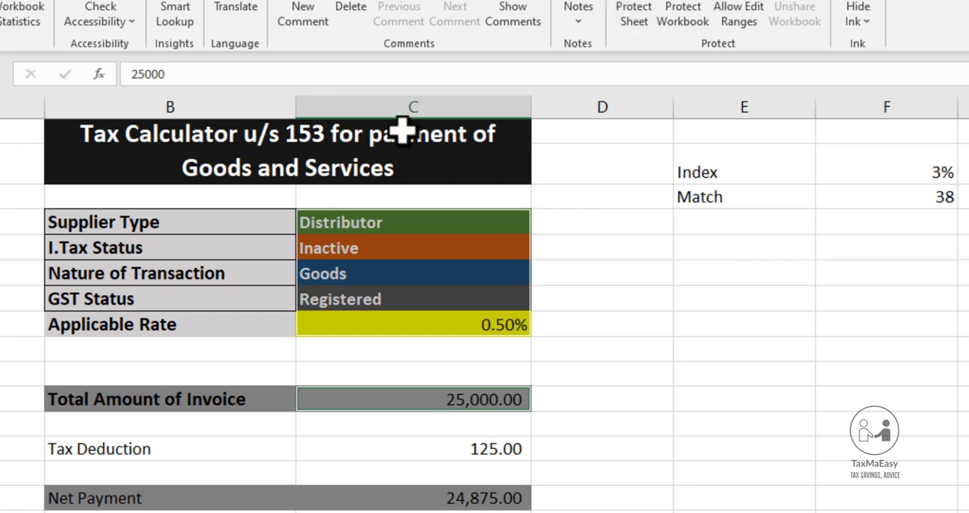
key(ctrl+1)
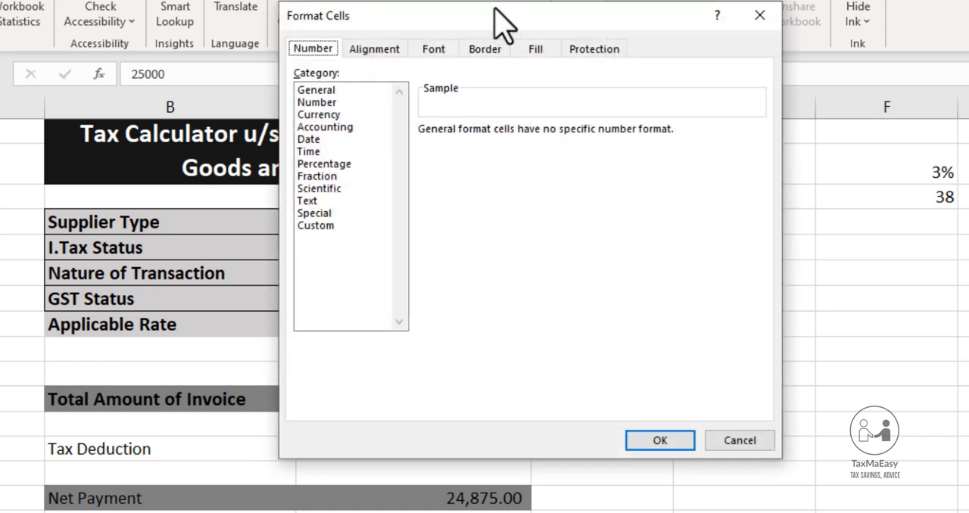
drag(494, 9, 379, 19)
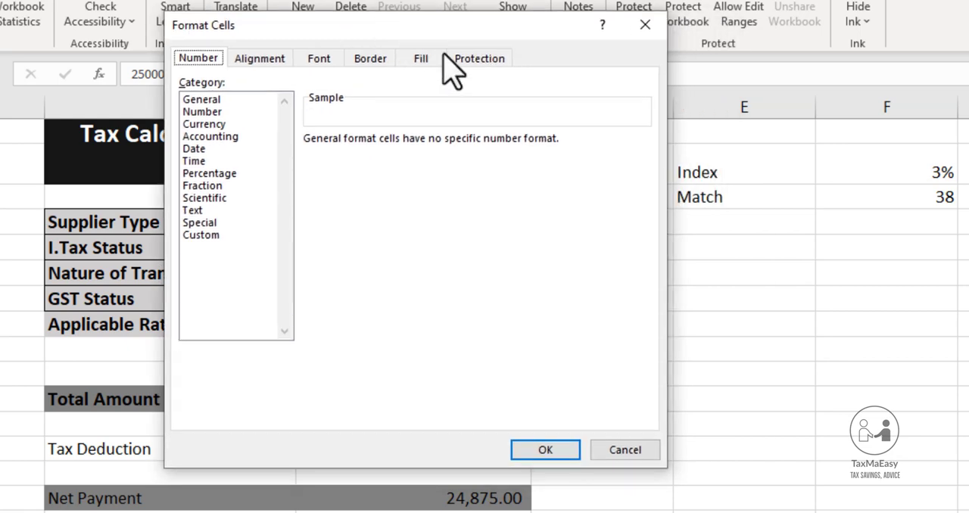
click(463, 59)
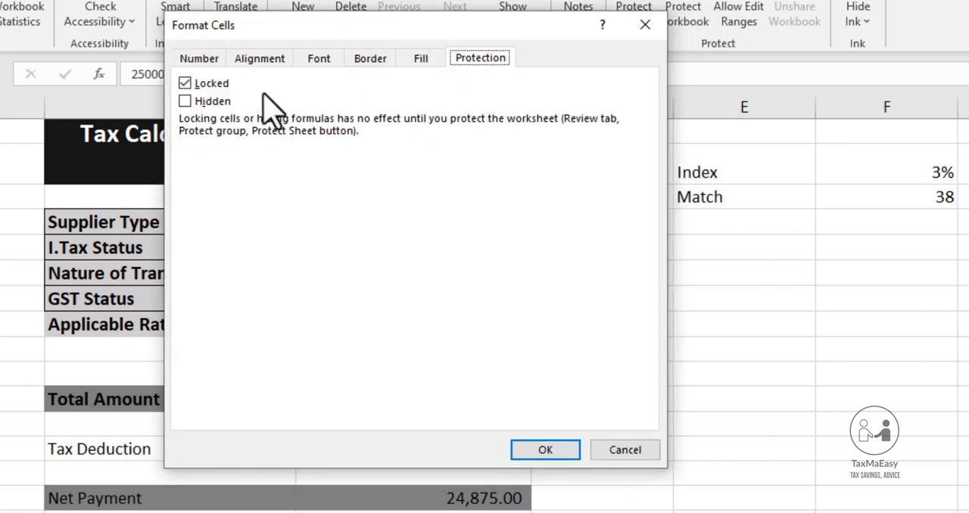
click(186, 85)
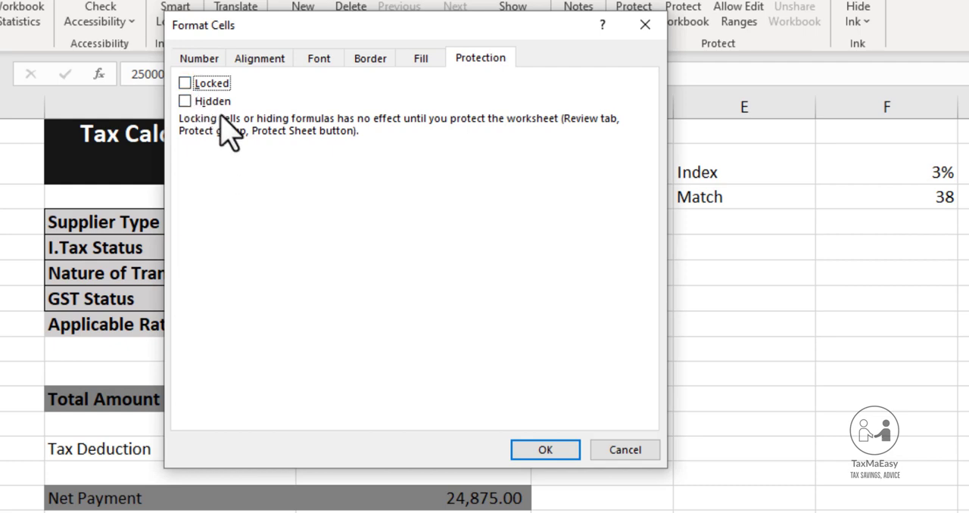
click(539, 451)
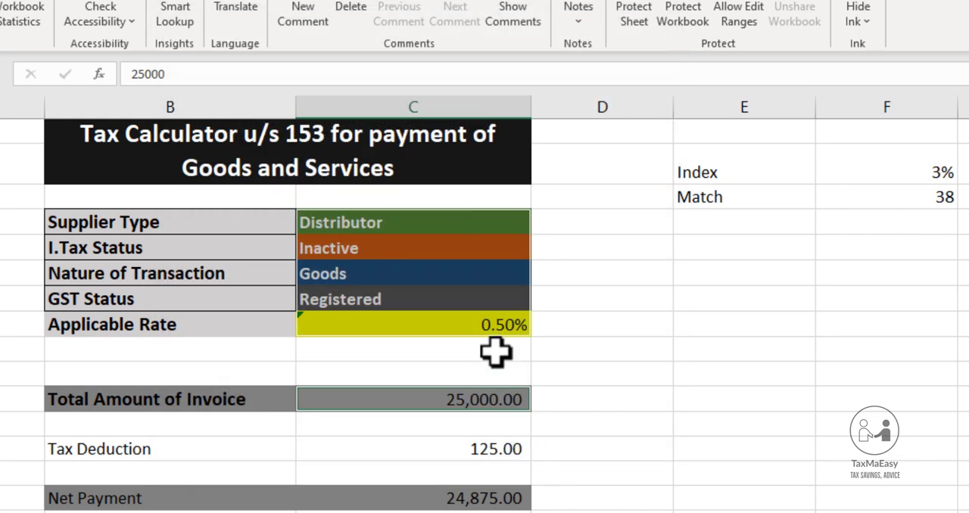
Turn on the Hidden protection attribute for the Applicable Rate formula in C8
click(460, 324)
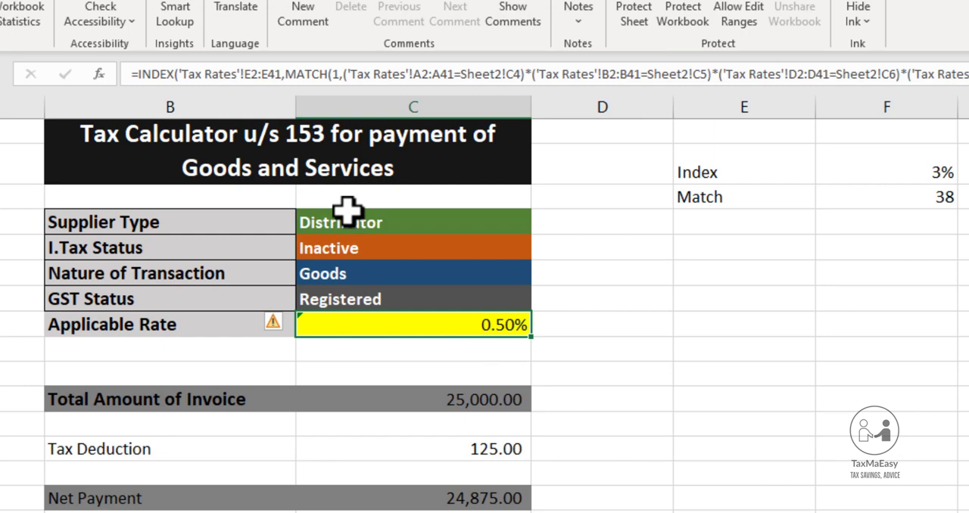
key(ctrl+1)
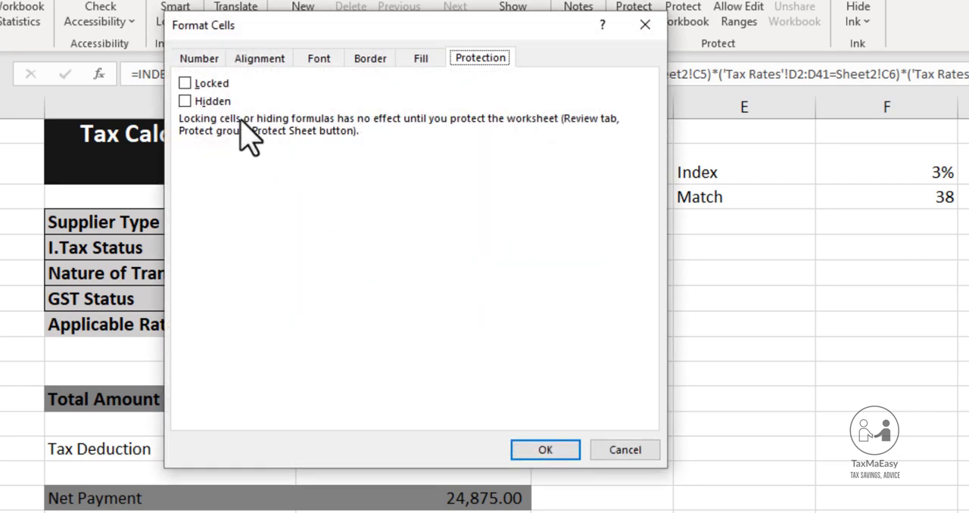
click(209, 104)
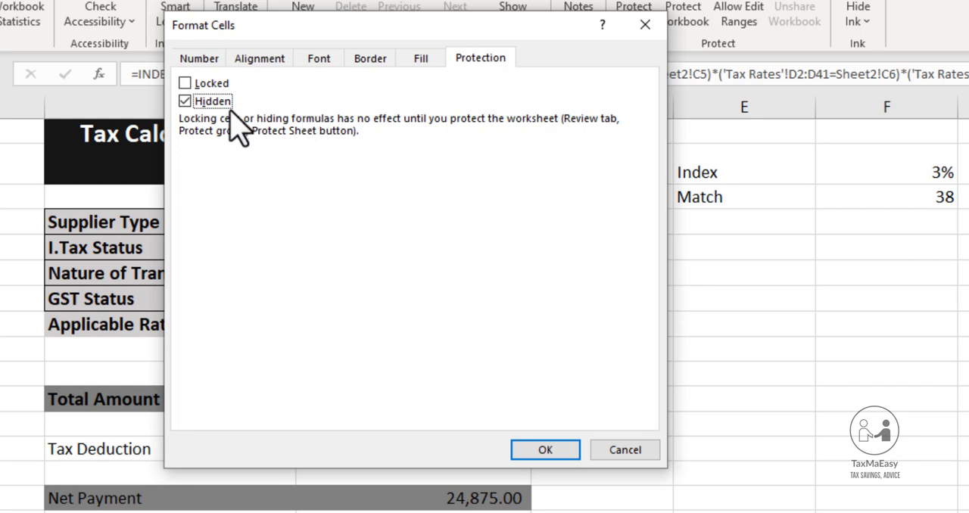
click(542, 451)
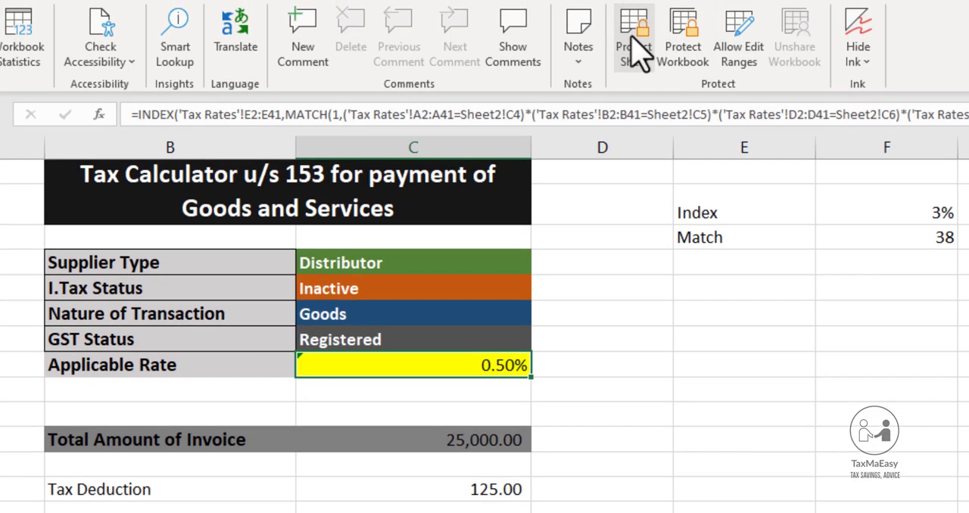
Start protecting the calculator sheet and allow users every listed action, from Format cells through Edit scenarios
click(638, 15)
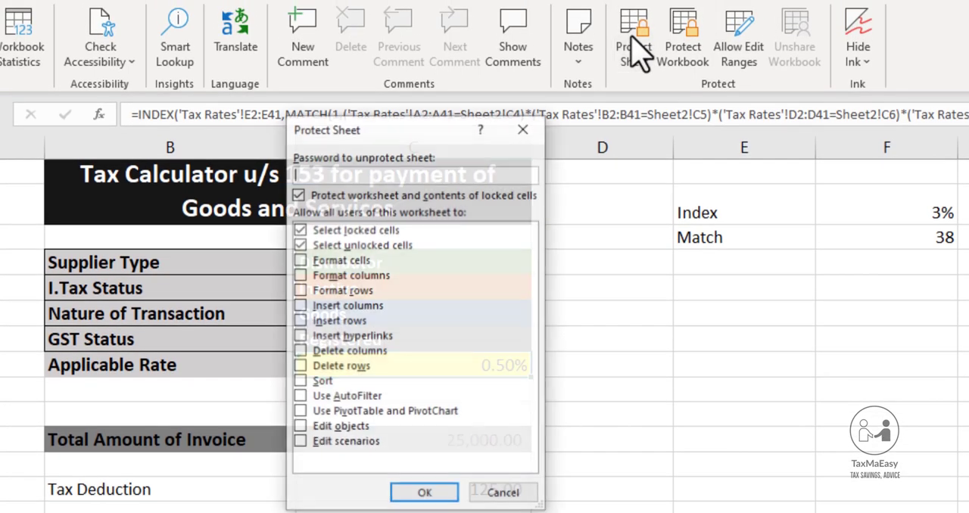
click(300, 260)
click(300, 275)
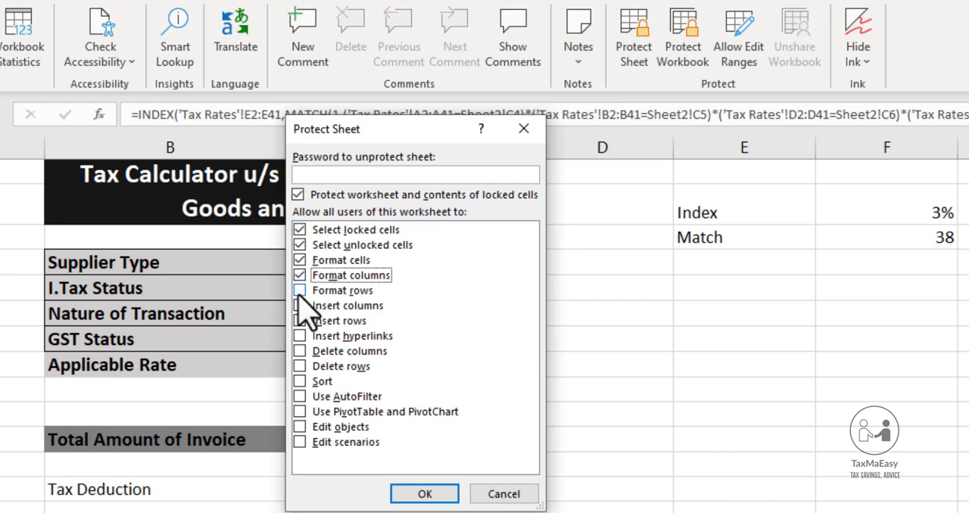
click(300, 290)
click(299, 305)
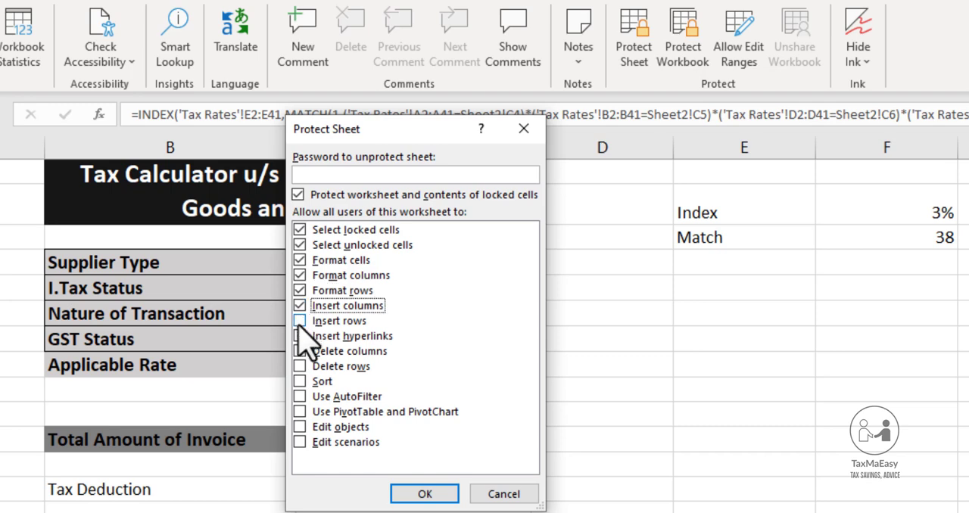
click(299, 321)
click(300, 336)
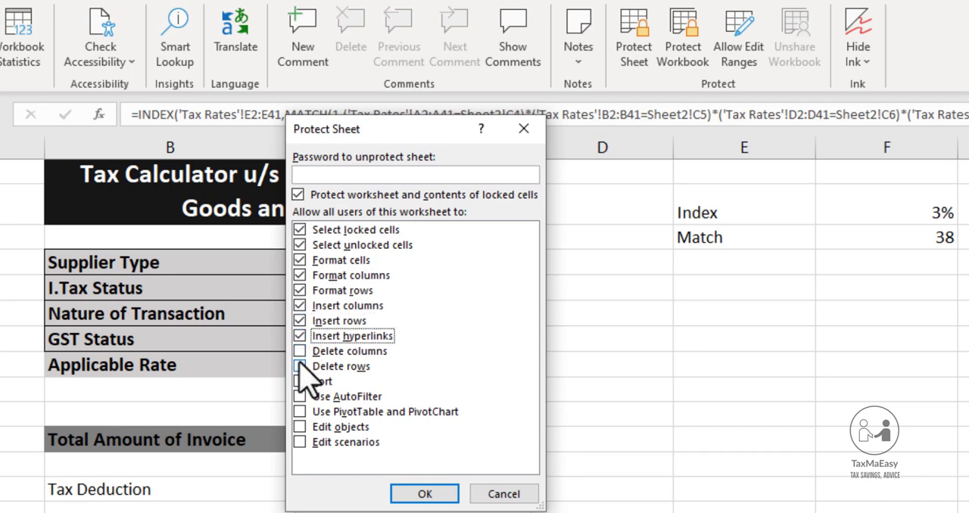
click(300, 351)
click(300, 367)
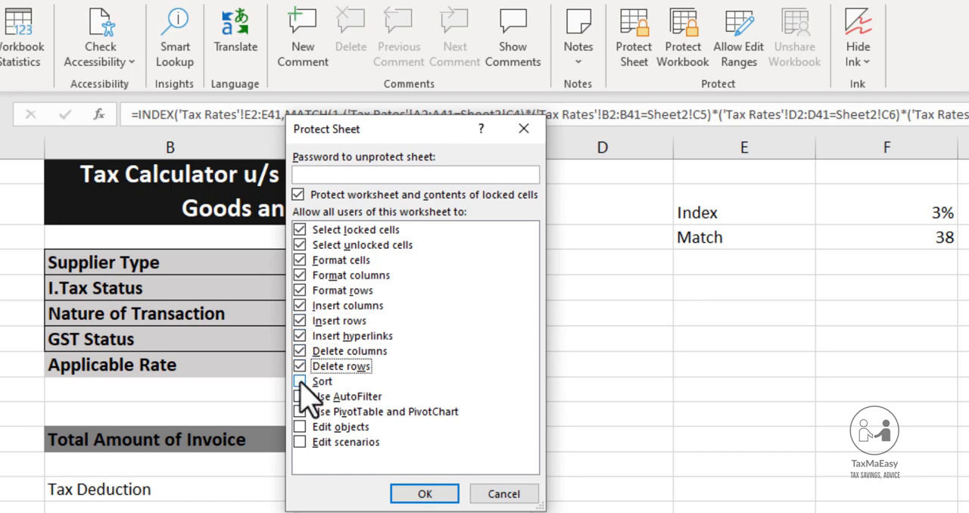
click(300, 382)
click(300, 397)
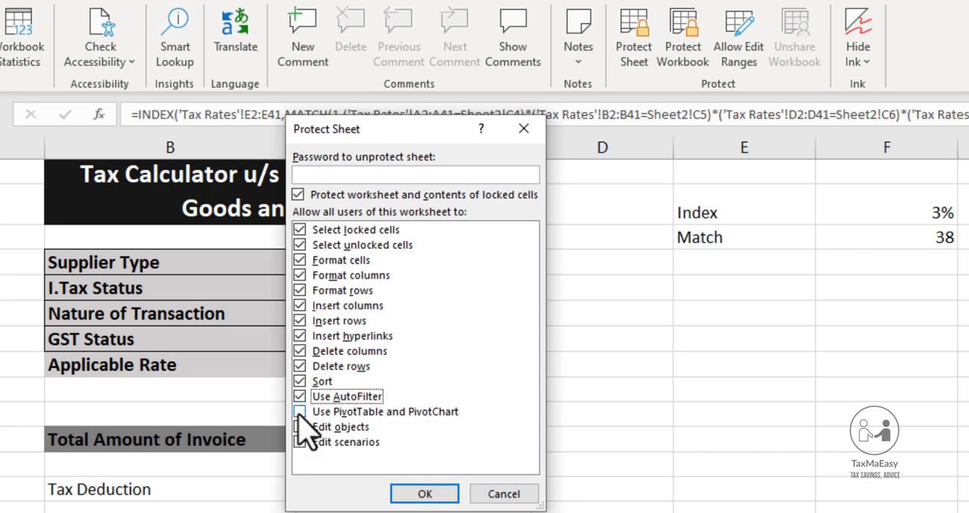
click(300, 411)
click(299, 427)
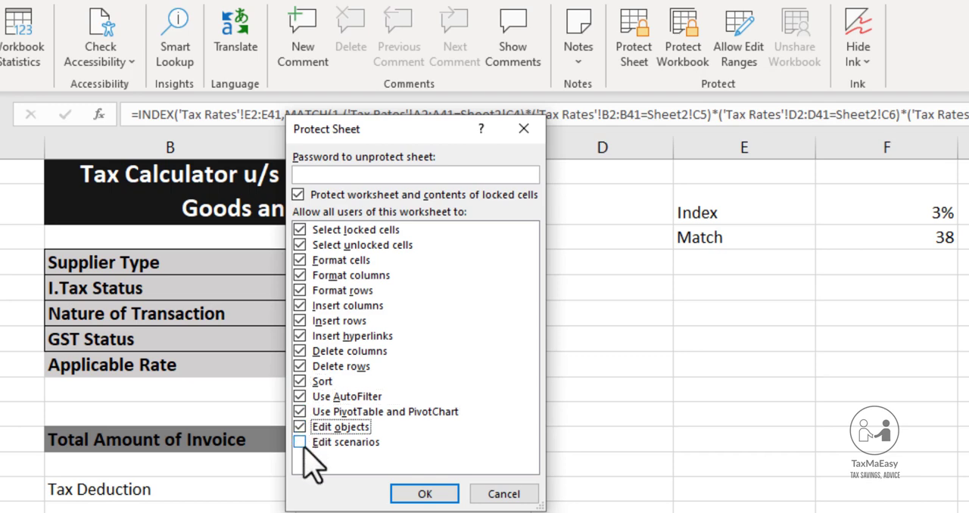
click(301, 443)
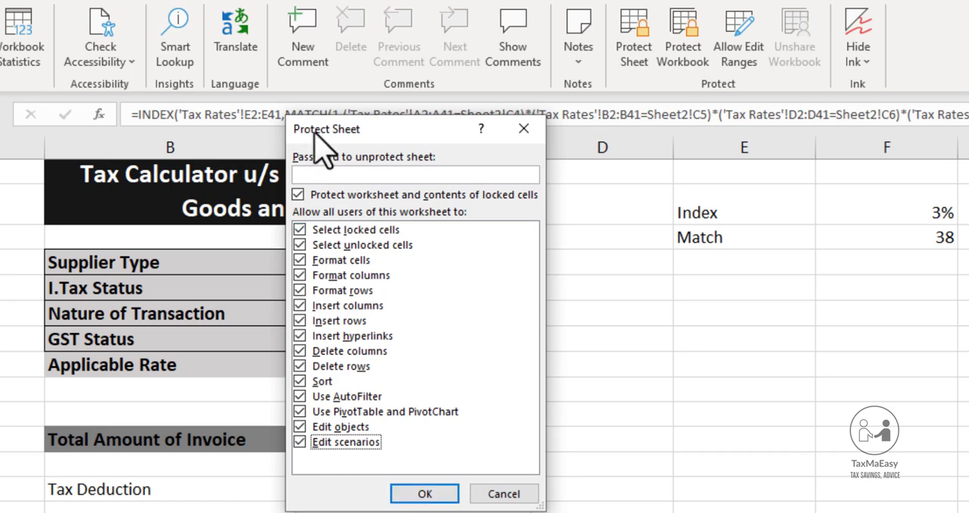
Protect the sheet with an unprotect password, confirm that password, and check whether the Applicable Rate cell C8 still exposes its formula
click(318, 178)
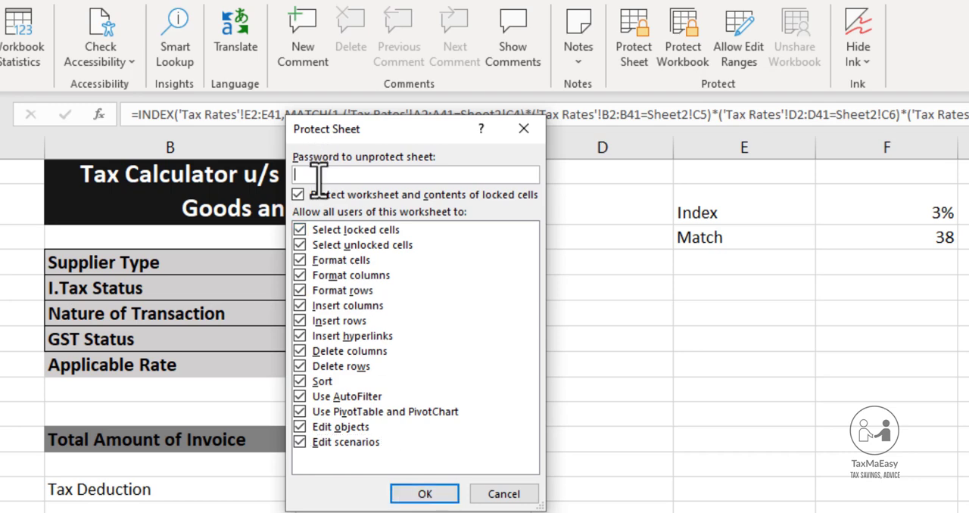
text(1234)
click(408, 495)
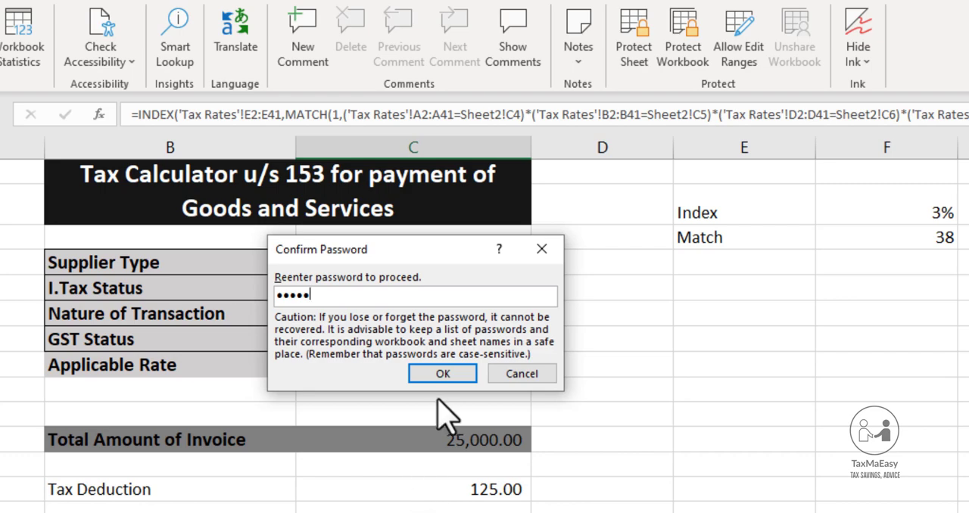
click(441, 373)
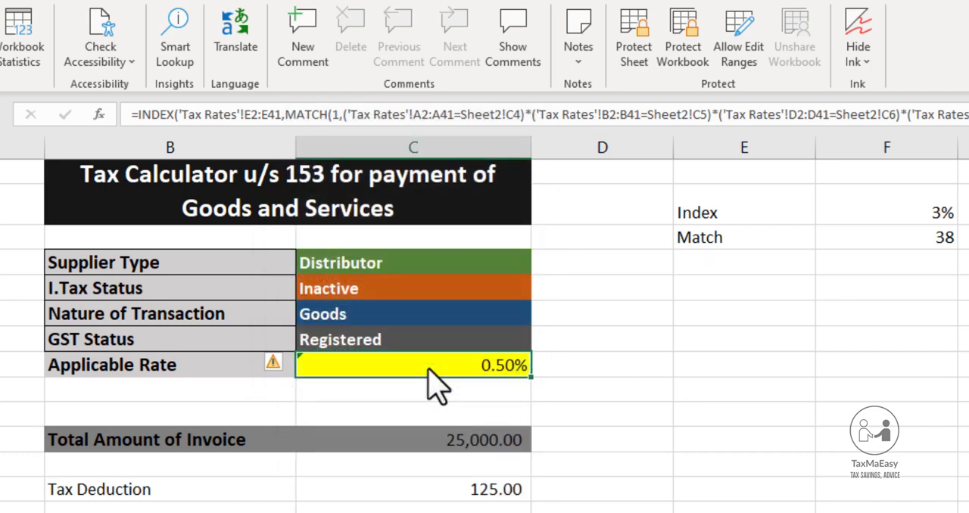
click(564, 364)
click(507, 364)
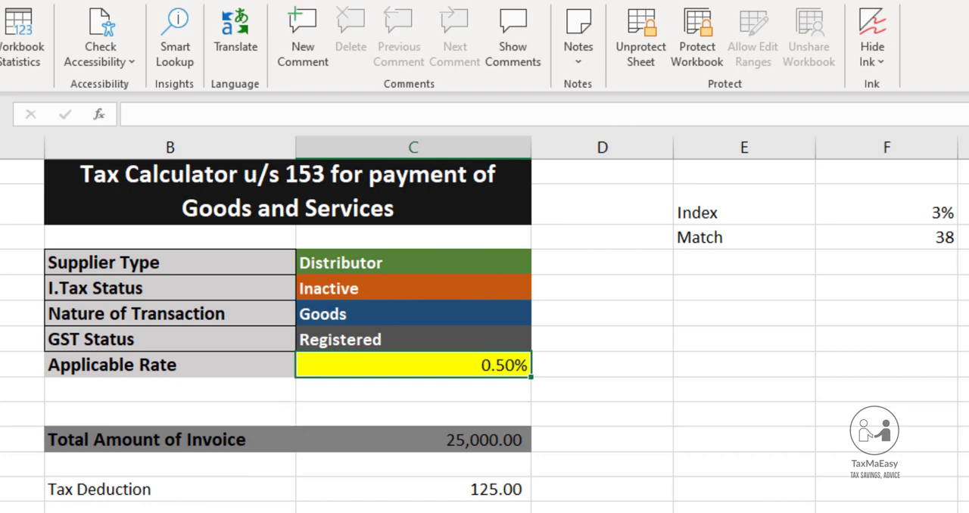
Hide the Tax Rates sheet
key(ctrl+Page_Down)
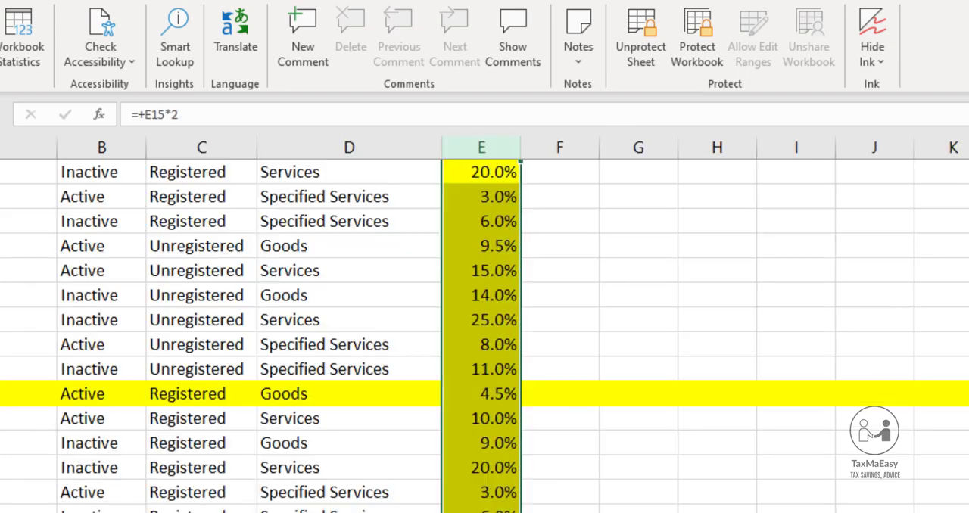
right_click(88, 480)
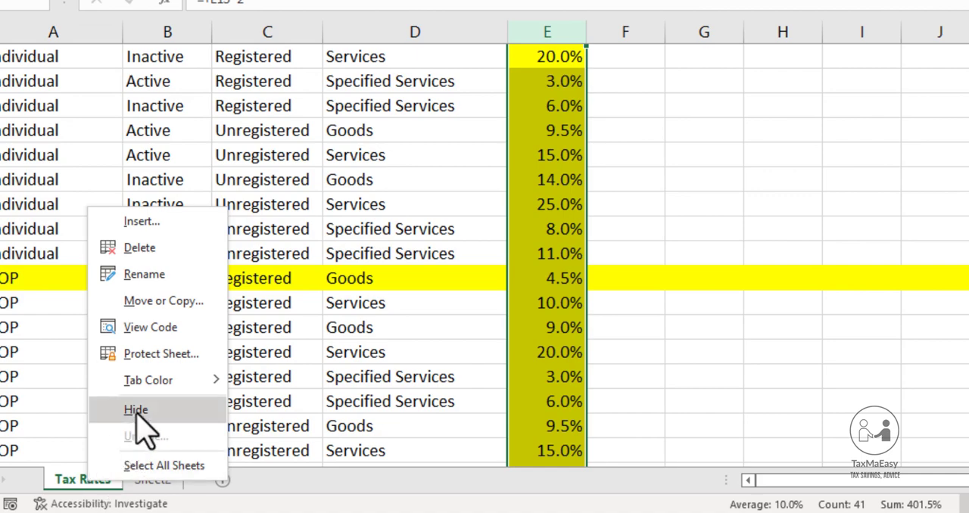
click(136, 411)
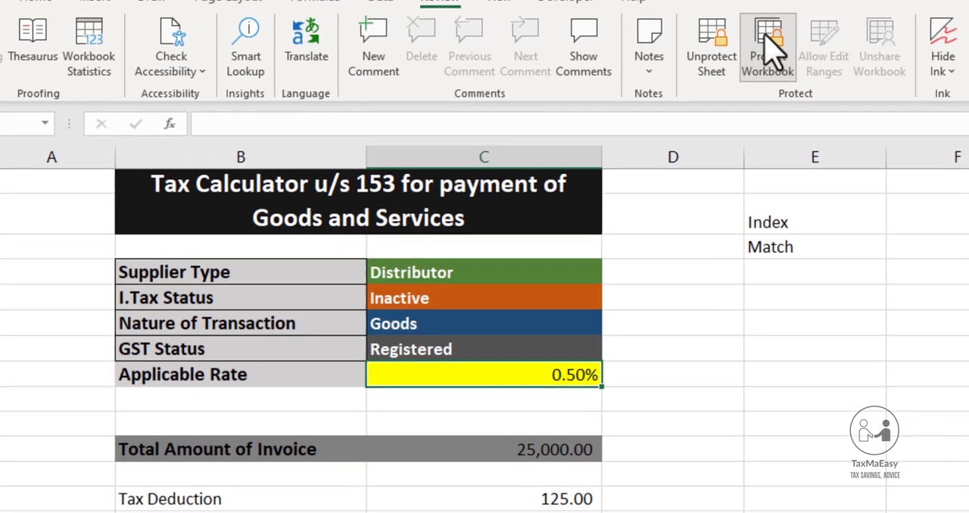
Protect the workbook structure with a password and reenter the same password to confirm it
click(767, 53)
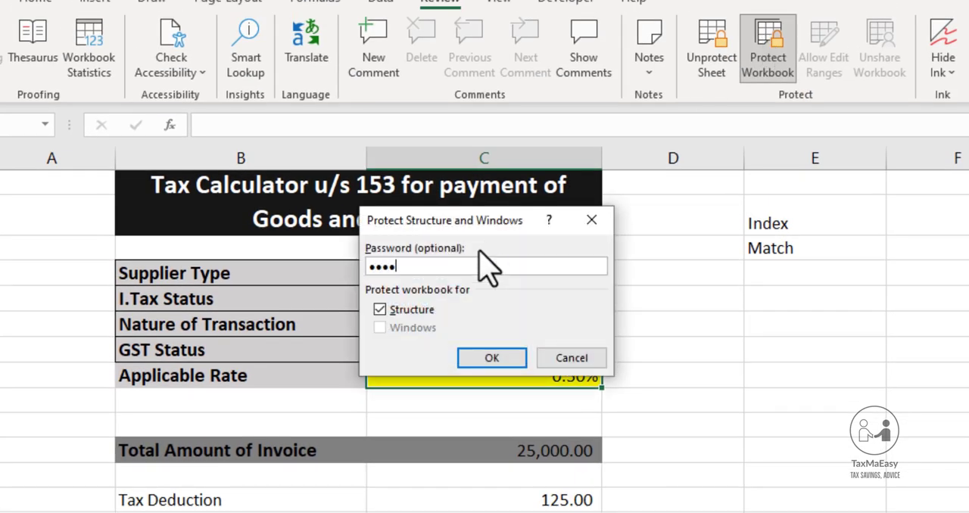
key(BackSpace)
key(BackSpace)
key(BackSpace)
text(•••••)
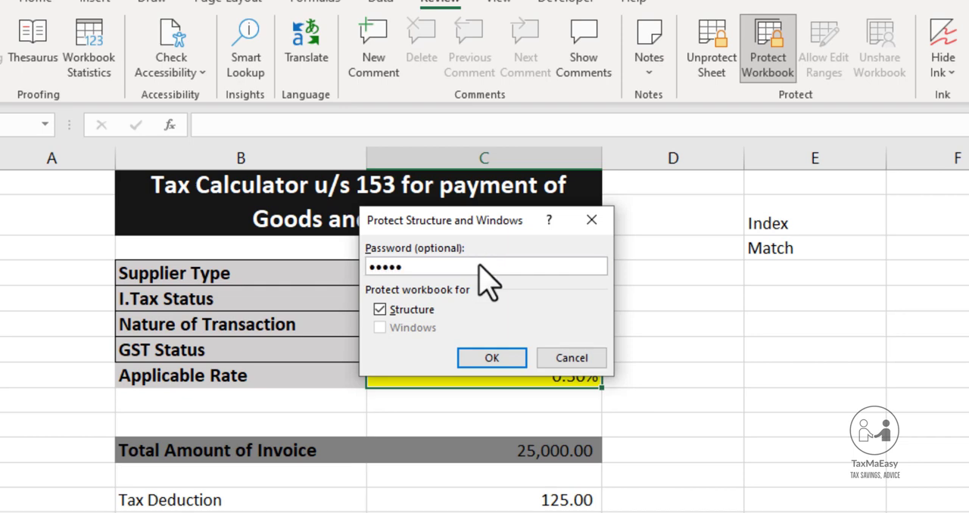
click(476, 362)
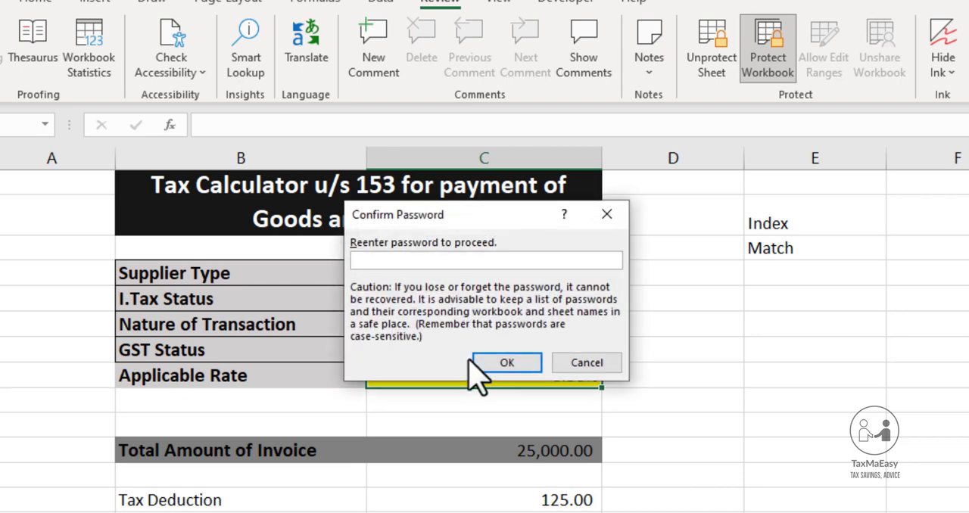
text(•••••)
click(483, 363)
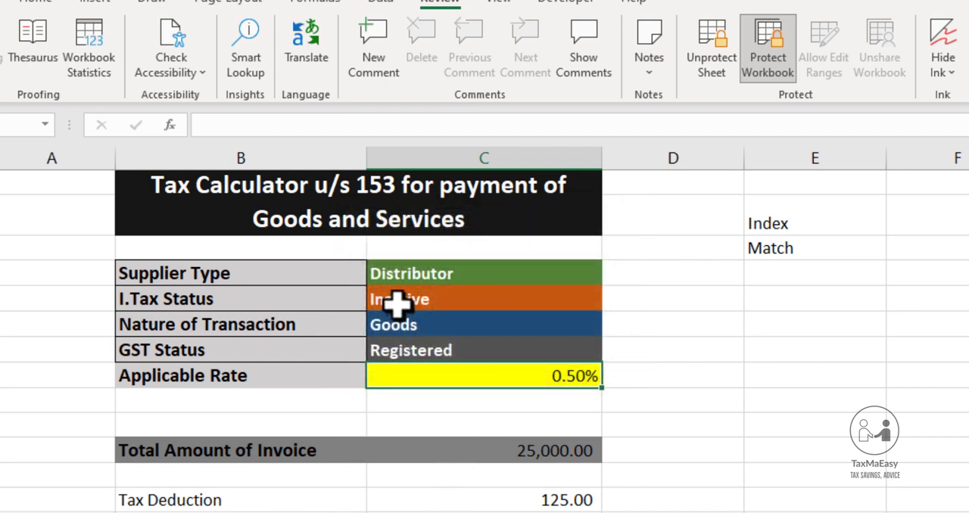
Test the sheet protection by trying to enter a letter in the empty cell E6, in line with Nature of Transaction
click(439, 272)
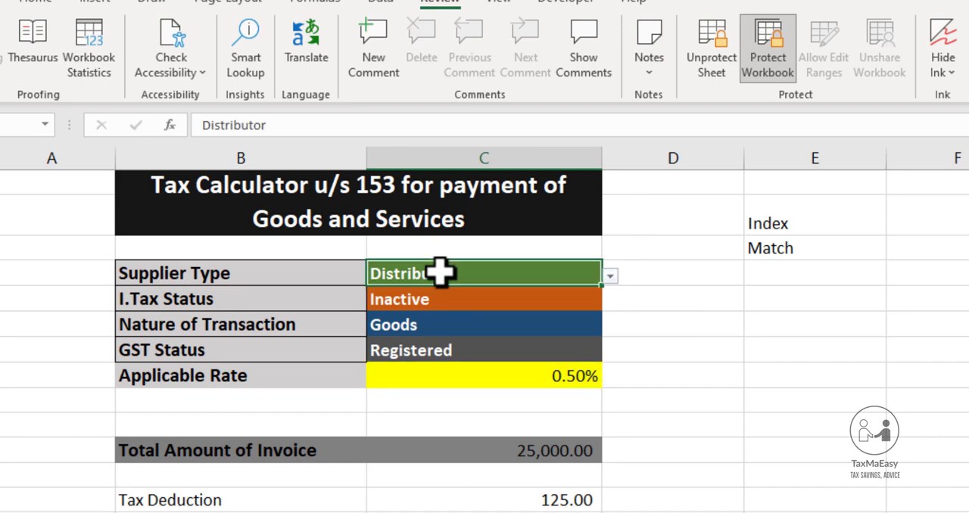
key(Down)
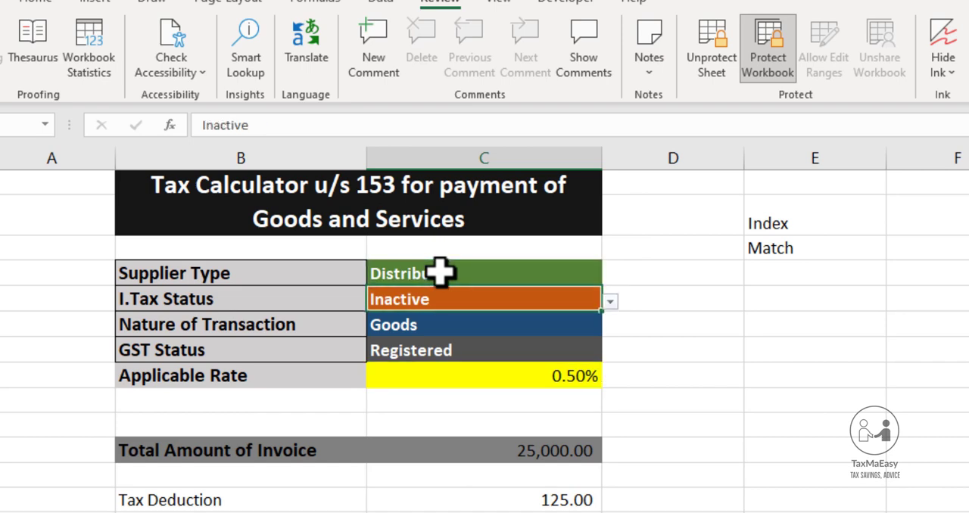
key(Up)
key(Up)
key(Down)
key(Down)
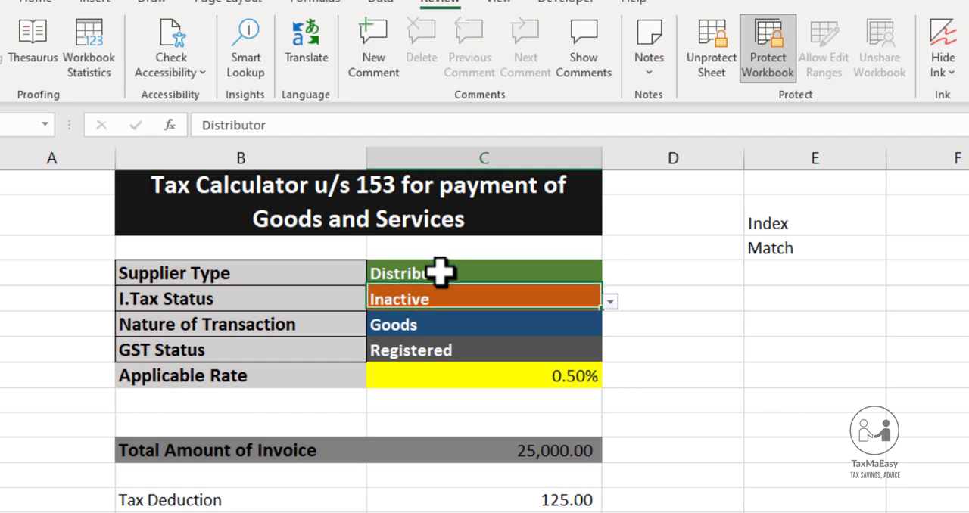
key(Down)
key(Right)
key(Right)
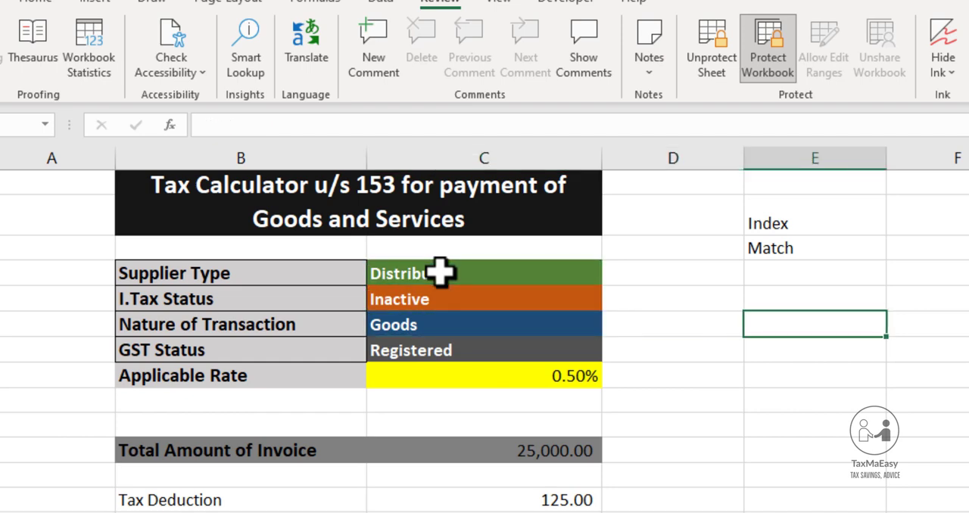
key(a)
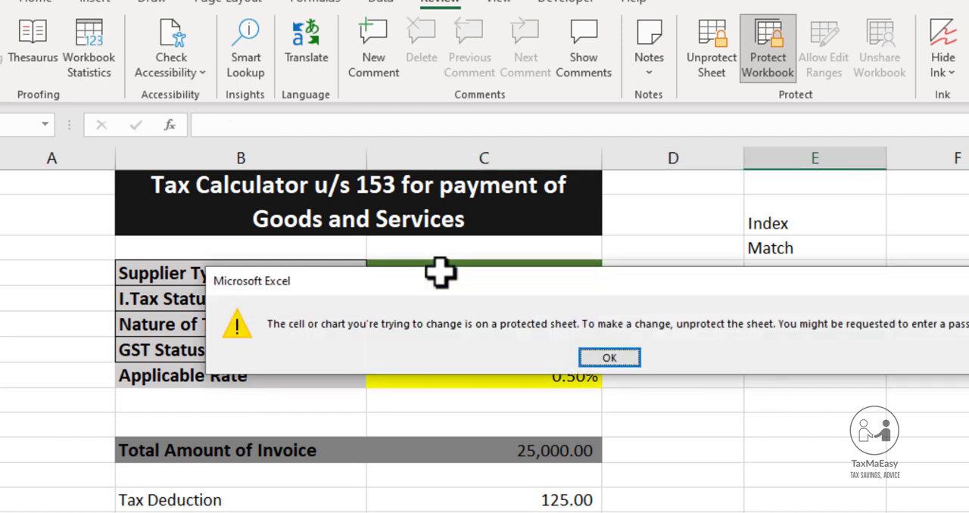
key(Return)
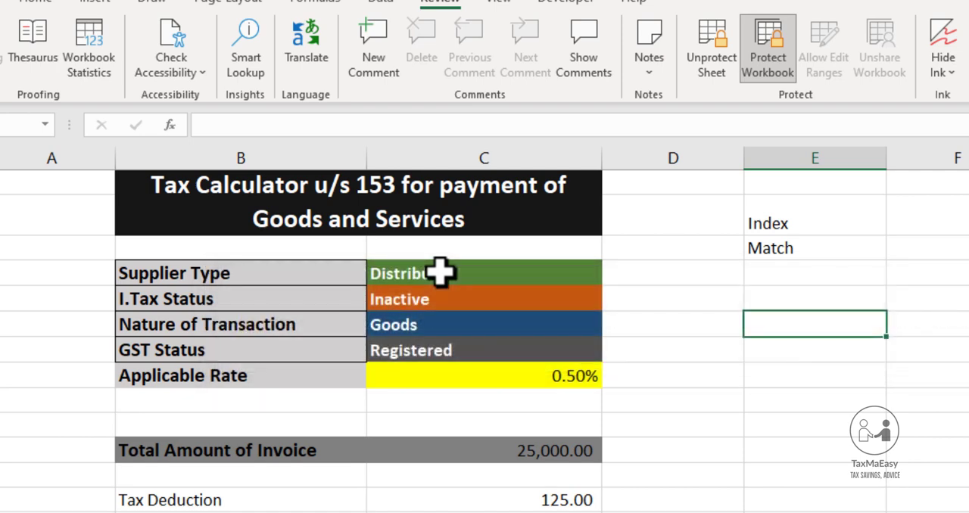
Set the Total Amount of Invoice to 800,000
key(Down)
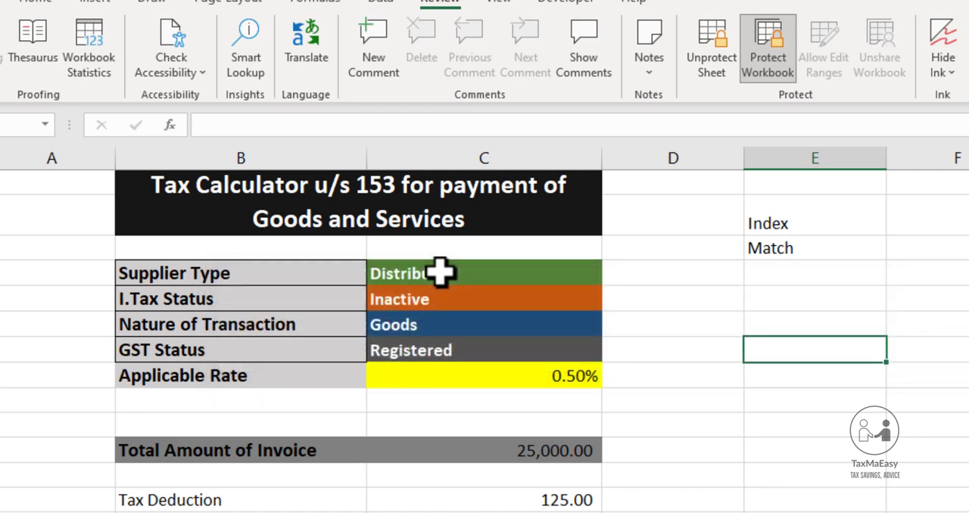
key(Down)
key(Left)
key(Down)
key(Down)
key(Down)
key(Left)
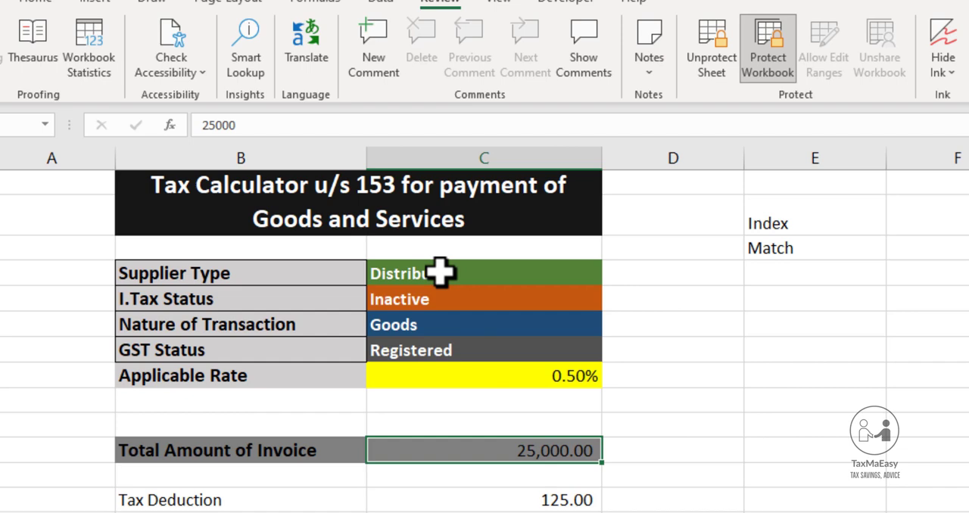
key(F2)
key(BackSpace)
key(BackSpace)
key(BackSpace)
key(BackSpace)
key(BackSpace)
text(800,00)
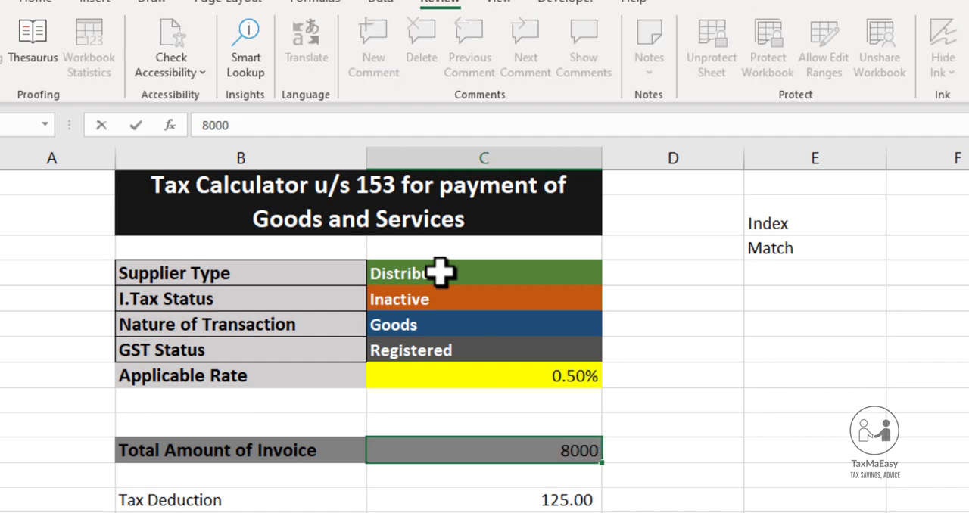
text(0)
key(Return)
Test the protection of the empty cell C9 below the Applicable Rate by trying to edit it
key(Up)
key(Up)
key(Up)
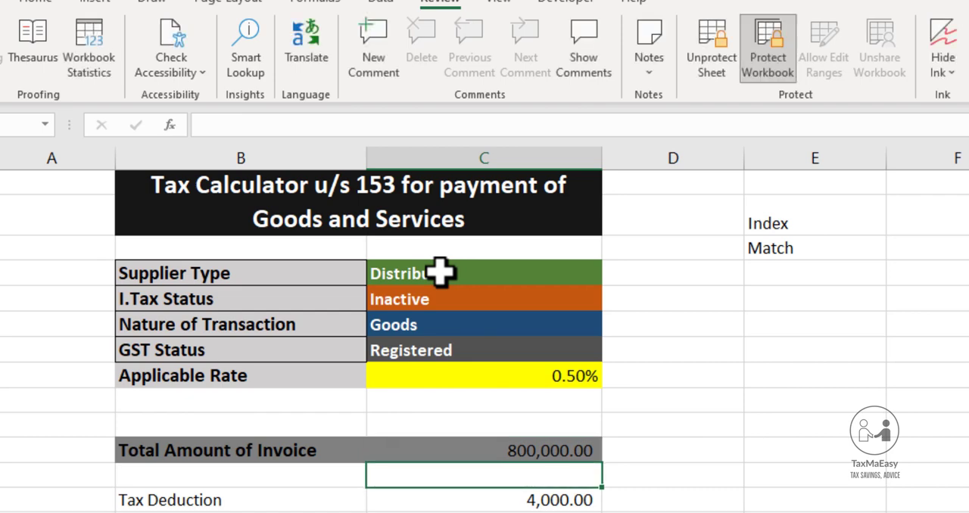
key(Up)
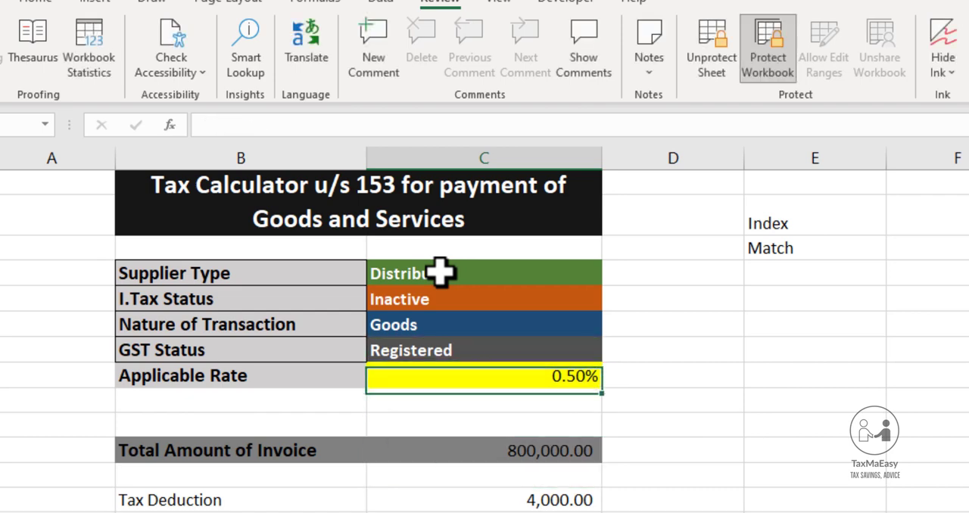
key(Down)
double_click(440, 271)
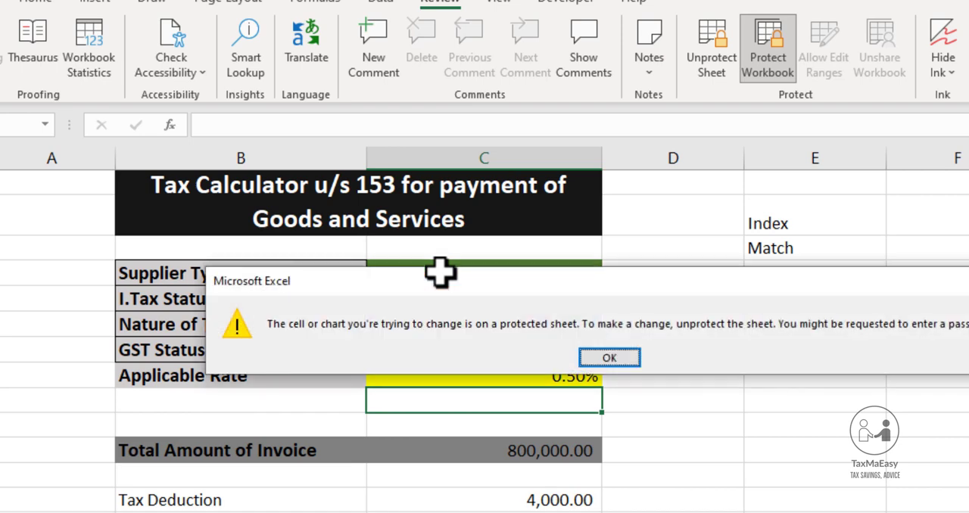
key(Return)
Test whether the Applicable Rate cell C8 can be overwritten with "sdf", and undo that entry
key(Up)
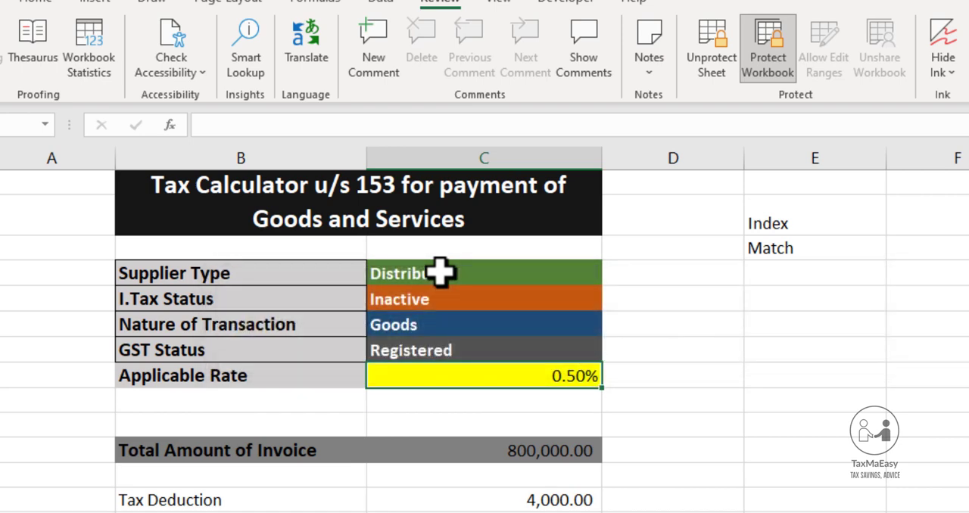
text(sdf)
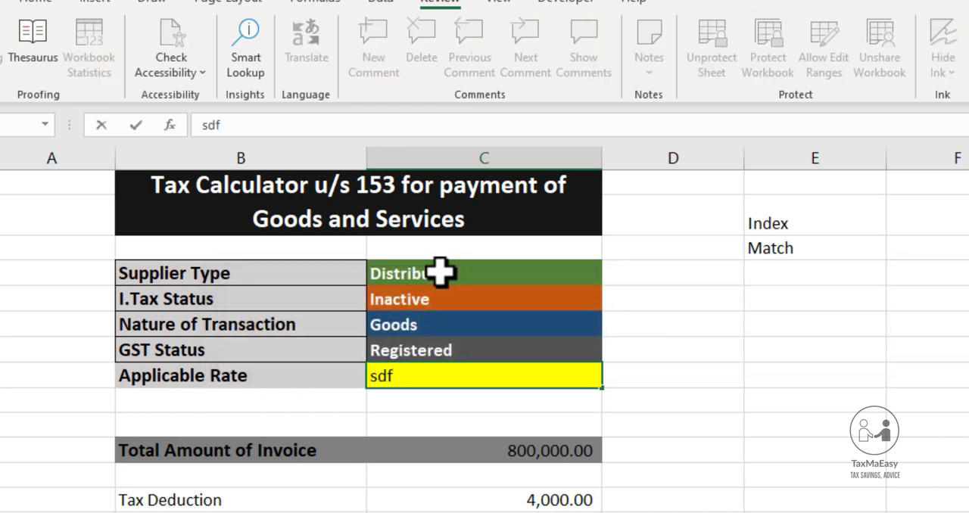
key(Return)
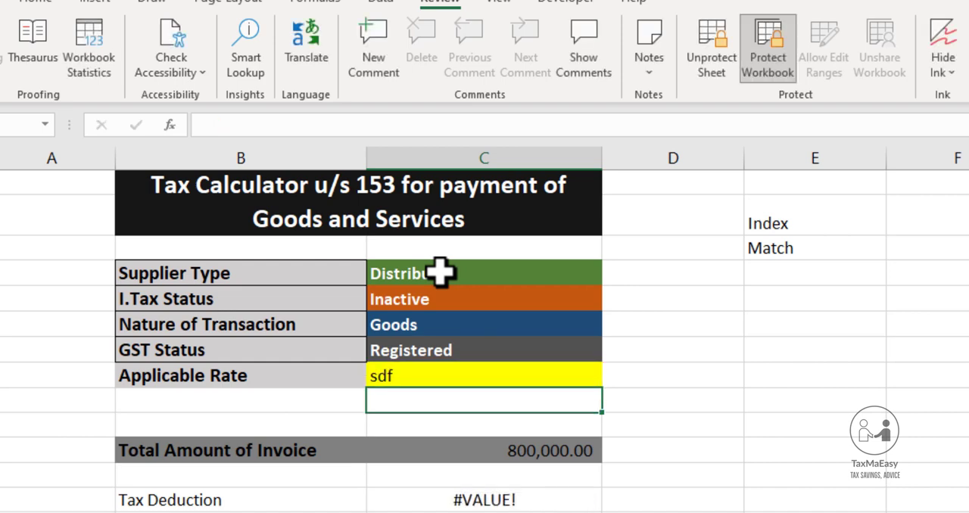
key(Up)
key(Up)
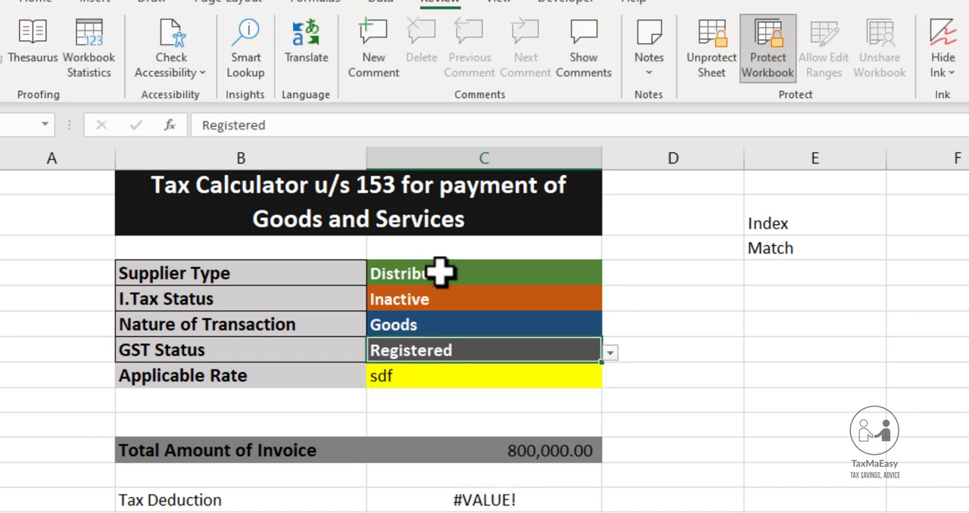
key(ctrl+z)
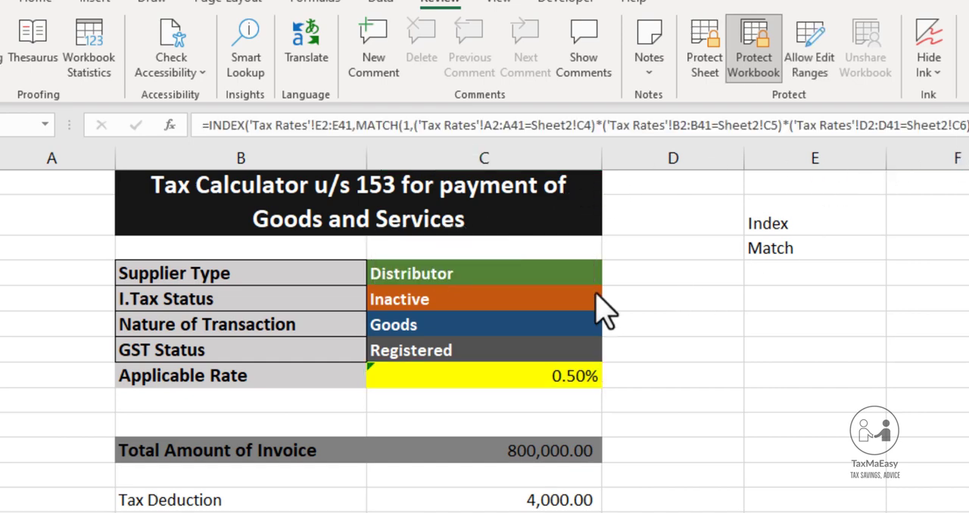
Enable the Locked protection option for the Applicable Rate cell C8 and recheck its Locked and Hidden settings
key(ctrl+1)
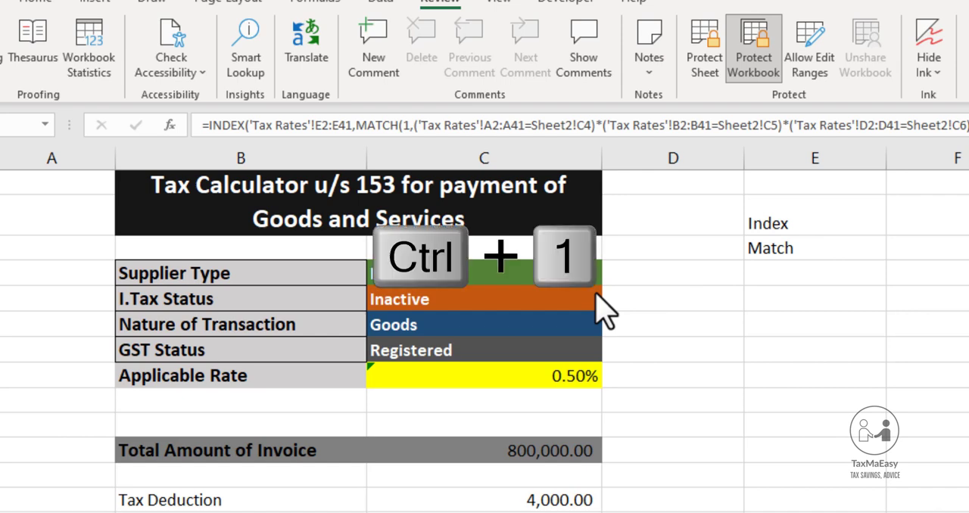
click(634, 341)
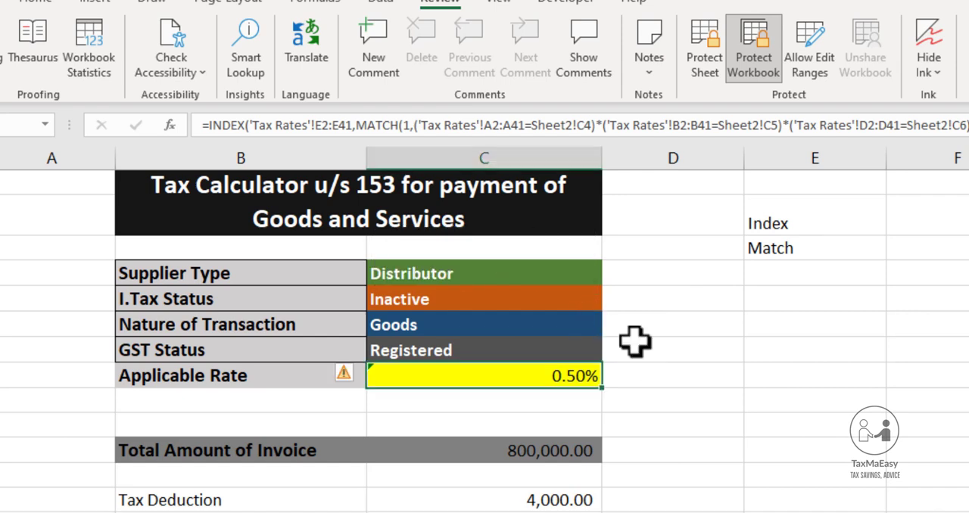
key(ctrl+1)
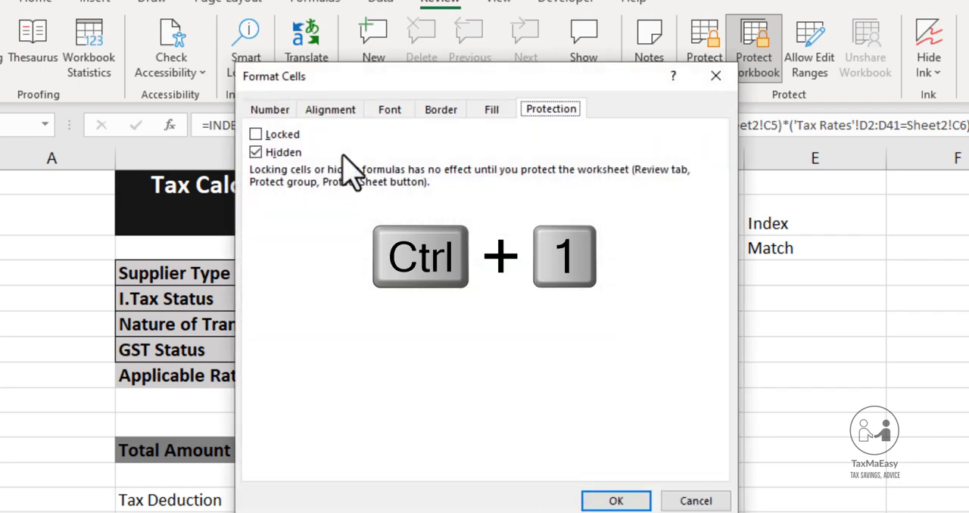
click(274, 135)
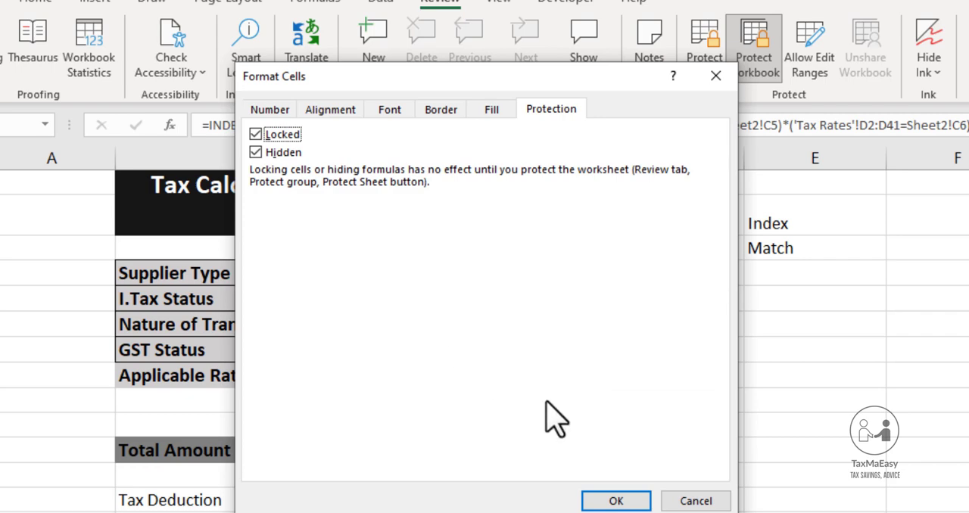
click(613, 502)
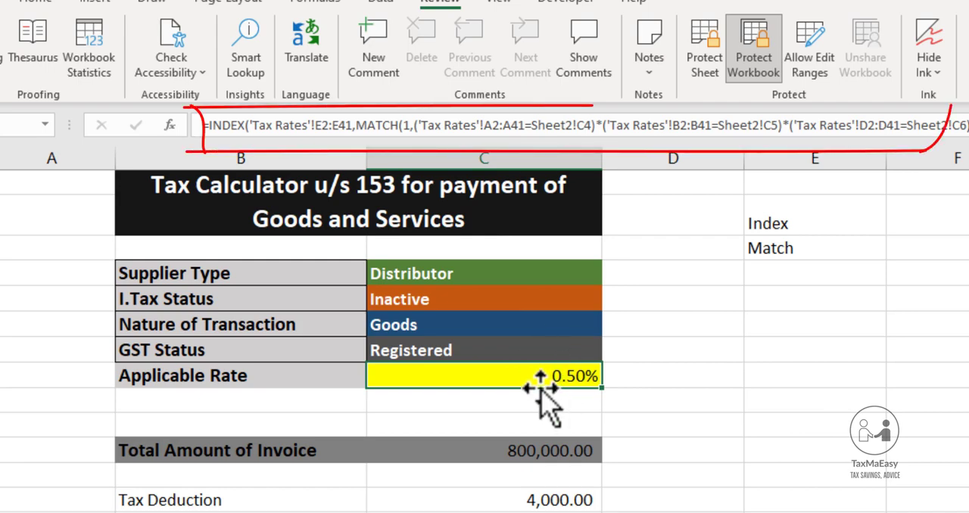
key(ctrl+1)
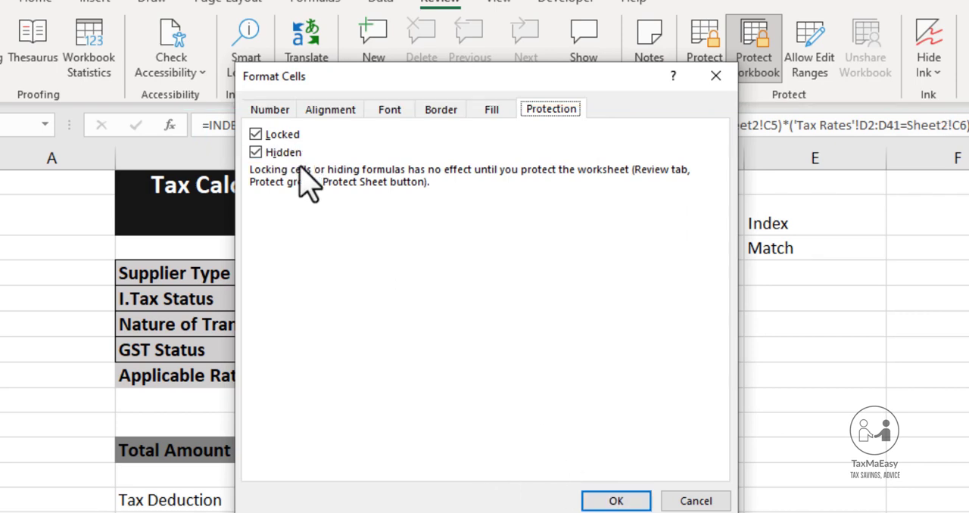
click(605, 501)
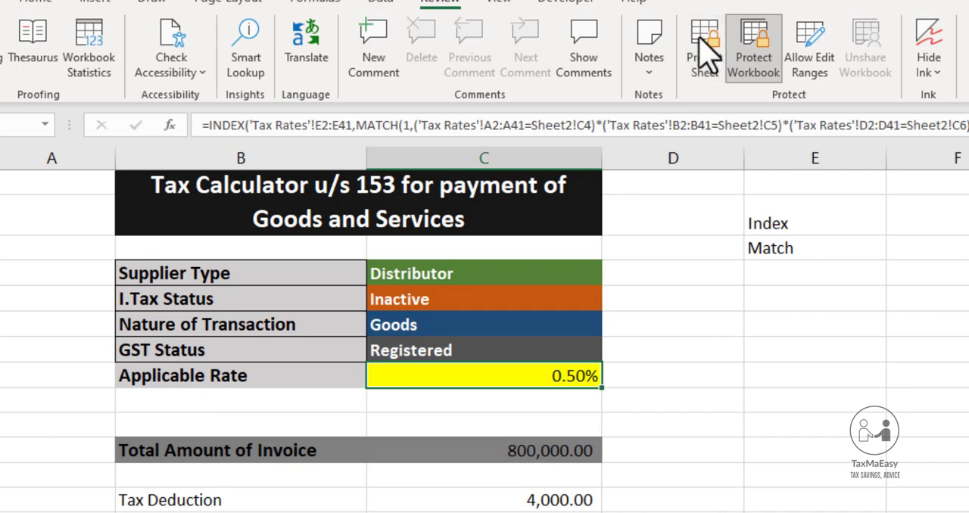
Protect the calculator sheet with an unprotect password and reenter the same password to confirm it
click(704, 53)
text(•••••)
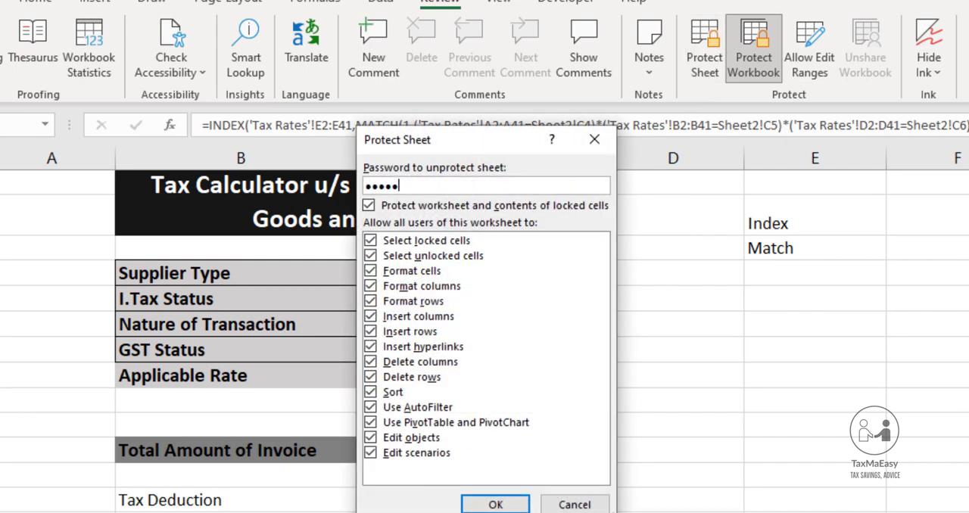
click(467, 504)
text(•)
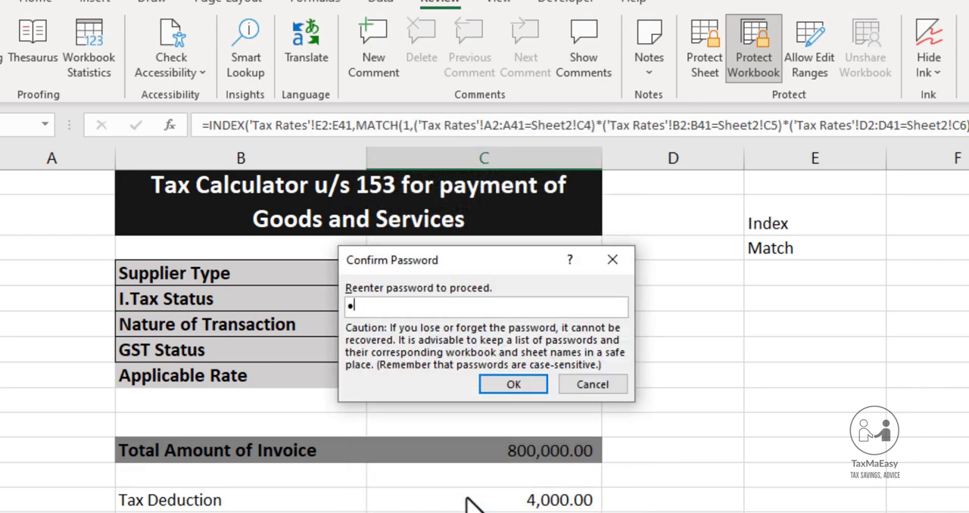
text(••••)
click(510, 388)
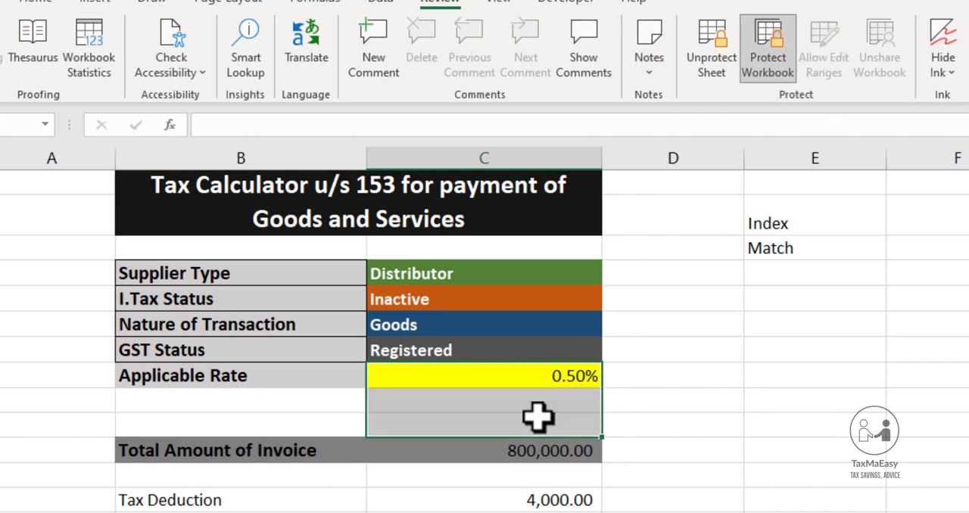
Test the locked Applicable Rate cell C8 by trying to edit it twice
double_click(561, 380)
key(Return)
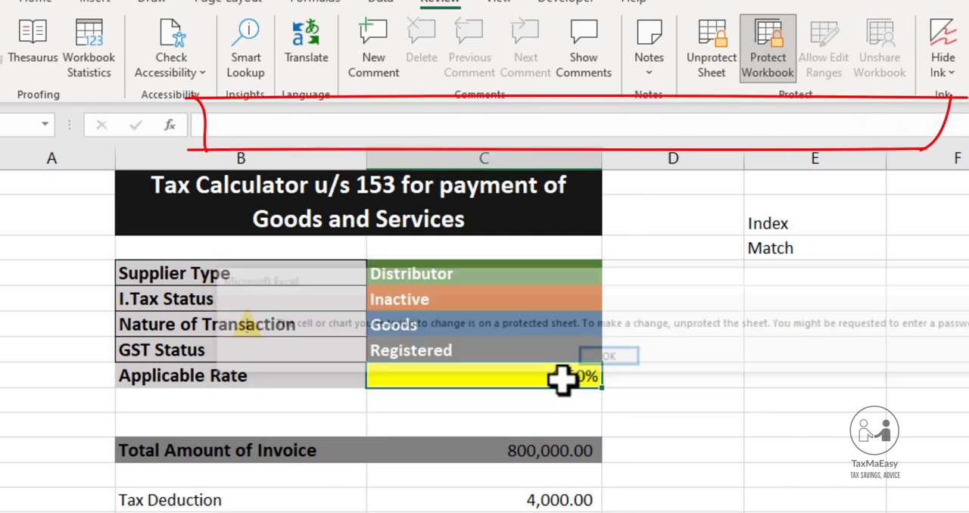
double_click(561, 380)
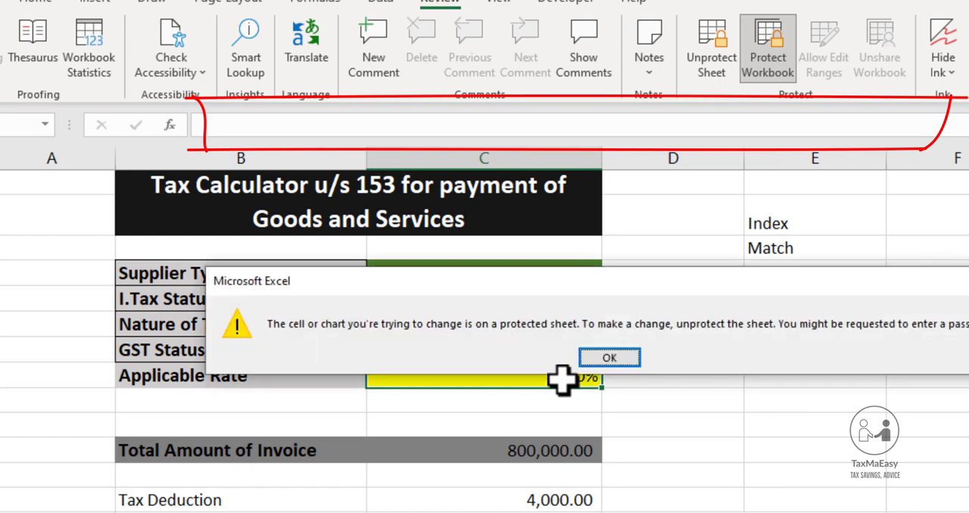
key(Return)
Set the GST Status to Unregistered
key(Up)
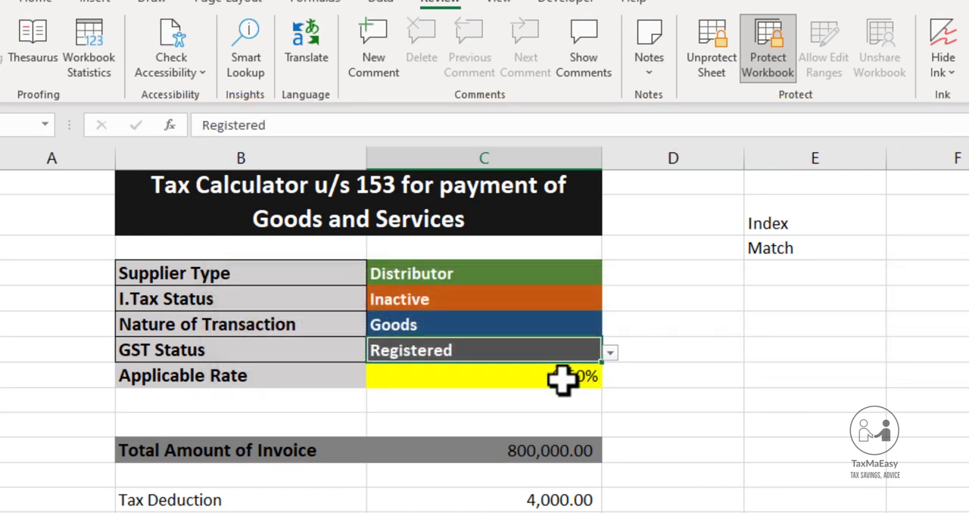
click(610, 354)
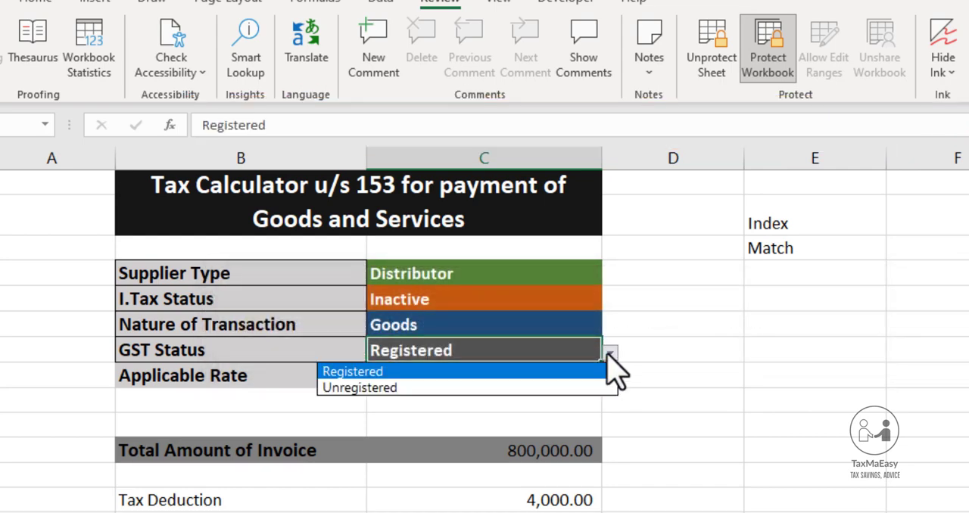
click(550, 387)
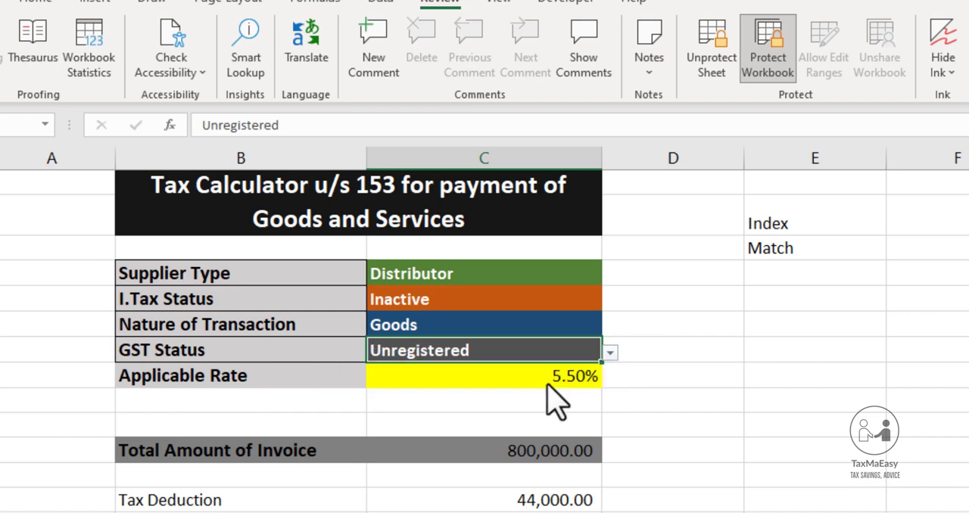
Test the Nature of Transaction cell's data validation with the invalid entry "fsdfsdf", and discard the entry
click(577, 326)
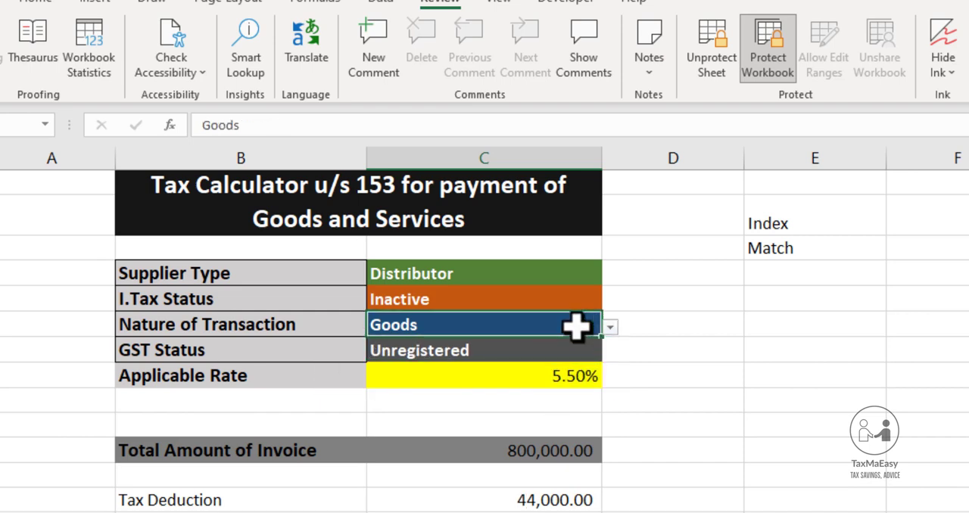
text(fsdfsdf)
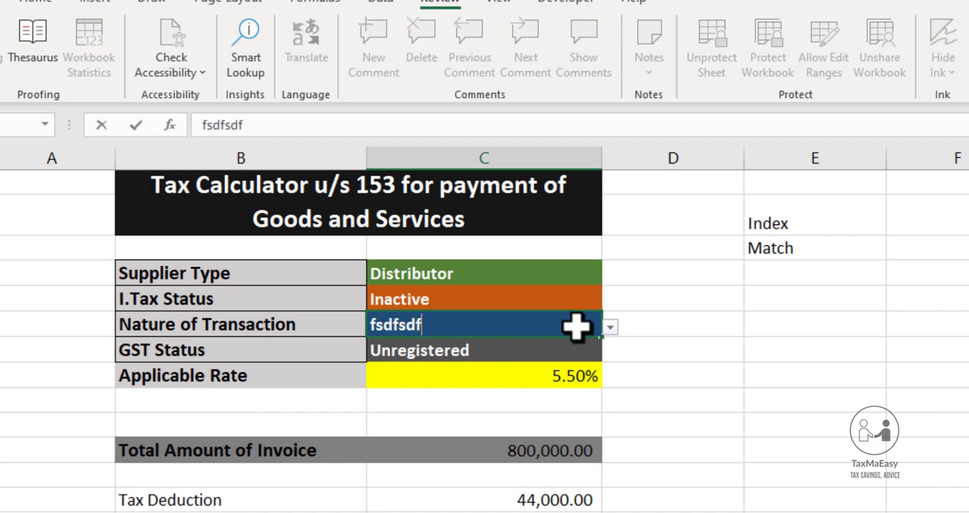
key(Return)
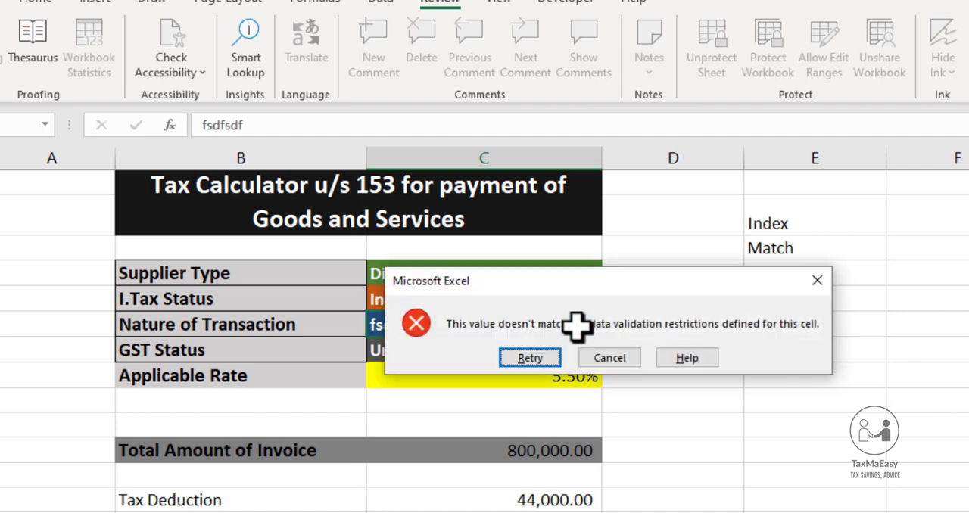
key(Tab)
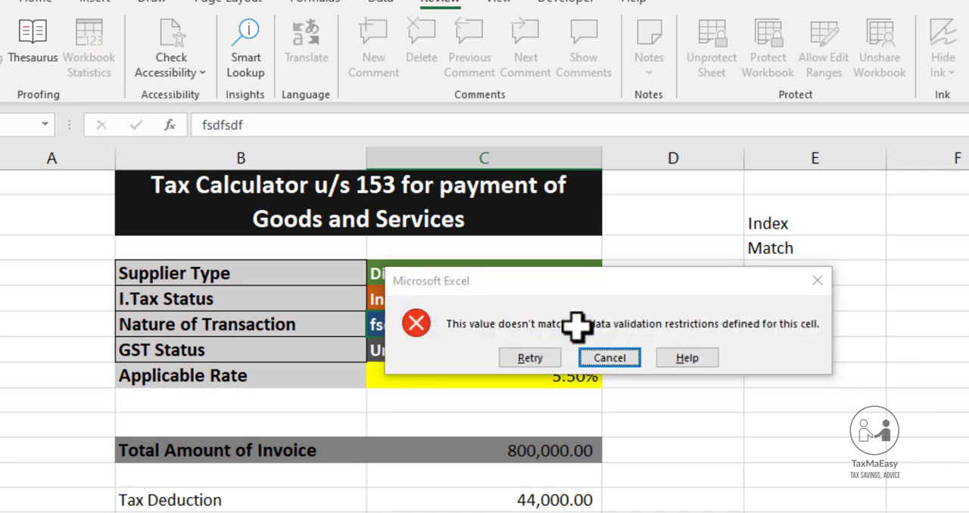
key(Return)
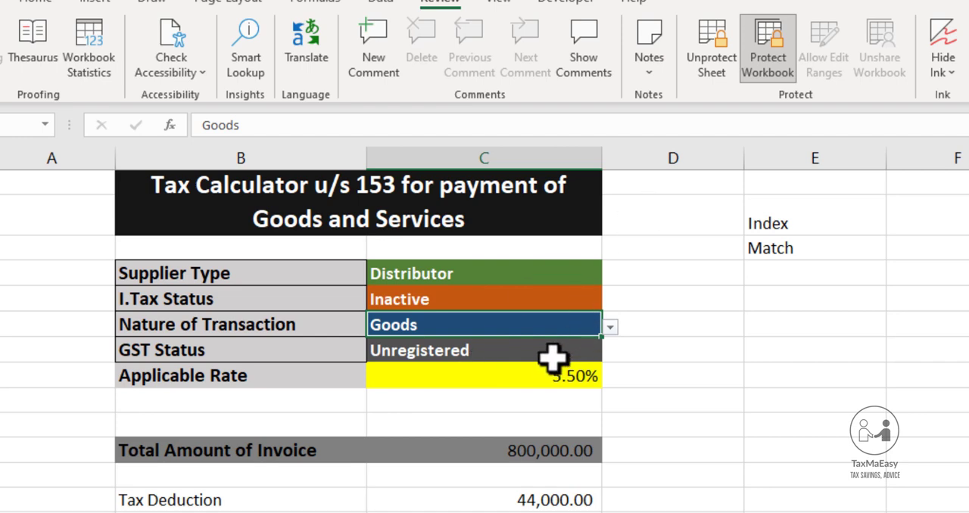
Check the Applicable Rate cell for formula visibility and inspect which sheet management commands Sheet2 offers under workbook protection
click(530, 379)
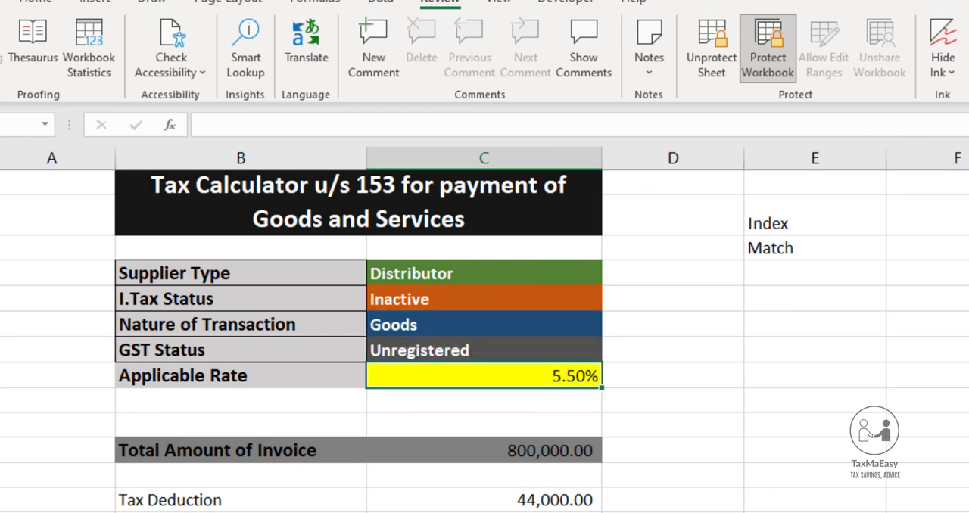
click(966, 250)
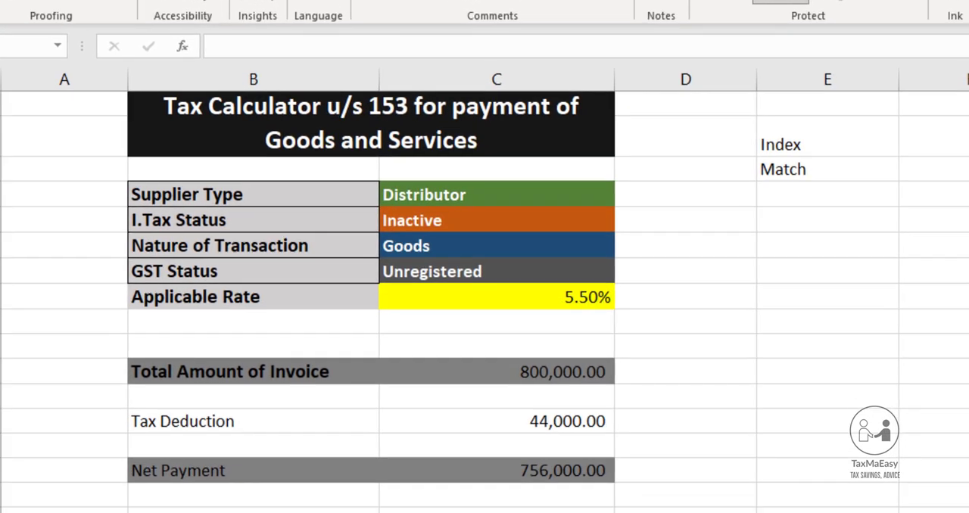
click(102, 480)
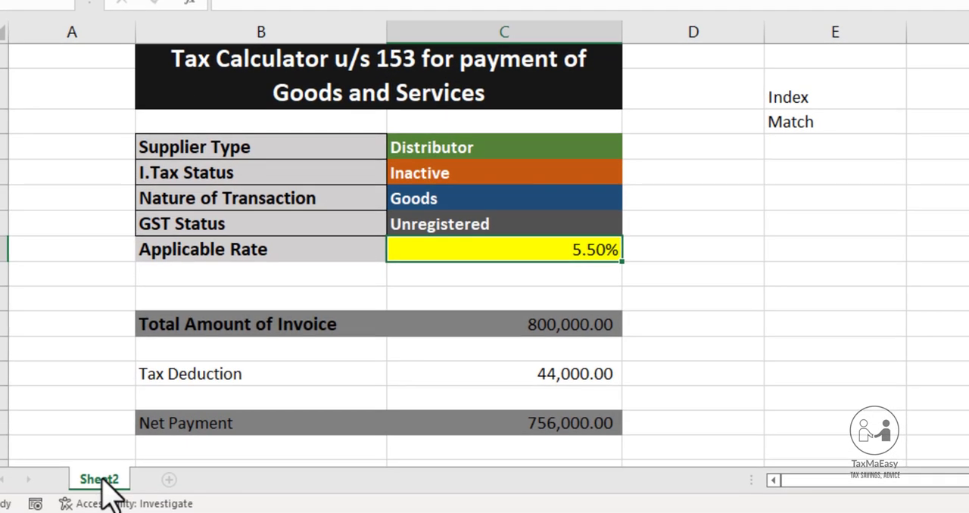
right_click(103, 479)
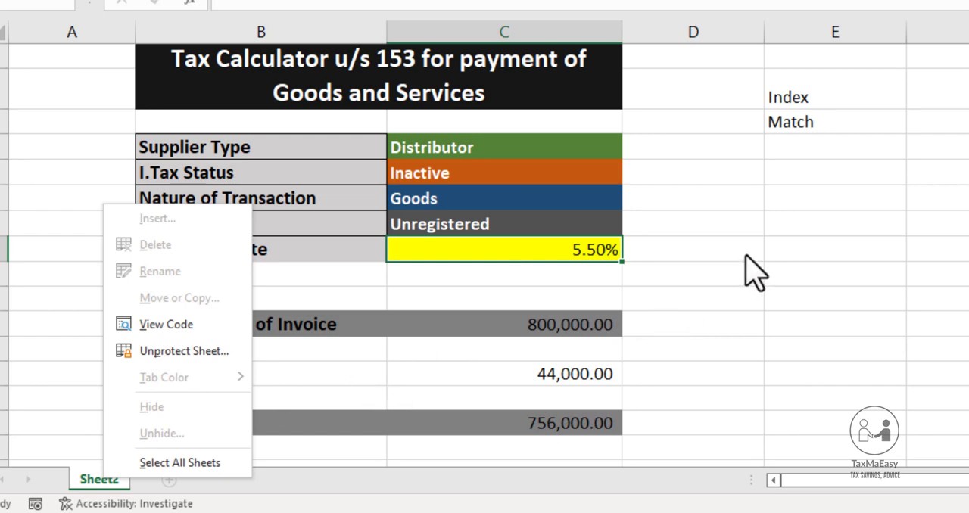
key(Escape)
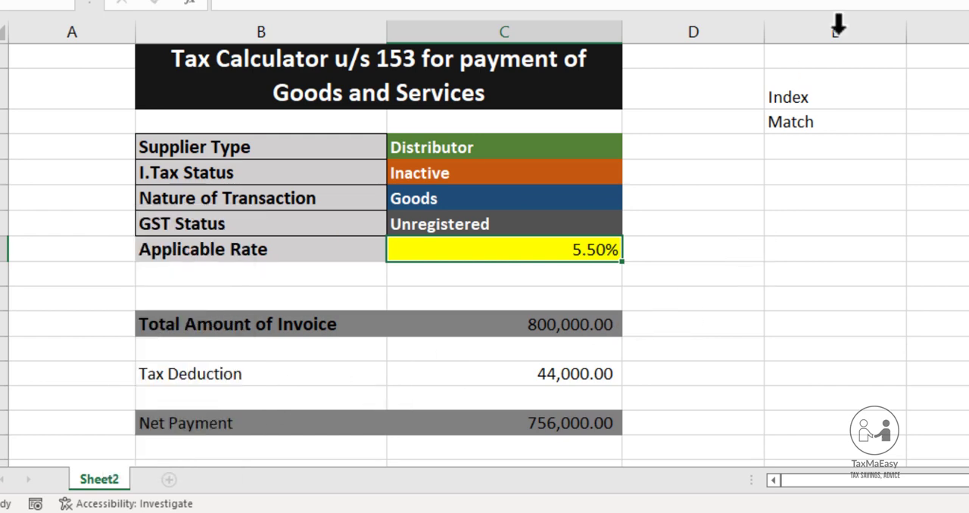